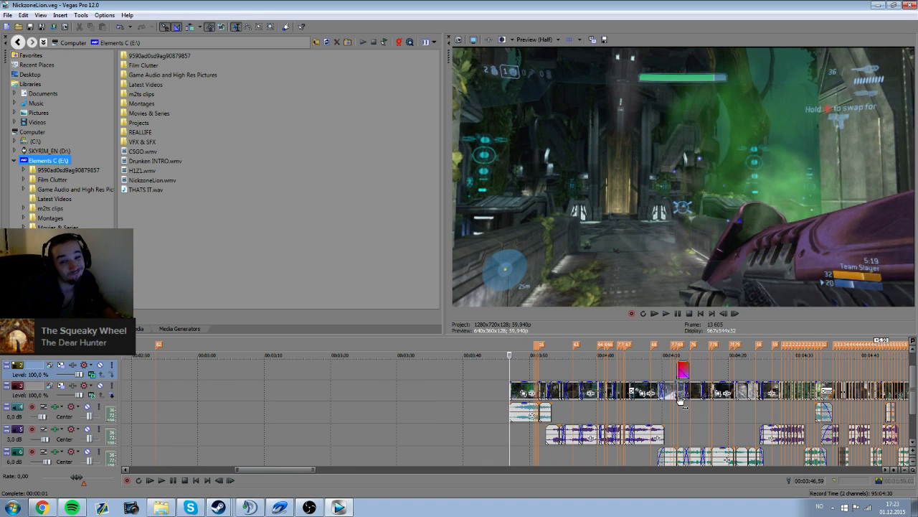
Step: Extend the end of the song on the first audio track by about 21 seconds, past the last clip of the edited montage
{"action": "key", "text": "space"}
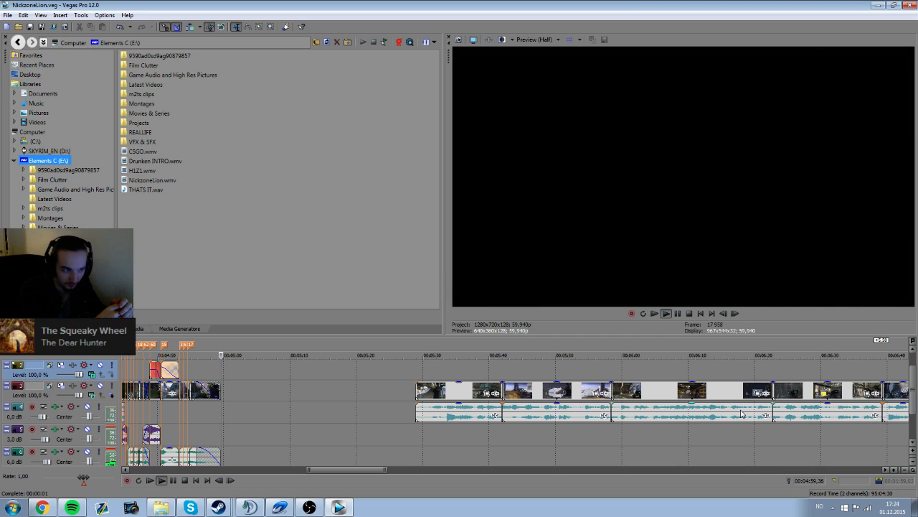
{"action": "scroll", "coordinate": [741, 414], "scroll_direction": "down", "scroll_amount": 3}
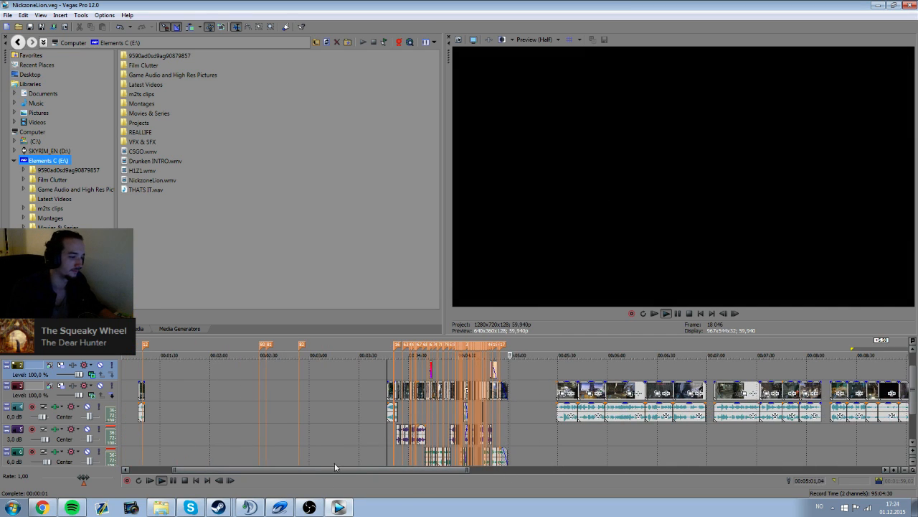
{"action": "scroll", "coordinate": [513, 389], "scroll_direction": "up", "scroll_amount": 1}
{"action": "scroll", "coordinate": [556, 412], "scroll_direction": "up", "scroll_amount": 3}
{"action": "left_click_drag", "start_coordinate": [527, 370], "coordinate": [622, 391]}
{"action": "left_click", "coordinate": [495, 390]}
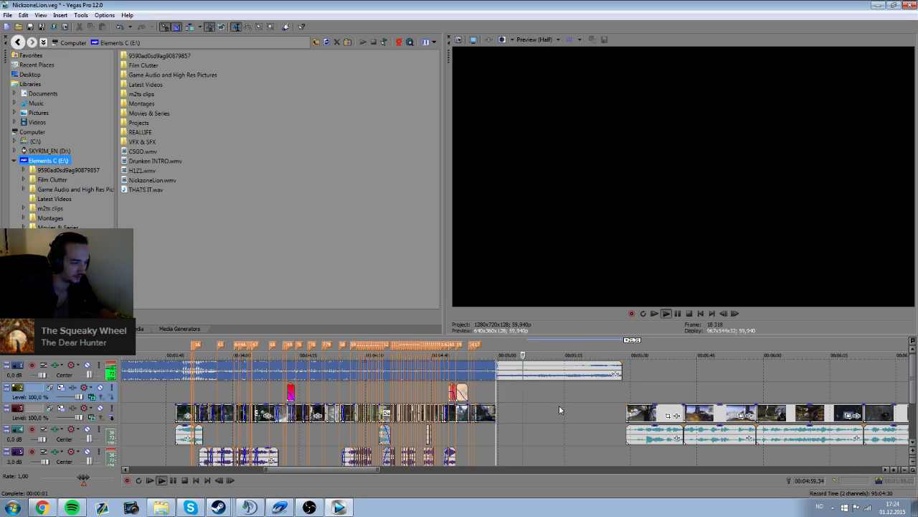
Step: Review the isolated clip near 01:17, and briefly play the start of the montage around 01:00
{"action": "scroll", "coordinate": [562, 411], "scroll_direction": "down", "scroll_amount": 2}
{"action": "left_click", "coordinate": [137, 389]}
{"action": "scroll", "coordinate": [197, 393], "scroll_direction": "up", "scroll_amount": 5}
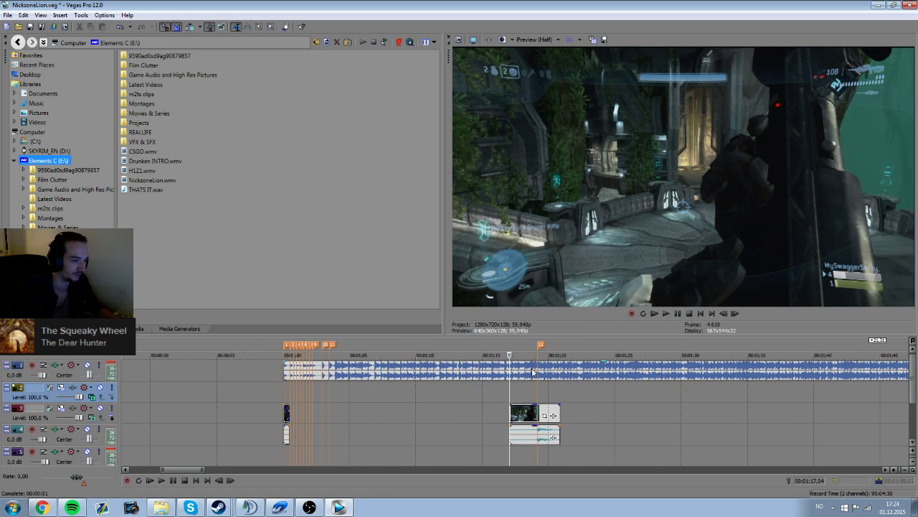
{"action": "scroll", "coordinate": [515, 376], "scroll_direction": "down", "scroll_amount": 1}
{"action": "left_click", "coordinate": [280, 370]}
{"action": "scroll", "coordinate": [280, 374], "scroll_direction": "up", "scroll_amount": 3}
{"action": "key", "text": "space"}
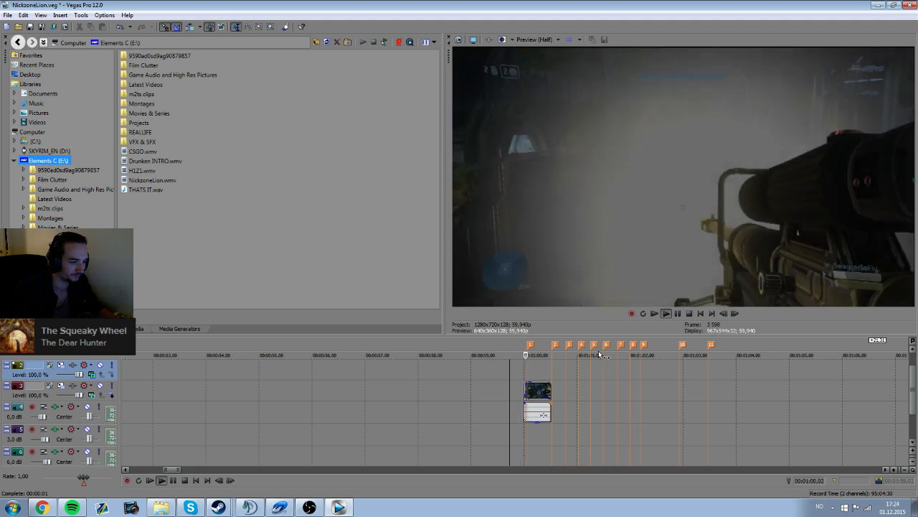
{"action": "key", "text": "space"}
Step: Examine the densely cut montage clips and their markers between about 04:20 and 04:45
{"action": "scroll", "coordinate": [703, 409], "scroll_direction": "down", "scroll_amount": 6}
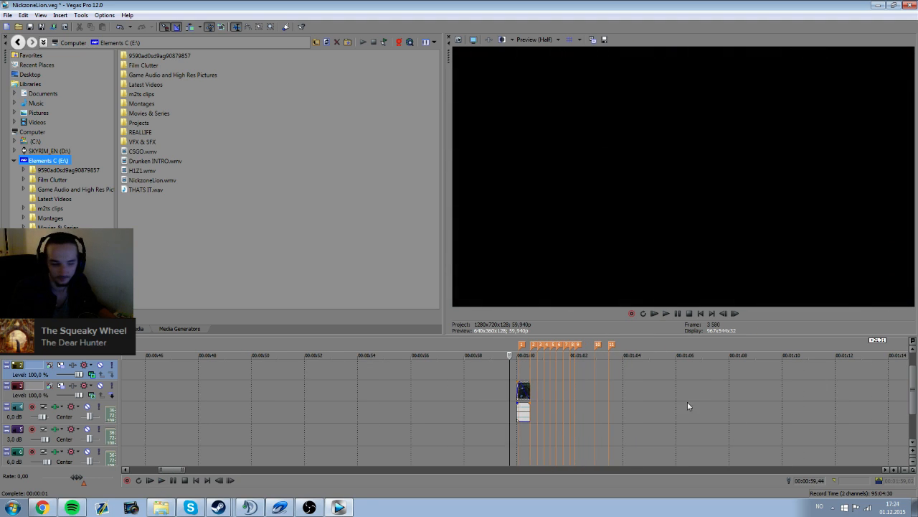
{"action": "left_click", "coordinate": [699, 371]}
{"action": "scroll", "coordinate": [699, 372], "scroll_direction": "up", "scroll_amount": 3}
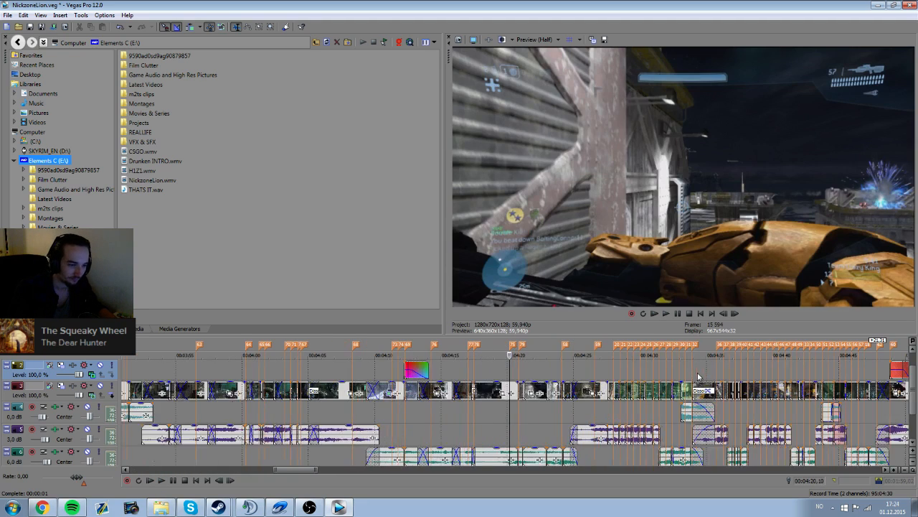
{"action": "left_click", "coordinate": [659, 370]}
{"action": "left_click", "coordinate": [685, 369]}
{"action": "scroll", "coordinate": [685, 372], "scroll_direction": "down", "scroll_amount": 1}
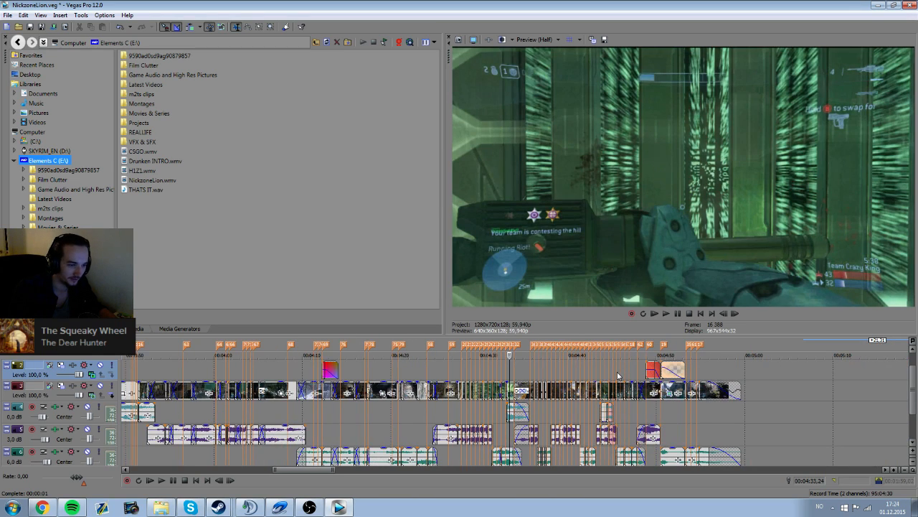
{"action": "scroll", "coordinate": [619, 374], "scroll_direction": "up", "scroll_amount": 1}
{"action": "left_click", "coordinate": [528, 372]}
{"action": "left_click", "coordinate": [469, 372]}
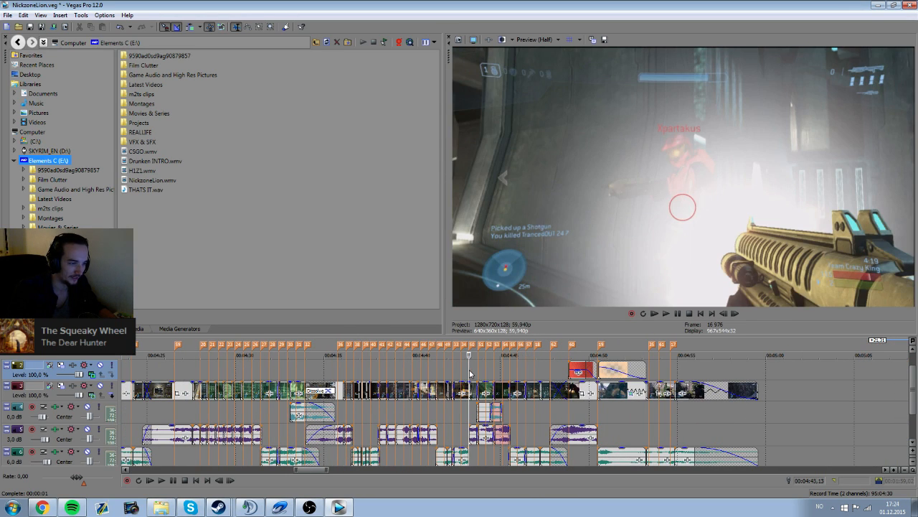
{"action": "scroll", "coordinate": [471, 373], "scroll_direction": "up", "scroll_amount": 1}
{"action": "left_click", "coordinate": [470, 371]}
{"action": "scroll", "coordinate": [470, 371], "scroll_direction": "up", "scroll_amount": 4}
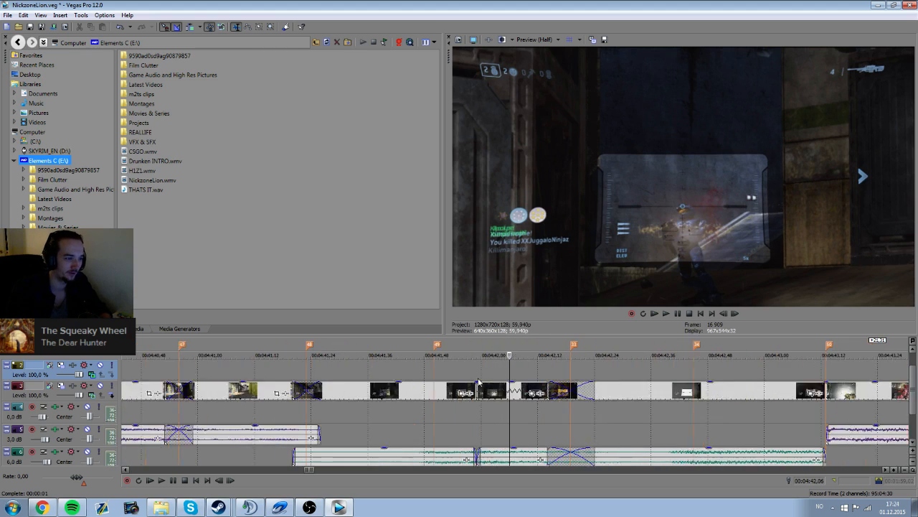
Step: Review the quick-cut sniper clips around 04:41 to 04:42 against their beat markers
{"action": "key", "text": "space"}
{"action": "key", "text": "Return"}
{"action": "left_click", "coordinate": [375, 371]}
{"action": "left_click", "coordinate": [382, 373]}
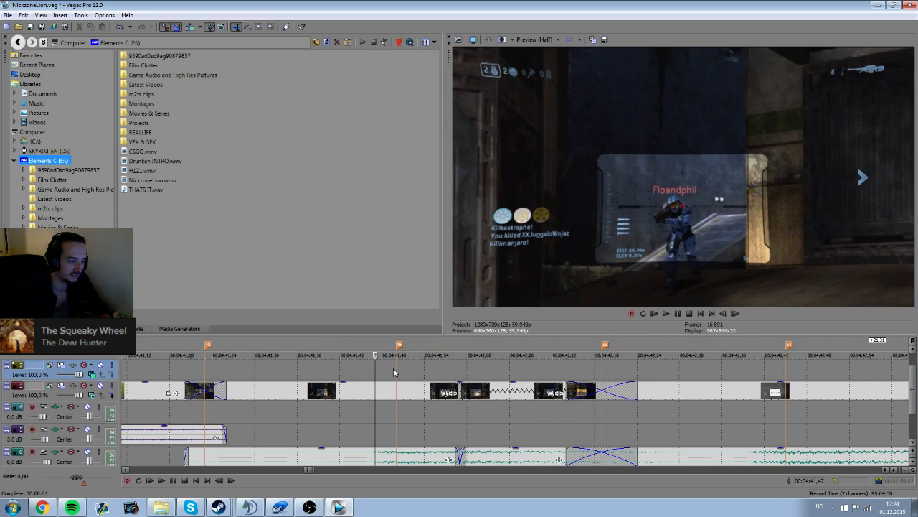
{"action": "scroll", "coordinate": [370, 374], "scroll_direction": "down", "scroll_amount": 3}
{"action": "left_click", "coordinate": [368, 372]}
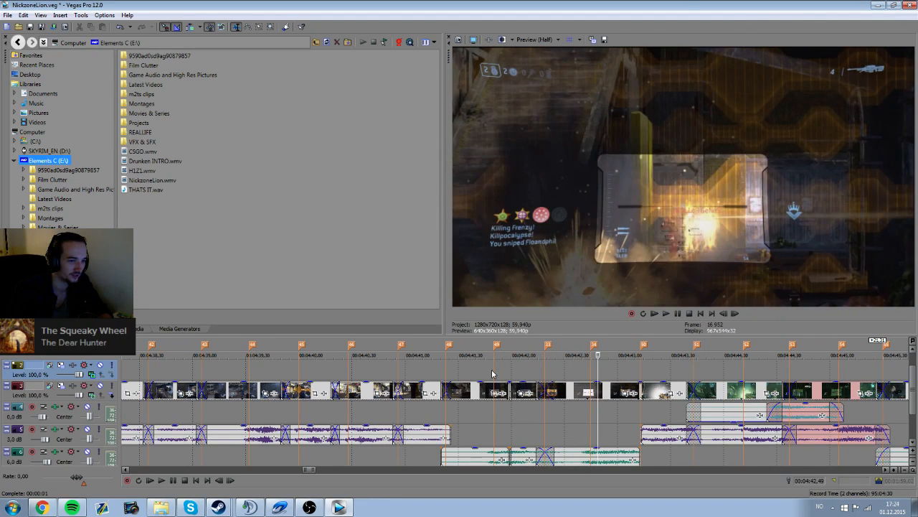
Step: Inspect the transitions between the sniper and shotgun clips frame by frame, from about 04:42 to 04:43
{"action": "key", "text": "Right"}
{"action": "key", "text": "Right"}
{"action": "key", "text": "Right"}
{"action": "key", "text": "Left"}
{"action": "key", "text": "Left"}
{"action": "key", "text": "Left"}
{"action": "key", "text": "Left"}
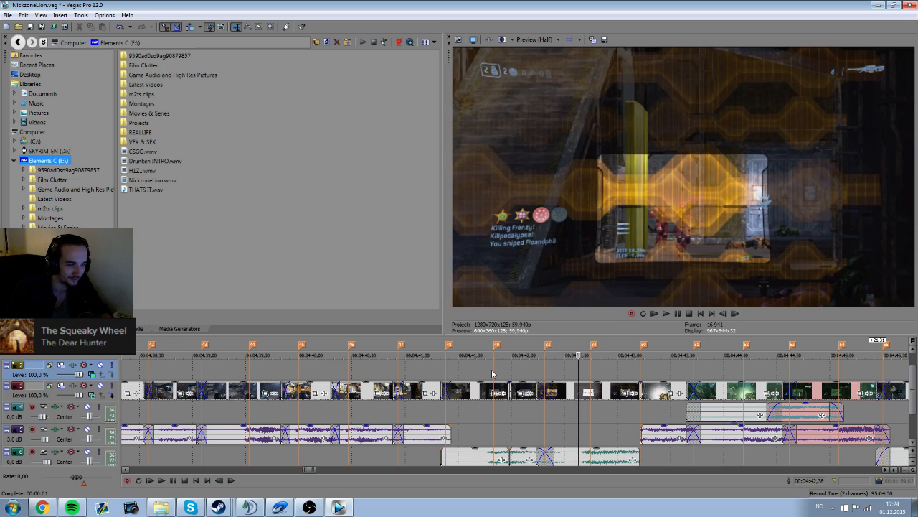
{"action": "key", "text": "Right"}
{"action": "key", "text": "Right"}
{"action": "key", "text": "Right"}
{"action": "key", "text": "Right"}
{"action": "key", "text": "Right"}
{"action": "key", "text": "Right"}
{"action": "key", "text": "Right"}
{"action": "key", "text": "Right"}
{"action": "key", "text": "Right"}
{"action": "key", "text": "Right"}
{"action": "key", "text": "Right"}
{"action": "key", "text": "Right"}
{"action": "key", "text": "Right"}
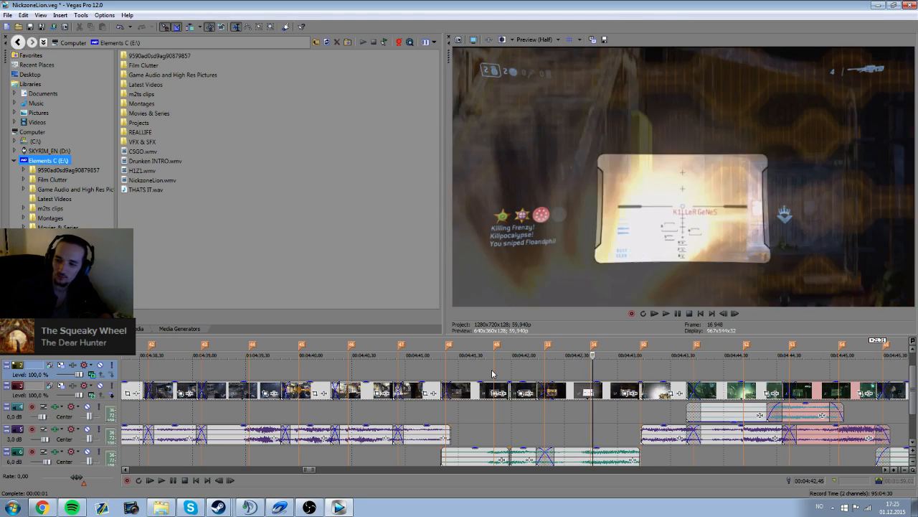
{"action": "key", "text": "Right"}
{"action": "key", "text": "Right"}
{"action": "key", "text": "Right"}
{"action": "key", "text": "Right"}
{"action": "key", "text": "Right"}
{"action": "key", "text": "Right"}
{"action": "key", "text": "Right"}
{"action": "key", "text": "Right"}
{"action": "key", "text": "Right"}
{"action": "key", "text": "Right"}
{"action": "key", "text": "Right"}
{"action": "key", "text": "Right"}
{"action": "key", "text": "Right"}
{"action": "key", "text": "Right"}
{"action": "key", "text": "Right"}
{"action": "key", "text": "Right"}
{"action": "key", "text": "Right"}
{"action": "key", "text": "Right"}
{"action": "key", "text": "Right"}
{"action": "key", "text": "Right"}
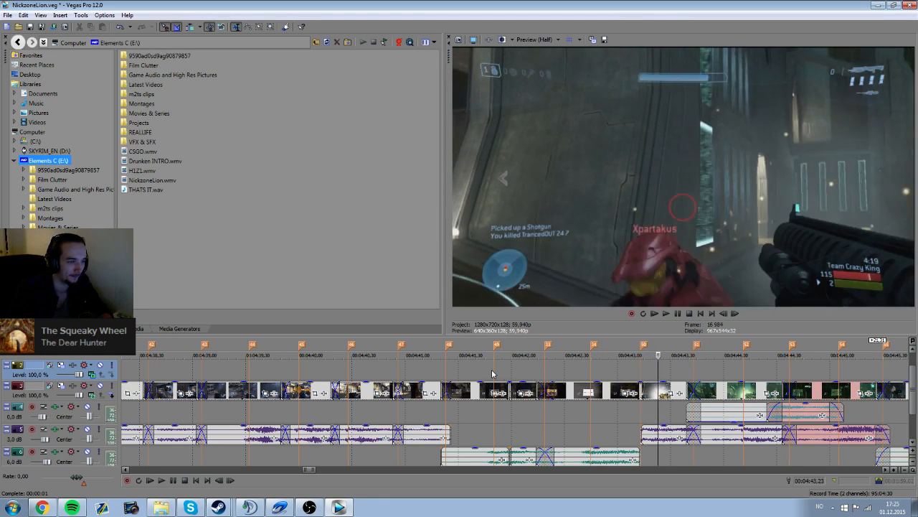
Step: Play the closing section of the montage to about 04:54, and revisit the clips around 04:48 and 04:47
{"action": "left_click", "coordinate": [502, 408]}
{"action": "key", "text": "space"}
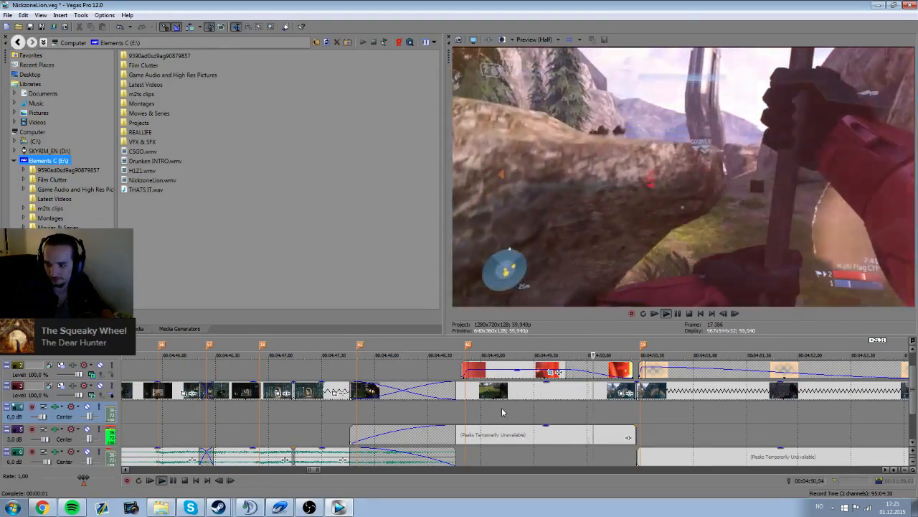
{"action": "scroll", "coordinate": [504, 408], "scroll_direction": "down", "scroll_amount": 3}
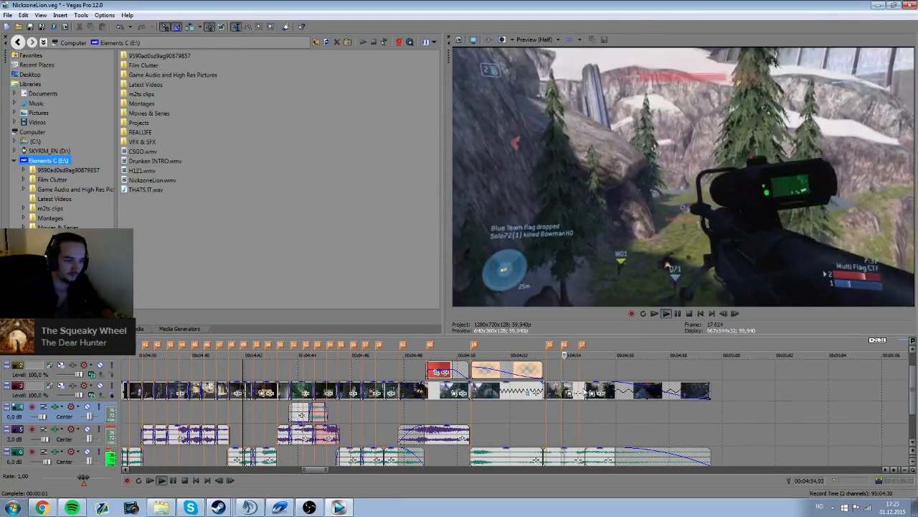
{"action": "left_click", "coordinate": [479, 407]}
{"action": "left_click", "coordinate": [421, 412]}
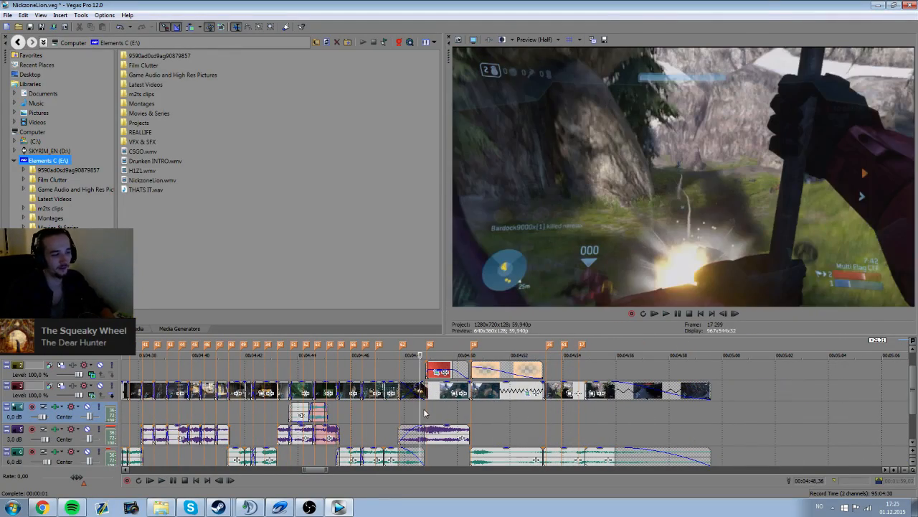
{"action": "left_click", "coordinate": [392, 413]}
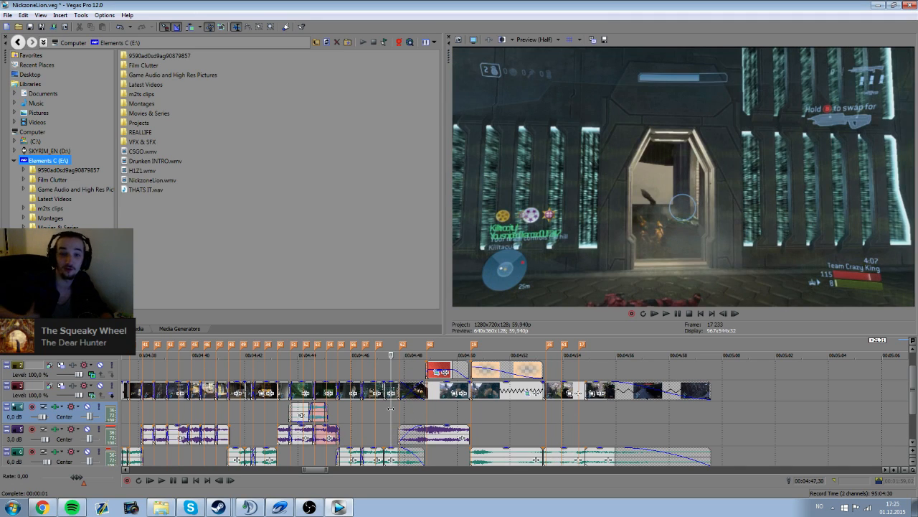
Step: Survey the whole timeline, from the gap before the edited montage to the start of the last group of clips near 10:42
{"action": "scroll", "coordinate": [391, 408], "scroll_direction": "down", "scroll_amount": 3}
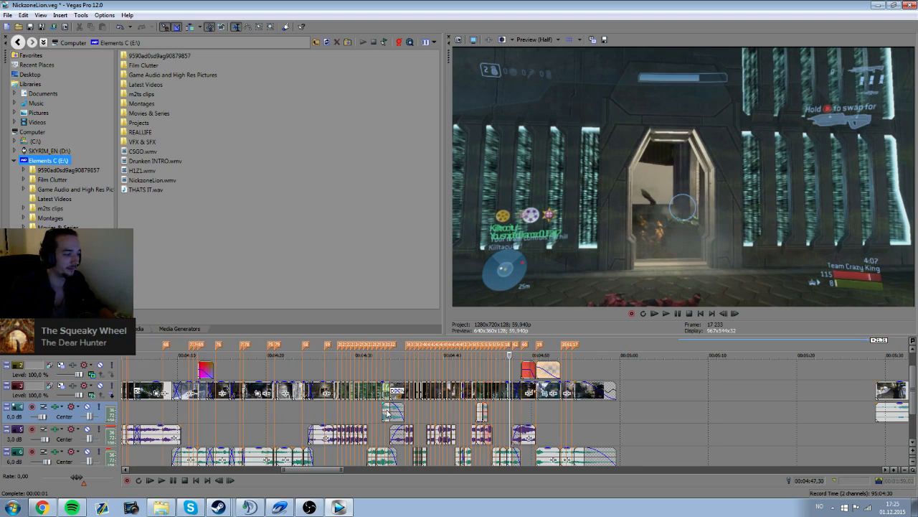
{"action": "scroll", "coordinate": [381, 409], "scroll_direction": "down", "scroll_amount": 3}
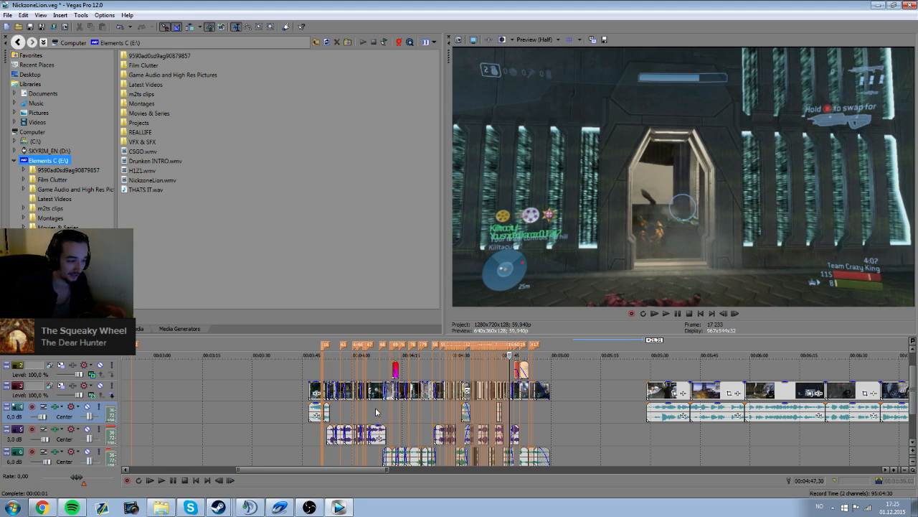
{"action": "left_click", "coordinate": [298, 371]}
{"action": "scroll", "coordinate": [181, 383], "scroll_direction": "up", "scroll_amount": 1}
{"action": "scroll", "coordinate": [404, 392], "scroll_direction": "down", "scroll_amount": 1}
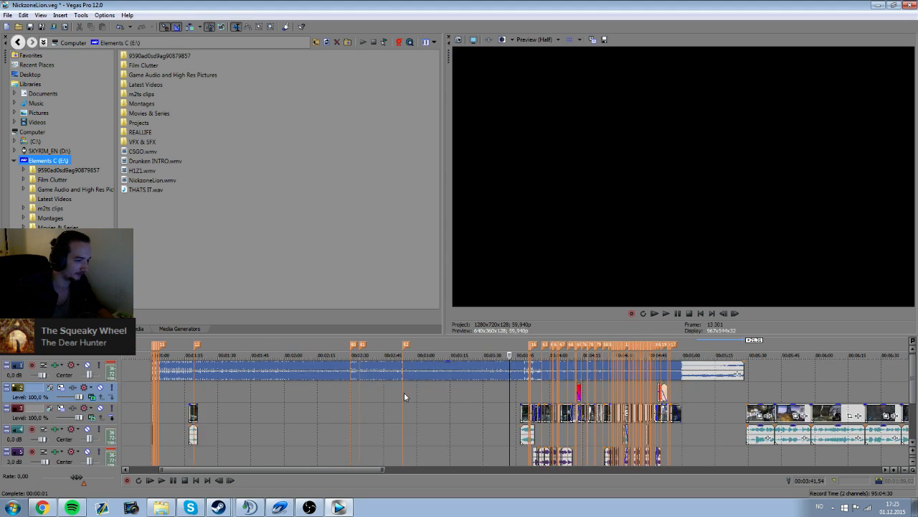
{"action": "scroll", "coordinate": [716, 377], "scroll_direction": "down", "scroll_amount": 3}
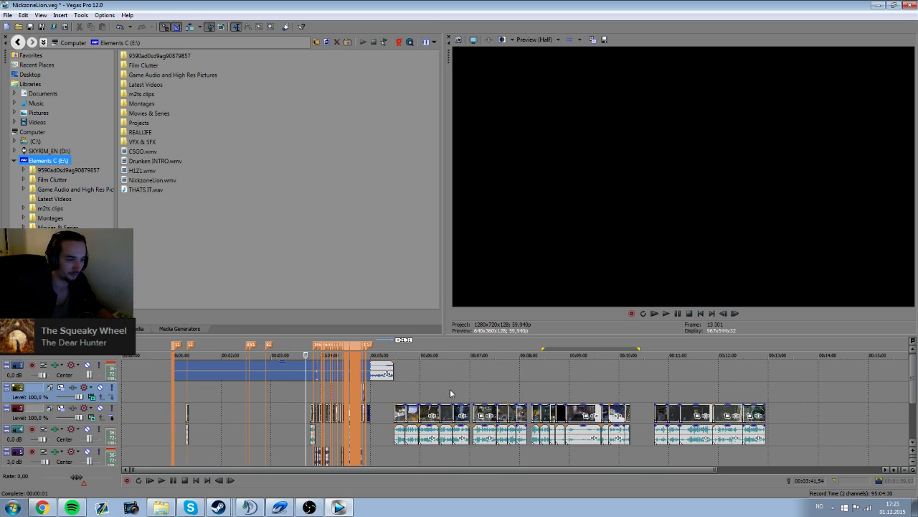
{"action": "left_click", "coordinate": [656, 396]}
{"action": "scroll", "coordinate": [180, 404], "scroll_direction": "down", "scroll_amount": 1}
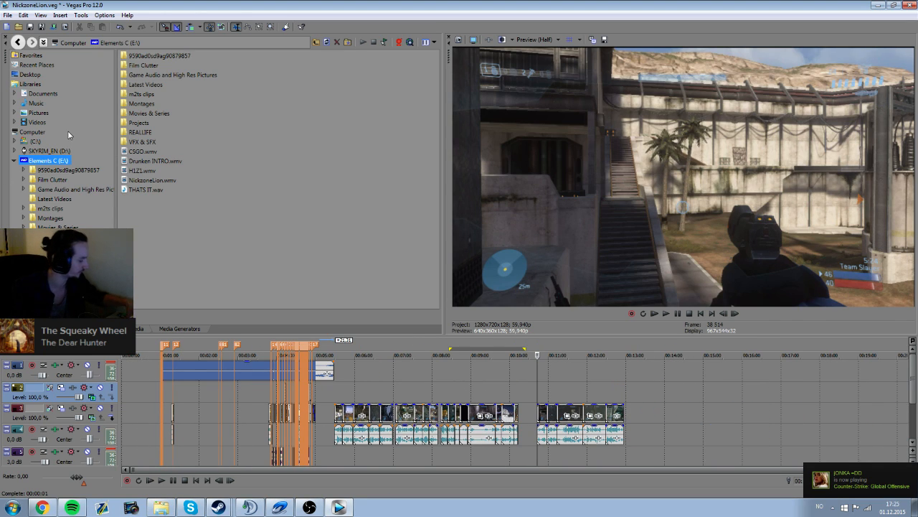
Step: Add a song from The Dear Hunter's "Act IV - Rebirth in Reprise" folder in the Music library to the first audio track at about 13:00
{"action": "left_click", "coordinate": [37, 105]}
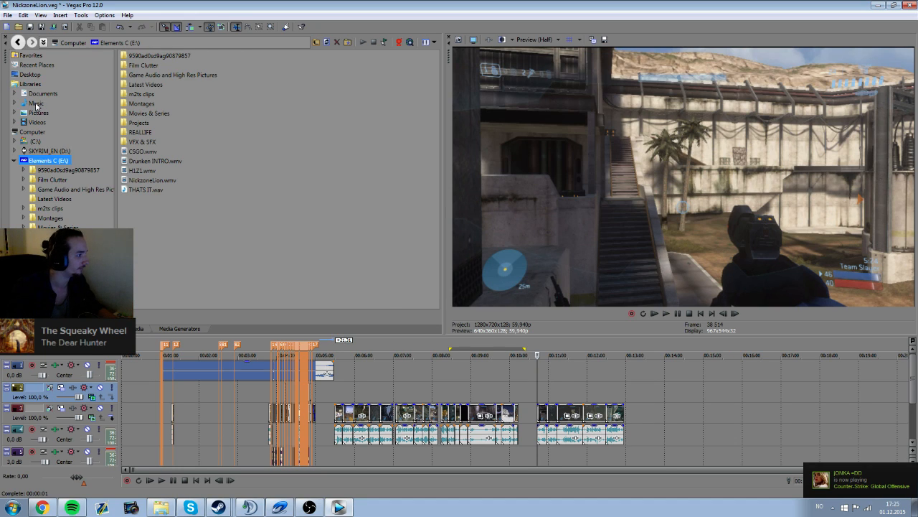
{"action": "left_click", "coordinate": [363, 144]}
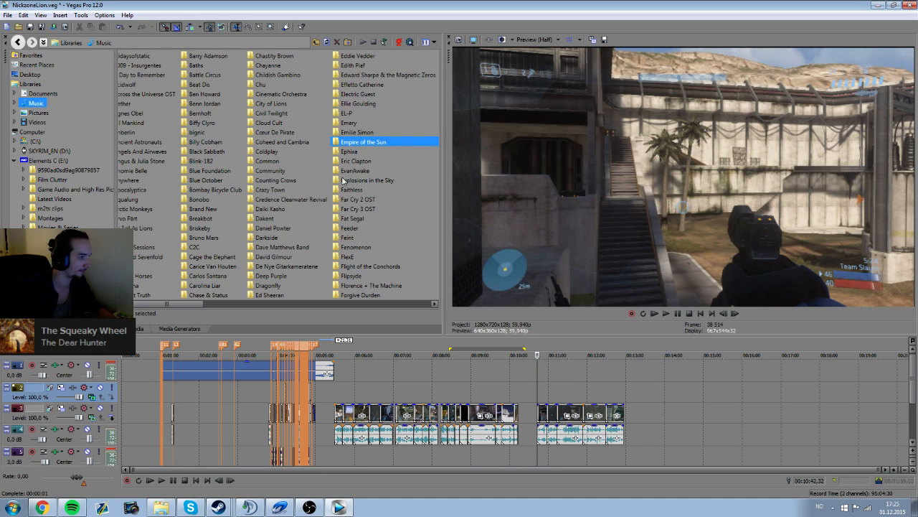
{"action": "left_click", "coordinate": [326, 302]}
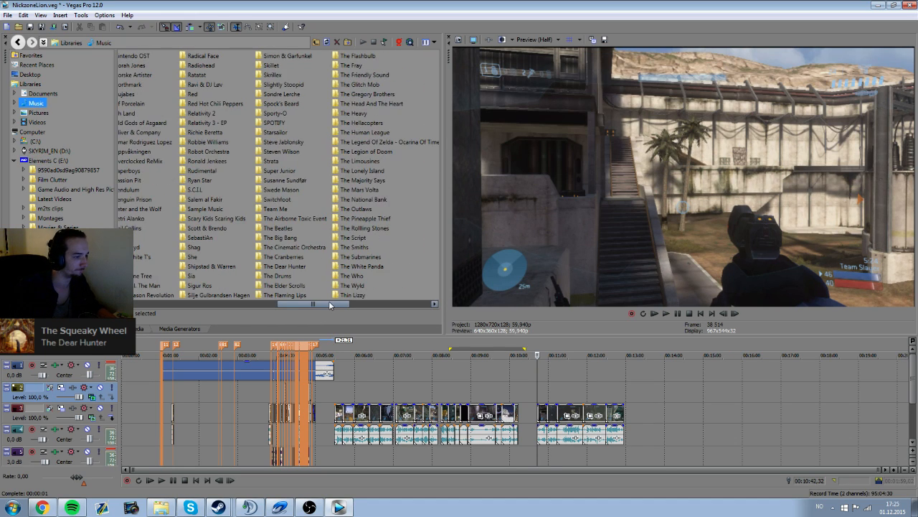
{"action": "left_click", "coordinate": [286, 267]}
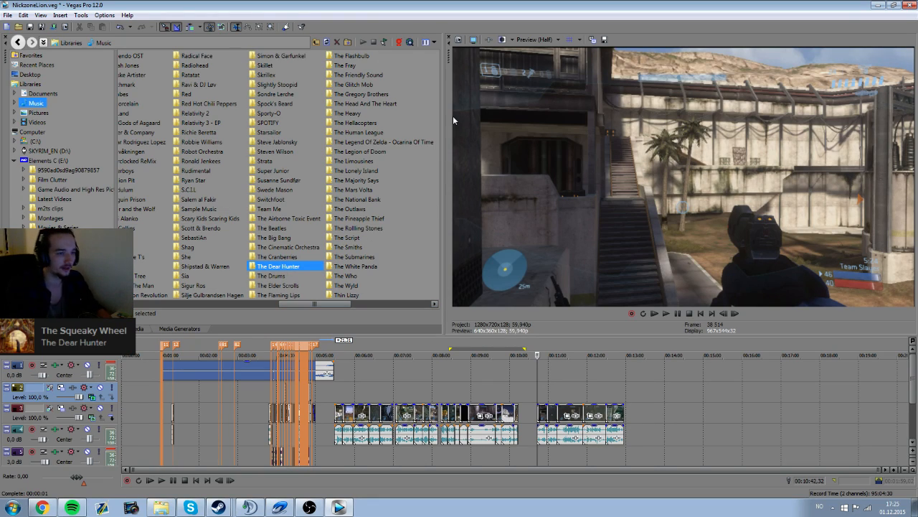
{"action": "double_click", "coordinate": [279, 266]}
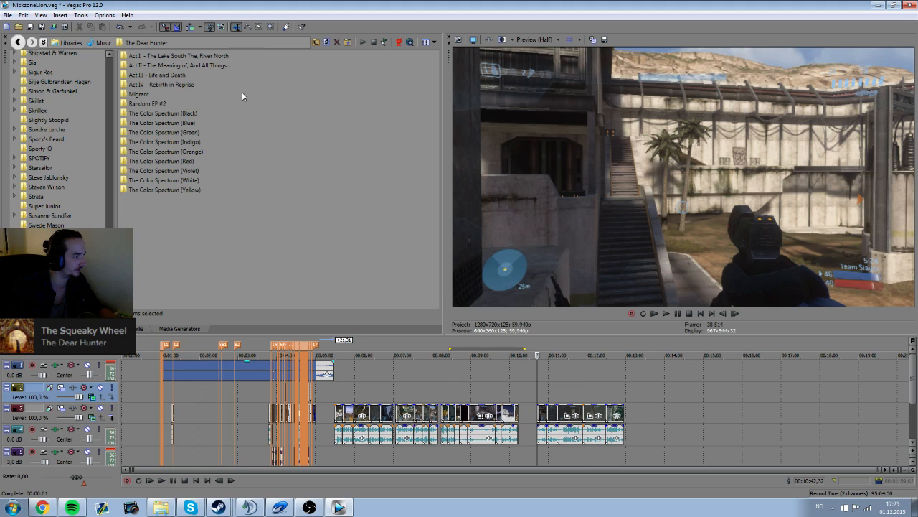
{"action": "double_click", "coordinate": [159, 85]}
{"action": "left_click_drag", "start_coordinate": [178, 107], "coordinate": [603, 350]}
Step: Add "1-02. Oats In the Water.mp3" from Ben Howard's The Burgh Island folder directly after the newly placed song on the first audio track
{"action": "left_click", "coordinate": [199, 237]}
{"action": "key", "text": "BackSpace"}
{"action": "scroll", "coordinate": [65, 178], "scroll_direction": "up", "scroll_amount": 10}
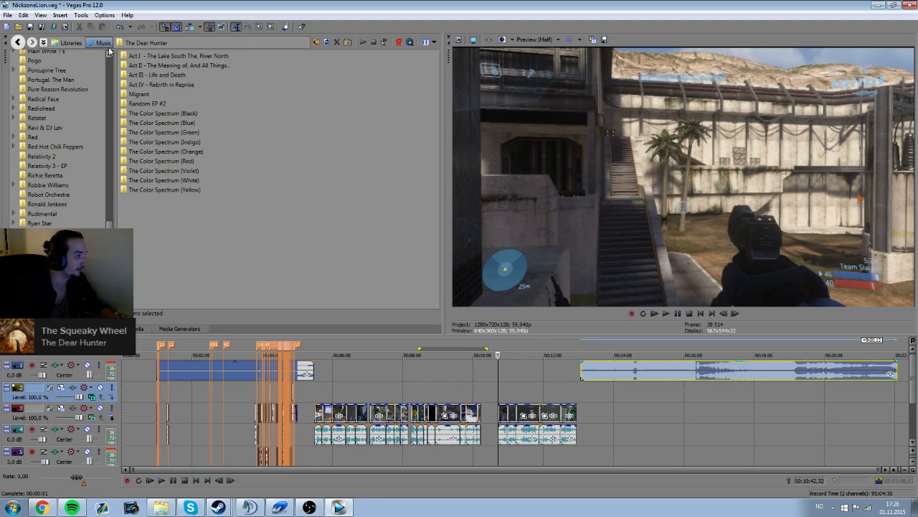
{"action": "key", "text": "BackSpace"}
{"action": "left_click", "coordinate": [317, 191]}
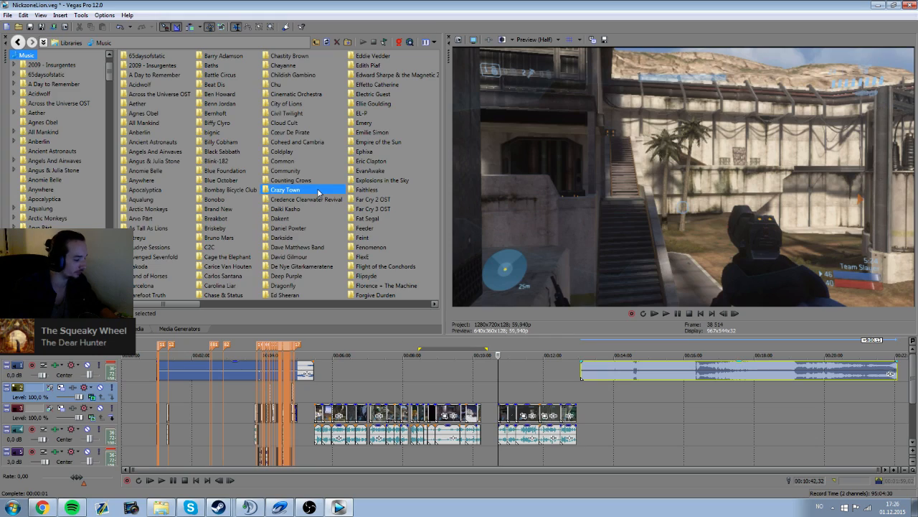
{"action": "left_click", "coordinate": [235, 83]}
{"action": "double_click", "coordinate": [236, 96]}
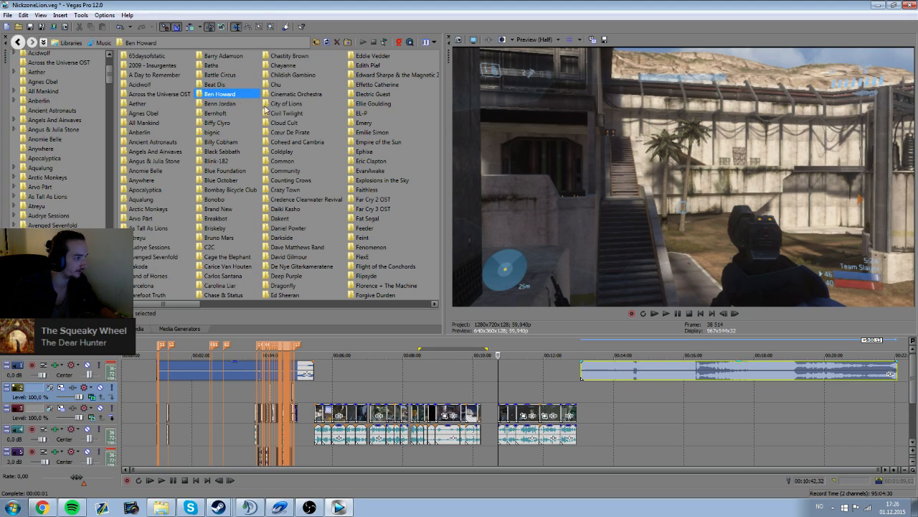
{"action": "left_click", "coordinate": [148, 65]}
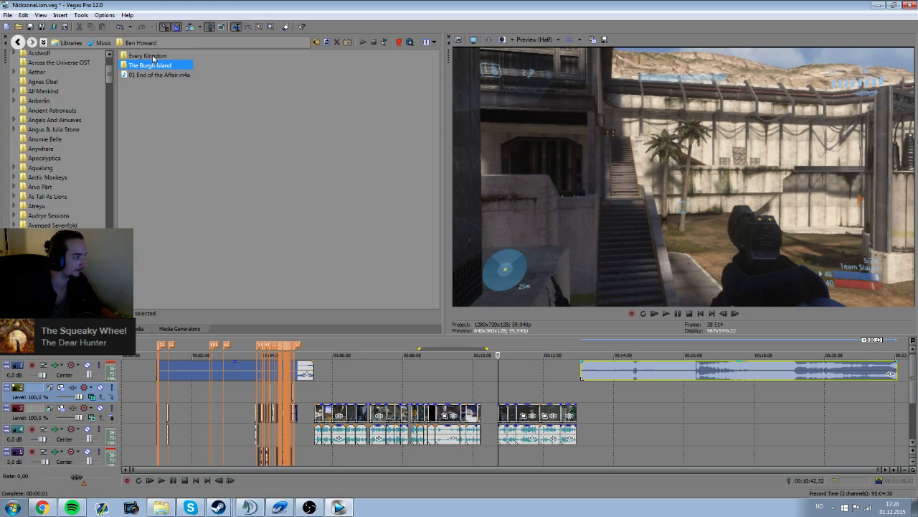
{"action": "double_click", "coordinate": [153, 65]}
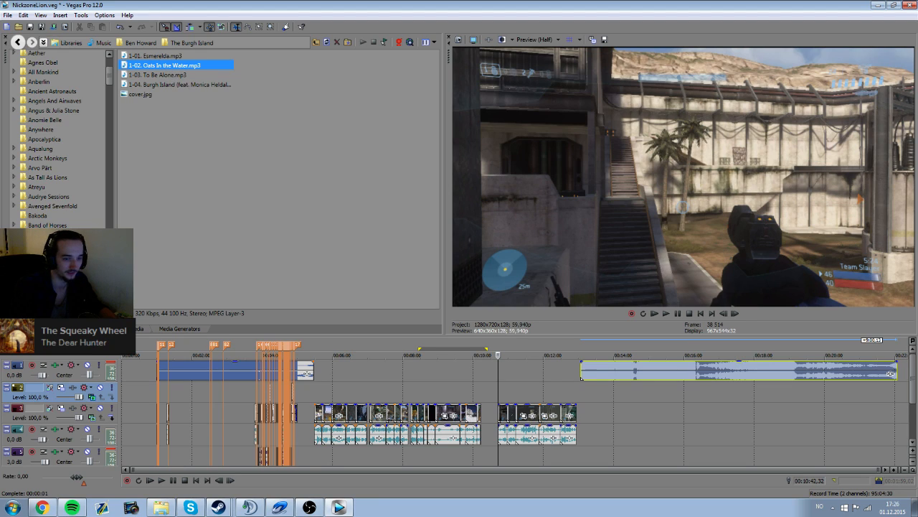
{"action": "left_click_drag", "start_coordinate": [908, 380], "coordinate": [901, 370]}
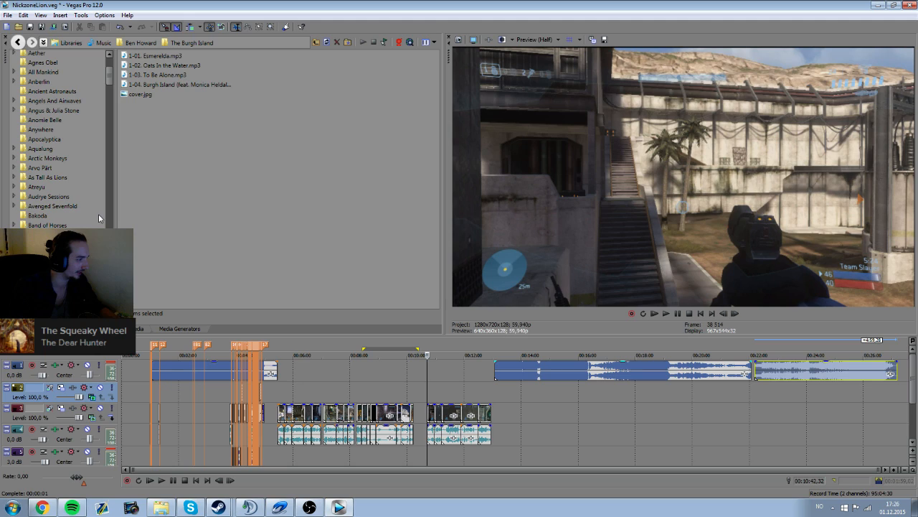
Step: Lower the first audio track's volume to -13.4 dB and play the first added song from about 14:20
{"action": "left_click", "coordinate": [74, 101]}
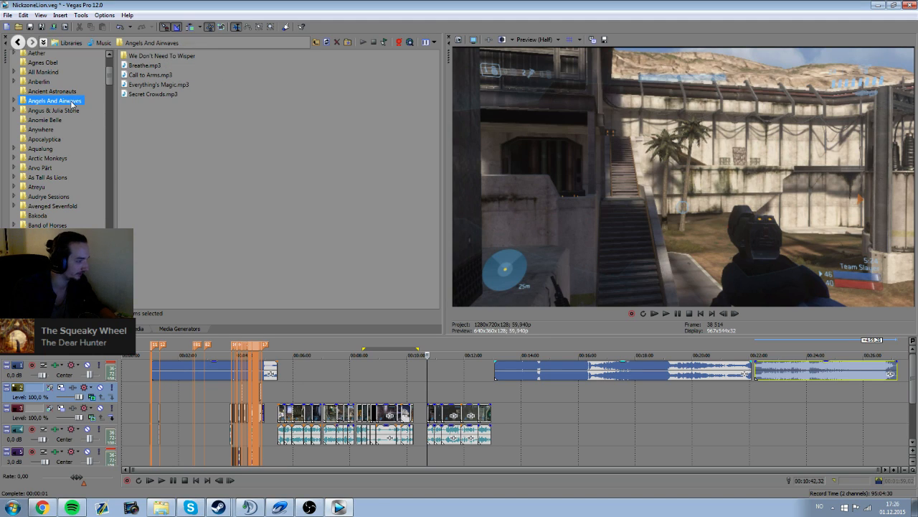
{"action": "left_click", "coordinate": [531, 418]}
{"action": "key", "text": "space"}
{"action": "key", "text": "space"}
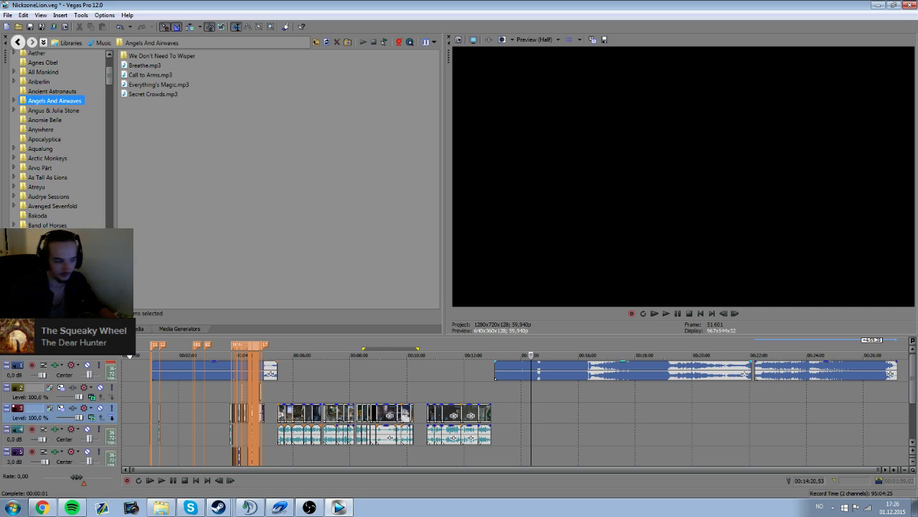
{"action": "left_click_drag", "start_coordinate": [43, 374], "coordinate": [36, 380]}
{"action": "key", "text": "space"}
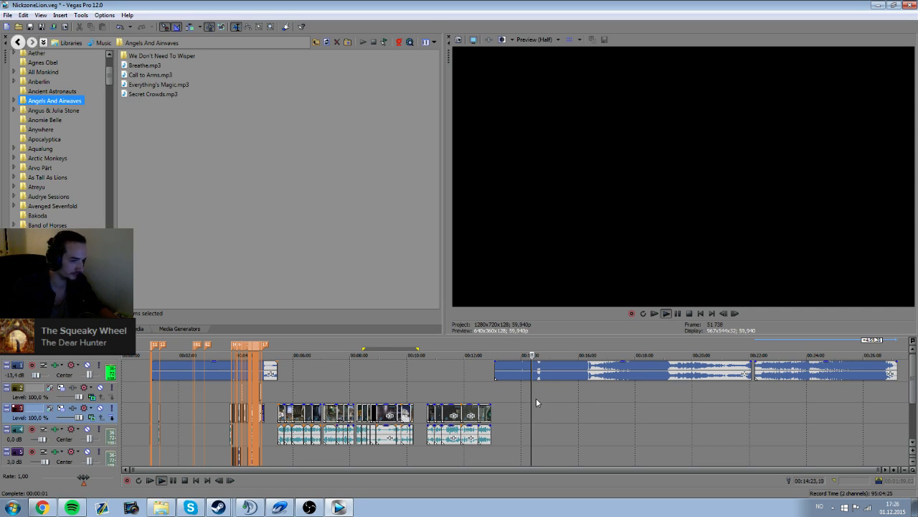
Step: Listen to the first added song around 14:38 and examine its waveform up to its end
{"action": "scroll", "coordinate": [531, 391], "scroll_direction": "up", "scroll_amount": 6}
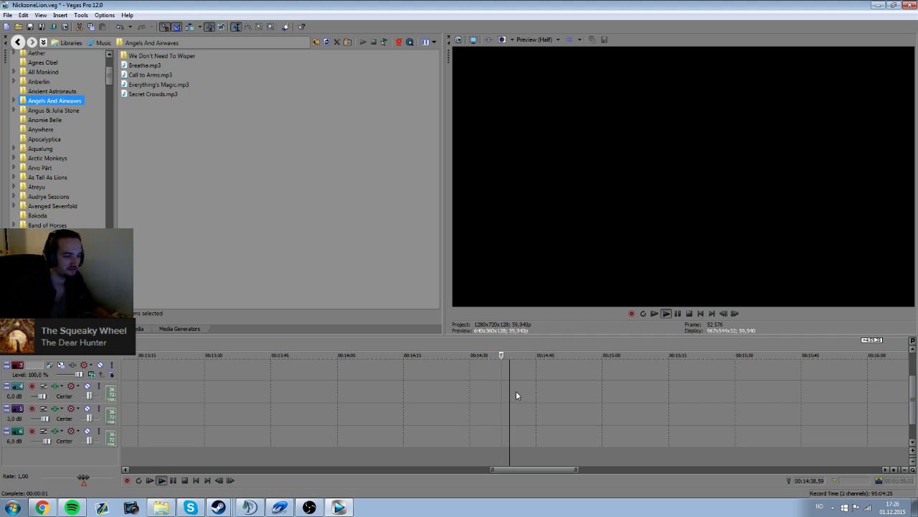
{"action": "scroll", "coordinate": [528, 396], "scroll_direction": "up", "scroll_amount": 3}
{"action": "scroll", "coordinate": [539, 401], "scroll_direction": "down", "scroll_amount": 2}
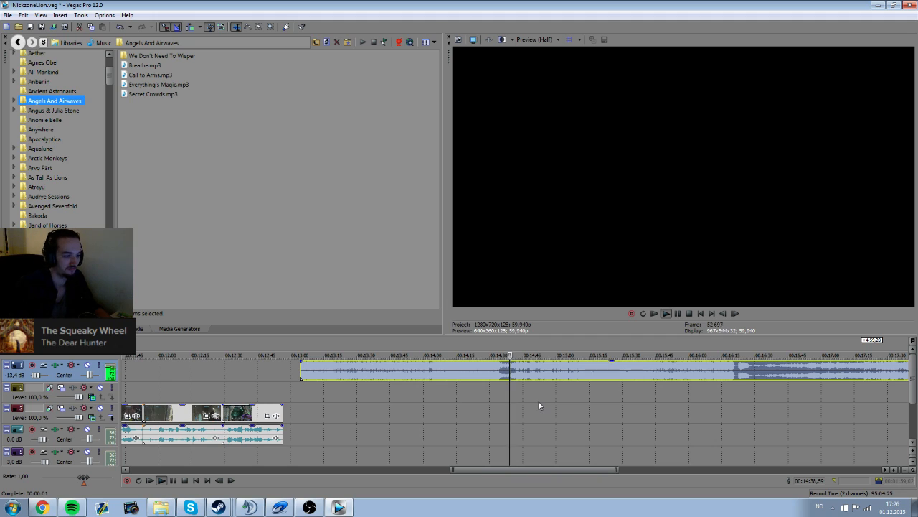
{"action": "scroll", "coordinate": [551, 391], "scroll_direction": "down", "scroll_amount": 2}
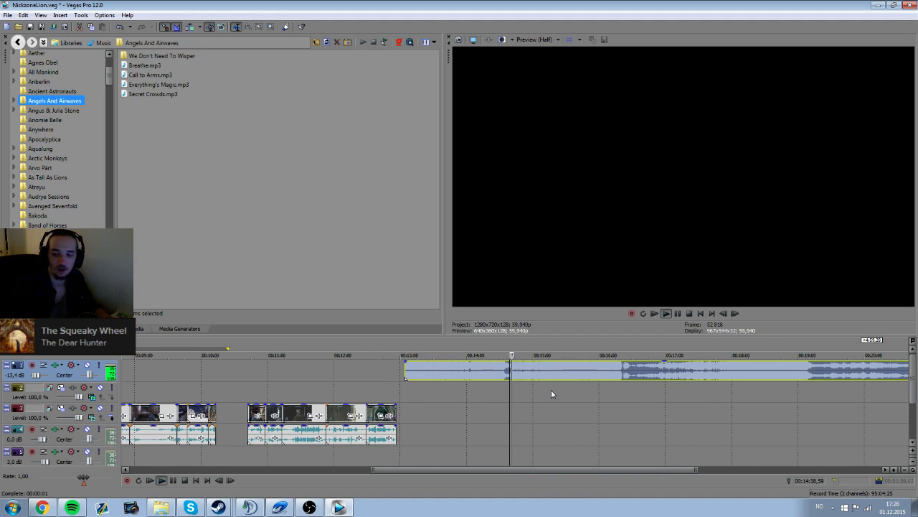
{"action": "key", "text": "space"}
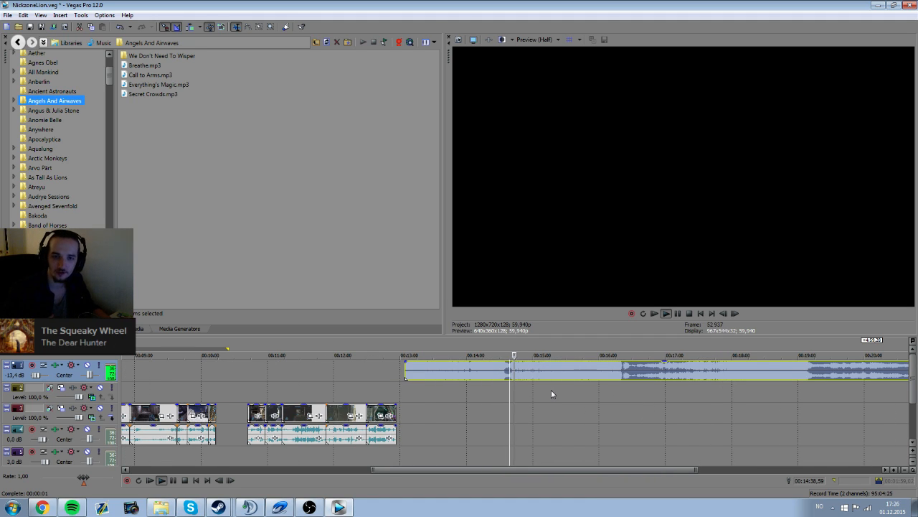
{"action": "scroll", "coordinate": [553, 391], "scroll_direction": "down", "scroll_amount": 2}
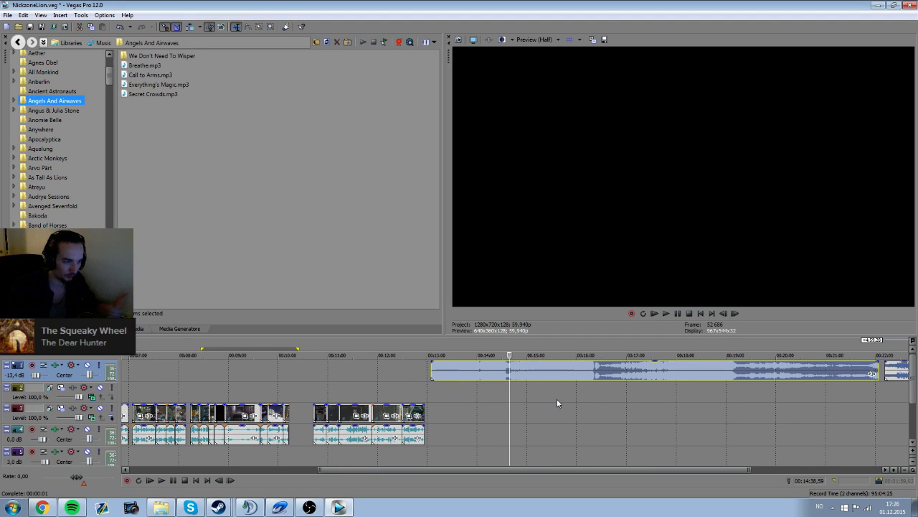
Step: Play the second added song from its start at about 22:14 and set the first audio track's volume to -7.9 dB
{"action": "left_click", "coordinate": [762, 383]}
{"action": "key", "text": "space"}
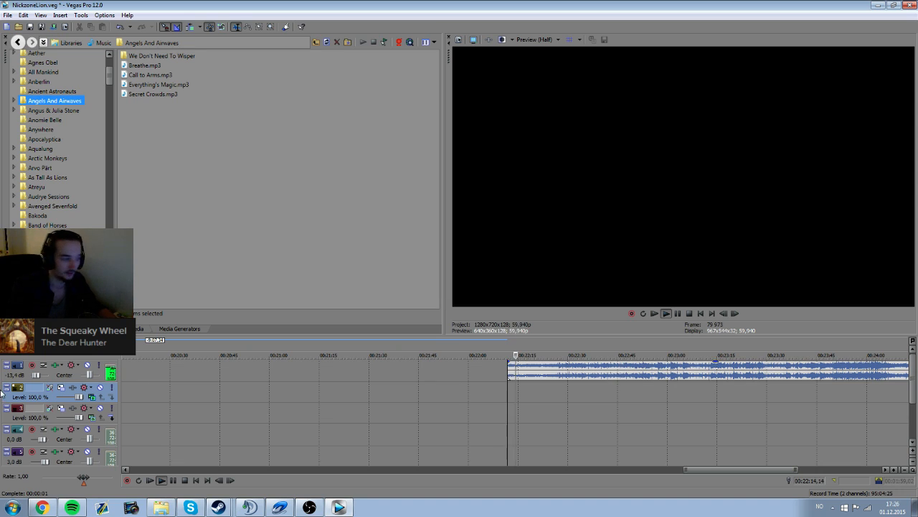
{"action": "left_click_drag", "start_coordinate": [34, 377], "coordinate": [37, 377]}
{"action": "scroll", "coordinate": [545, 380], "scroll_direction": "down", "scroll_amount": 3}
{"action": "left_click", "coordinate": [612, 464]}
{"action": "scroll", "coordinate": [630, 453], "scroll_direction": "up", "scroll_amount": 3}
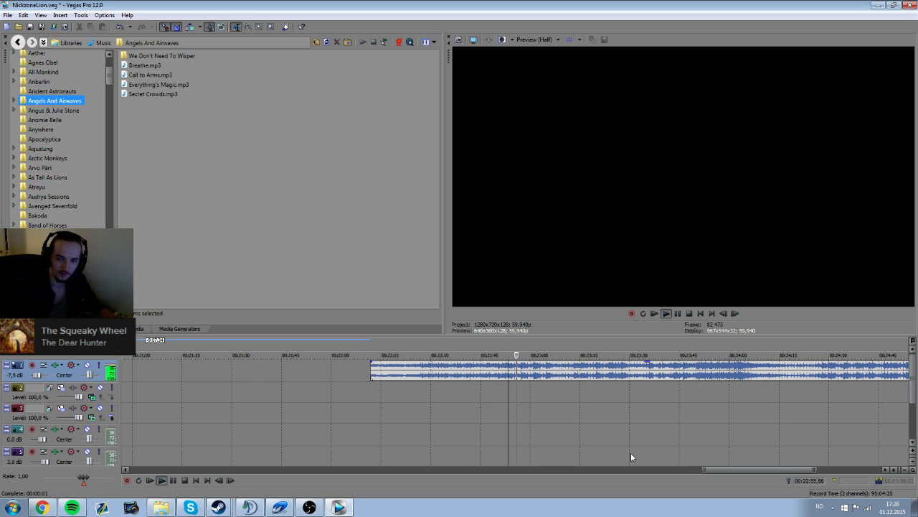
{"action": "scroll", "coordinate": [632, 450], "scroll_direction": "down", "scroll_amount": 5}
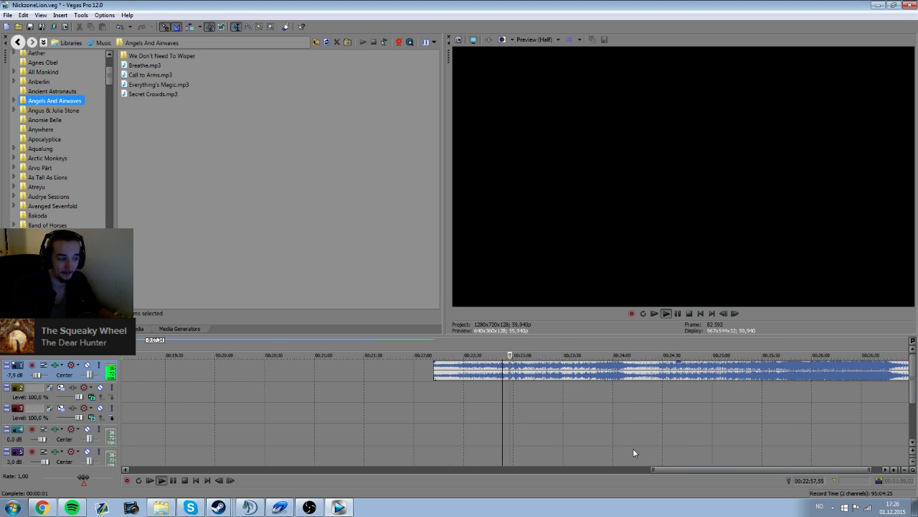
{"action": "scroll", "coordinate": [835, 437], "scroll_direction": "up", "scroll_amount": 4}
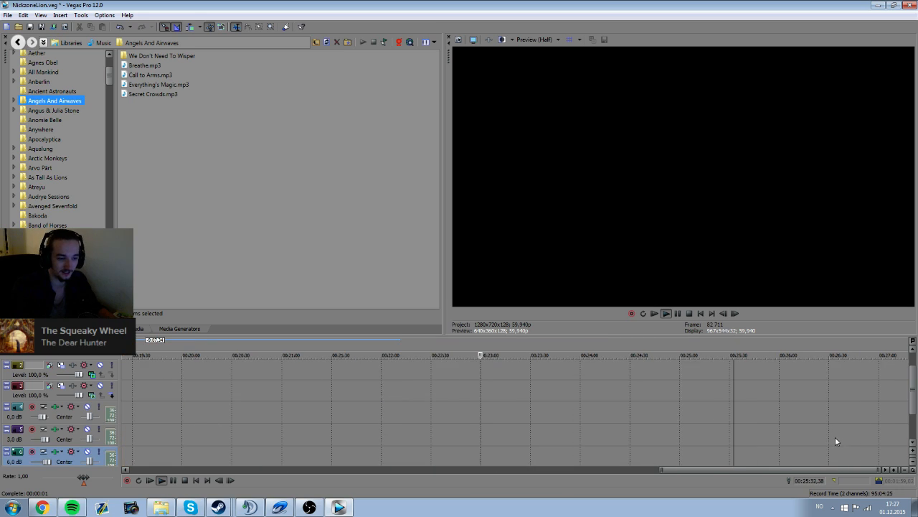
Step: Listen to the loud later section of the second added song, around 25:30 to 25:55
{"action": "left_click", "coordinate": [723, 399]}
{"action": "left_click", "coordinate": [740, 393]}
{"action": "left_click", "coordinate": [758, 387]}
{"action": "left_click", "coordinate": [750, 387]}
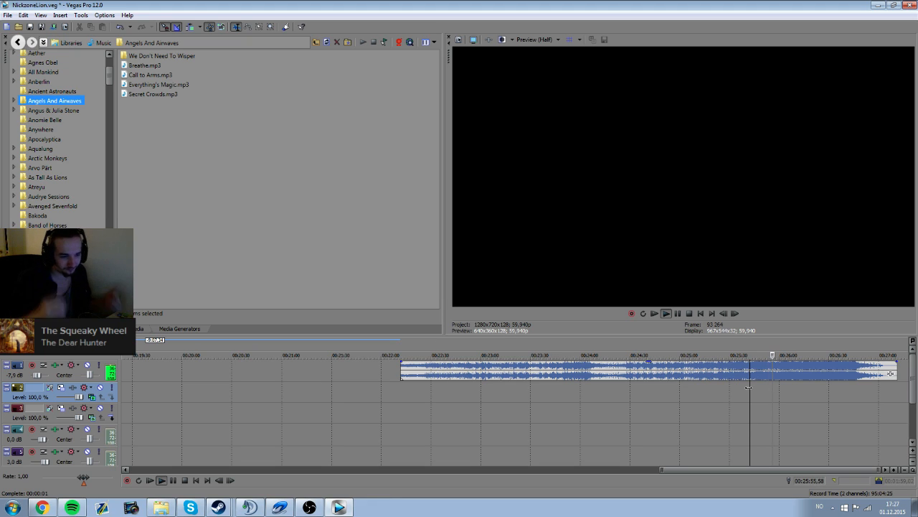
{"action": "key", "text": "space"}
Step: Return to the edited montage and play its clips around 04:10
{"action": "scroll", "coordinate": [664, 363], "scroll_direction": "down", "scroll_amount": 5}
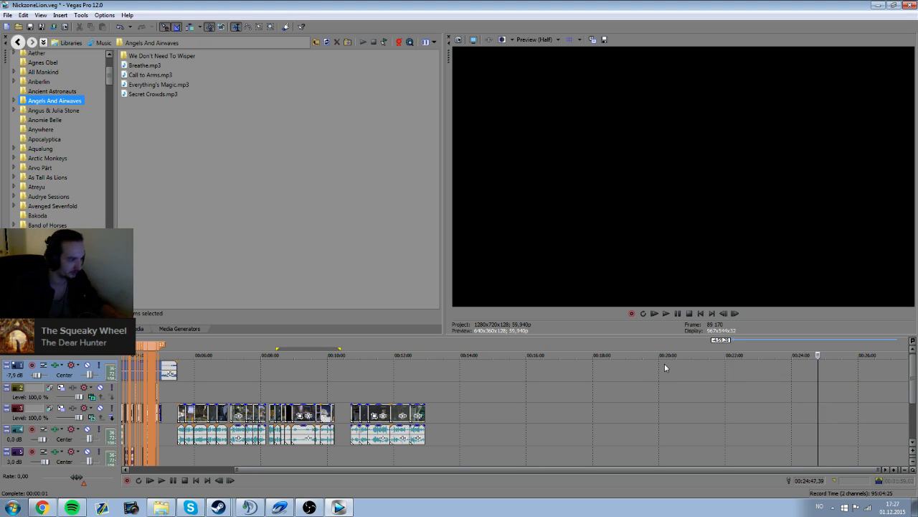
{"action": "scroll", "coordinate": [665, 363], "scroll_direction": "down", "scroll_amount": 1}
{"action": "left_click", "coordinate": [179, 391]}
{"action": "scroll", "coordinate": [523, 412], "scroll_direction": "up", "scroll_amount": 3}
{"action": "left_click", "coordinate": [411, 399]}
{"action": "scroll", "coordinate": [420, 399], "scroll_direction": "up", "scroll_amount": 4}
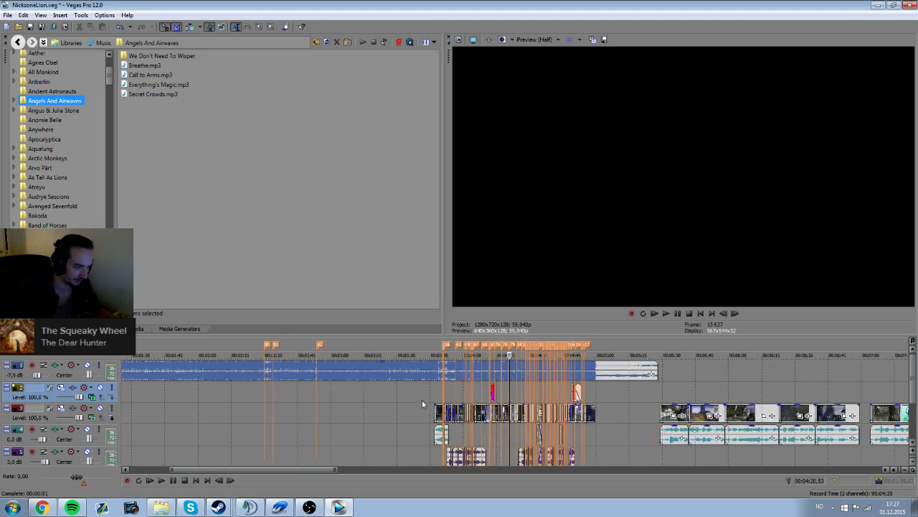
{"action": "left_click", "coordinate": [463, 394]}
{"action": "scroll", "coordinate": [484, 398], "scroll_direction": "up", "scroll_amount": 3}
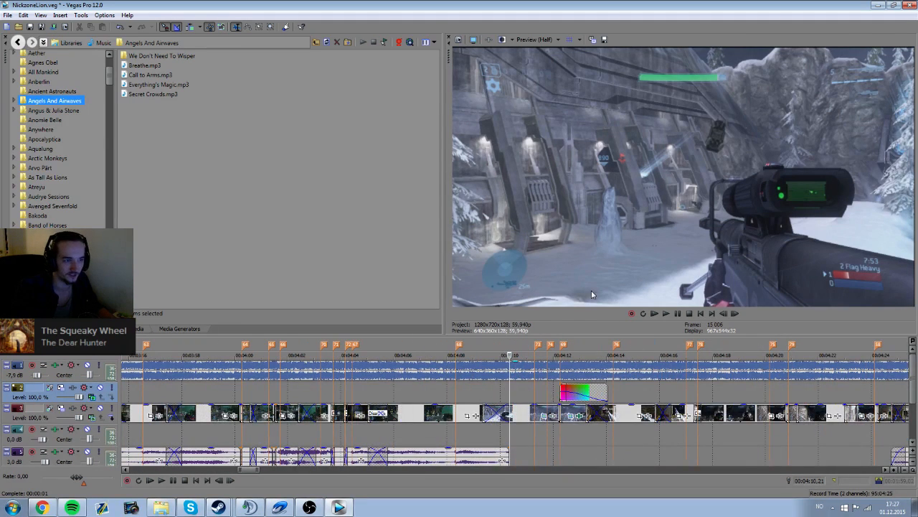
{"action": "key", "text": "space"}
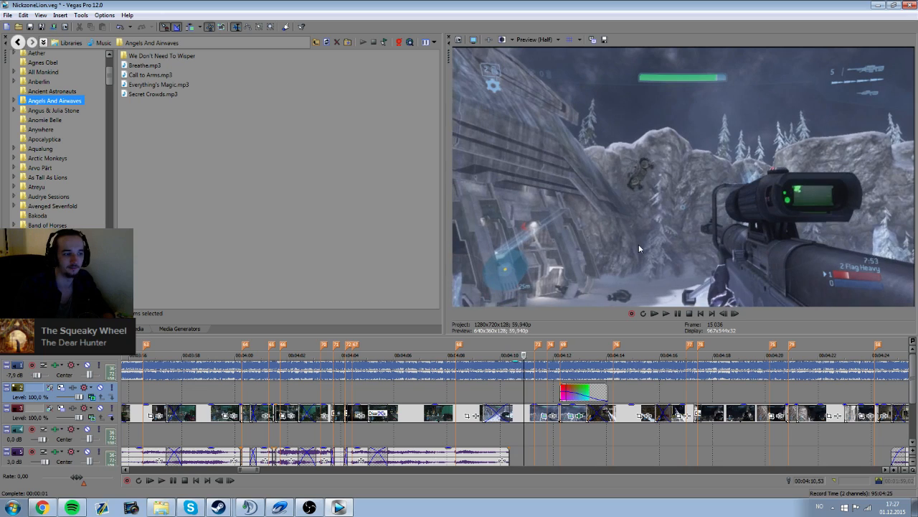
Step: Examine the earlier montage clips around 04:03 and 03:59
{"action": "scroll", "coordinate": [609, 375], "scroll_direction": "down", "scroll_amount": 1}
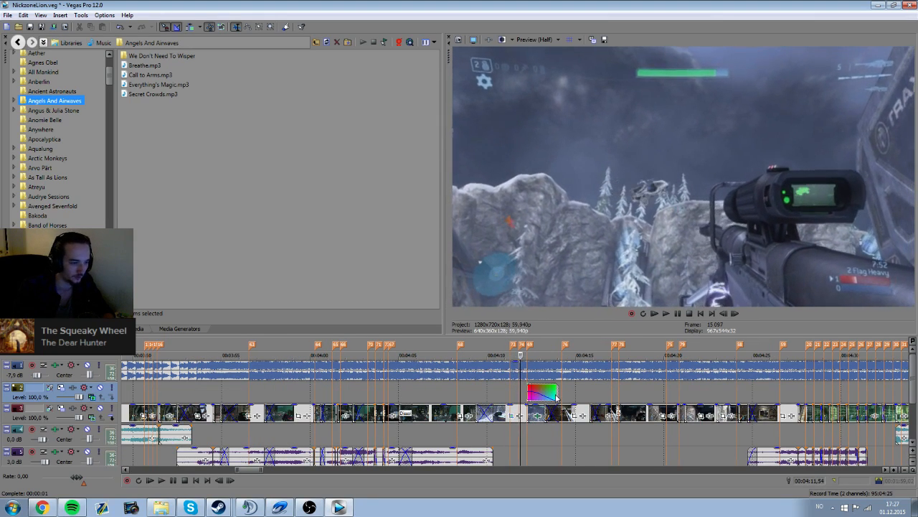
{"action": "left_click", "coordinate": [364, 396]}
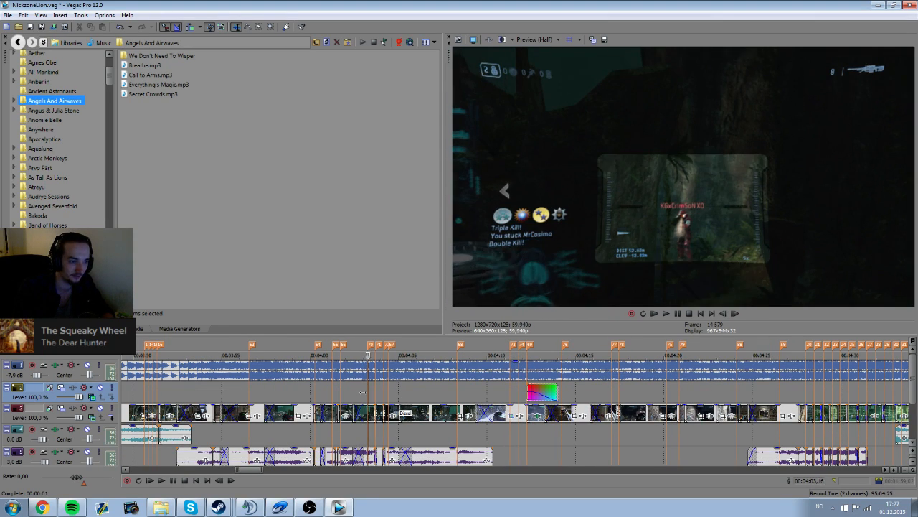
{"action": "scroll", "coordinate": [365, 395], "scroll_direction": "down", "scroll_amount": 2}
{"action": "left_click", "coordinate": [425, 389]}
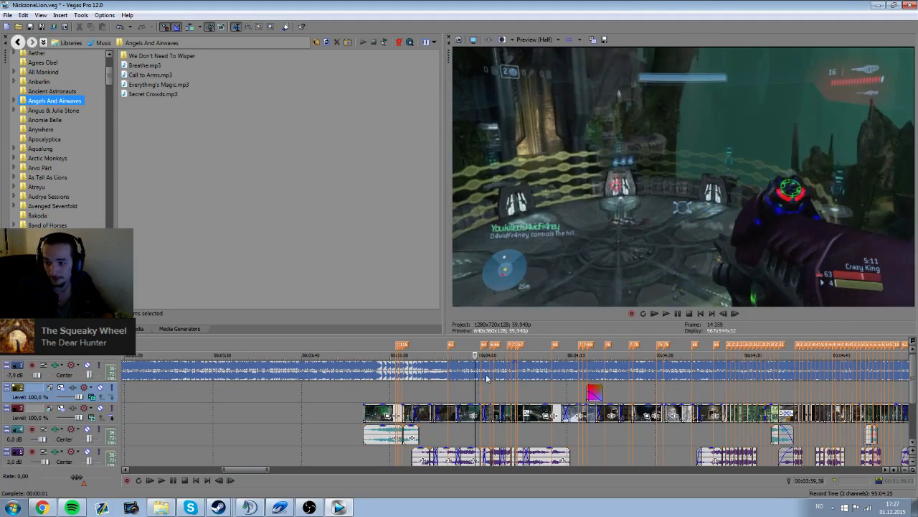
{"action": "scroll", "coordinate": [491, 440], "scroll_direction": "down", "scroll_amount": 3}
{"action": "left_click", "coordinate": [456, 397]}
{"action": "scroll", "coordinate": [456, 397], "scroll_direction": "down", "scroll_amount": 2}
Step: Copy the short sniper clip at the start of the first song, at about 01:00, and paste it at marker 2
{"action": "left_click", "coordinate": [304, 389]}
{"action": "key", "text": "space"}
{"action": "left_click", "coordinate": [232, 399]}
{"action": "scroll", "coordinate": [597, 405], "scroll_direction": "up", "scroll_amount": 5}
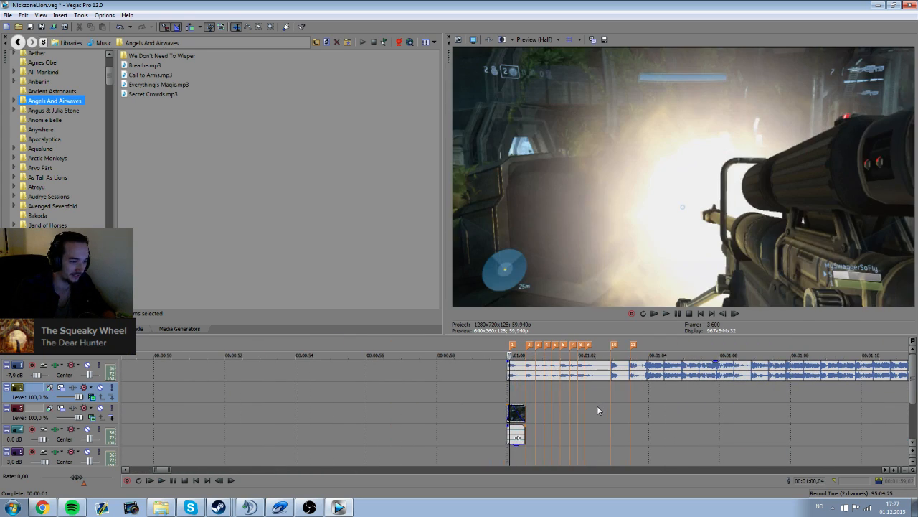
{"action": "scroll", "coordinate": [627, 435], "scroll_direction": "up", "scroll_amount": 4}
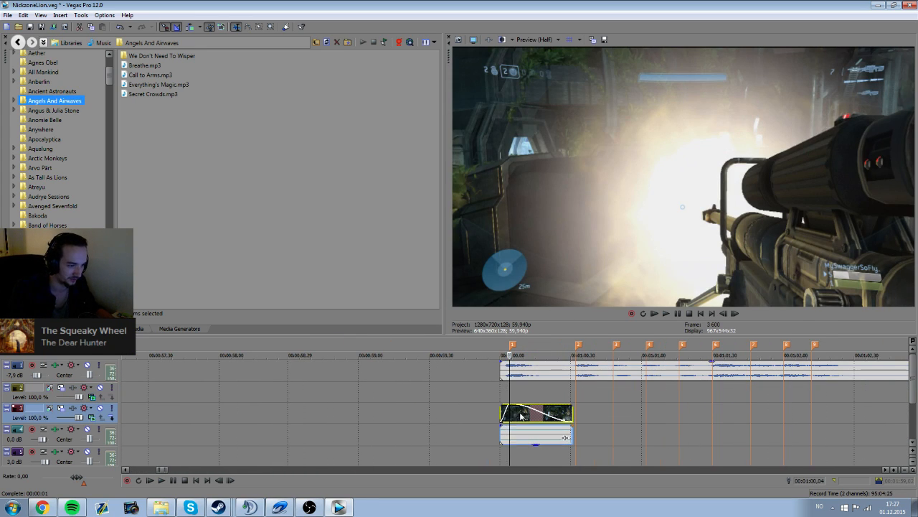
{"action": "left_click", "coordinate": [521, 412]}
{"action": "key", "text": "ctrl+c"}
{"action": "left_click", "coordinate": [577, 408]}
{"action": "key", "text": "ctrl+v"}
Step: Trim the end of the pasted clip back to marker 3
{"action": "scroll", "coordinate": [645, 413], "scroll_direction": "up", "scroll_amount": 3}
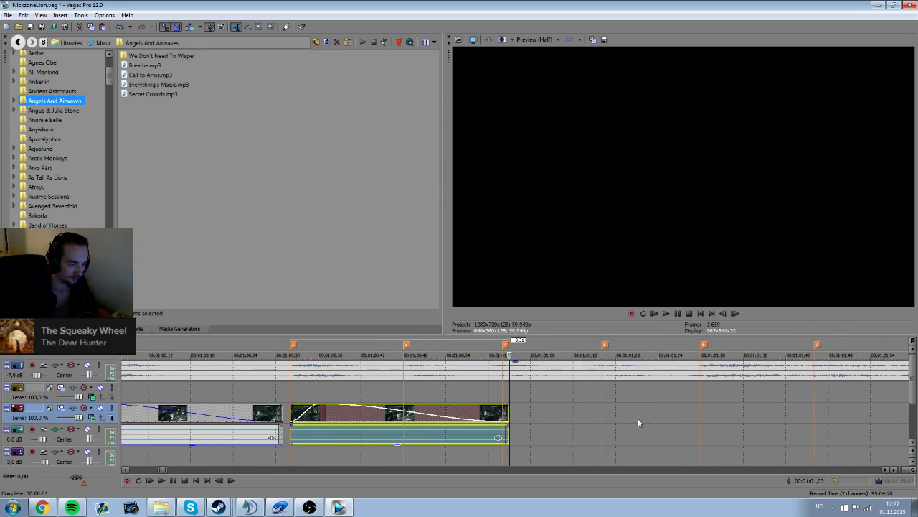
{"action": "left_click", "coordinate": [508, 410]}
{"action": "left_click_drag", "start_coordinate": [508, 410], "coordinate": [402, 409]}
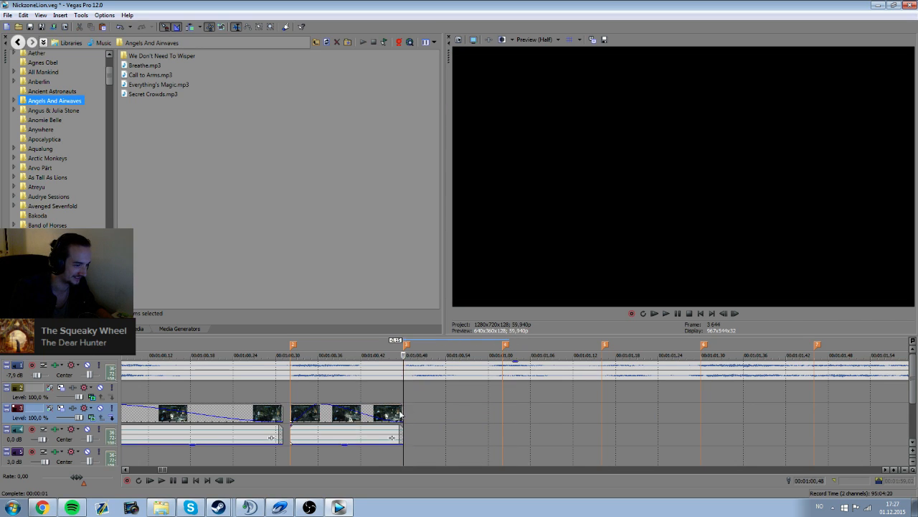
Step: Paste further copies of the clip at markers 3 and 4, cutting each one off at the following marker
{"action": "key", "text": "ctrl+v"}
{"action": "left_click", "coordinate": [502, 410]}
{"action": "key", "text": "s"}
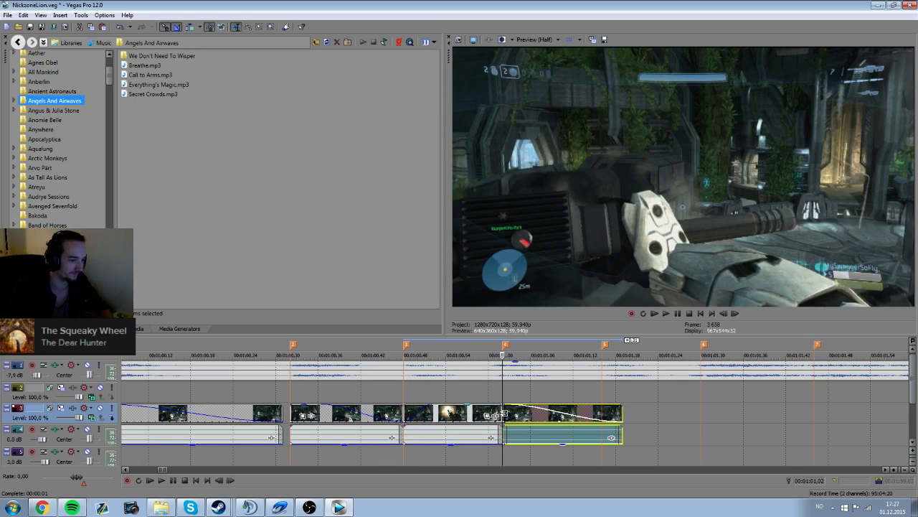
{"action": "key", "text": "Delete"}
{"action": "key", "text": "ctrl+v"}
{"action": "left_click", "coordinate": [601, 414]}
{"action": "key", "text": "s"}
{"action": "key", "text": "Delete"}
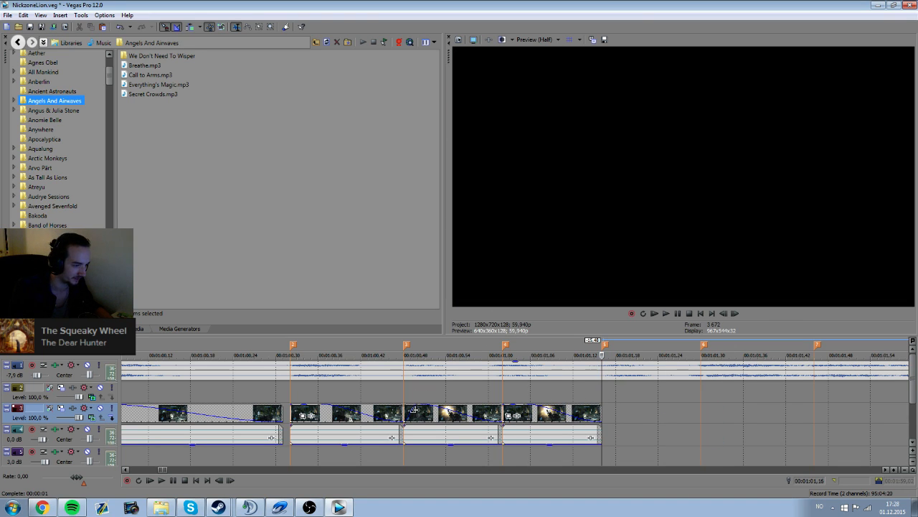
Step: Paste another copy of the clip at marker 5 and cut off everything after marker 6
{"action": "mouse_move", "coordinate": [323, 410]}
{"action": "left_mouse_down"}
{"action": "mouse_move", "coordinate": [245, 413]}
{"action": "mouse_move", "coordinate": [333, 414]}
{"action": "mouse_move", "coordinate": [321, 414]}
{"action": "left_mouse_up"}
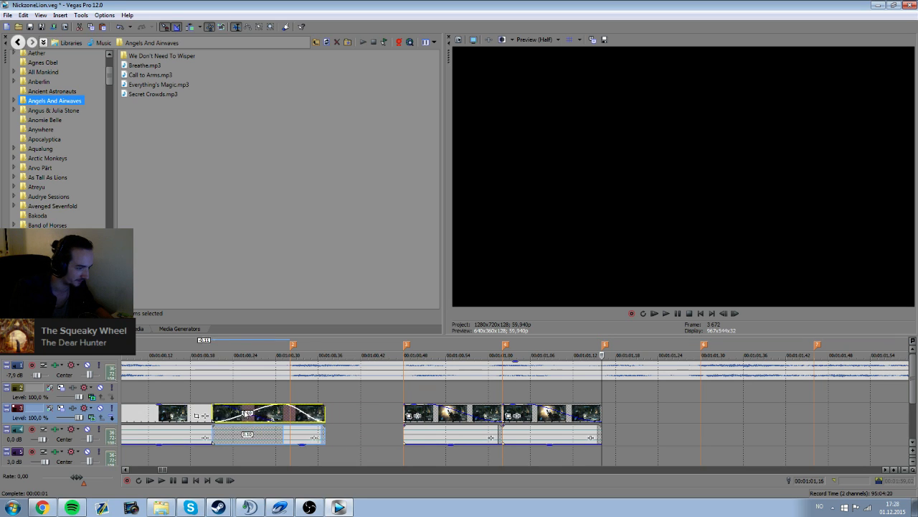
{"action": "scroll", "coordinate": [471, 421], "scroll_direction": "down", "scroll_amount": 1}
{"action": "left_click", "coordinate": [512, 416]}
{"action": "key", "text": "ctrl+v"}
{"action": "left_click", "coordinate": [579, 413]}
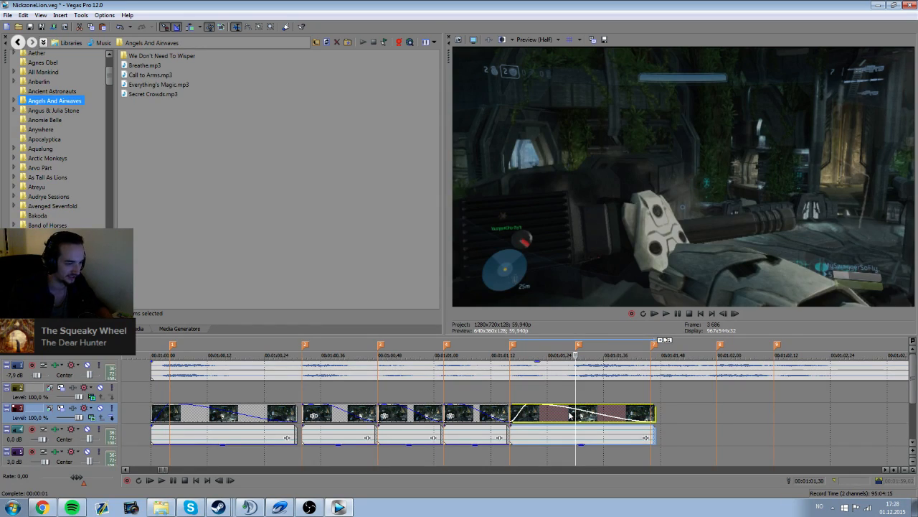
{"action": "key", "text": "s"}
{"action": "key", "text": "Delete"}
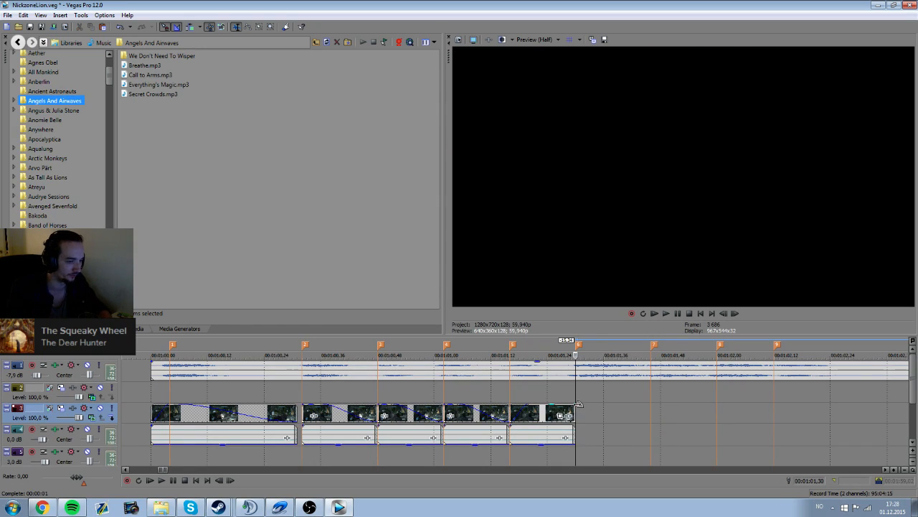
{"action": "left_click", "coordinate": [624, 414]}
{"action": "key", "text": "ctrl+v"}
{"action": "left_click", "coordinate": [647, 414]}
{"action": "key", "text": "Delete"}
Step: Copy the shortened clip at marker 5 to markers 6, 7 and 8, extending the copy at marker 6 to marker 7
{"action": "left_click", "coordinate": [532, 415]}
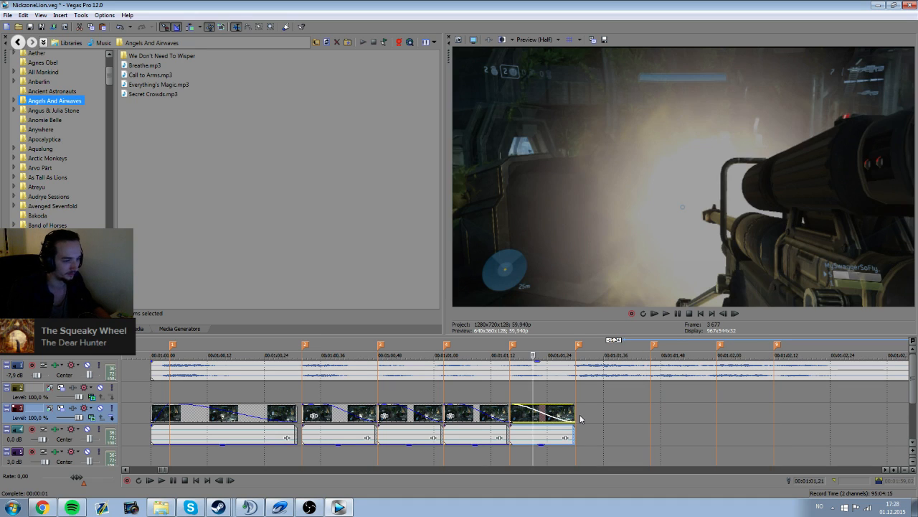
{"action": "left_click", "coordinate": [581, 418]}
{"action": "key", "text": "ctrl+v"}
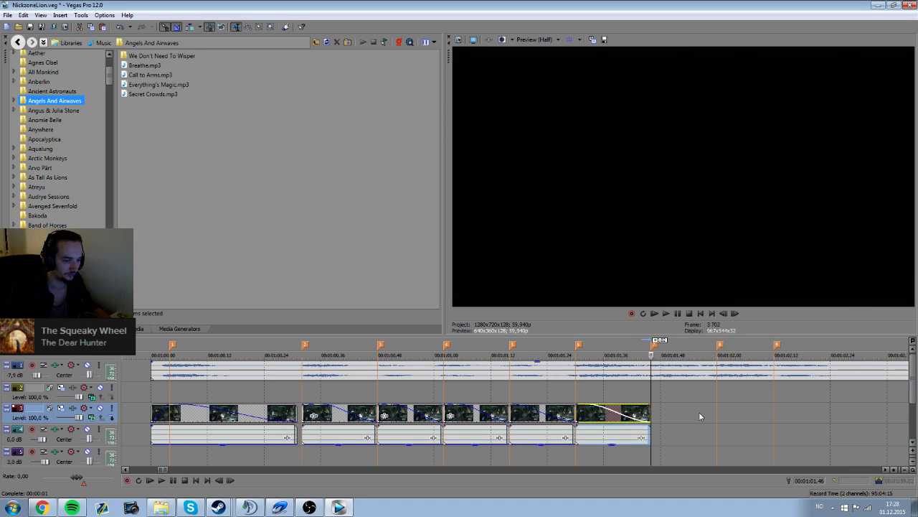
{"action": "key", "text": "ctrl+v"}
{"action": "key", "text": "ctrl+v"}
Step: Play the row of repeated clips against the music from about 00:59, and replay from just before marker 9
{"action": "scroll", "coordinate": [718, 415], "scroll_direction": "down", "scroll_amount": 3}
{"action": "left_click", "coordinate": [246, 374]}
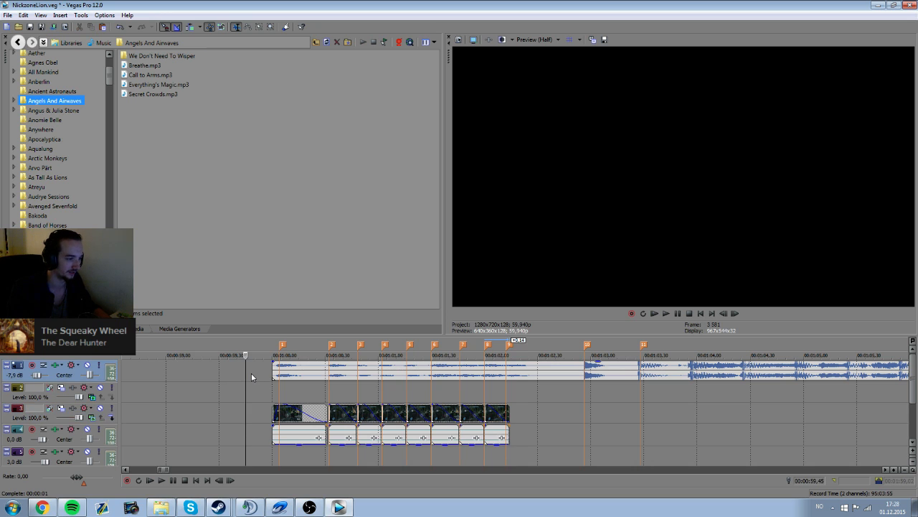
{"action": "key", "text": "space"}
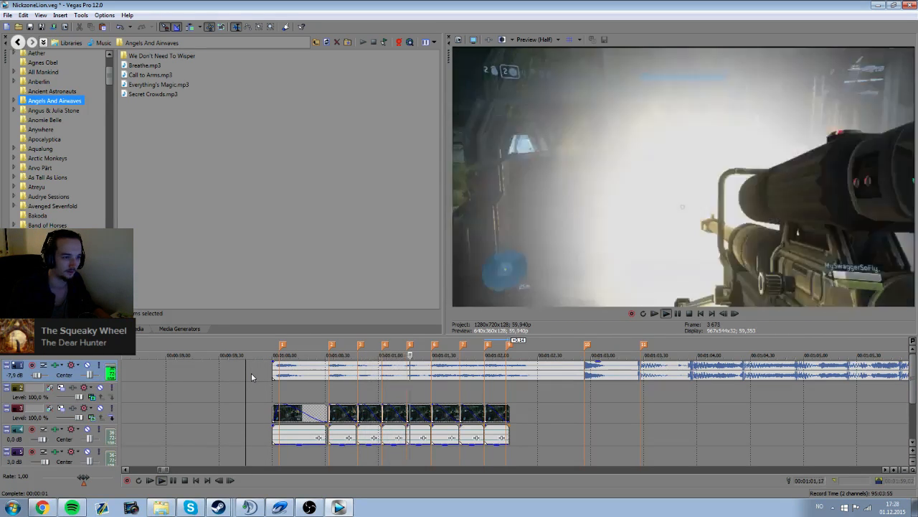
{"action": "key", "text": "space"}
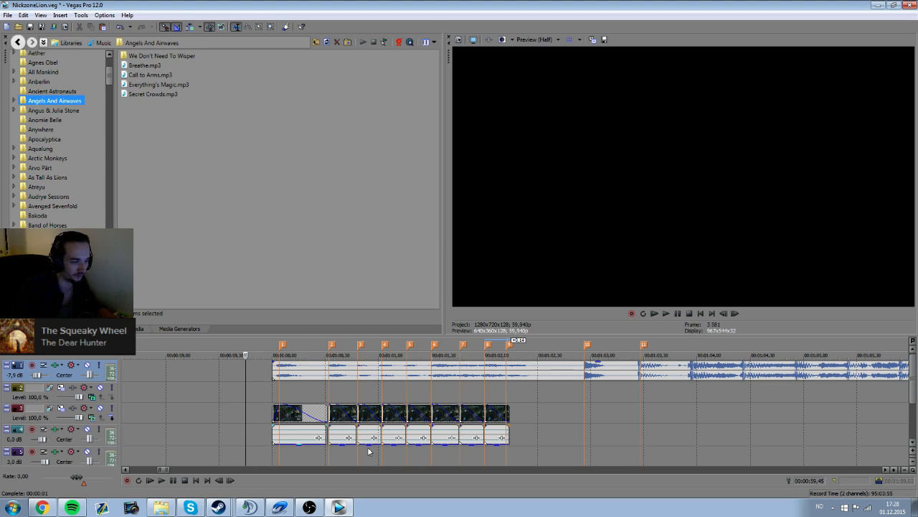
{"action": "left_click", "coordinate": [502, 384]}
{"action": "key", "text": "space"}
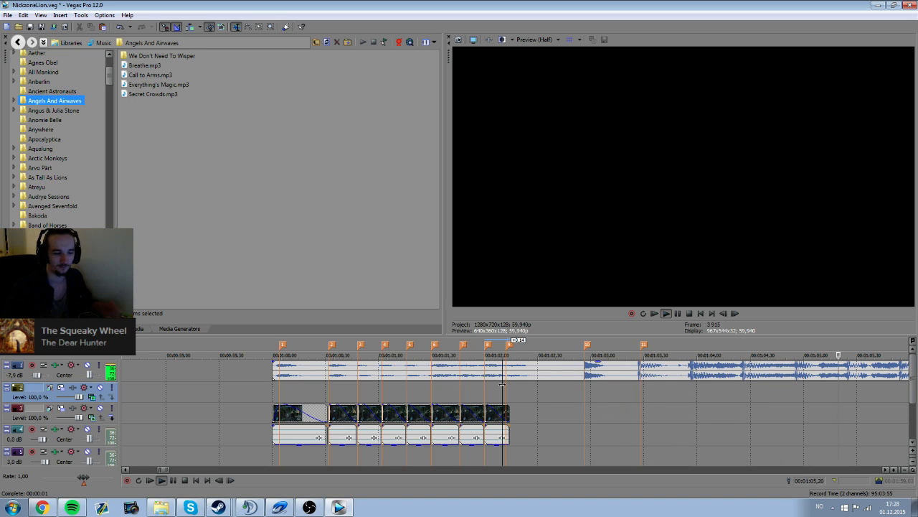
Step: Delete the repeated clip copies at markers 2 through 8, keeping the first clip at marker 1, and stop playback
{"action": "scroll", "coordinate": [322, 412], "scroll_direction": "down", "scroll_amount": 1}
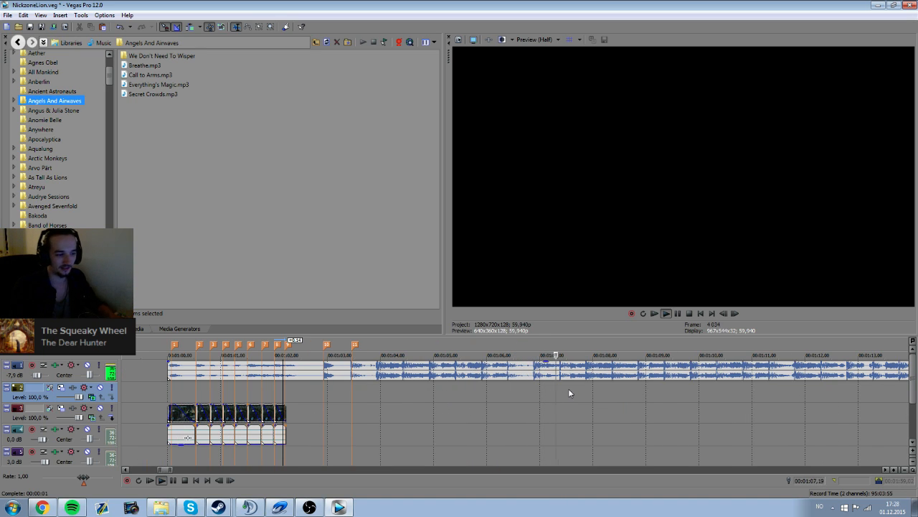
{"action": "left_click", "coordinate": [205, 412]}
{"action": "left_click", "coordinate": [280, 415], "text": "shift"}
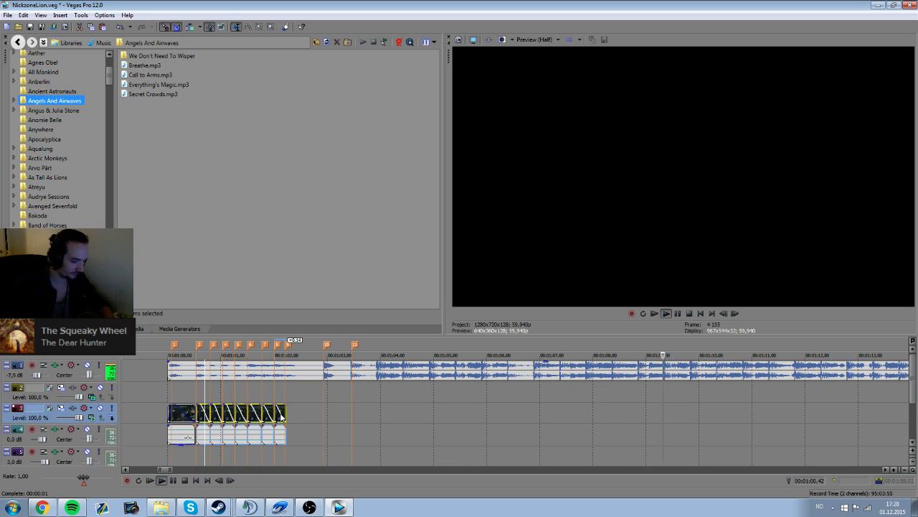
{"action": "key", "text": "Delete"}
{"action": "scroll", "coordinate": [349, 409], "scroll_direction": "down", "scroll_amount": 2}
{"action": "key", "text": "space"}
{"action": "scroll", "coordinate": [684, 389], "scroll_direction": "down", "scroll_amount": 3}
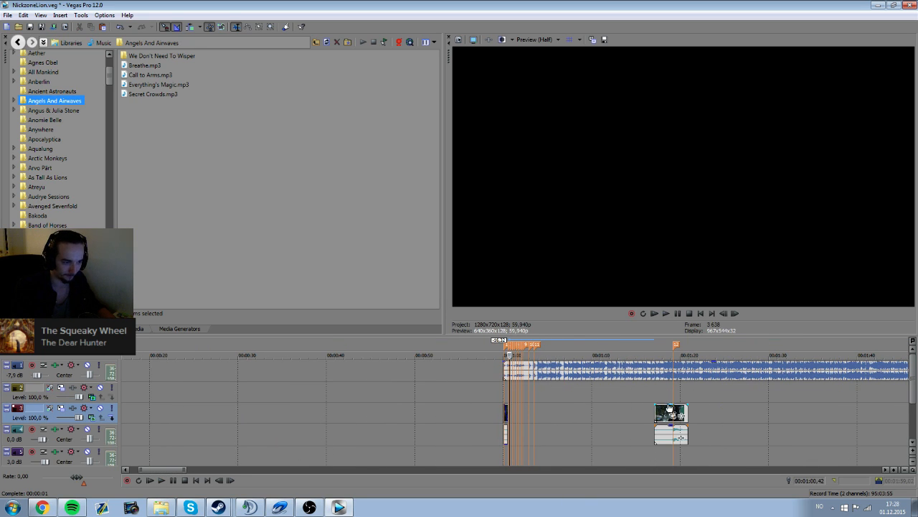
Step: Play the gameplay clip at marker 12 from its start through the kill
{"action": "left_click", "coordinate": [465, 391]}
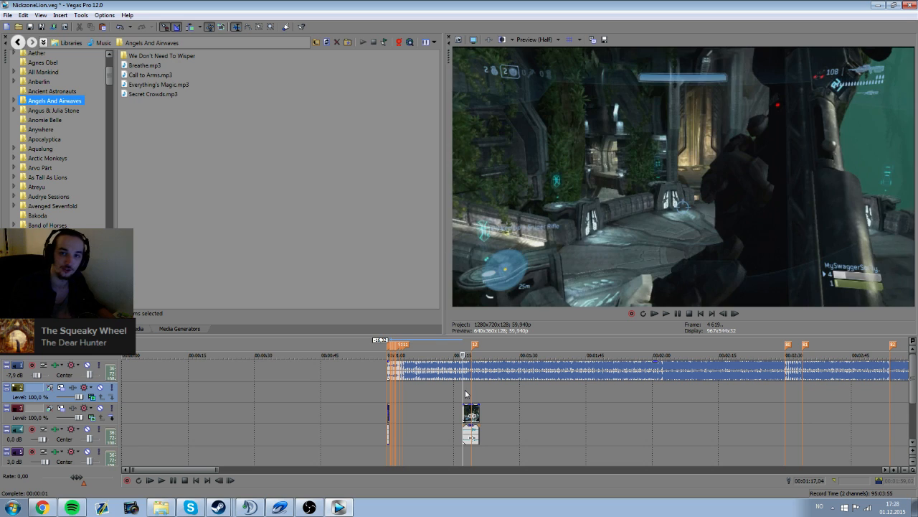
{"action": "scroll", "coordinate": [465, 396], "scroll_direction": "down", "scroll_amount": 4}
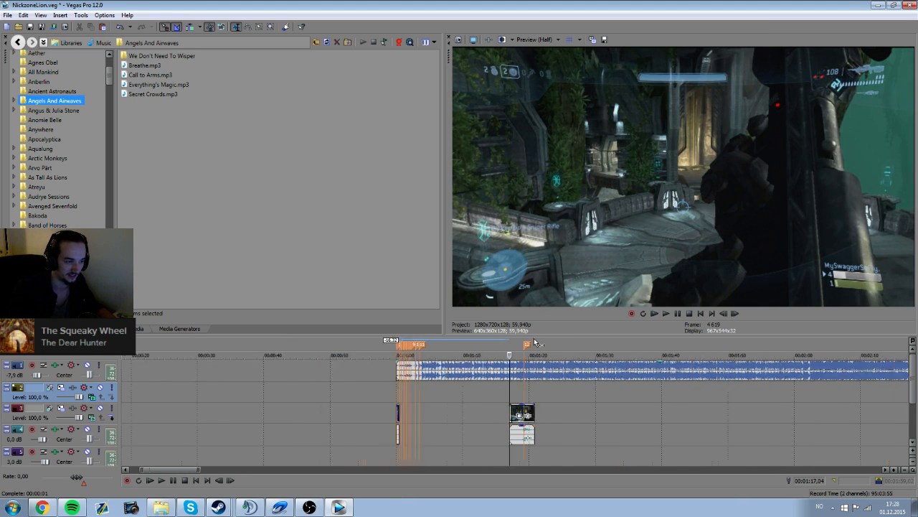
{"action": "key", "text": "space"}
{"action": "scroll", "coordinate": [656, 416], "scroll_direction": "up", "scroll_amount": 5}
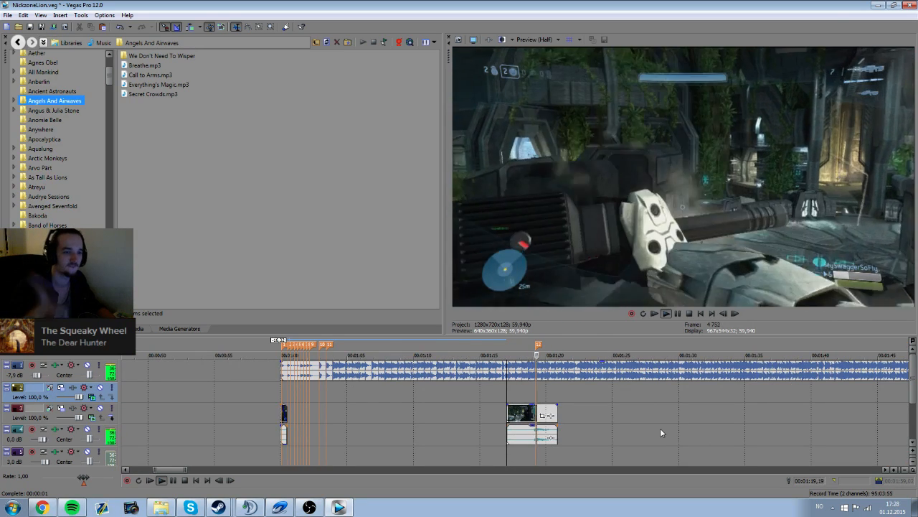
{"action": "key", "text": "space"}
Step: Select the empty stretch from marker 11 at 01:03,28 to the start of the next clip at 01:17,04
{"action": "left_click", "coordinate": [441, 394]}
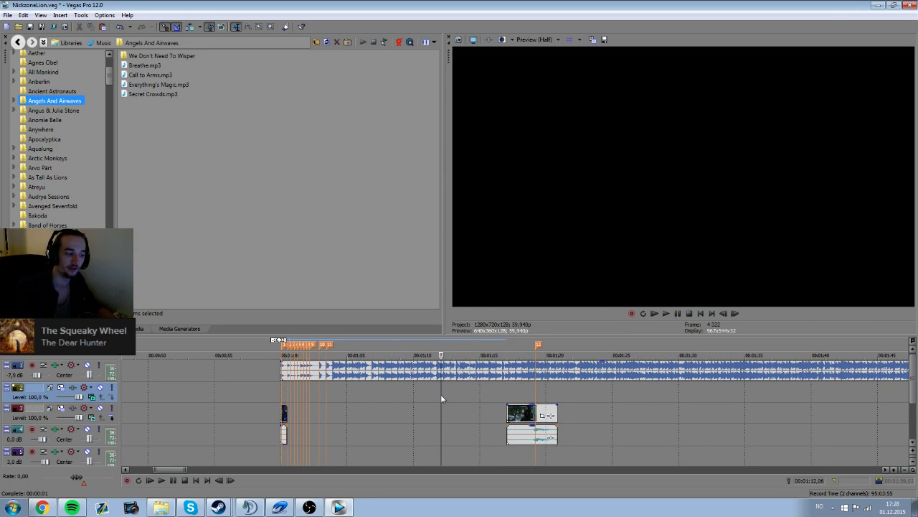
{"action": "left_click", "coordinate": [491, 391]}
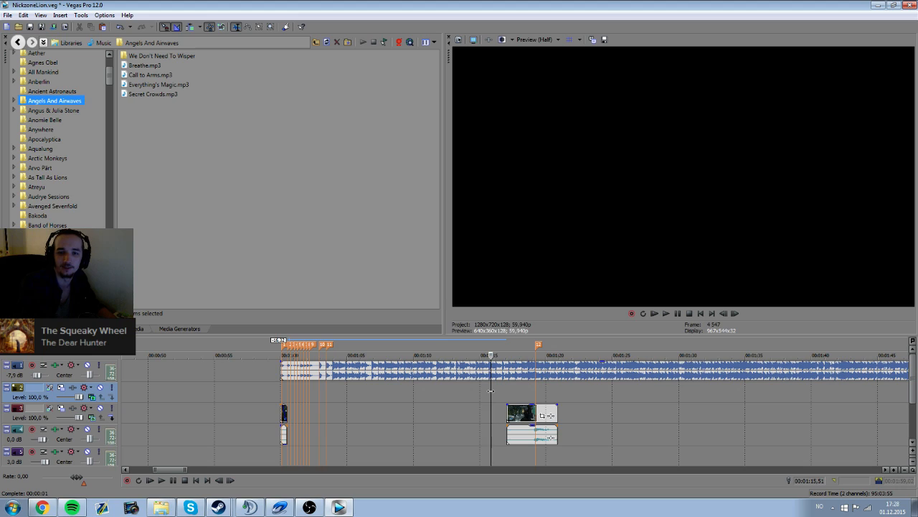
{"action": "left_click", "coordinate": [285, 386]}
{"action": "left_click", "coordinate": [325, 389]}
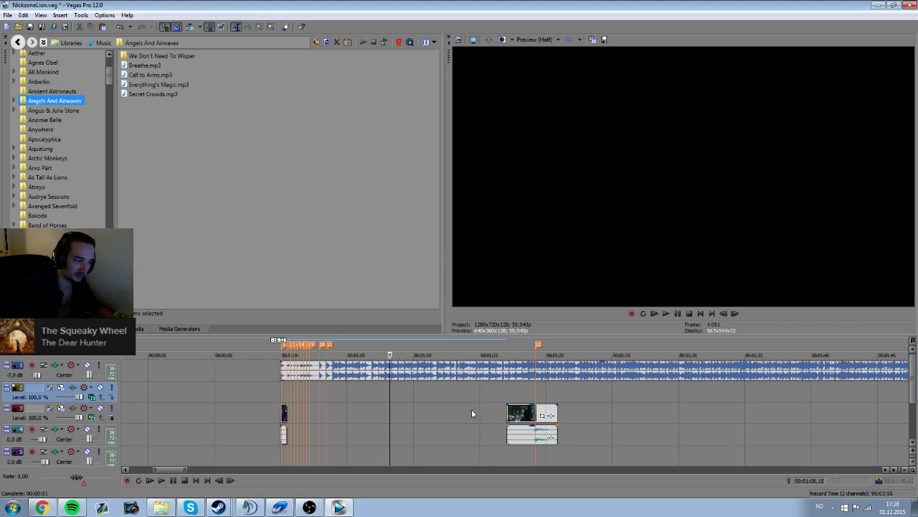
{"action": "left_click_drag", "start_coordinate": [330, 390], "coordinate": [501, 392]}
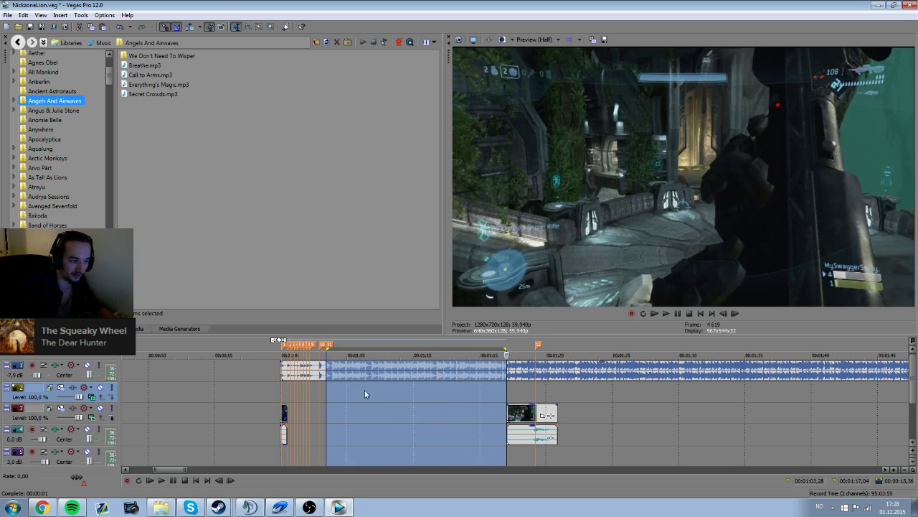
Step: Play the music from marker 11, and again from marker 2 up to about marker 10
{"action": "left_click", "coordinate": [327, 386]}
{"action": "key", "text": "space"}
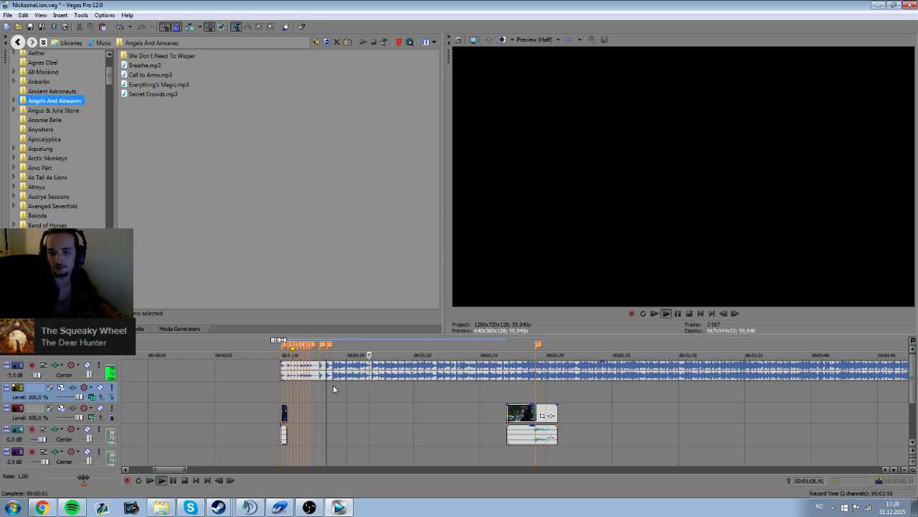
{"action": "key", "text": "space"}
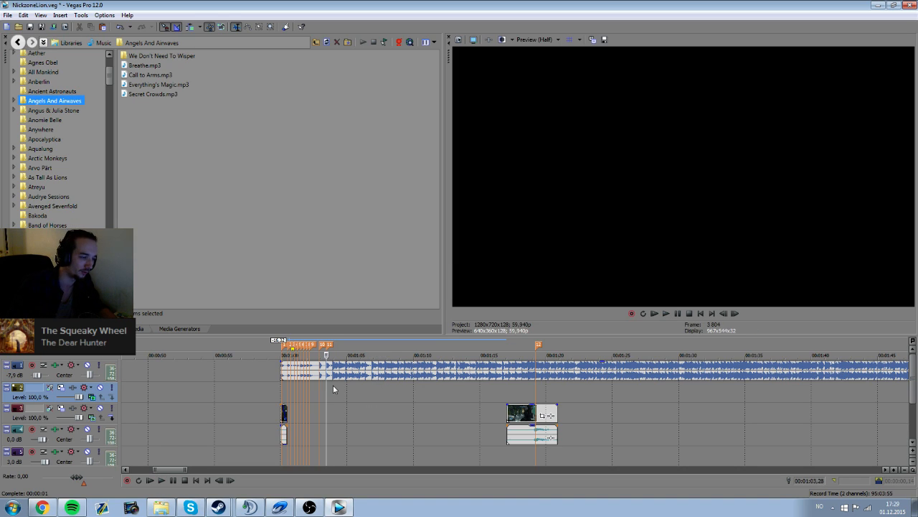
{"action": "left_click", "coordinate": [288, 391]}
{"action": "scroll", "coordinate": [287, 391], "scroll_direction": "up", "scroll_amount": 3}
{"action": "key", "text": "space"}
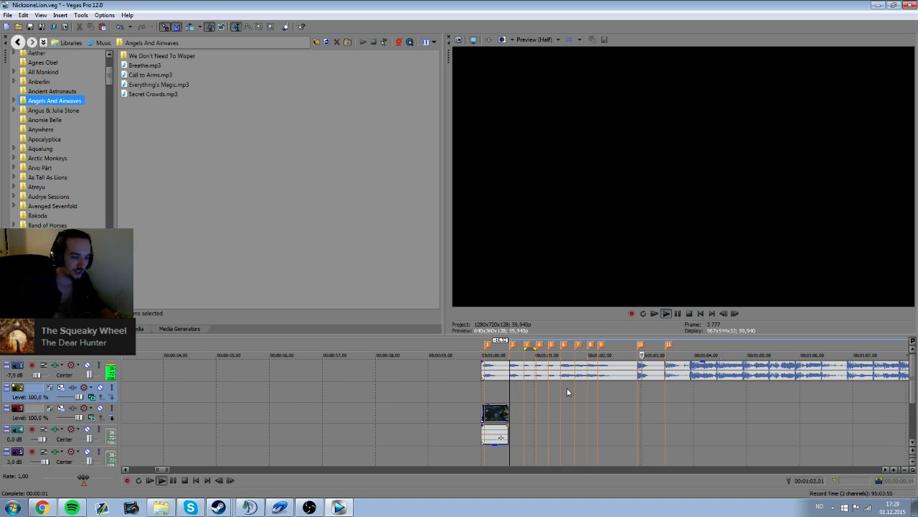
{"action": "key", "text": "space"}
Step: Mark the empty stretch after marker 11, and play from about 01:07 through the clip at marker 12
{"action": "left_click", "coordinate": [712, 392]}
{"action": "scroll", "coordinate": [665, 413], "scroll_direction": "down", "scroll_amount": 2}
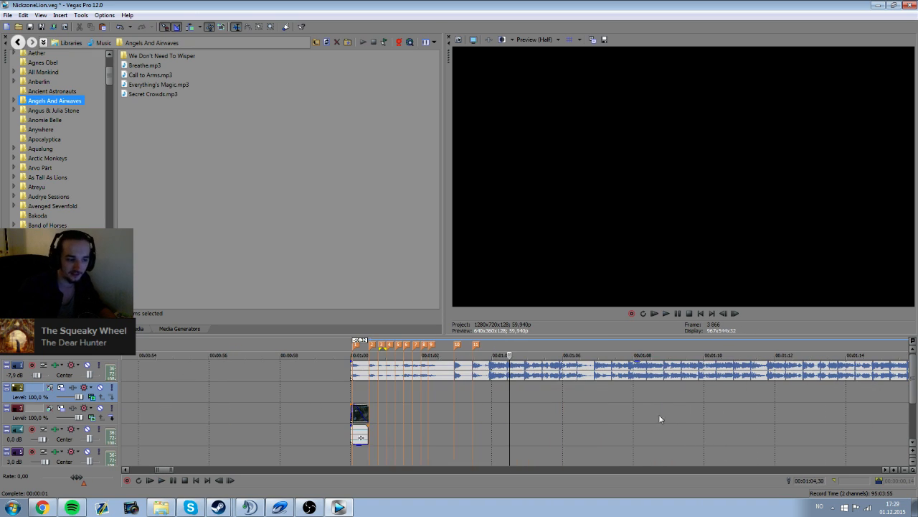
{"action": "left_click_drag", "start_coordinate": [492, 390], "coordinate": [723, 406]}
{"action": "scroll", "coordinate": [687, 407], "scroll_direction": "down", "scroll_amount": 5}
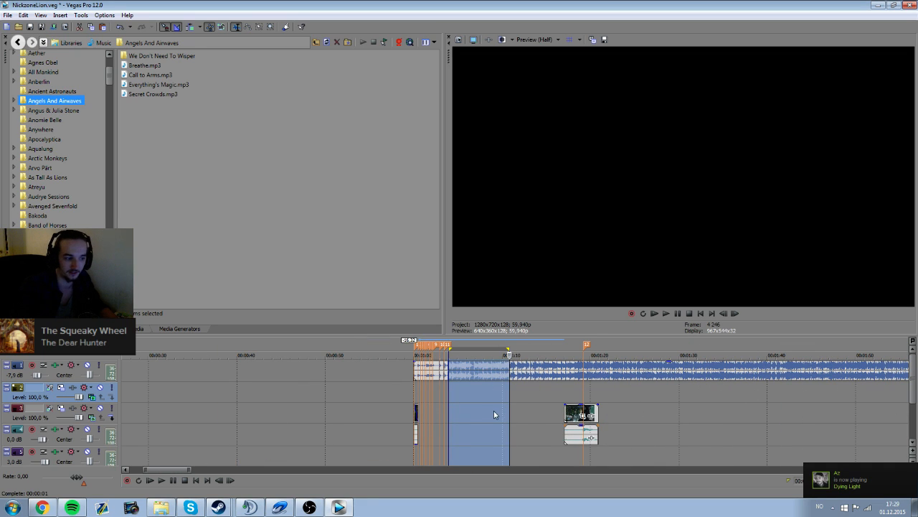
{"action": "left_click", "coordinate": [474, 400]}
{"action": "key", "text": "space"}
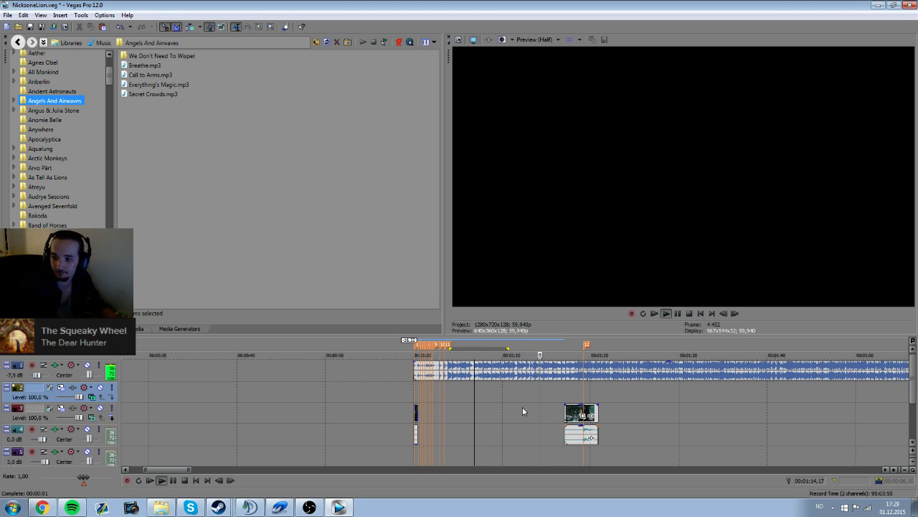
{"action": "scroll", "coordinate": [581, 416], "scroll_direction": "up", "scroll_amount": 5}
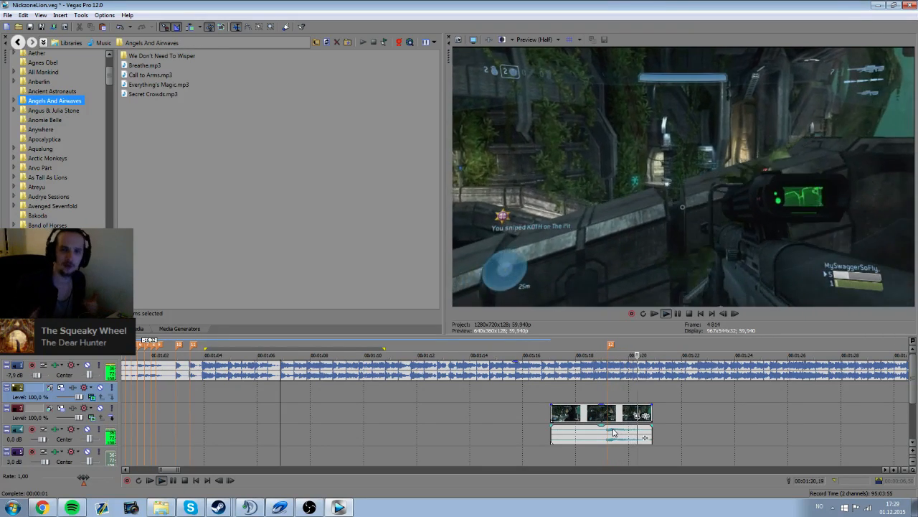
{"action": "left_click_drag", "start_coordinate": [576, 423], "coordinate": [628, 397]}
{"action": "left_click", "coordinate": [562, 394]}
{"action": "left_click", "coordinate": [529, 390]}
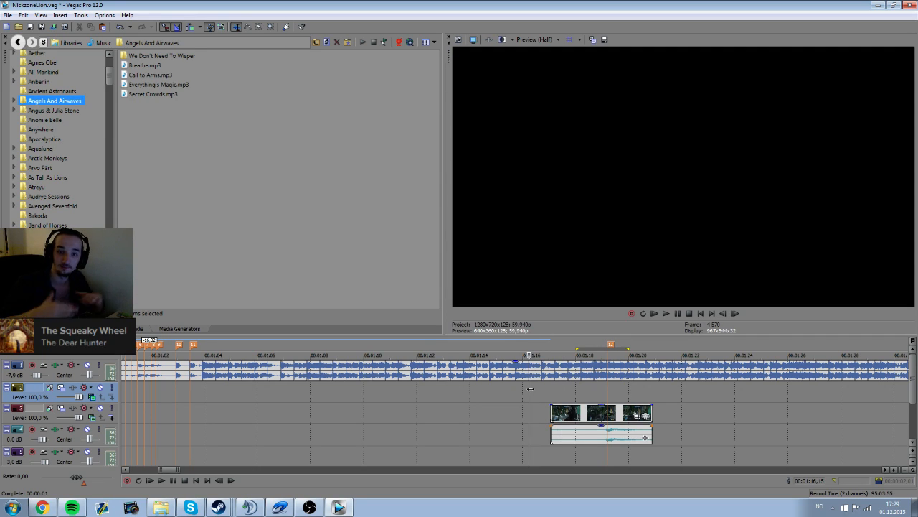
{"action": "scroll", "coordinate": [542, 387], "scroll_direction": "down", "scroll_amount": 4}
{"action": "left_click", "coordinate": [490, 389]}
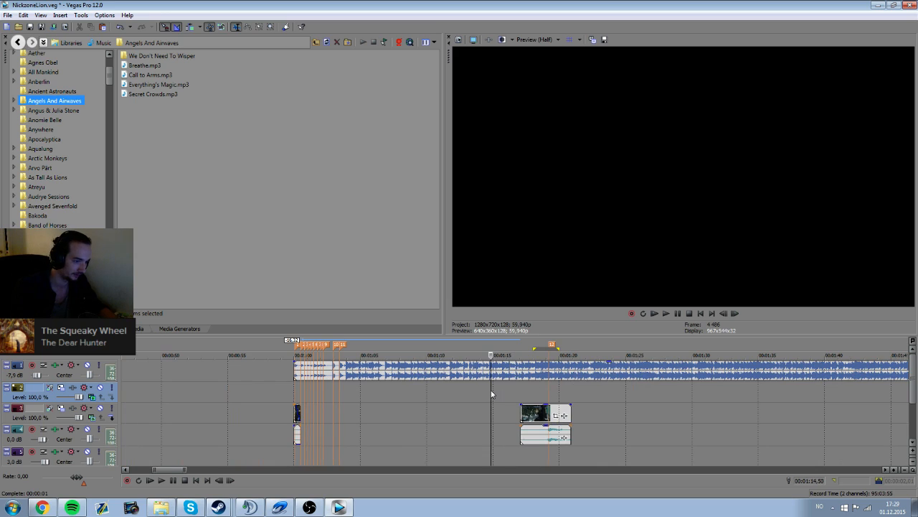
{"action": "left_click_drag", "start_coordinate": [337, 392], "coordinate": [488, 400]}
{"action": "left_click", "coordinate": [473, 402]}
{"action": "left_click", "coordinate": [392, 414]}
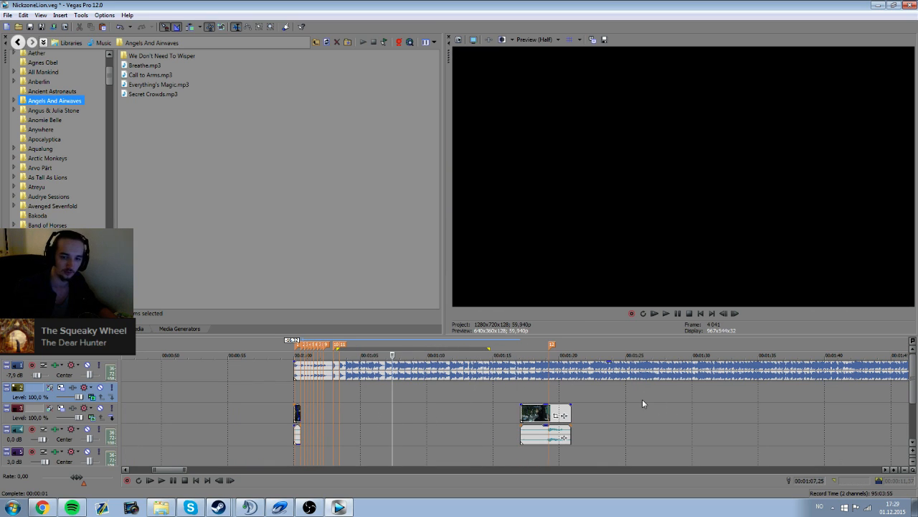
{"action": "left_click_drag", "start_coordinate": [397, 395], "coordinate": [466, 395]}
{"action": "left_click", "coordinate": [413, 394]}
{"action": "left_click", "coordinate": [416, 391]}
{"action": "left_click", "coordinate": [409, 396]}
{"action": "left_click", "coordinate": [450, 396]}
Step: Play the music briefly from about 01:07, and play the marker 12 clip from its start at 01:17,04
{"action": "left_click", "coordinate": [389, 397]}
{"action": "key", "text": "space"}
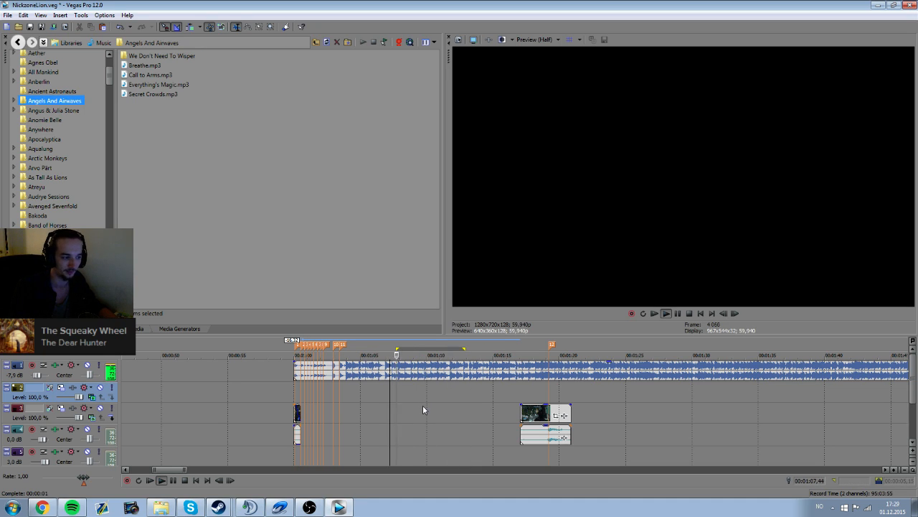
{"action": "key", "text": "space"}
{"action": "left_click_drag", "start_coordinate": [407, 394], "coordinate": [421, 399]}
{"action": "left_click", "coordinate": [408, 392]}
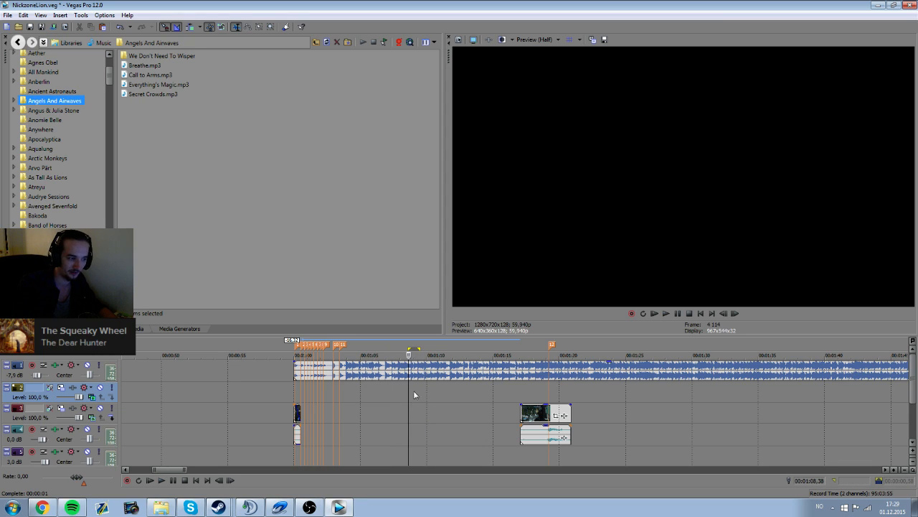
{"action": "left_click", "coordinate": [521, 394]}
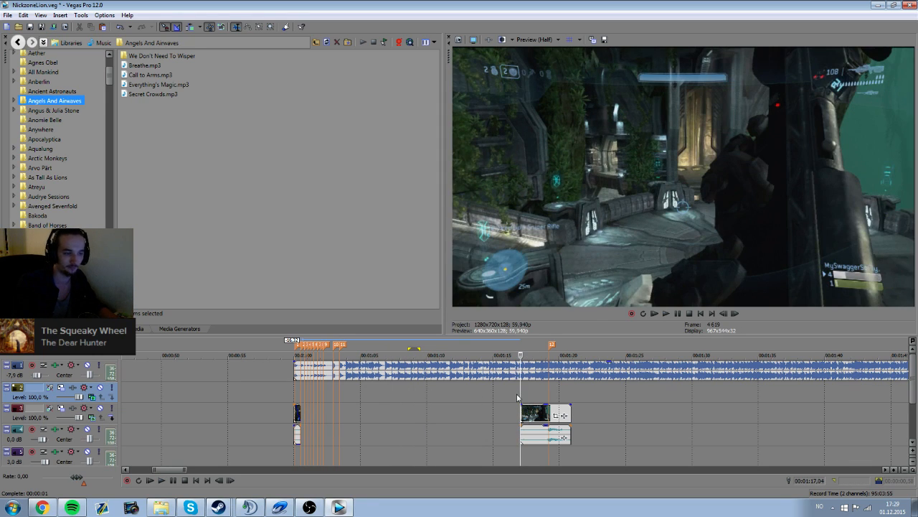
{"action": "key", "text": "space"}
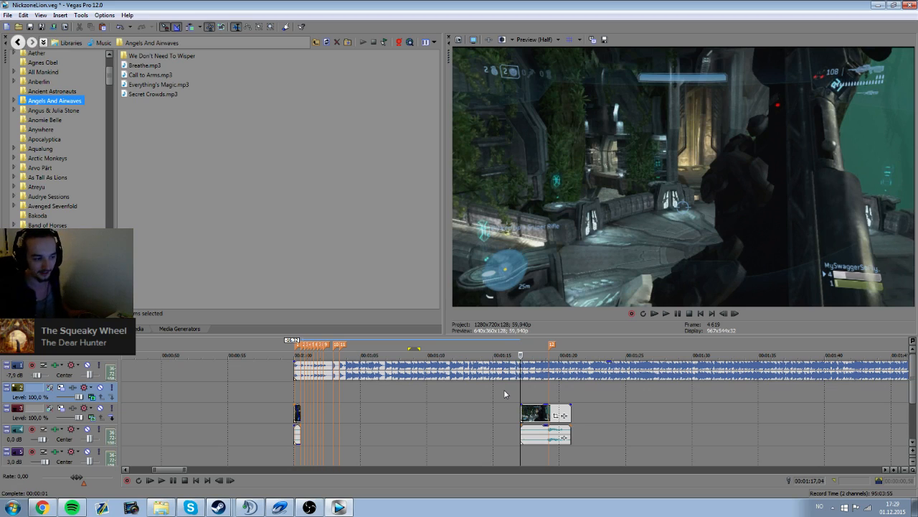
{"action": "left_click", "coordinate": [495, 393]}
{"action": "left_click_drag", "start_coordinate": [471, 396], "coordinate": [539, 391]}
{"action": "left_click", "coordinate": [470, 400]}
{"action": "left_click_drag", "start_coordinate": [451, 399], "coordinate": [504, 391]}
{"action": "left_click", "coordinate": [504, 391]}
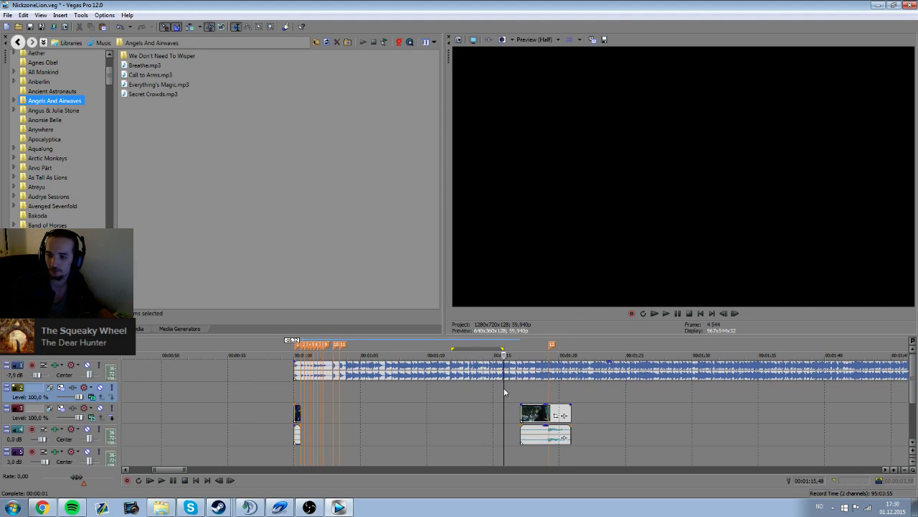
{"action": "left_click", "coordinate": [506, 392]}
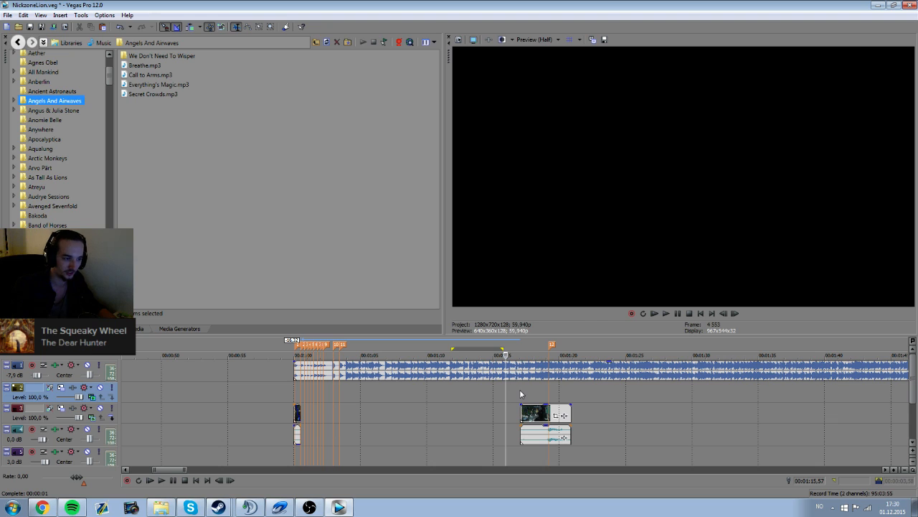
Step: Play the marker 12 clip briefly from its start, and examine it frame by frame from 01:18,29 to 01:19,20
{"action": "left_click", "coordinate": [520, 391]}
{"action": "key", "text": "space"}
{"action": "key", "text": "space"}
{"action": "left_click", "coordinate": [539, 385]}
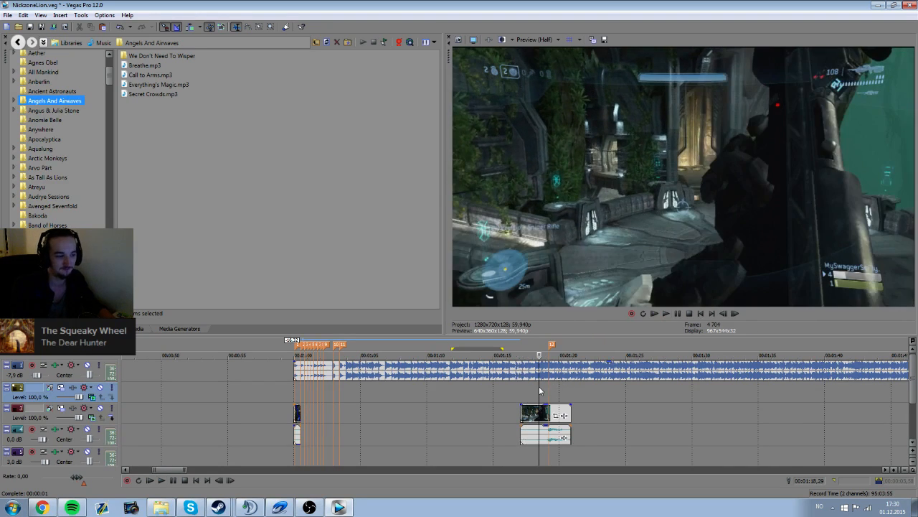
{"action": "scroll", "coordinate": [539, 385], "scroll_direction": "up", "scroll_amount": 3}
{"action": "key", "text": "Right"}
{"action": "key", "text": "Right"}
{"action": "key", "text": "Right"}
{"action": "key", "text": "Right"}
{"action": "key", "text": "Right"}
{"action": "key", "text": "Right"}
{"action": "key", "text": "Right"}
{"action": "key", "text": "Right"}
{"action": "key", "text": "Right"}
{"action": "key", "text": "Right"}
{"action": "key", "text": "Right"}
{"action": "key", "text": "Right"}
{"action": "key", "text": "Right"}
{"action": "key", "text": "Right"}
{"action": "key", "text": "Right"}
{"action": "key", "text": "Right"}
{"action": "key", "text": "Right"}
{"action": "key", "text": "Right"}
{"action": "key", "text": "Right"}
{"action": "key", "text": "Right"}
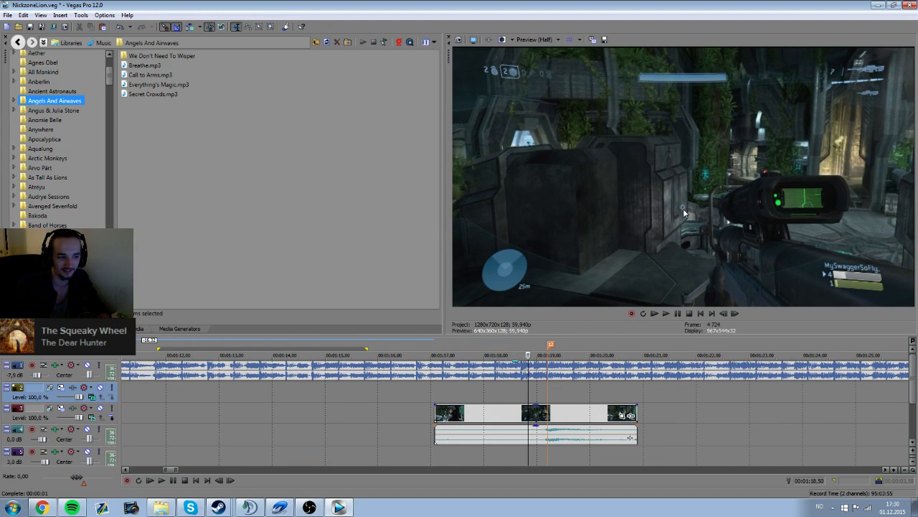
{"action": "key", "text": "Right"}
{"action": "key", "text": "Right"}
{"action": "key", "text": "Right"}
{"action": "key", "text": "Right"}
{"action": "key", "text": "Right"}
{"action": "key", "text": "Right"}
{"action": "key", "text": "Right"}
{"action": "key", "text": "Right"}
{"action": "key", "text": "Right"}
{"action": "key", "text": "Right"}
{"action": "key", "text": "Right"}
{"action": "key", "text": "Right"}
{"action": "key", "text": "Right"}
{"action": "key", "text": "Right"}
{"action": "key", "text": "Right"}
{"action": "key", "text": "Right"}
{"action": "key", "text": "Right"}
{"action": "key", "text": "Right"}
{"action": "key", "text": "Right"}
{"action": "key", "text": "Right"}
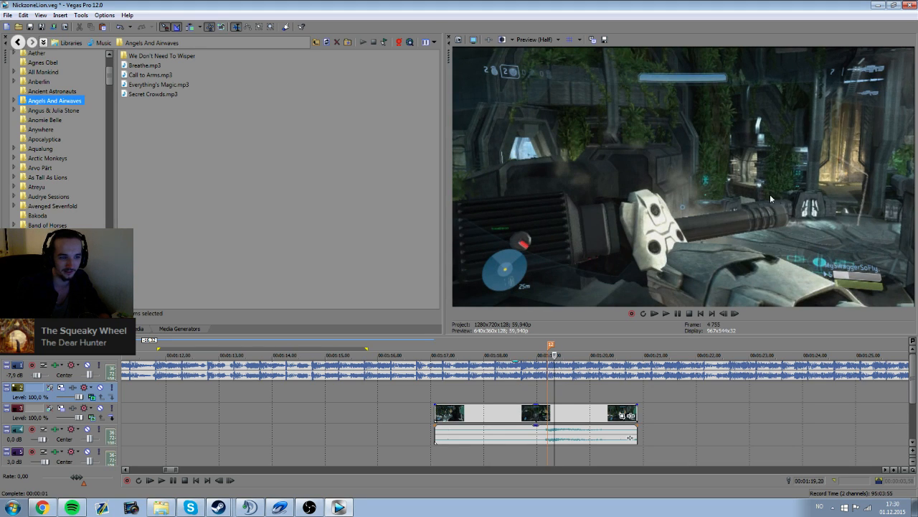
Step: Play the music from about 01:13 and add a marker on the beat at about 01:15
{"action": "left_click", "coordinate": [427, 395]}
{"action": "left_click", "coordinate": [434, 393]}
{"action": "scroll", "coordinate": [396, 401], "scroll_direction": "down", "scroll_amount": 1}
{"action": "left_click", "coordinate": [373, 394]}
{"action": "key", "text": "space"}
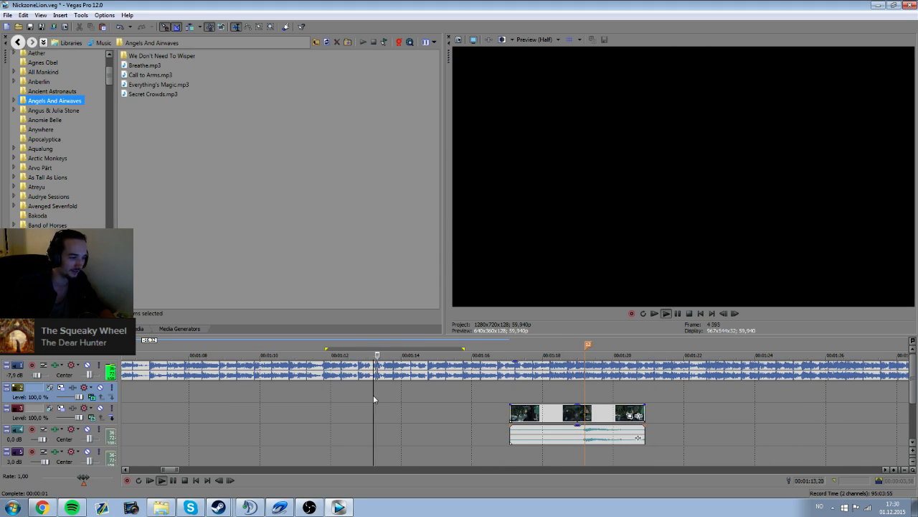
{"action": "key", "text": "space"}
{"action": "key", "text": "space"}
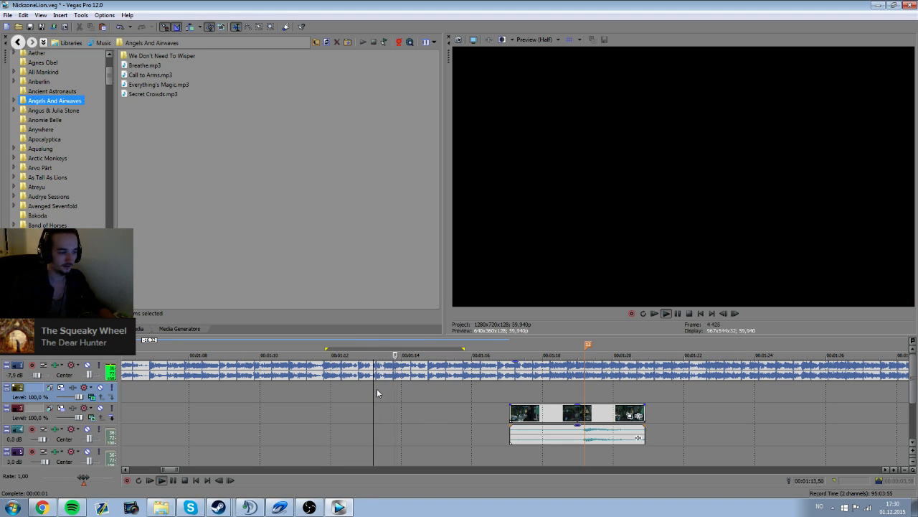
{"action": "key", "text": "m"}
{"action": "key", "text": "space"}
{"action": "left_click", "coordinate": [440, 387]}
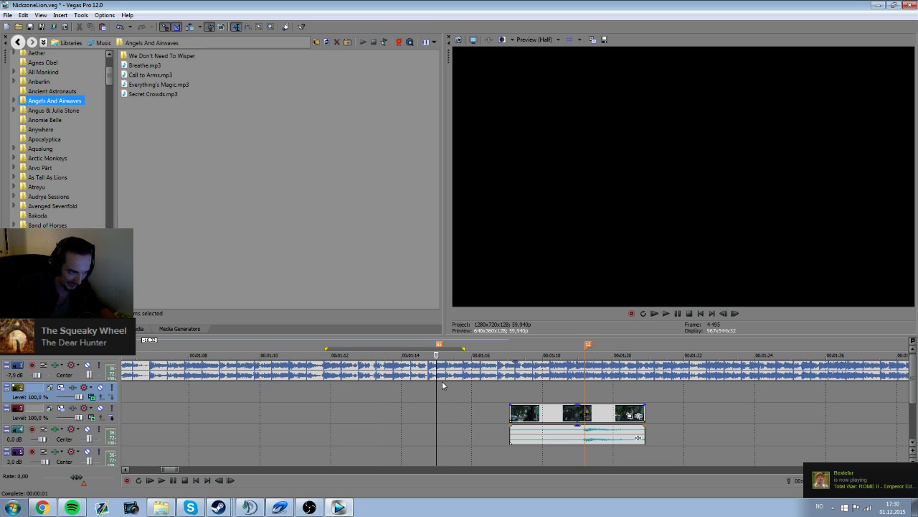
Step: Extend the start of the marker 12 clip back to 01:15,57, revealing the earlier footage
{"action": "left_click_drag", "start_coordinate": [269, 396], "coordinate": [436, 394]}
{"action": "left_click", "coordinate": [406, 394]}
{"action": "left_click_drag", "start_coordinate": [511, 412], "coordinate": [471, 410]}
{"action": "left_click", "coordinate": [417, 389]}
{"action": "left_click", "coordinate": [438, 389]}
{"action": "left_click", "coordinate": [478, 410]}
{"action": "left_click", "coordinate": [471, 410]}
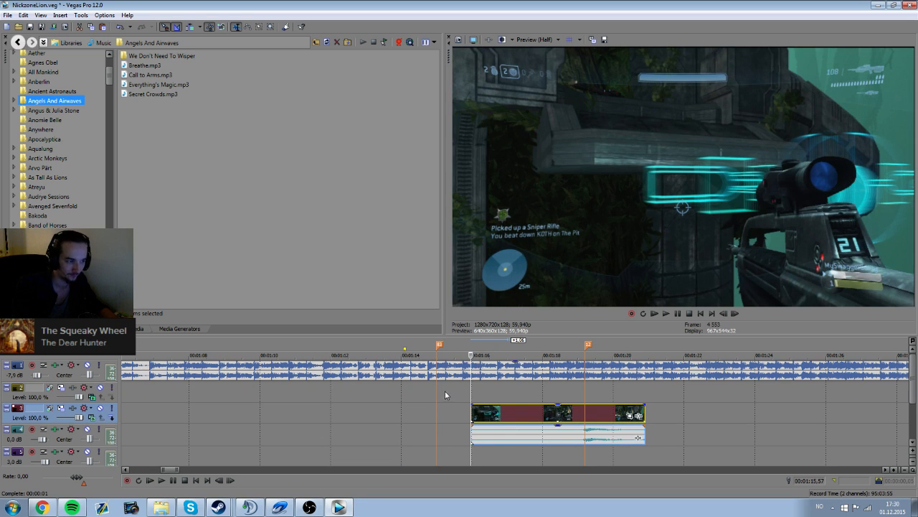
Step: Play the extended clip from just before its start, and replay it from 01:18,52
{"action": "left_click", "coordinate": [461, 374]}
{"action": "key", "text": "space"}
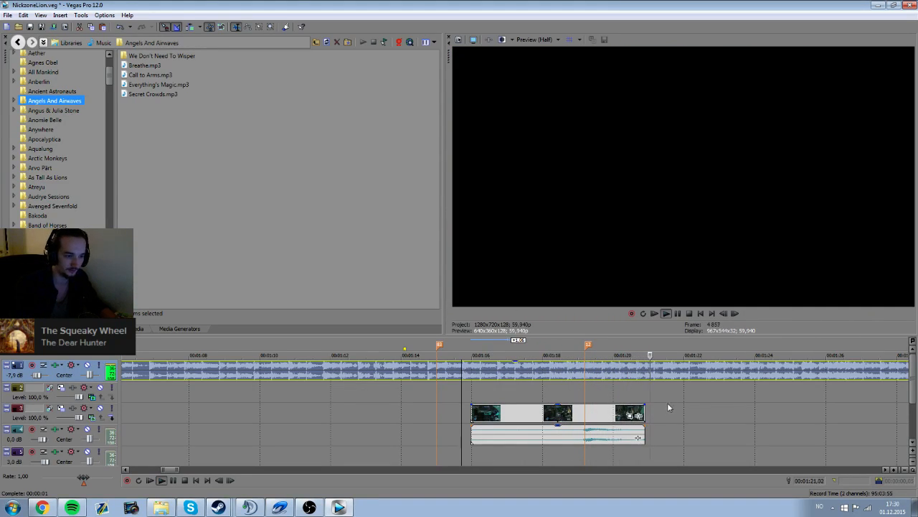
{"action": "left_click", "coordinate": [573, 396]}
{"action": "key", "text": "space"}
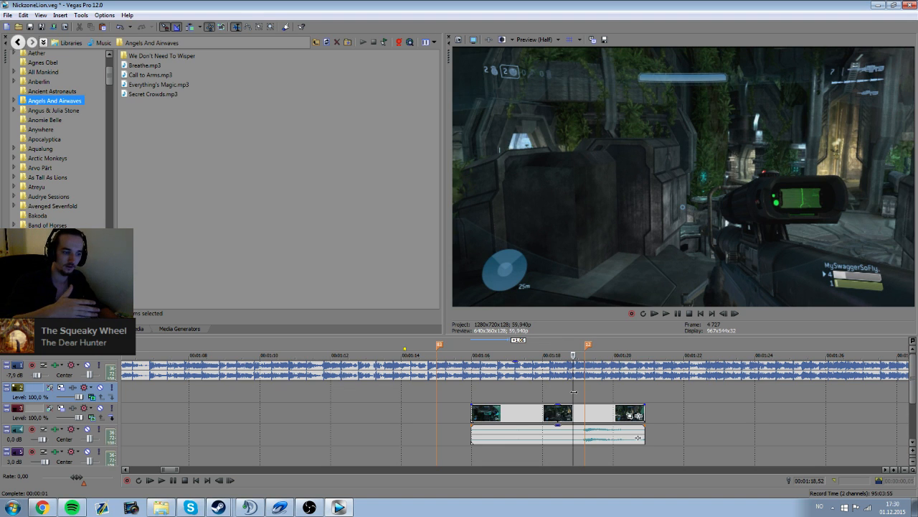
Step: Play the music from 01:18,52 past the end of the clip and add a marker on the beat at about 01:22,37
{"action": "key", "text": "space"}
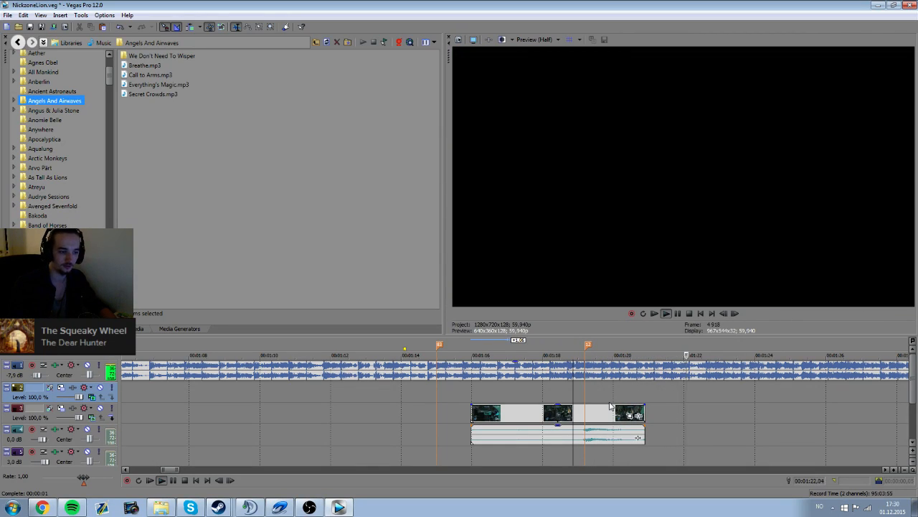
{"action": "key", "text": "space"}
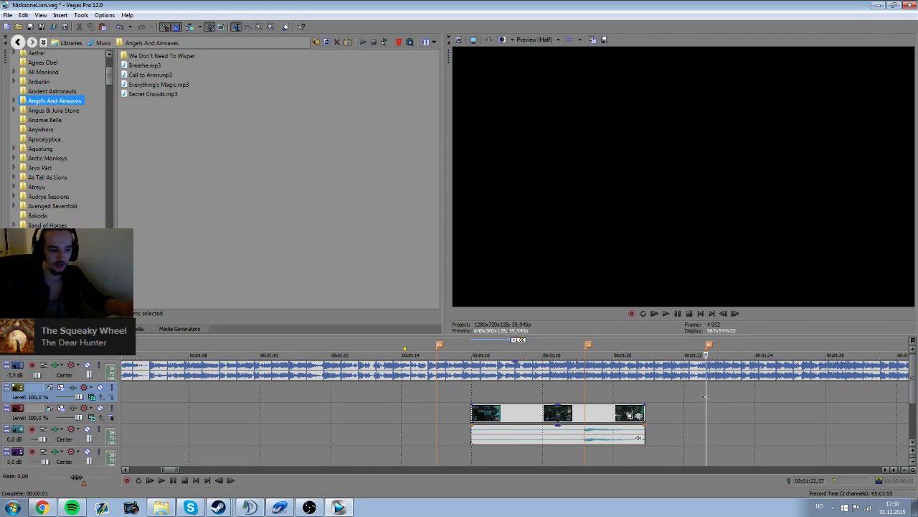
{"action": "scroll", "coordinate": [688, 420], "scroll_direction": "down", "scroll_amount": 4}
{"action": "mouse_move", "coordinate": [510, 391]}
{"action": "left_mouse_down"}
{"action": "mouse_move", "coordinate": [648, 391]}
{"action": "mouse_move", "coordinate": [518, 391]}
{"action": "left_mouse_up"}
{"action": "left_click", "coordinate": [466, 388]}
{"action": "left_click", "coordinate": [510, 388]}
{"action": "left_click", "coordinate": [582, 394]}
{"action": "left_click", "coordinate": [693, 397]}
{"action": "left_click", "coordinate": [563, 395]}
{"action": "left_click", "coordinate": [705, 397]}
{"action": "left_click", "coordinate": [487, 397]}
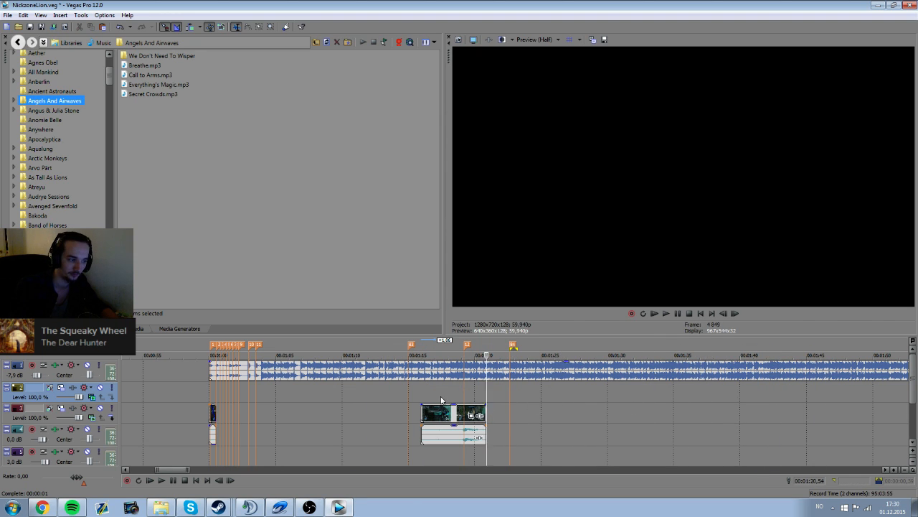
{"action": "left_click", "coordinate": [440, 397]}
{"action": "left_click", "coordinate": [465, 393]}
{"action": "left_click_drag", "start_coordinate": [447, 394], "coordinate": [559, 395]}
Step: Play the music from 01:17,13 and add two close beat markers just after 01:30 and another at about 01:35
{"action": "left_click", "coordinate": [438, 394]}
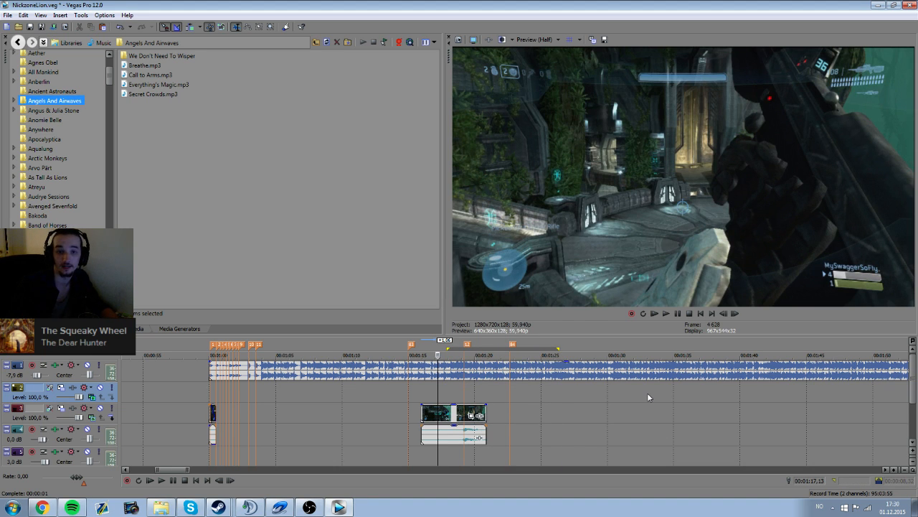
{"action": "key", "text": "space"}
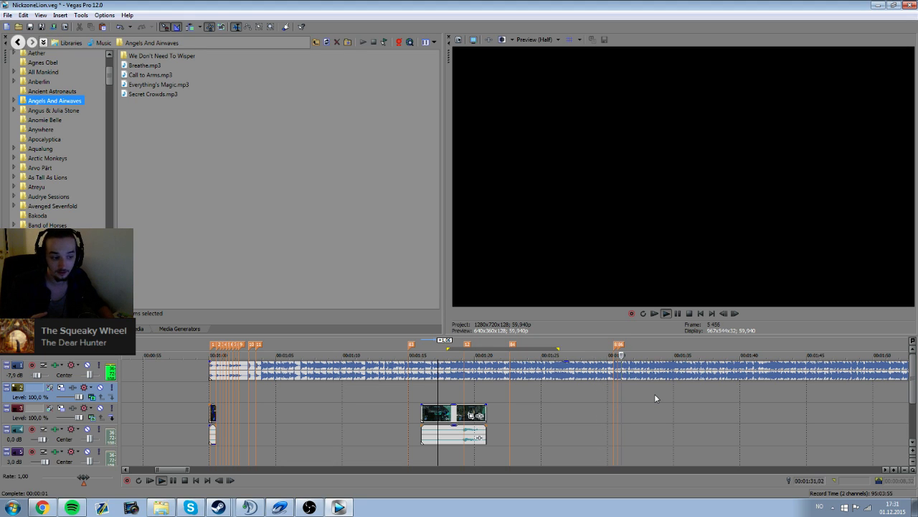
{"action": "scroll", "coordinate": [650, 392], "scroll_direction": "up", "scroll_amount": 3}
{"action": "scroll", "coordinate": [490, 384], "scroll_direction": "up", "scroll_amount": 2}
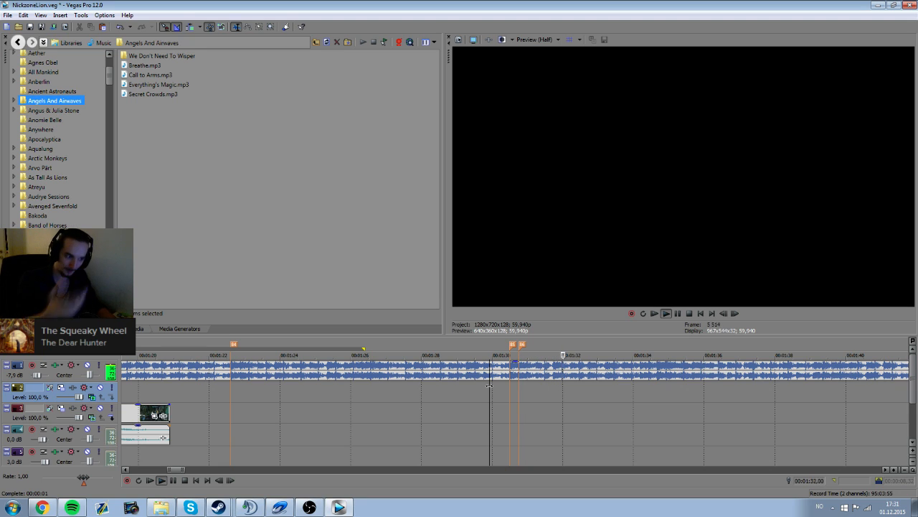
{"action": "scroll", "coordinate": [490, 384], "scroll_direction": "down", "scroll_amount": 1}
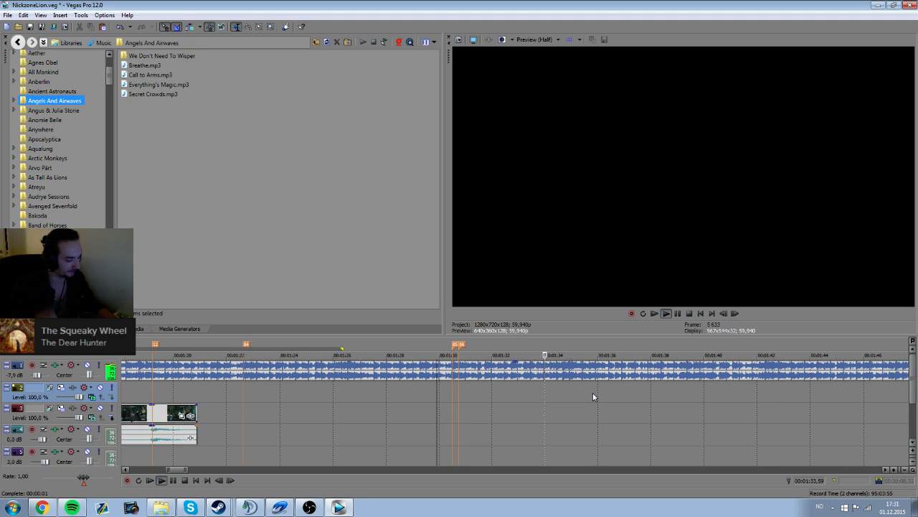
{"action": "key", "text": "m"}
{"action": "key", "text": "space"}
Step: Select the time range from about 01:19 to 01:35 to inspect the stretch between the kill marker and the newest marker
{"action": "left_click", "coordinate": [551, 395]}
{"action": "left_click_drag", "start_coordinate": [148, 391], "coordinate": [574, 391]}
{"action": "scroll", "coordinate": [337, 387], "scroll_direction": "down", "scroll_amount": 3}
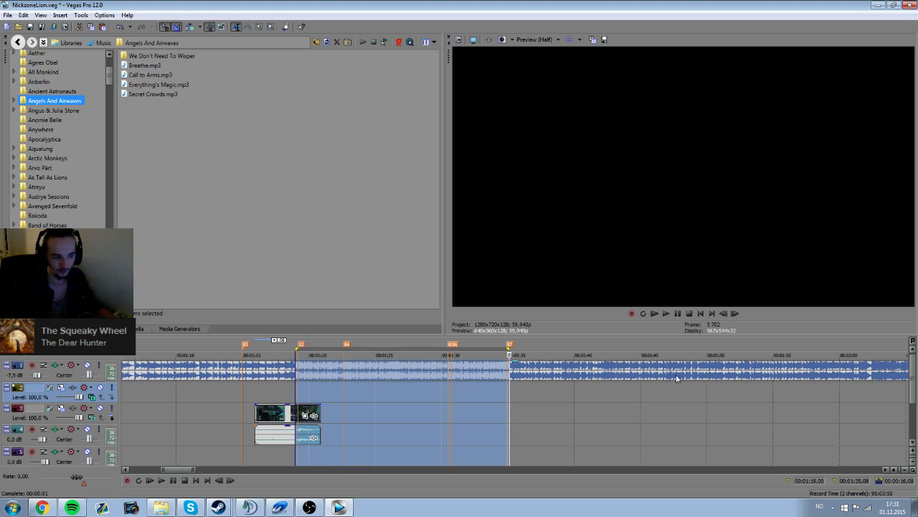
Step: Play the music from 01:34,27 and add a marker on the beat at about 01:43
{"action": "left_click", "coordinate": [501, 393]}
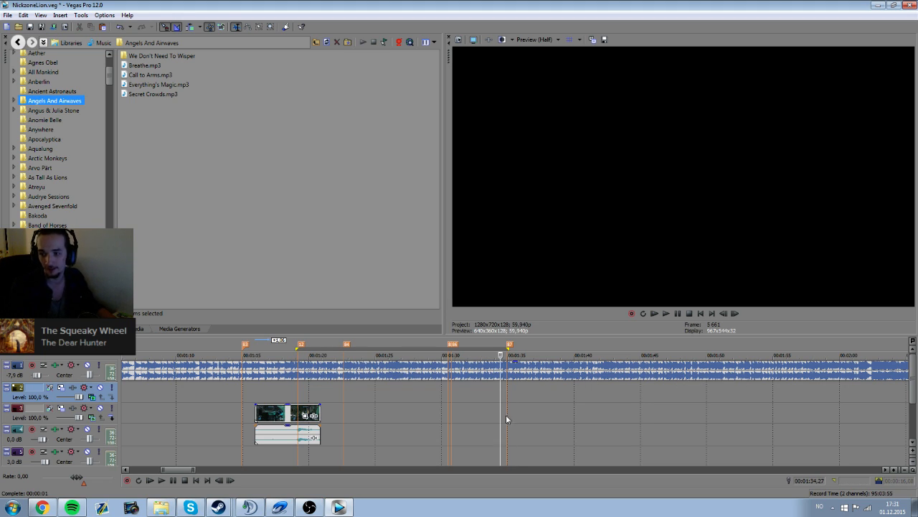
{"action": "scroll", "coordinate": [507, 405], "scroll_direction": "up", "scroll_amount": 3}
{"action": "key", "text": "space"}
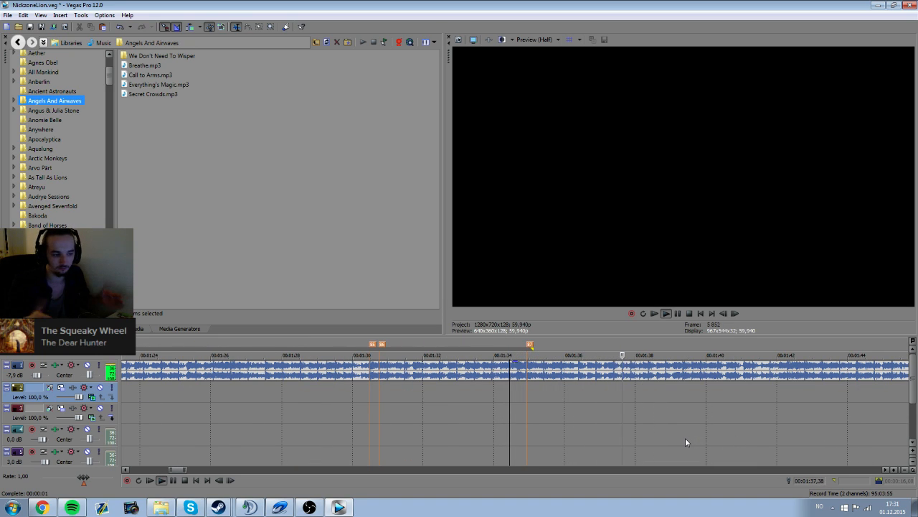
{"action": "scroll", "coordinate": [683, 437], "scroll_direction": "down", "scroll_amount": 3}
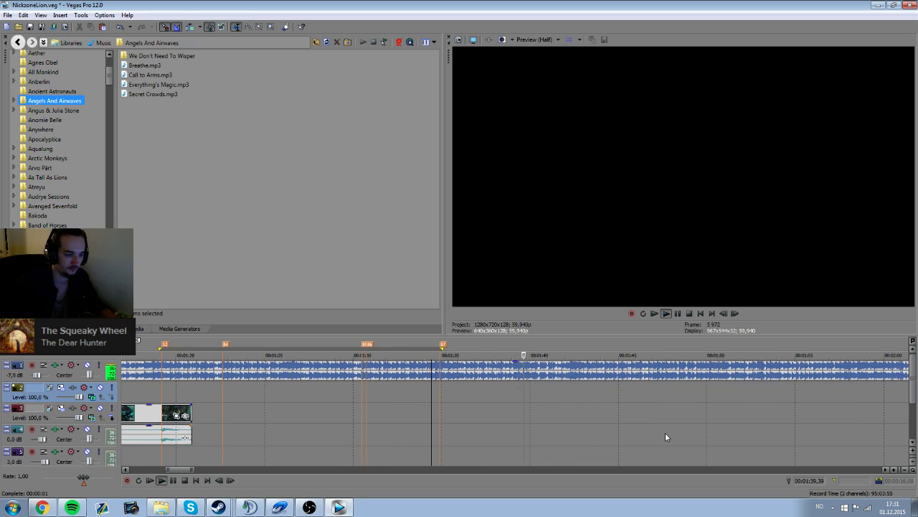
{"action": "scroll", "coordinate": [616, 425], "scroll_direction": "up", "scroll_amount": 2}
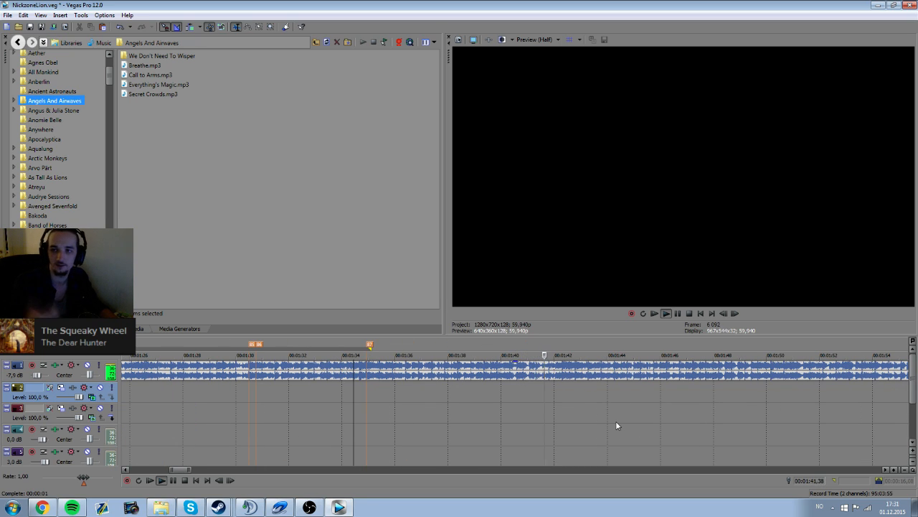
{"action": "key", "text": "m"}
{"action": "key", "text": "space"}
Step: Replay the music briefly from 01:40,22, ahead of the newest marker
{"action": "left_click", "coordinate": [524, 392]}
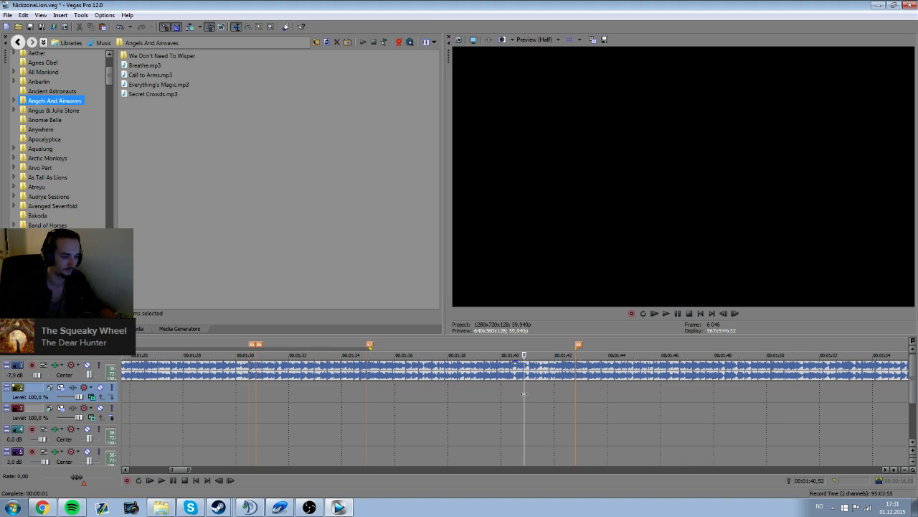
{"action": "left_click", "coordinate": [510, 389]}
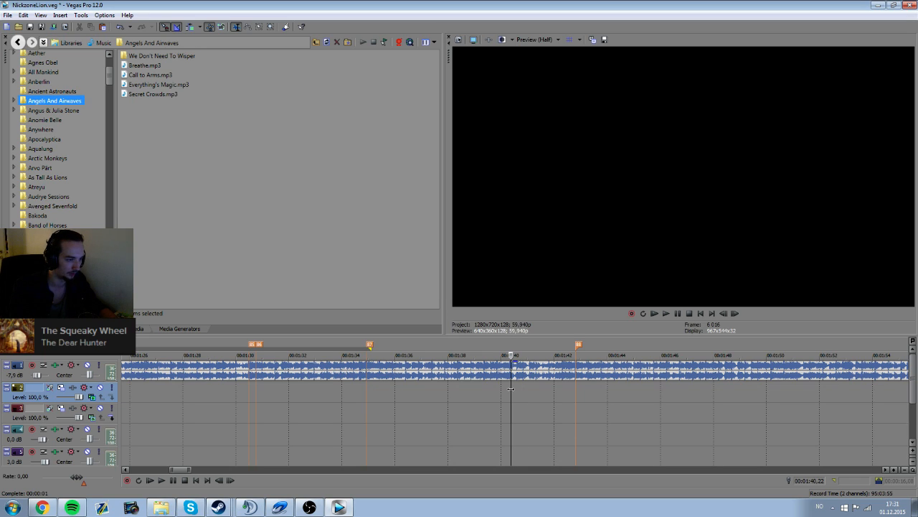
{"action": "key", "text": "space"}
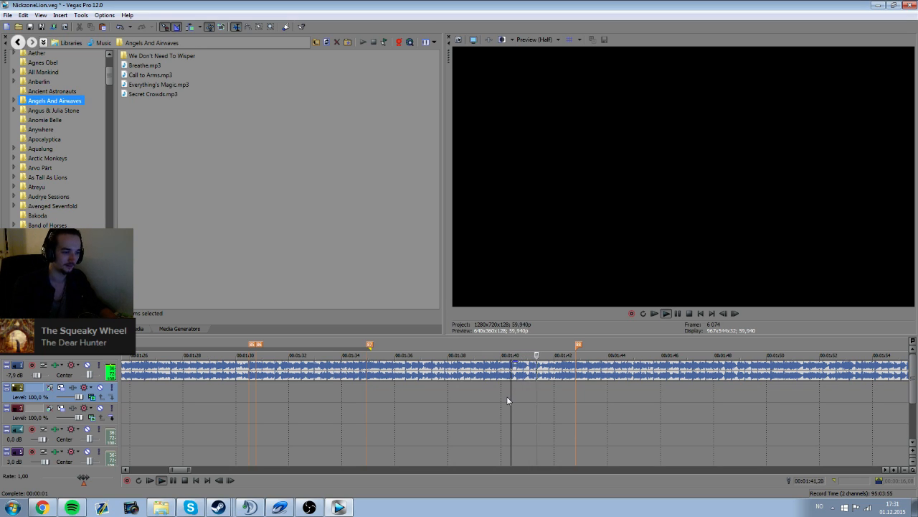
{"action": "key", "text": "space"}
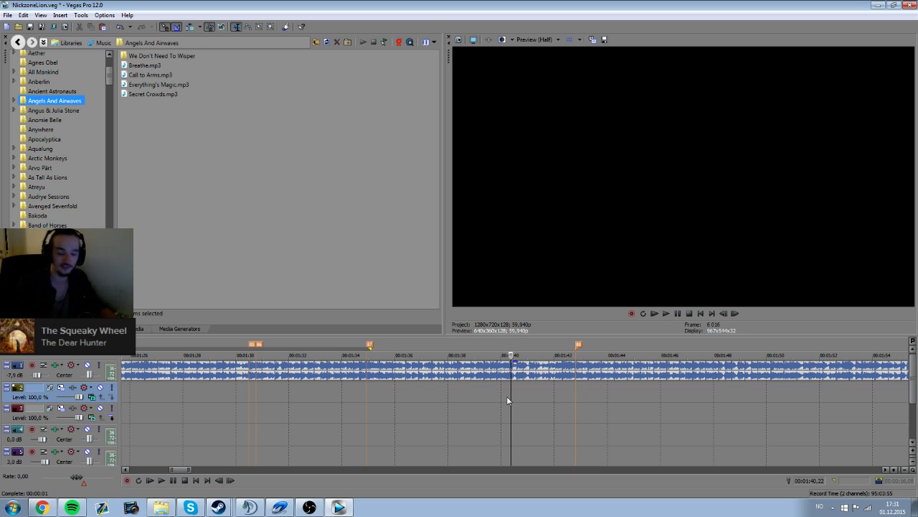
Step: Play the music from about 02:28 through the stuttering section that starts near 02:30
{"action": "scroll", "coordinate": [492, 395], "scroll_direction": "down", "scroll_amount": 10}
{"action": "left_click_drag", "start_coordinate": [349, 394], "coordinate": [353, 393]}
{"action": "left_click", "coordinate": [338, 393]}
{"action": "left_click", "coordinate": [448, 392]}
{"action": "key", "text": "space"}
{"action": "scroll", "coordinate": [460, 417], "scroll_direction": "up", "scroll_amount": 8}
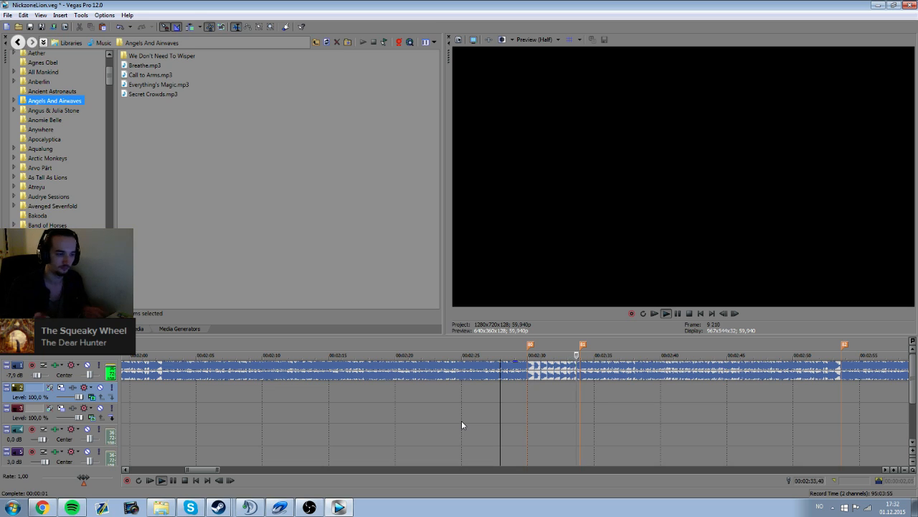
Step: Play the music from 02:50,38 past the marker near 02:53, and add a marker at about 03:02,53
{"action": "left_click", "coordinate": [802, 394]}
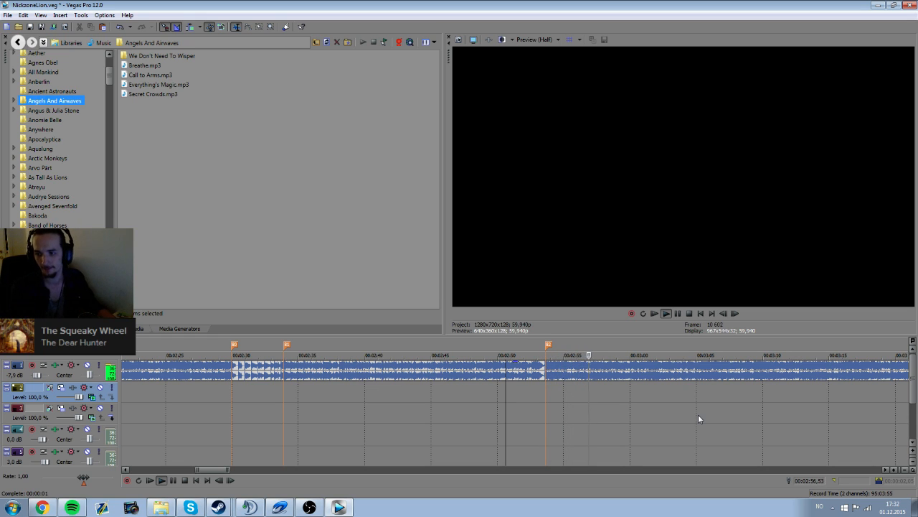
{"action": "scroll", "coordinate": [749, 406], "scroll_direction": "down", "scroll_amount": 5}
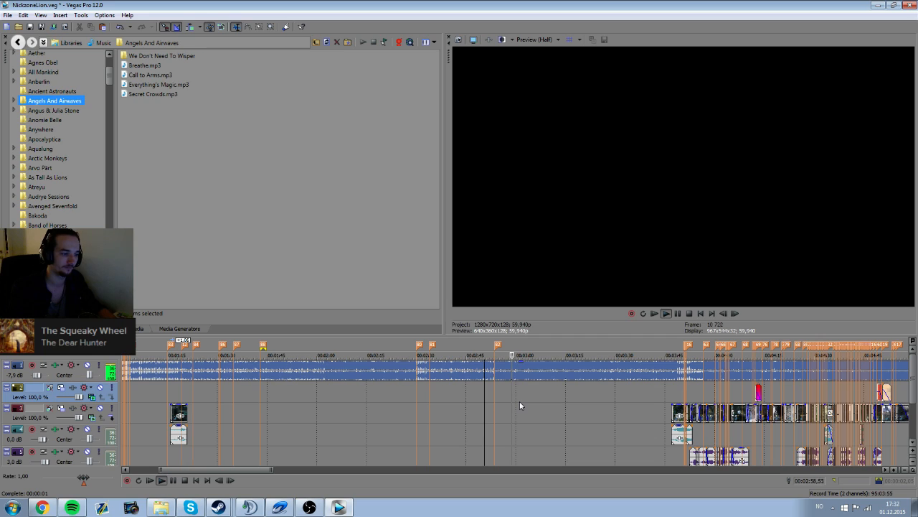
{"action": "key", "text": "space"}
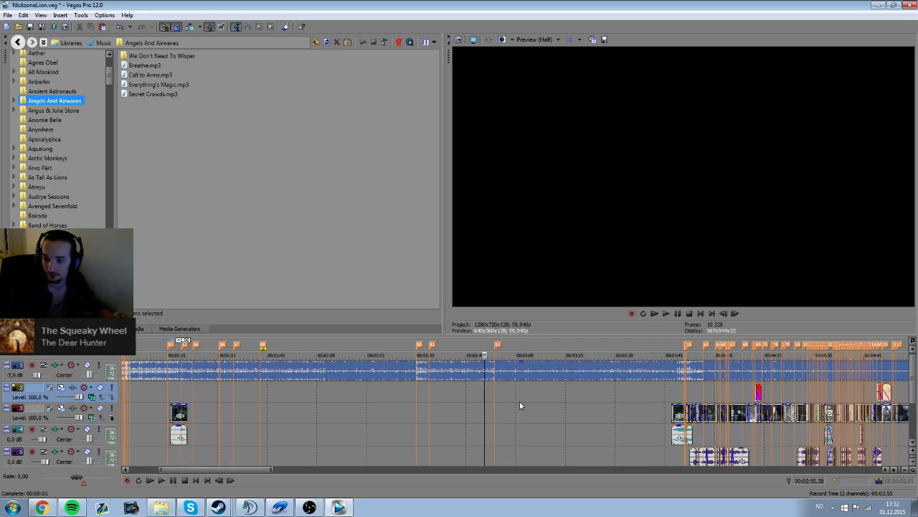
{"action": "left_click", "coordinate": [525, 391]}
{"action": "key", "text": "m"}
{"action": "left_click", "coordinate": [542, 391]}
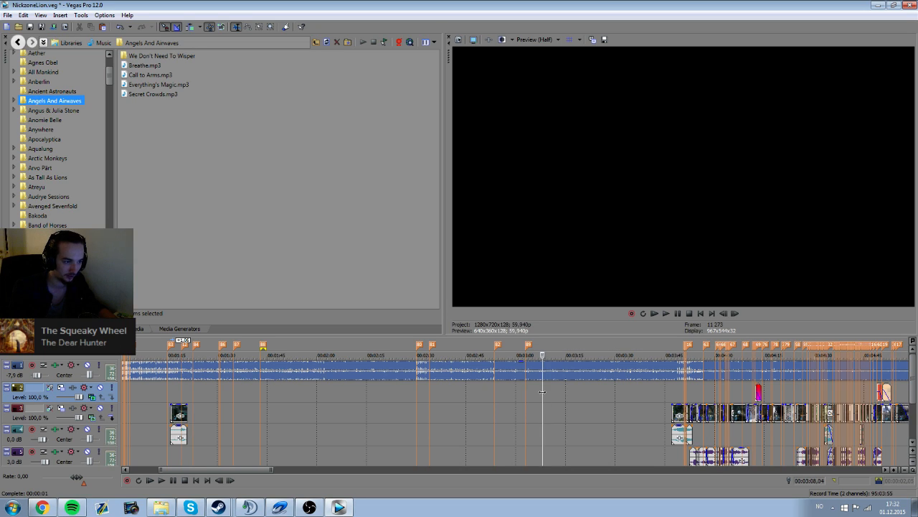
{"action": "key", "text": "n"}
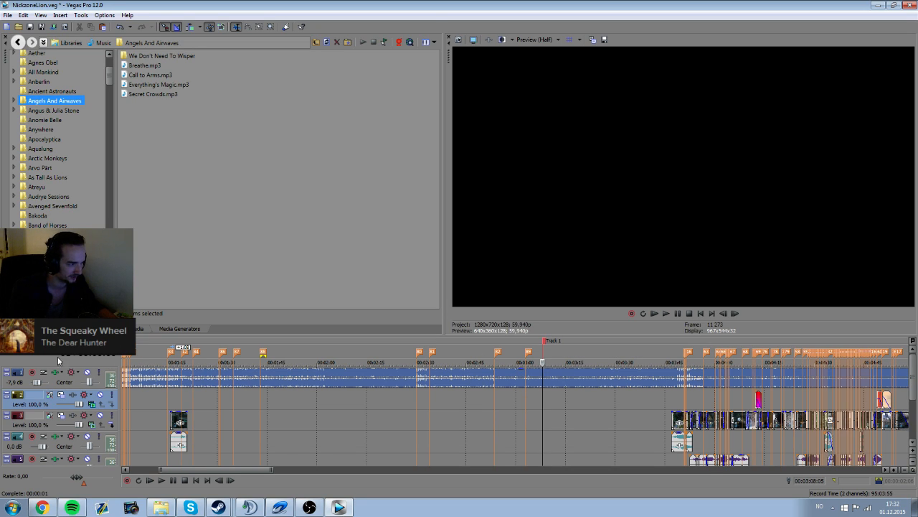
{"action": "right_click", "coordinate": [544, 343]}
{"action": "right_click", "coordinate": [543, 340]}
{"action": "left_click", "coordinate": [557, 389]}
Step: Play the music from just before the marker near 02:53 and select a range of about 18 seconds starting at 02:52,27
{"action": "left_click", "coordinate": [523, 402]}
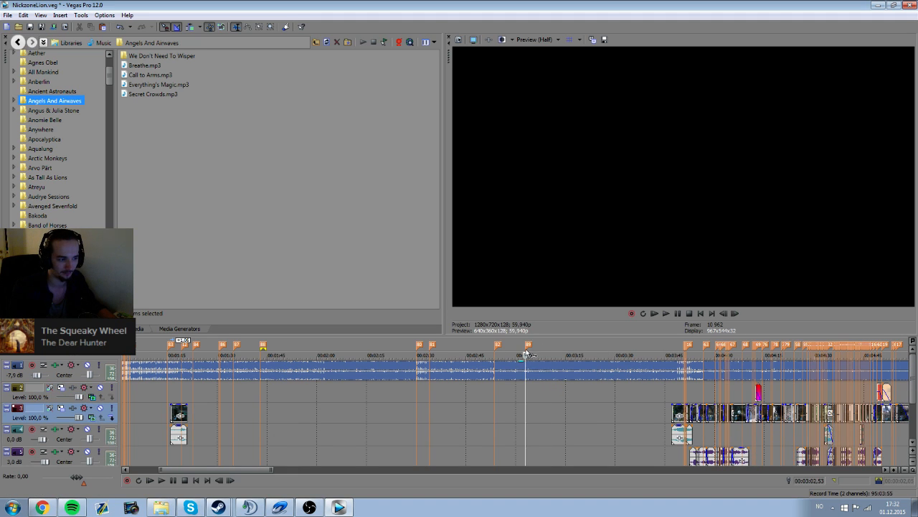
{"action": "scroll", "coordinate": [563, 397], "scroll_direction": "down", "scroll_amount": 2}
{"action": "scroll", "coordinate": [505, 388], "scroll_direction": "up", "scroll_amount": 2}
{"action": "scroll", "coordinate": [491, 389], "scroll_direction": "down", "scroll_amount": 2}
{"action": "left_click", "coordinate": [491, 389]}
{"action": "key", "text": "space"}
{"action": "scroll", "coordinate": [504, 399], "scroll_direction": "up", "scroll_amount": 3}
{"action": "key", "text": "space"}
{"action": "left_click_drag", "start_coordinate": [495, 398], "coordinate": [651, 402]}
{"action": "left_click", "coordinate": [508, 402]}
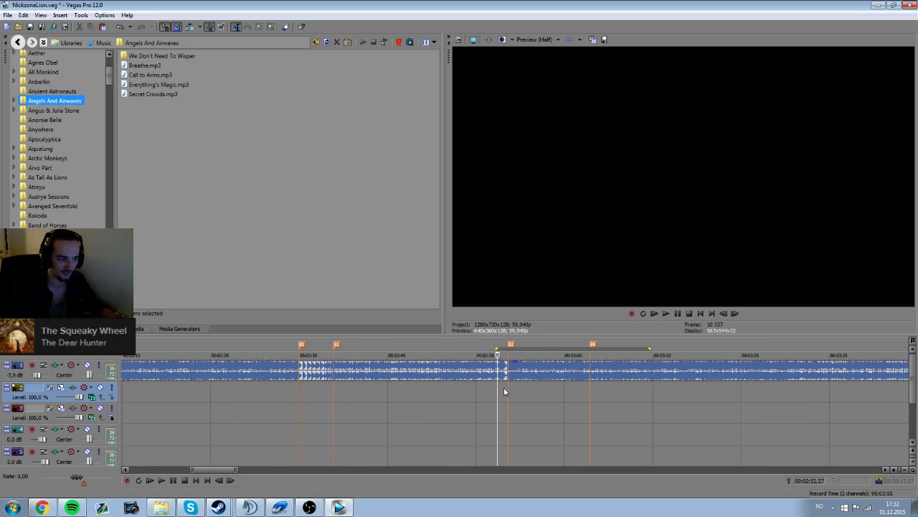
{"action": "scroll", "coordinate": [376, 396], "scroll_direction": "down", "scroll_amount": 2}
{"action": "scroll", "coordinate": [376, 396], "scroll_direction": "down", "scroll_amount": 3}
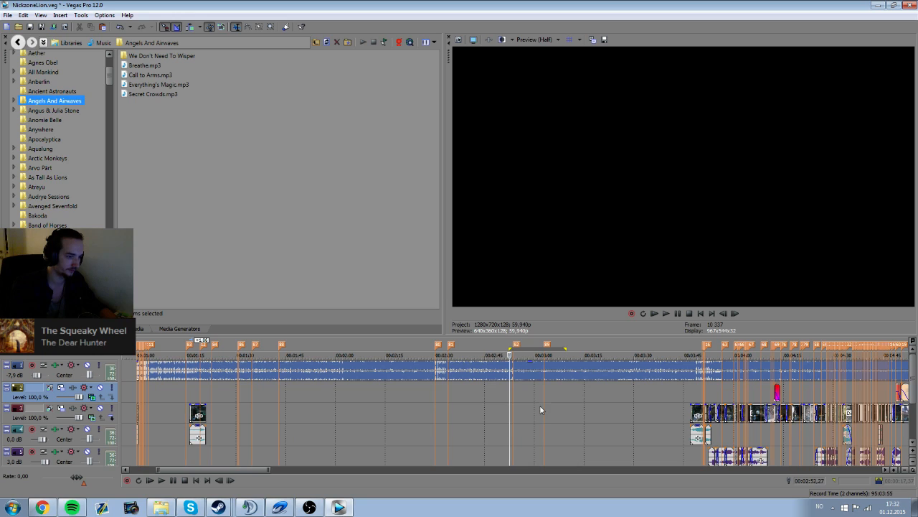
Step: Play the montage from about 03:44 into the start of the gameplay clips
{"action": "left_click", "coordinate": [542, 390]}
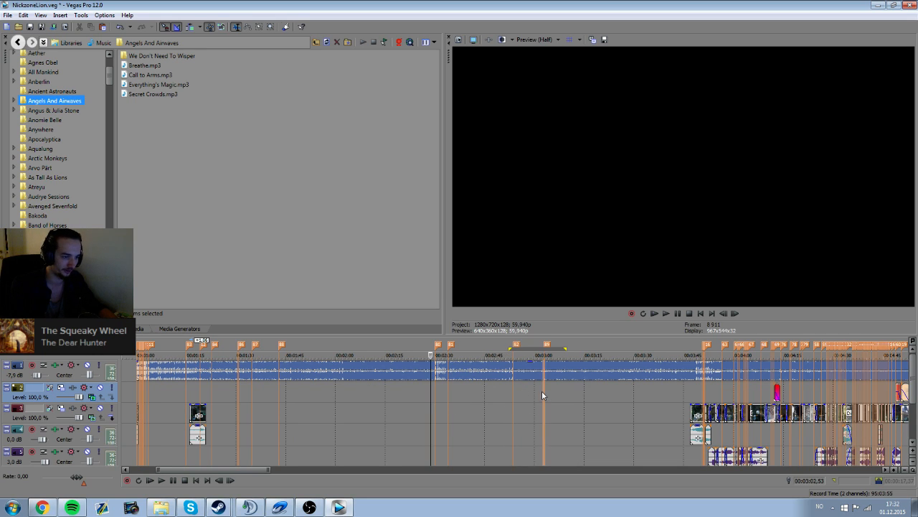
{"action": "left_click", "coordinate": [679, 398]}
{"action": "key", "text": "space"}
{"action": "scroll", "coordinate": [680, 398], "scroll_direction": "up", "scroll_amount": 4}
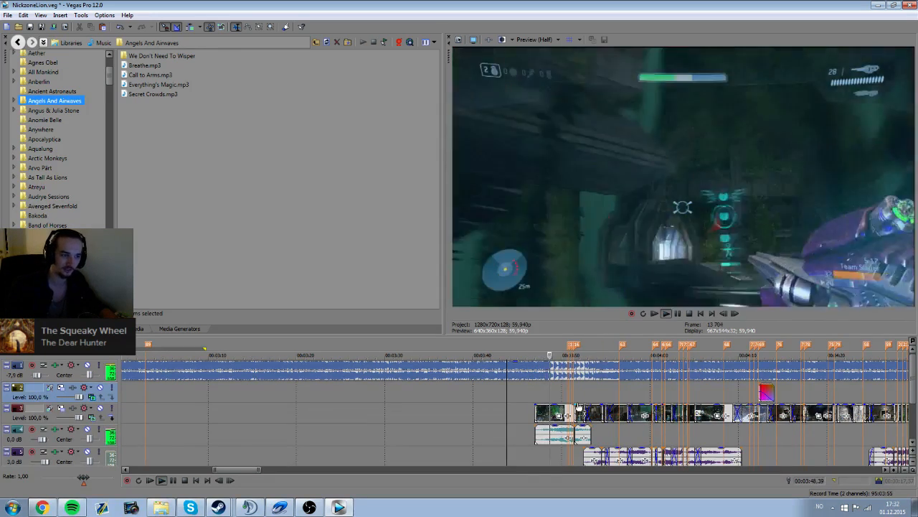
{"action": "key", "text": "space"}
Step: Examine the gameplay clips leading into markers 13 to 16 at 03:48,29 and 03:49,39
{"action": "left_click", "coordinate": [547, 390]}
{"action": "scroll", "coordinate": [548, 390], "scroll_direction": "up", "scroll_amount": 5}
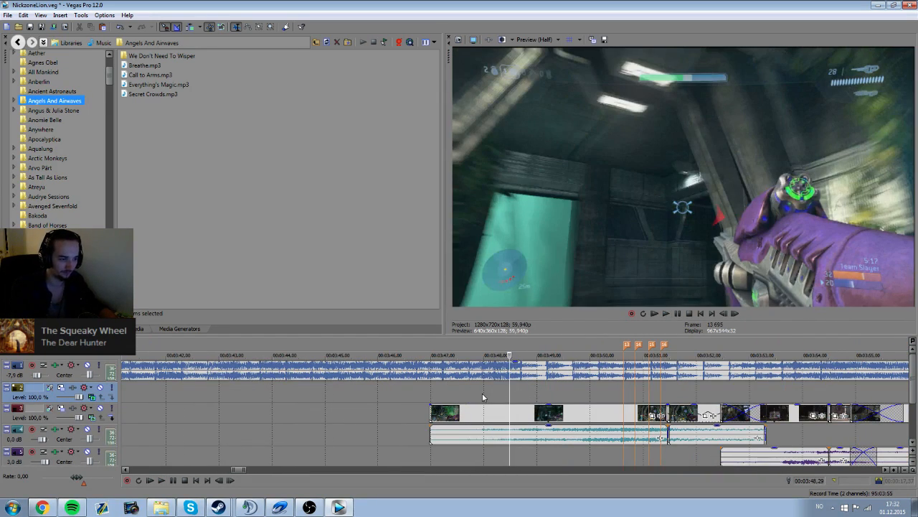
{"action": "scroll", "coordinate": [482, 397], "scroll_direction": "down", "scroll_amount": 2}
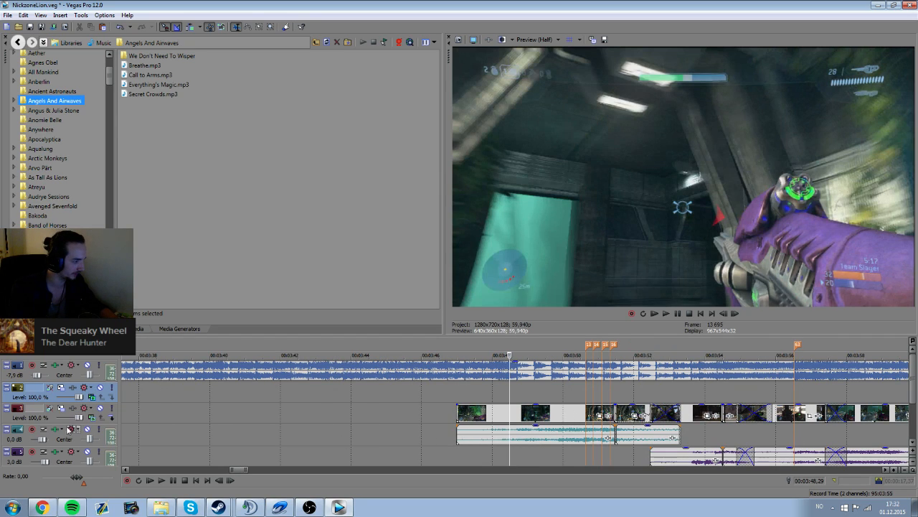
{"action": "left_click", "coordinate": [561, 429]}
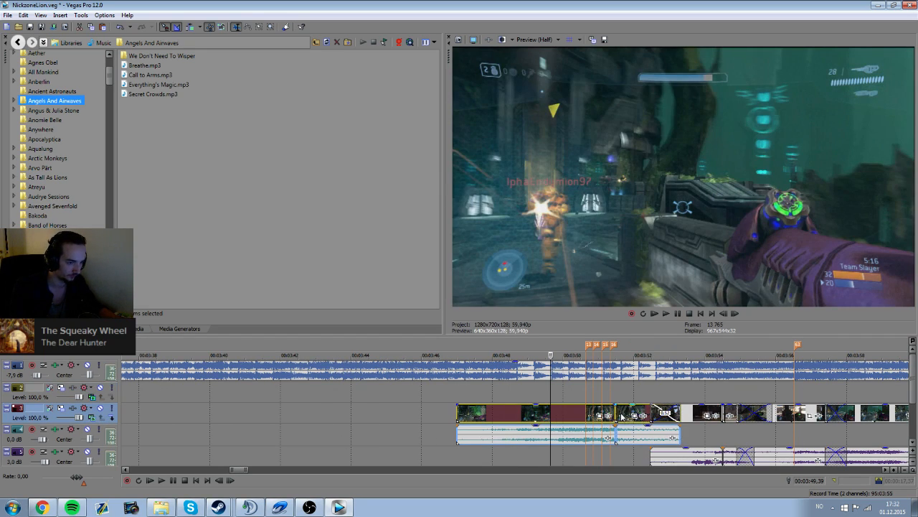
Step: Mute video track 3 and audio track 4, and play the music without the gameplay from 03:46,19
{"action": "left_click", "coordinate": [100, 407]}
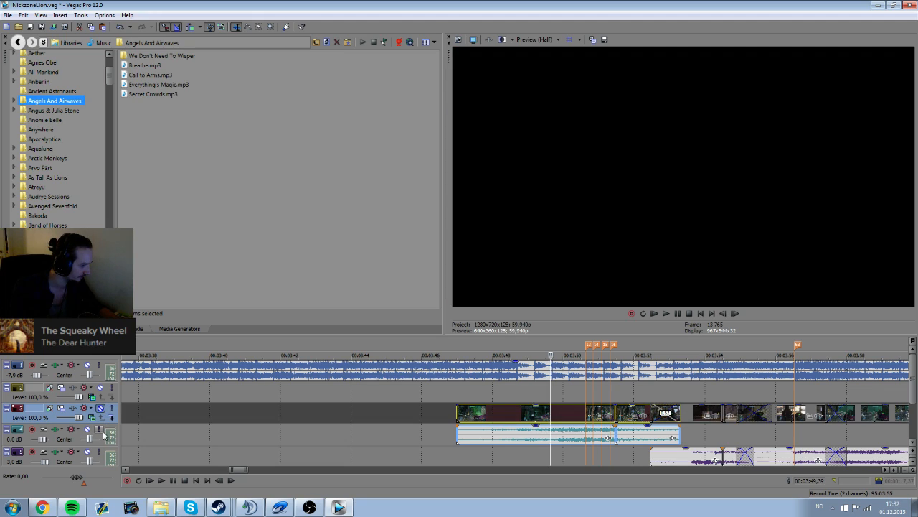
{"action": "left_click", "coordinate": [99, 429]}
{"action": "left_click", "coordinate": [99, 430]}
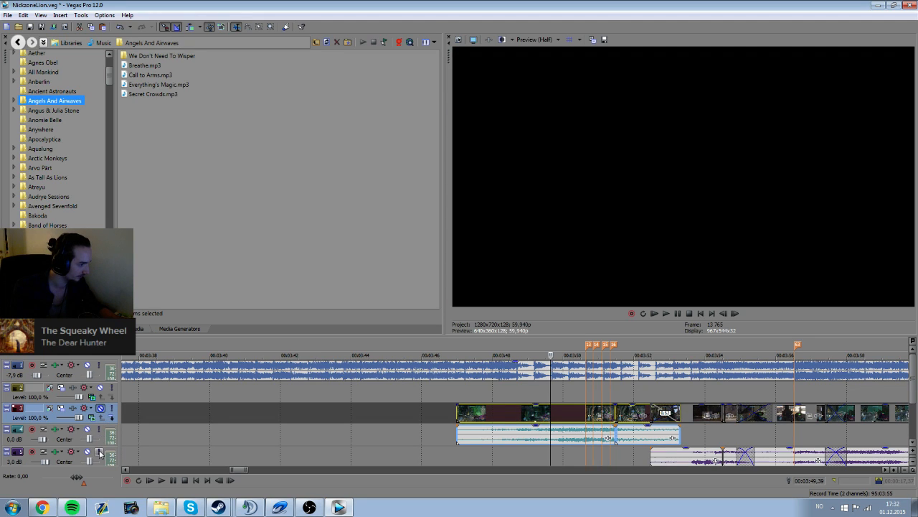
{"action": "left_click", "coordinate": [88, 429]}
{"action": "left_click", "coordinate": [432, 393]}
{"action": "key", "text": "space"}
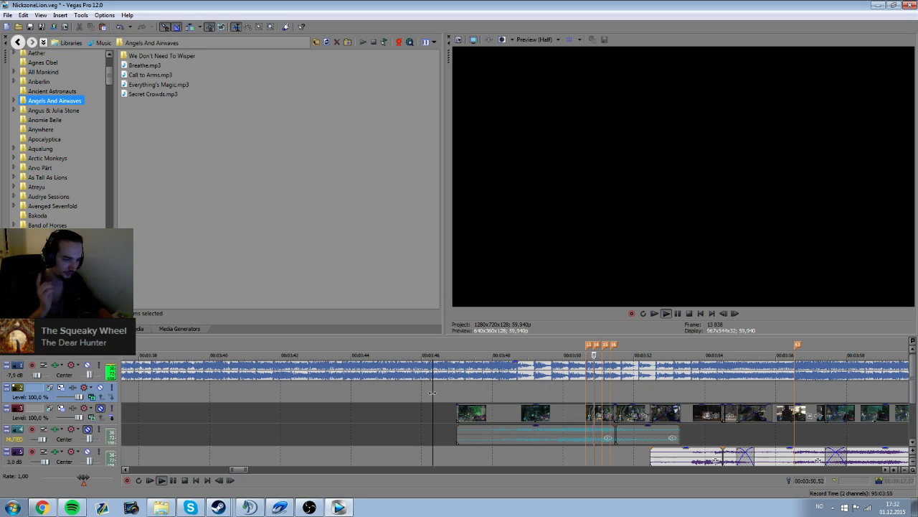
{"action": "key", "text": "space"}
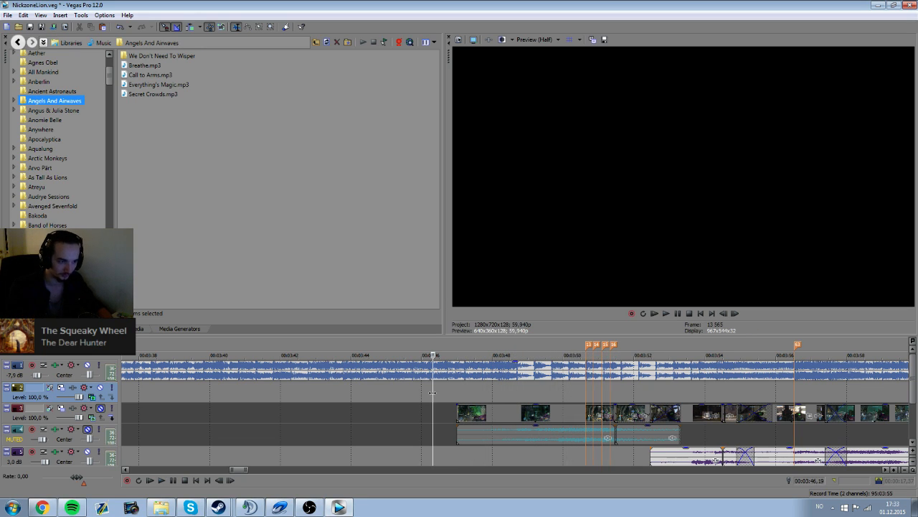
Step: Unmute video track 3 and audio track 4, and play the clips together with the music from 03:46,19
{"action": "left_click", "coordinate": [100, 408]}
{"action": "left_click", "coordinate": [88, 429]}
{"action": "key", "text": "space"}
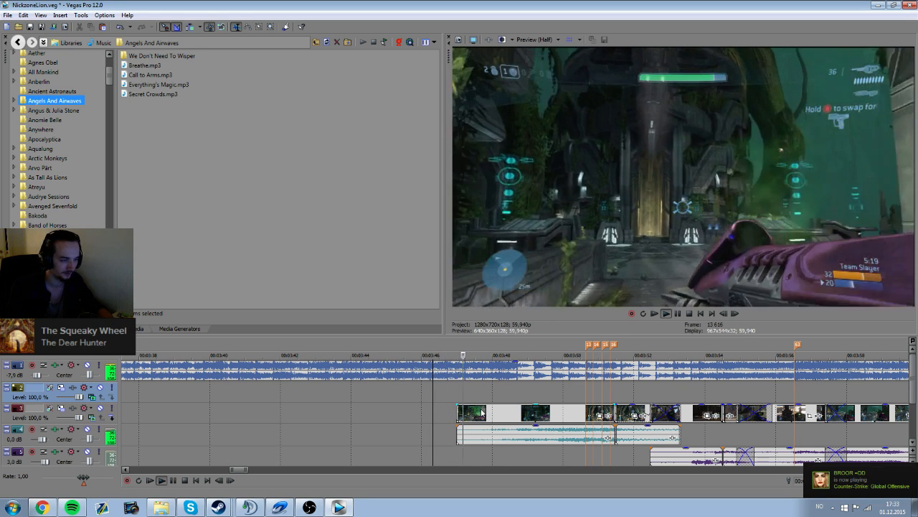
Step: Stop playback and examine where the music changes under the first gameplay clip, at about 03:48,41
{"action": "key", "text": "space"}
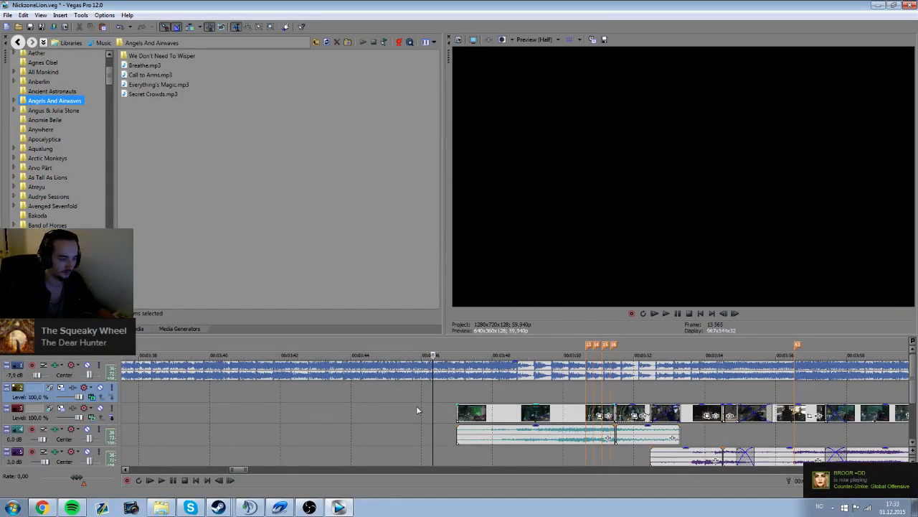
{"action": "left_click", "coordinate": [304, 393]}
{"action": "left_click_drag", "start_coordinate": [272, 397], "coordinate": [451, 398]}
{"action": "left_click", "coordinate": [448, 398]}
{"action": "left_click", "coordinate": [516, 393]}
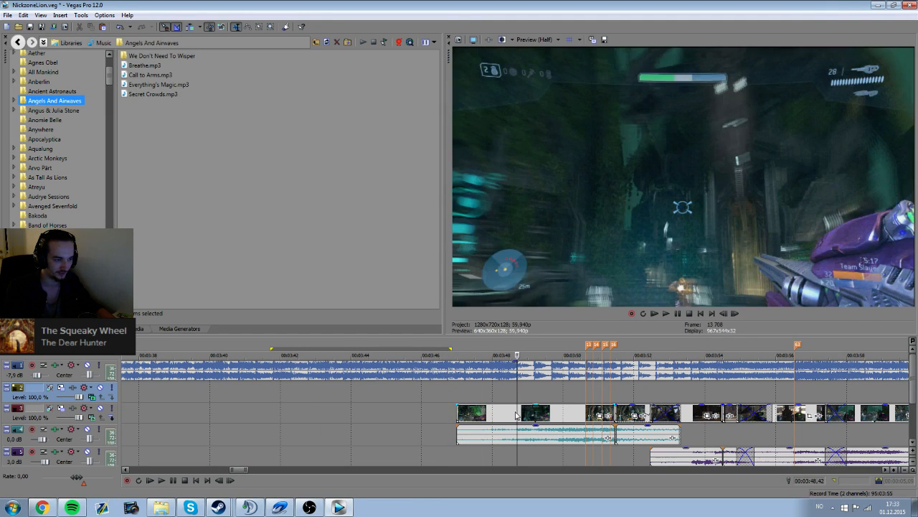
{"action": "left_click", "coordinate": [515, 419]}
{"action": "left_click", "coordinate": [517, 419]}
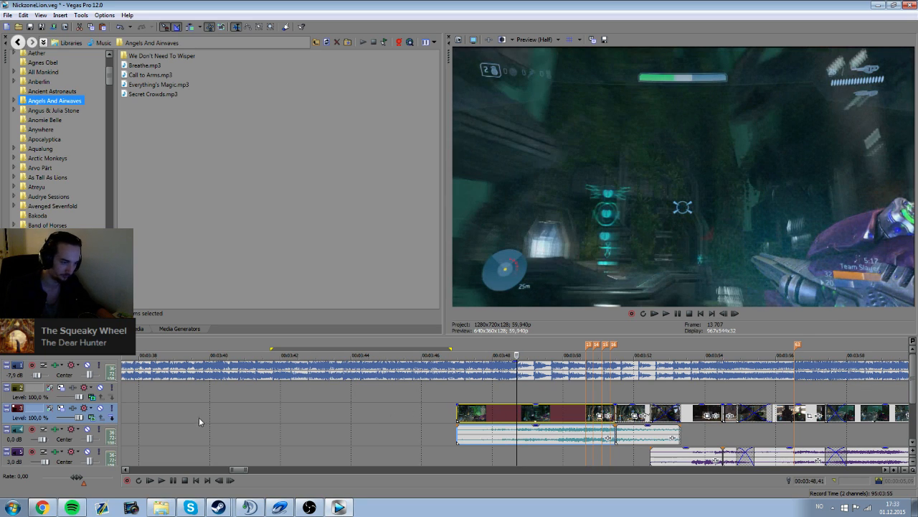
Step: Compare the build-up before the first gameplay clip with the section after the music change, and play from 03:49,11
{"action": "left_click_drag", "start_coordinate": [378, 394], "coordinate": [504, 397]}
{"action": "left_click", "coordinate": [419, 397]}
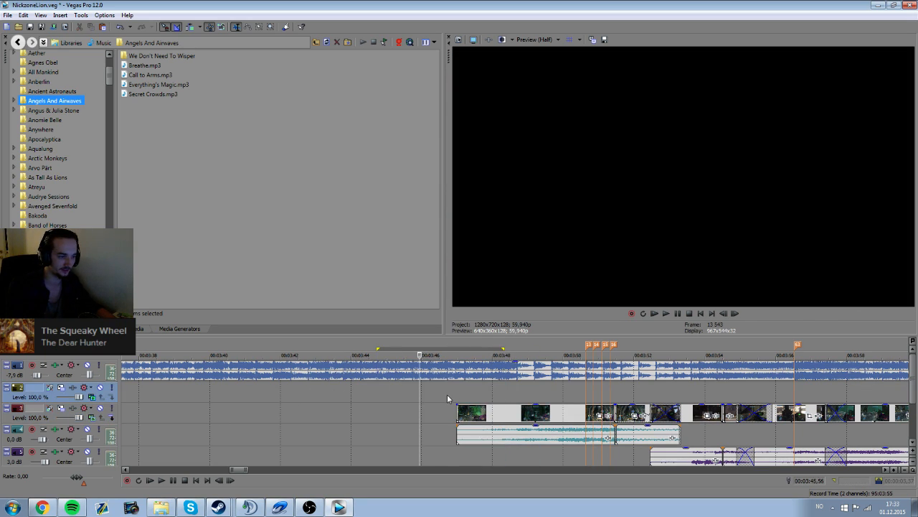
{"action": "left_click", "coordinate": [534, 391]}
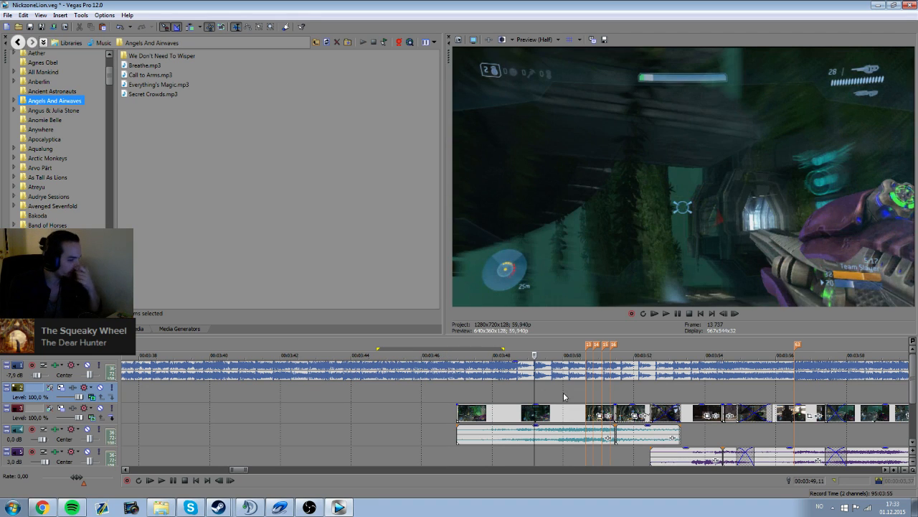
{"action": "key", "text": "space"}
{"action": "left_click", "coordinate": [558, 394]}
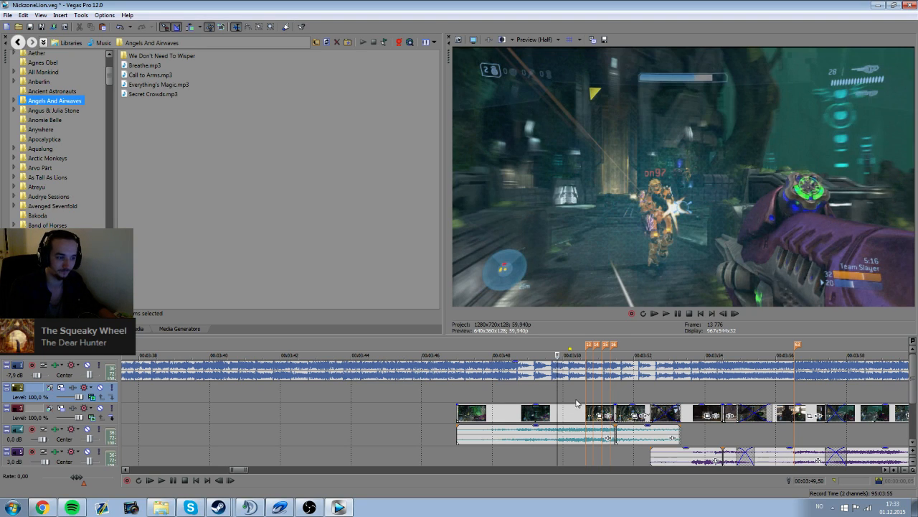
Step: Check the frames at markers 13 to 16 against the earlier footage back to the first clip's start
{"action": "left_click", "coordinate": [587, 397]}
{"action": "left_click", "coordinate": [607, 395]}
{"action": "left_click", "coordinate": [611, 396]}
{"action": "left_click", "coordinate": [567, 400]}
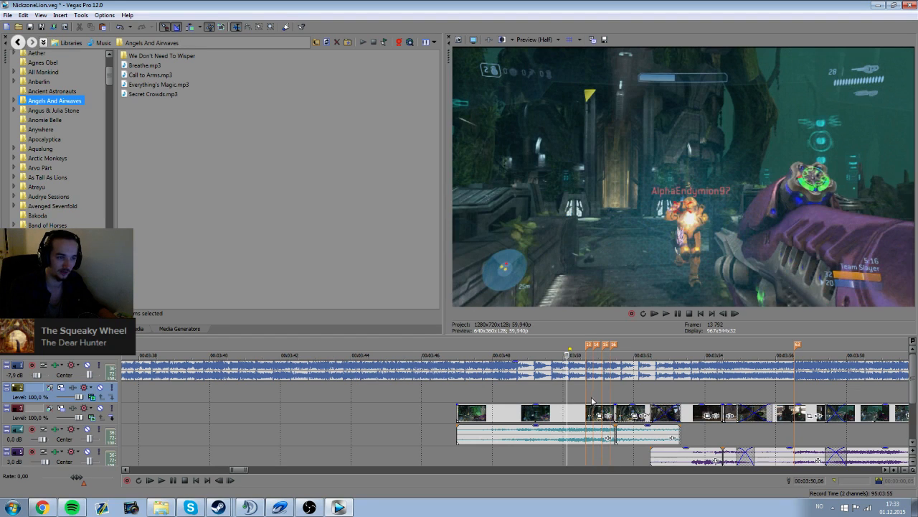
{"action": "left_click", "coordinate": [518, 398]}
{"action": "left_click", "coordinate": [489, 397]}
{"action": "left_click", "coordinate": [449, 398]}
{"action": "left_click", "coordinate": [465, 398]}
{"action": "left_click", "coordinate": [471, 396]}
Step: Go through the first gameplay clip frame by frame up to 03:49,57
{"action": "key", "text": "Right"}
{"action": "key", "text": "Right"}
{"action": "key", "text": "Right"}
{"action": "key", "text": "Right"}
{"action": "key", "text": "Right"}
{"action": "key", "text": "Right"}
{"action": "key", "text": "Right"}
{"action": "key", "text": "Right"}
{"action": "key", "text": "Right"}
{"action": "key", "text": "Right"}
{"action": "key", "text": "Right"}
{"action": "key", "text": "Right"}
{"action": "key", "text": "Right"}
{"action": "key", "text": "Right"}
{"action": "key", "text": "Right"}
{"action": "key", "text": "Right"}
{"action": "key", "text": "Right"}
{"action": "key", "text": "Right"}
{"action": "key", "text": "Right"}
{"action": "key", "text": "Right"}
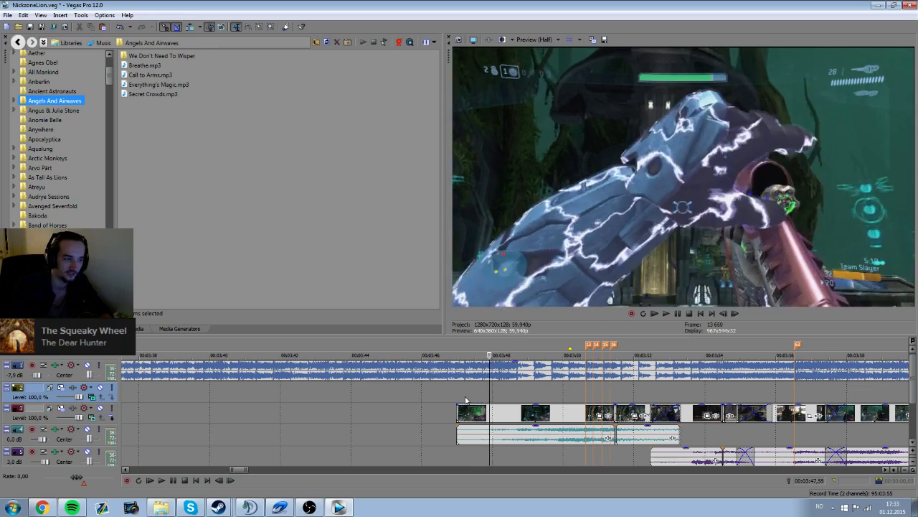
{"action": "key", "text": "Right"}
{"action": "key", "text": "Right"}
{"action": "key", "text": "Right"}
{"action": "key", "text": "Right"}
{"action": "key", "text": "Right"}
{"action": "key", "text": "Right"}
{"action": "key", "text": "Right"}
{"action": "key", "text": "Right"}
{"action": "key", "text": "Right"}
{"action": "key", "text": "Right"}
{"action": "key", "text": "Right"}
{"action": "key", "text": "Right"}
{"action": "key", "text": "Right"}
{"action": "key", "text": "Right"}
{"action": "key", "text": "Right"}
{"action": "key", "text": "Right"}
{"action": "key", "text": "Right"}
{"action": "key", "text": "Right"}
{"action": "key", "text": "Right"}
{"action": "key", "text": "Right"}
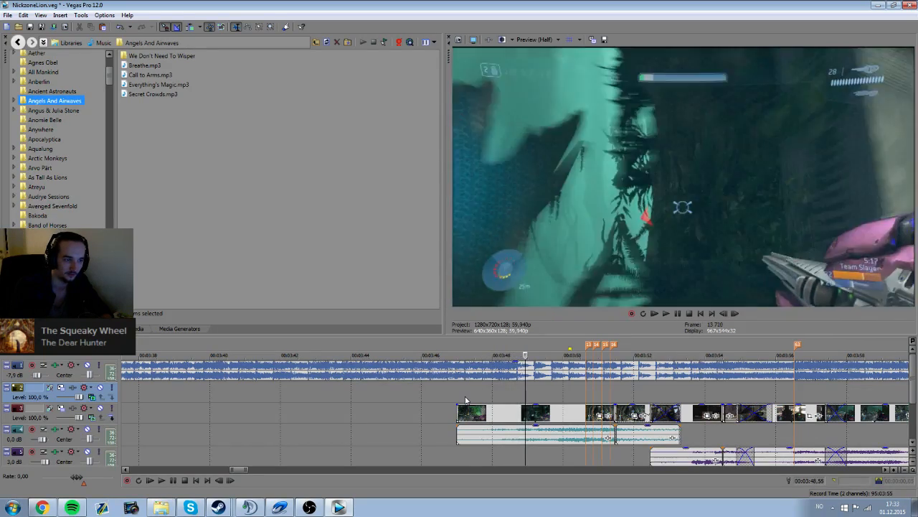
{"action": "key", "text": "Right"}
{"action": "key", "text": "Right"}
{"action": "key", "text": "Right"}
{"action": "key", "text": "Right"}
{"action": "key", "text": "Right"}
{"action": "key", "text": "Right"}
{"action": "key", "text": "Right"}
{"action": "key", "text": "Right"}
{"action": "key", "text": "Right"}
{"action": "key", "text": "Right"}
{"action": "key", "text": "Right"}
{"action": "key", "text": "Right"}
{"action": "key", "text": "Right"}
{"action": "key", "text": "Right"}
{"action": "key", "text": "Right"}
{"action": "key", "text": "Right"}
{"action": "key", "text": "Right"}
{"action": "key", "text": "Right"}
{"action": "key", "text": "Right"}
{"action": "key", "text": "Right"}
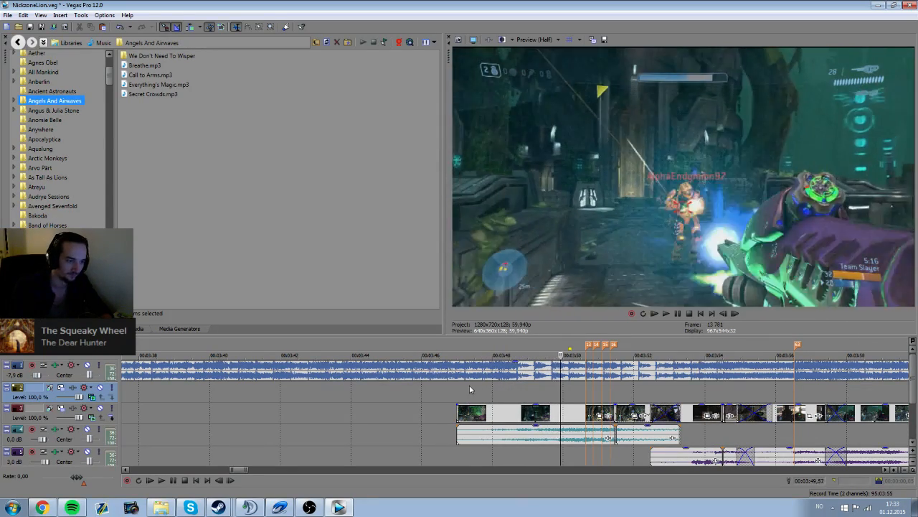
Step: Examine the double kill at marker 16, and play the lead-up to it from 03:49,38
{"action": "left_click", "coordinate": [610, 400]}
{"action": "key", "text": "Right"}
{"action": "key", "text": "Right"}
{"action": "key", "text": "Right"}
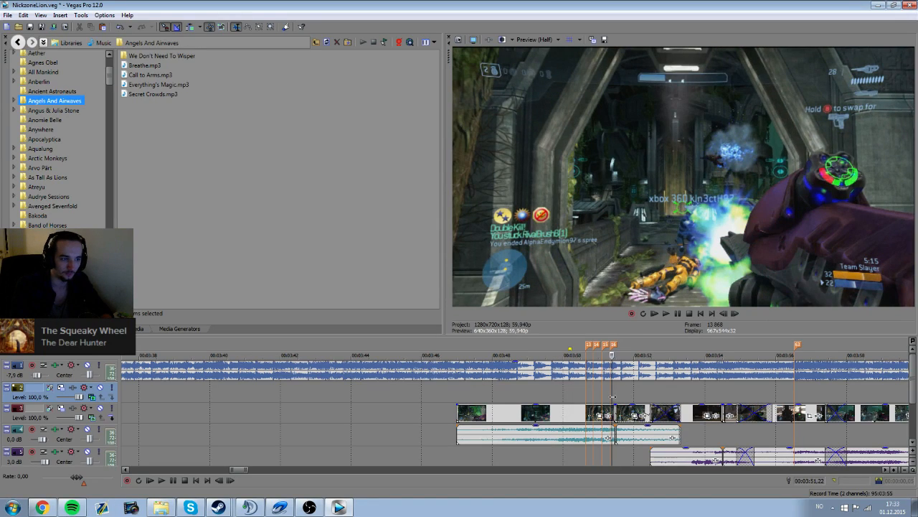
{"action": "left_click", "coordinate": [551, 396]}
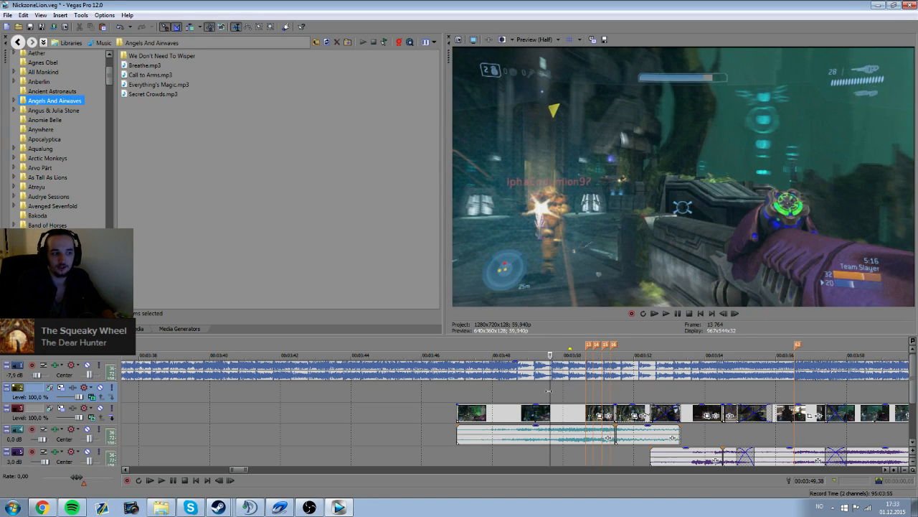
{"action": "key", "text": "space"}
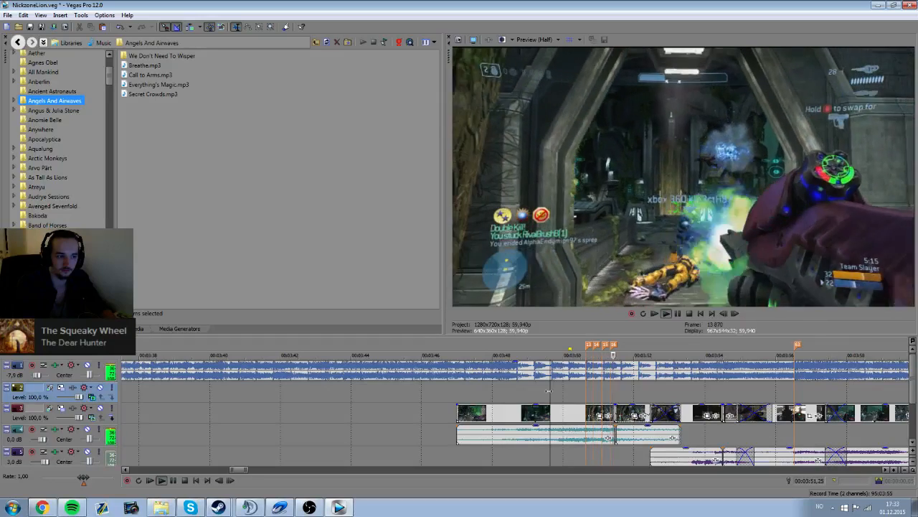
{"action": "key", "text": "space"}
{"action": "left_click", "coordinate": [616, 396]}
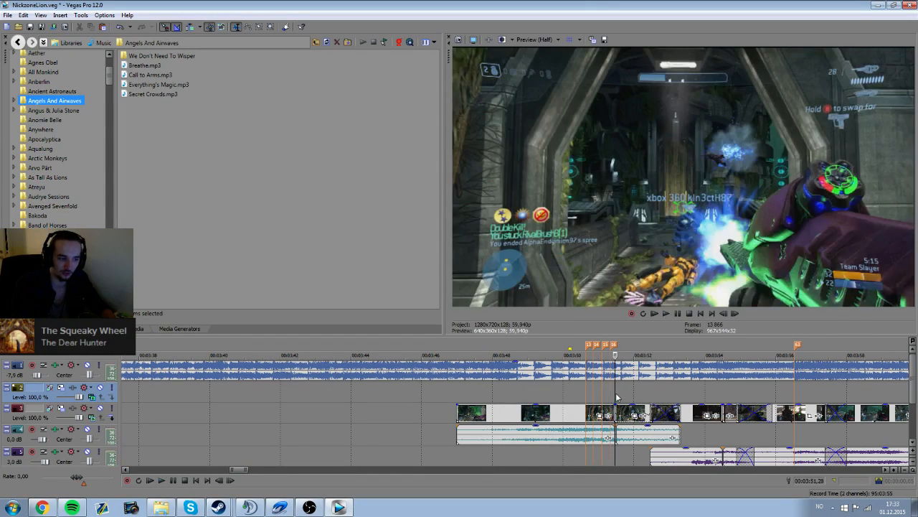
Step: Go through the kills frame by frame from 03:50,52, and play from marker 14 into the sniper clips
{"action": "left_click", "coordinate": [594, 398]}
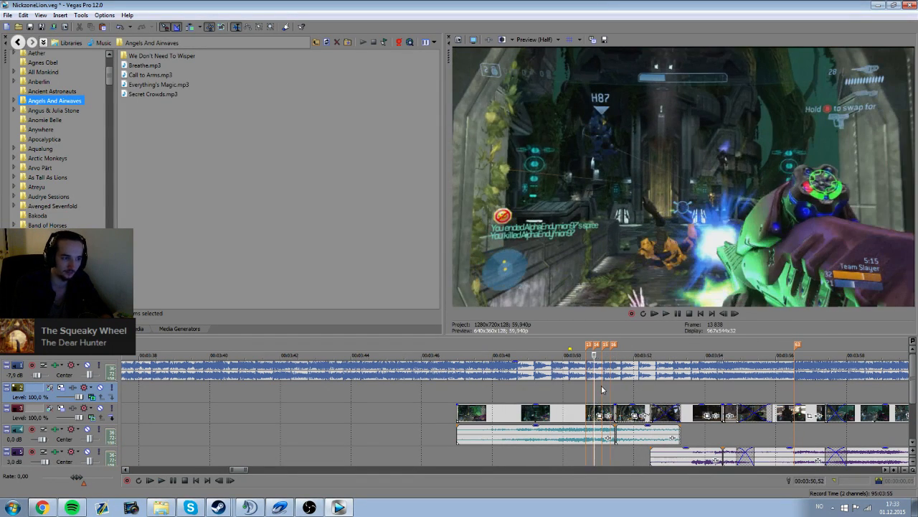
{"action": "key", "text": "Right"}
{"action": "key", "text": "Right"}
{"action": "key", "text": "Right"}
{"action": "key", "text": "Right"}
{"action": "key", "text": "Right"}
{"action": "key", "text": "Right"}
{"action": "key", "text": "Right"}
{"action": "key", "text": "Right"}
{"action": "key", "text": "Right"}
{"action": "key", "text": "Right"}
{"action": "key", "text": "Right"}
{"action": "key", "text": "Right"}
{"action": "key", "text": "Right"}
{"action": "key", "text": "Right"}
{"action": "key", "text": "Right"}
{"action": "key", "text": "Right"}
{"action": "key", "text": "Right"}
{"action": "key", "text": "Right"}
{"action": "key", "text": "Right"}
{"action": "key", "text": "Right"}
{"action": "left_click", "coordinate": [598, 395]}
{"action": "key", "text": "space"}
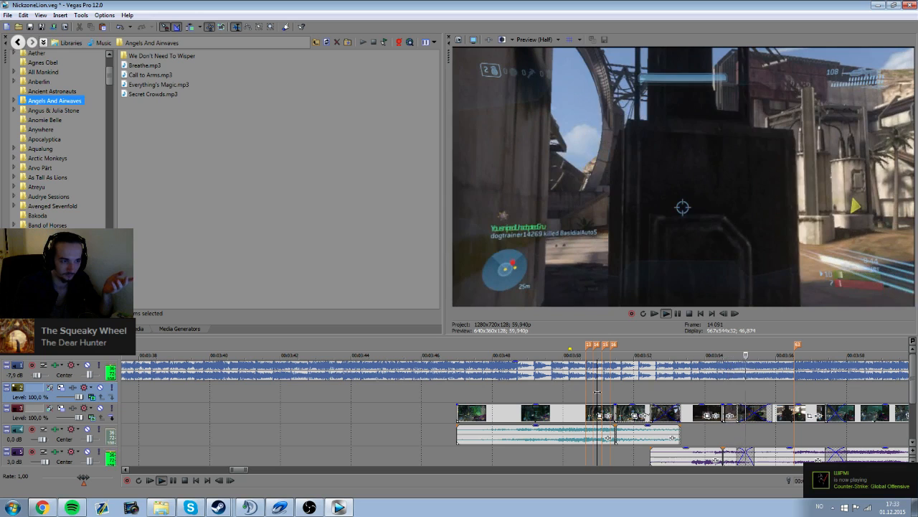
{"action": "key", "text": "space"}
Step: Examine the sniper kill at marker 63 and the filler footage leading up to it from 03:55,02
{"action": "left_click", "coordinate": [766, 396]}
{"action": "left_click", "coordinate": [795, 393]}
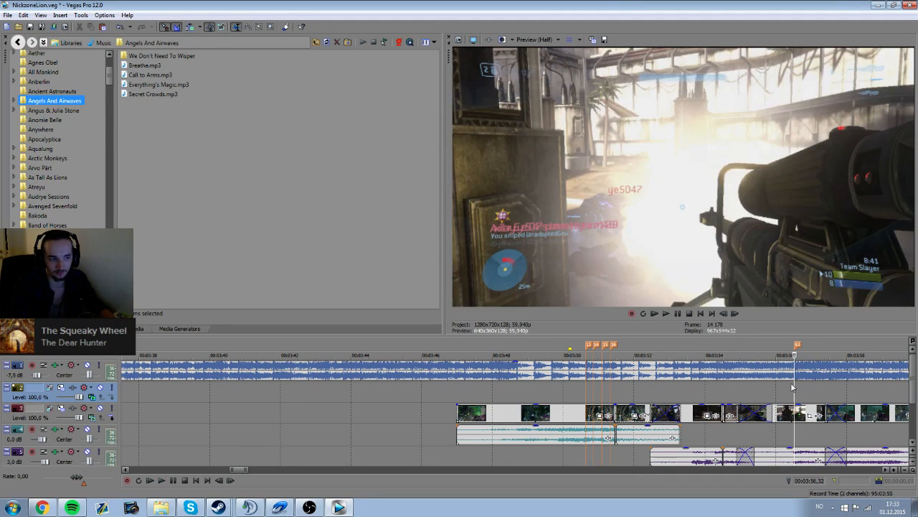
{"action": "left_click", "coordinate": [716, 390]}
{"action": "left_click", "coordinate": [781, 394]}
{"action": "left_click", "coordinate": [741, 397]}
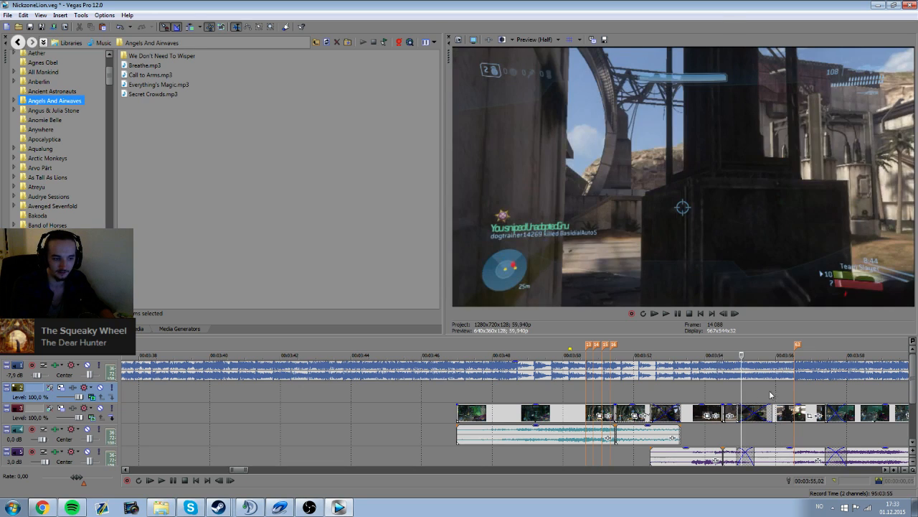
Step: Shorten the video crossfade near 03:55 by trimming the outgoing clip's end by 0,30, and play the transition
{"action": "left_click_drag", "start_coordinate": [770, 410], "coordinate": [754, 410]}
{"action": "key", "text": "space"}
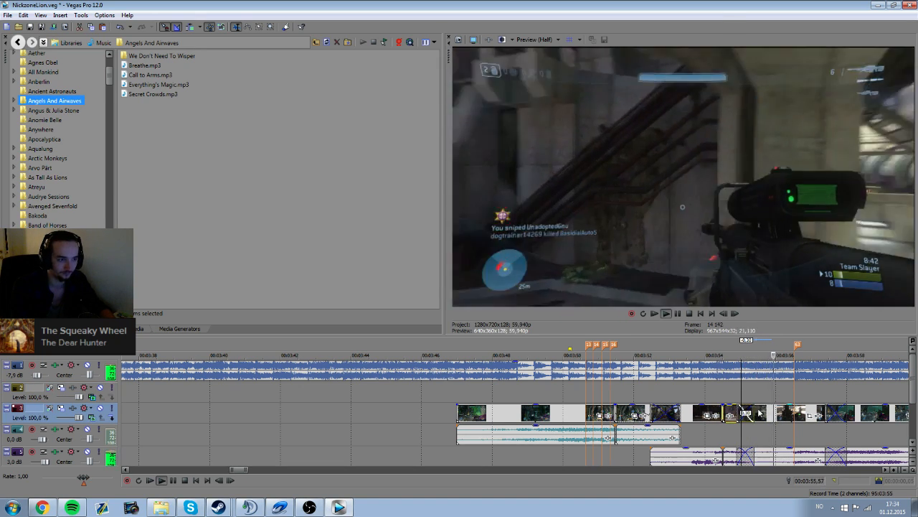
{"action": "scroll", "coordinate": [321, 414], "scroll_direction": "down", "scroll_amount": 3}
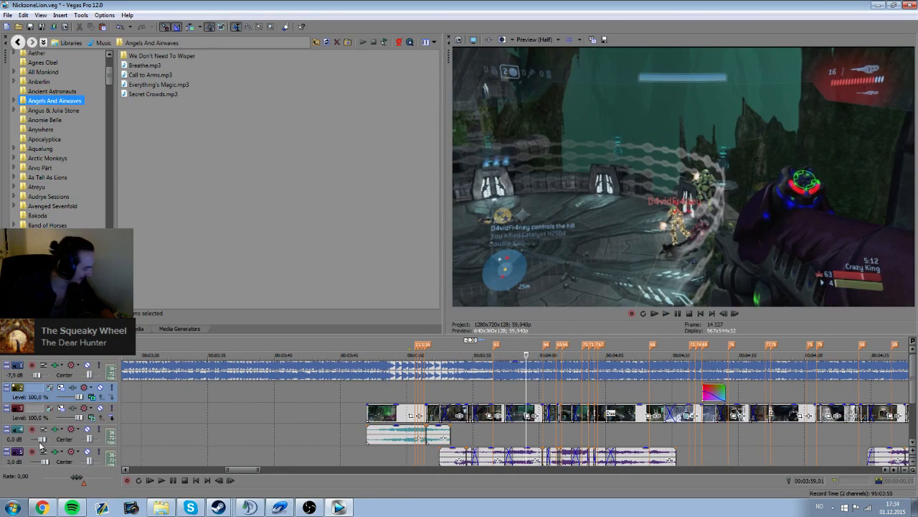
Step: Move the audio of the clip between markers 63 and 64 from track 5 to track 4, and extend the preceding clip by 0,05
{"action": "scroll", "coordinate": [464, 386], "scroll_direction": "down", "scroll_amount": 1}
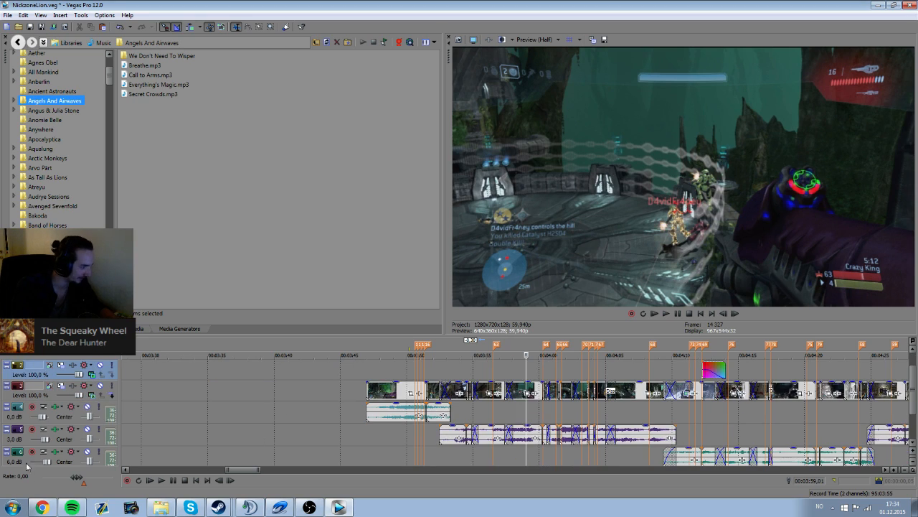
{"action": "key", "text": "space"}
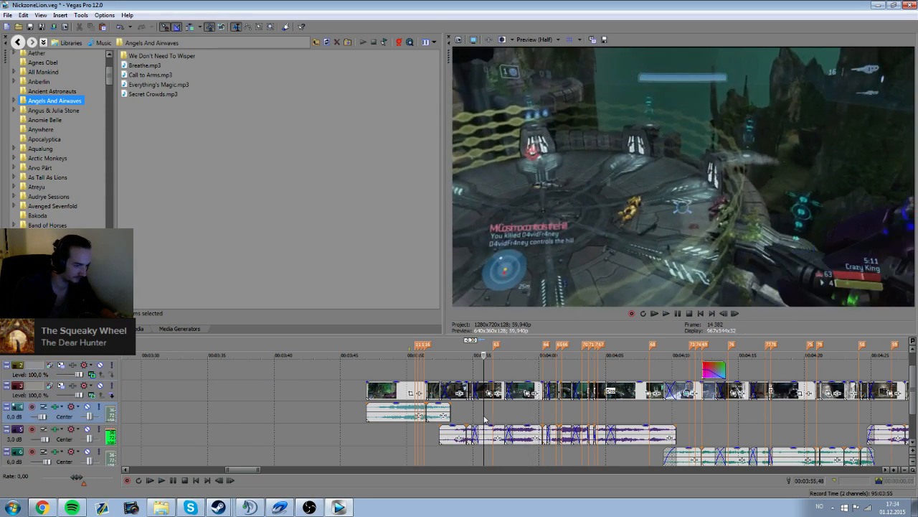
{"action": "left_click", "coordinate": [484, 416]}
{"action": "mouse_move", "coordinate": [526, 434]}
{"action": "left_mouse_down"}
{"action": "mouse_move", "coordinate": [525, 413]}
{"action": "mouse_move", "coordinate": [511, 432]}
{"action": "left_mouse_up"}
{"action": "scroll", "coordinate": [511, 431], "scroll_direction": "up", "scroll_amount": 5}
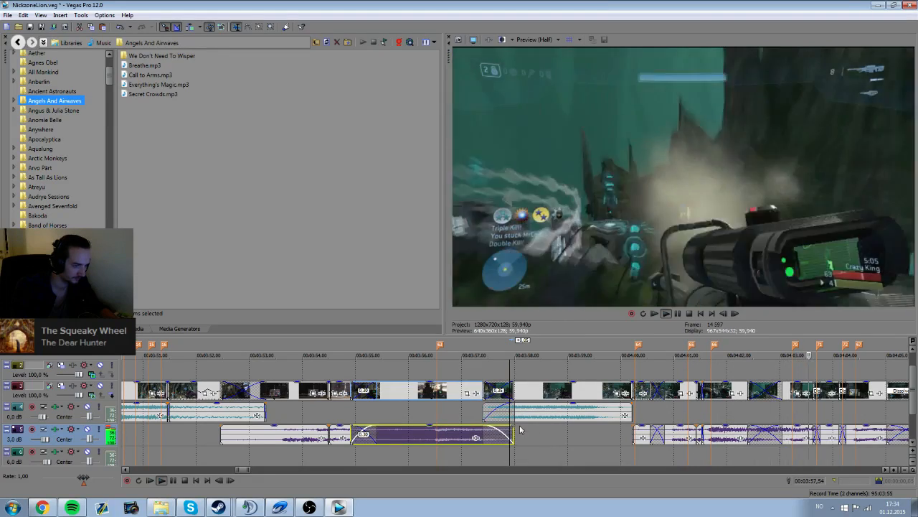
Step: Show the whole gameplay section of the montage, and play the clips from 04:02,24
{"action": "scroll", "coordinate": [527, 427], "scroll_direction": "down", "scroll_amount": 3}
{"action": "scroll", "coordinate": [580, 396], "scroll_direction": "down", "scroll_amount": 2}
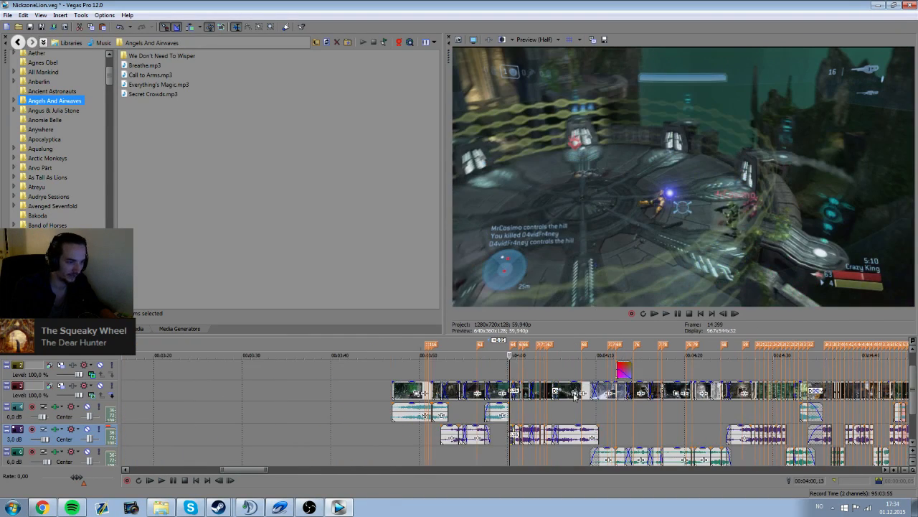
{"action": "scroll", "coordinate": [508, 378], "scroll_direction": "down", "scroll_amount": 1}
{"action": "left_click", "coordinate": [523, 368]}
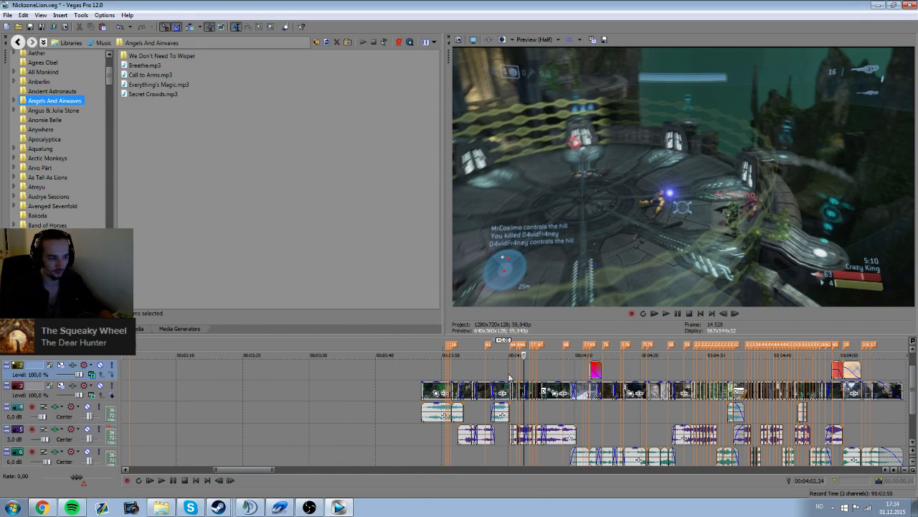
{"action": "key", "text": "space"}
{"action": "key", "text": "space"}
{"action": "key", "text": "space"}
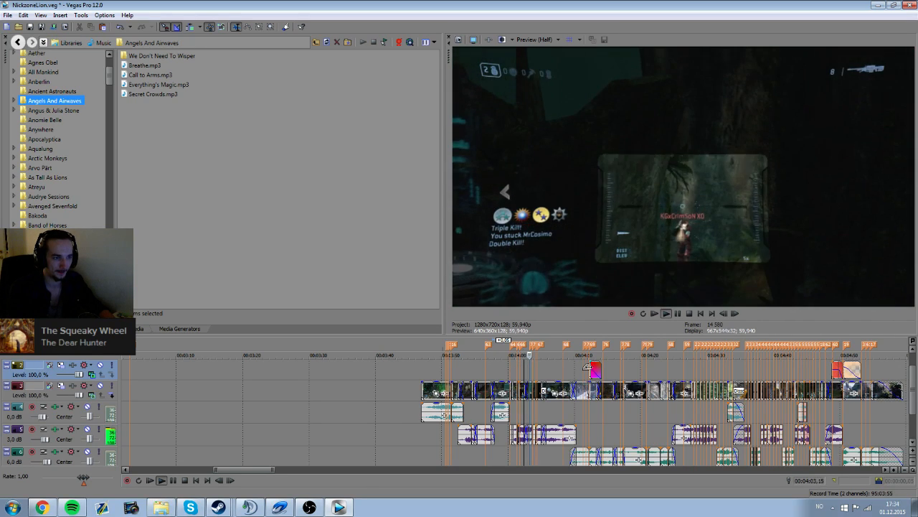
{"action": "key", "text": "space"}
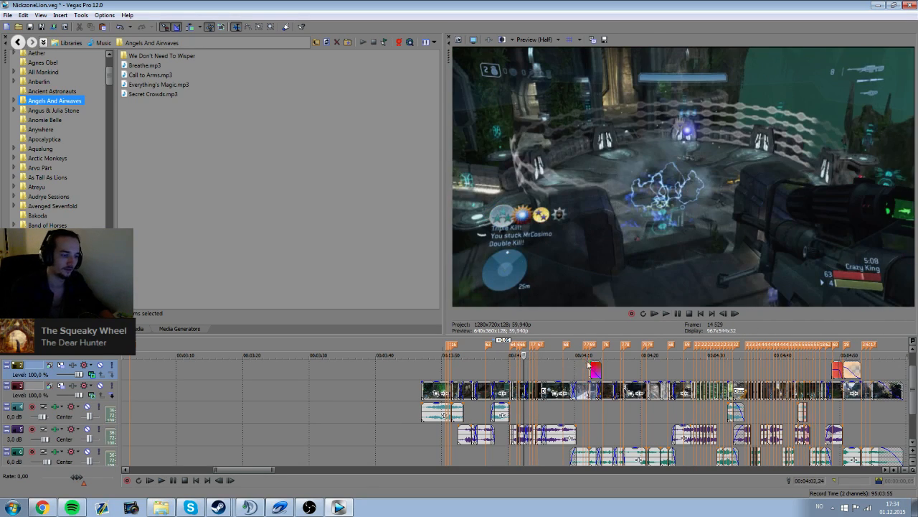
Step: Examine the sniper kill at marker 68 (04:08,20), and play the lead-up to it from about 04:05
{"action": "left_click", "coordinate": [567, 373]}
{"action": "left_click", "coordinate": [562, 372]}
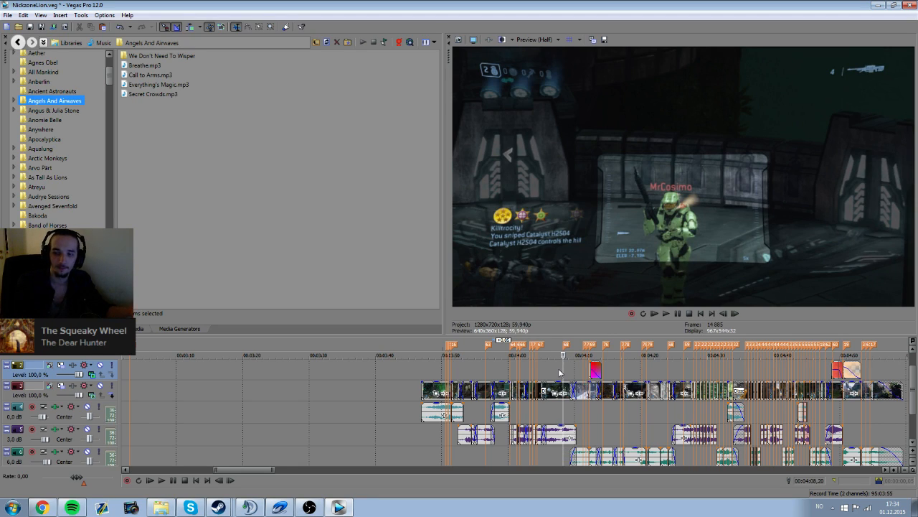
{"action": "scroll", "coordinate": [578, 371], "scroll_direction": "up", "scroll_amount": 3}
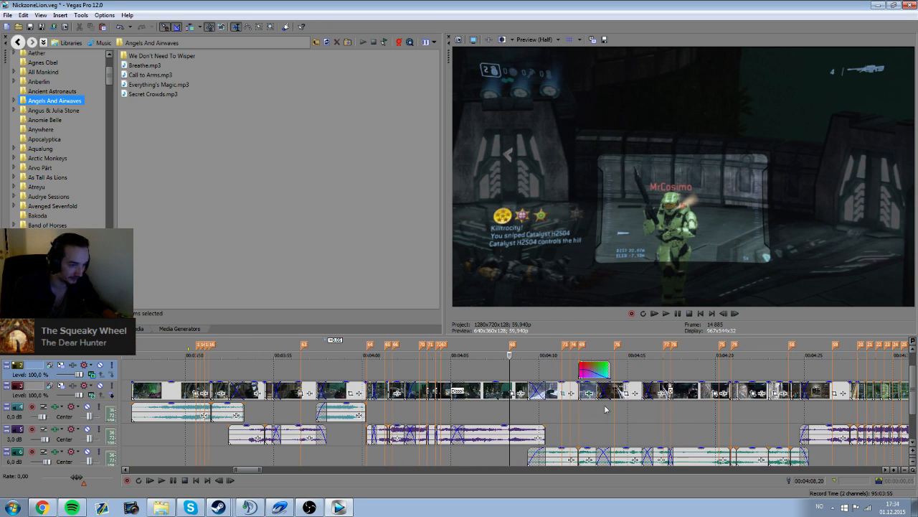
{"action": "left_click", "coordinate": [528, 375]}
{"action": "left_click", "coordinate": [509, 372]}
{"action": "left_click", "coordinate": [461, 372]}
{"action": "key", "text": "space"}
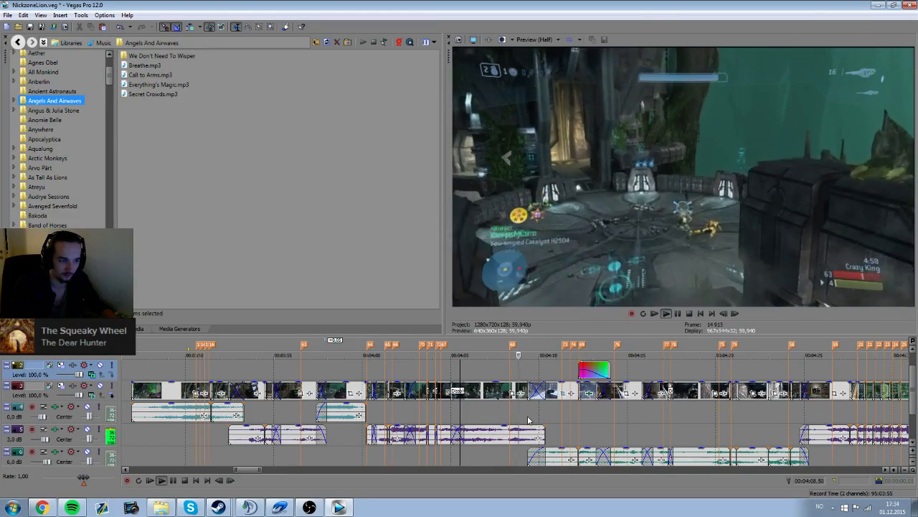
{"action": "left_click", "coordinate": [511, 374]}
{"action": "left_click", "coordinate": [501, 369]}
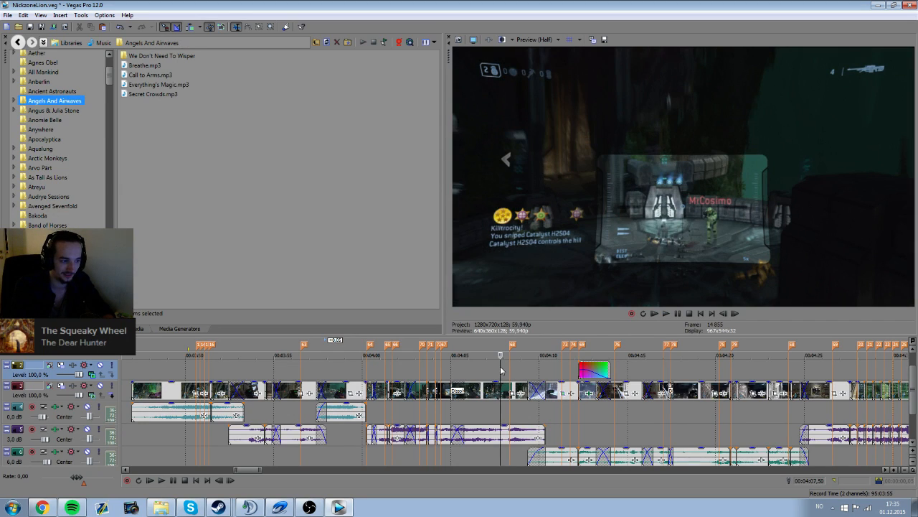
Step: Check the colour flash at 04:12,16 and the filler after marker 68, and play from 04:08,20
{"action": "left_click", "coordinate": [578, 368]}
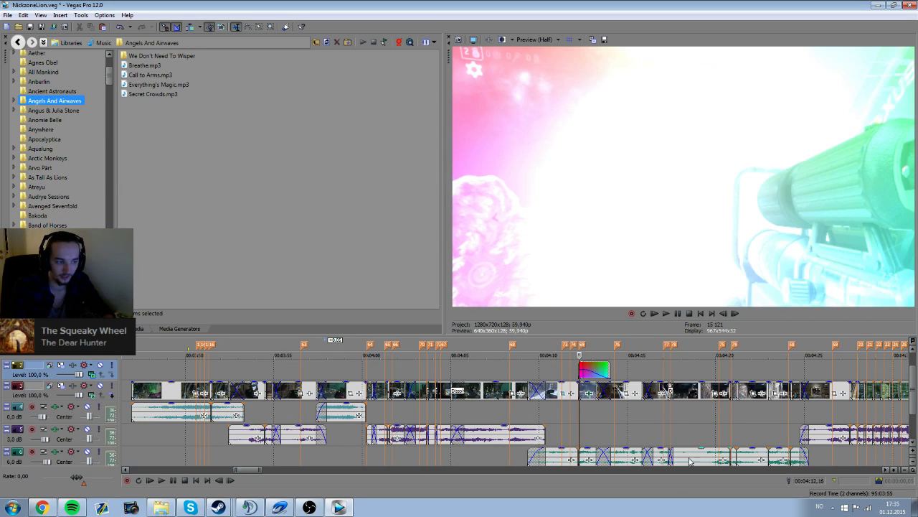
{"action": "left_click", "coordinate": [561, 368]}
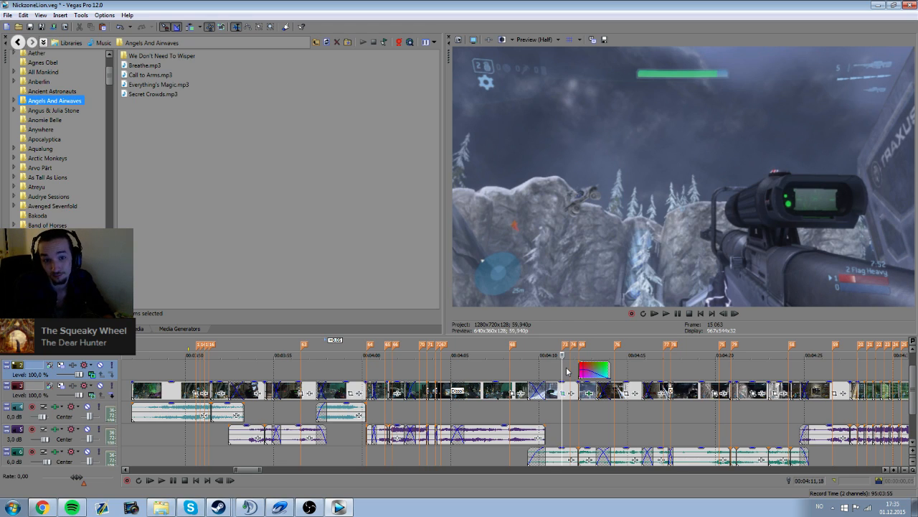
{"action": "left_click", "coordinate": [529, 369]}
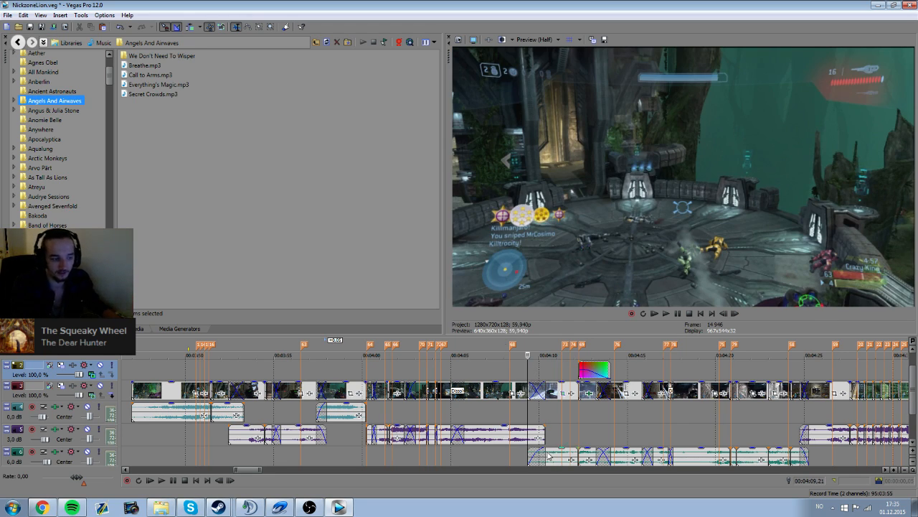
{"action": "left_click", "coordinate": [513, 364]}
{"action": "key", "text": "space"}
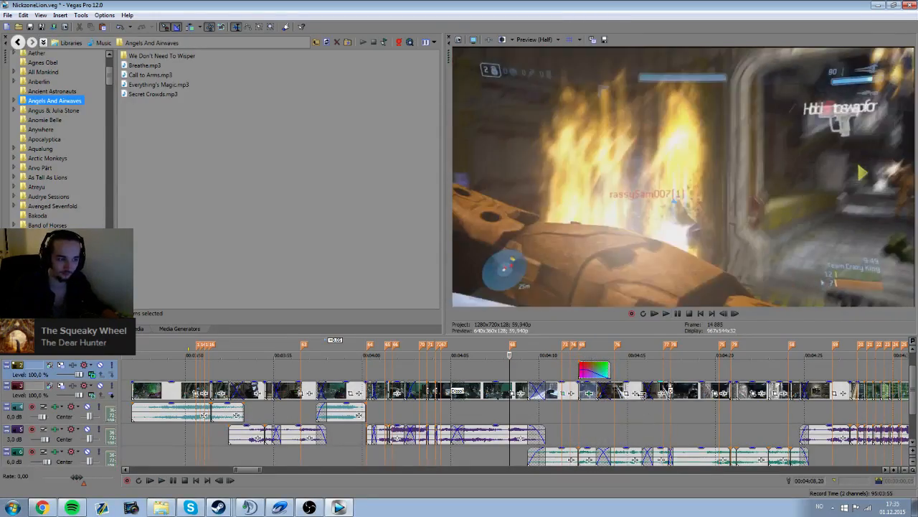
Step: Play the filler footage after the colour flash up to about 04:16, and show the whole gameplay section of the montage
{"action": "left_click", "coordinate": [607, 419]}
{"action": "key", "text": "space"}
{"action": "scroll", "coordinate": [607, 418], "scroll_direction": "down", "scroll_amount": 1}
{"action": "key", "text": "space"}
{"action": "scroll", "coordinate": [607, 417], "scroll_direction": "up", "scroll_amount": 1}
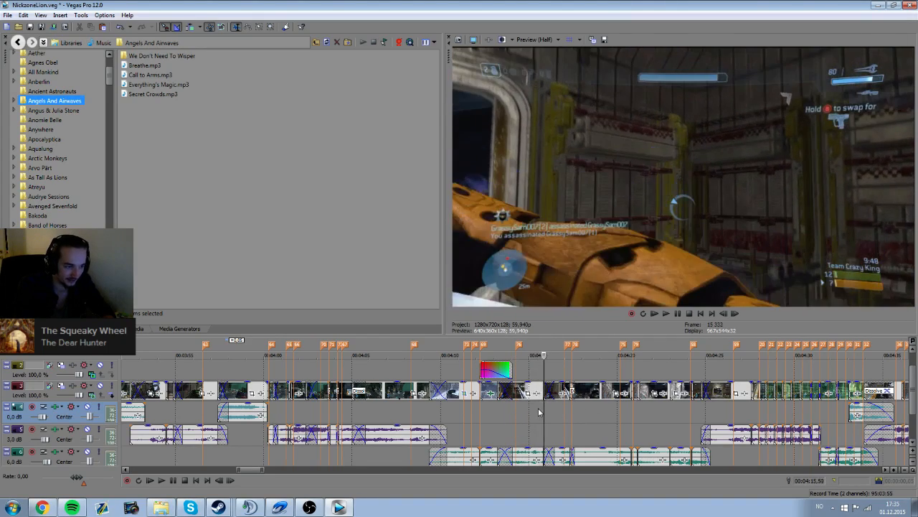
{"action": "scroll", "coordinate": [539, 412], "scroll_direction": "up", "scroll_amount": 5}
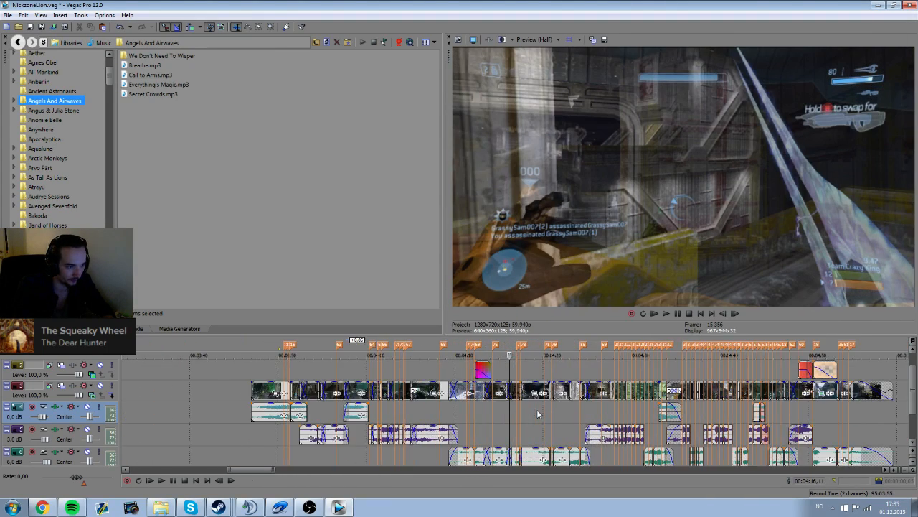
Step: Examine the frames at markers 77 (04:17,01), 78 (04:17,26) and 76 (04:14,15) in the preview
{"action": "left_click", "coordinate": [571, 376]}
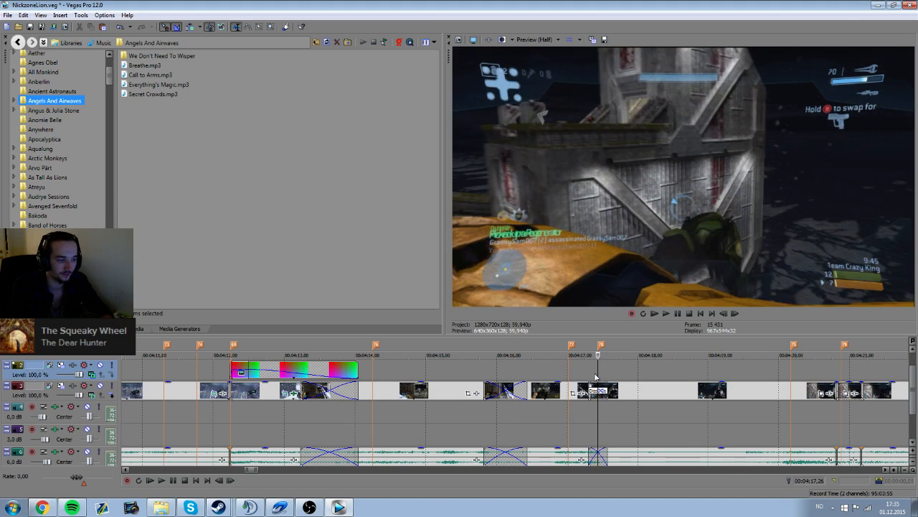
{"action": "left_click", "coordinate": [566, 368]}
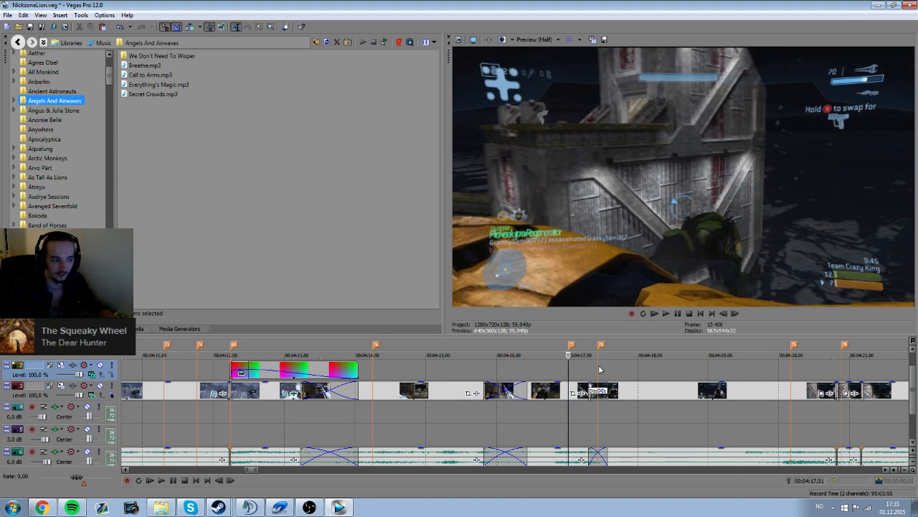
{"action": "left_click", "coordinate": [600, 369]}
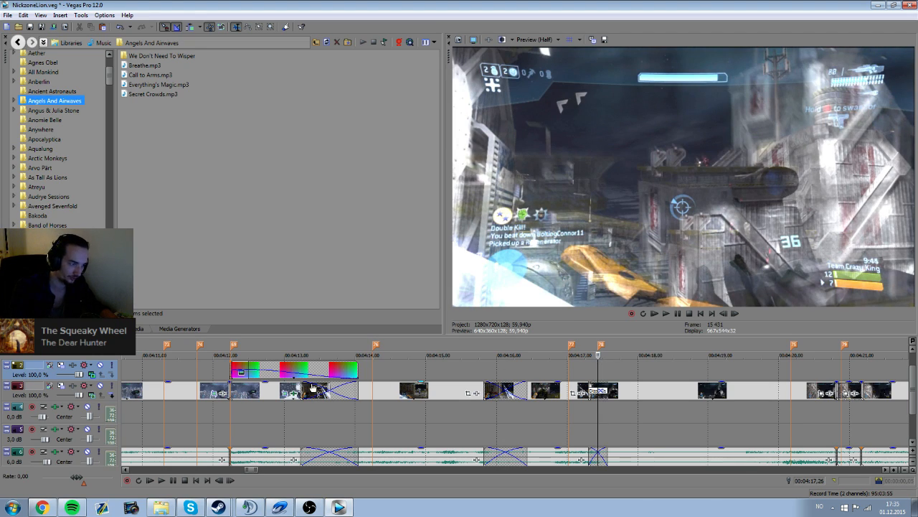
{"action": "left_click", "coordinate": [374, 376]}
{"action": "scroll", "coordinate": [378, 377], "scroll_direction": "down", "scroll_amount": 2}
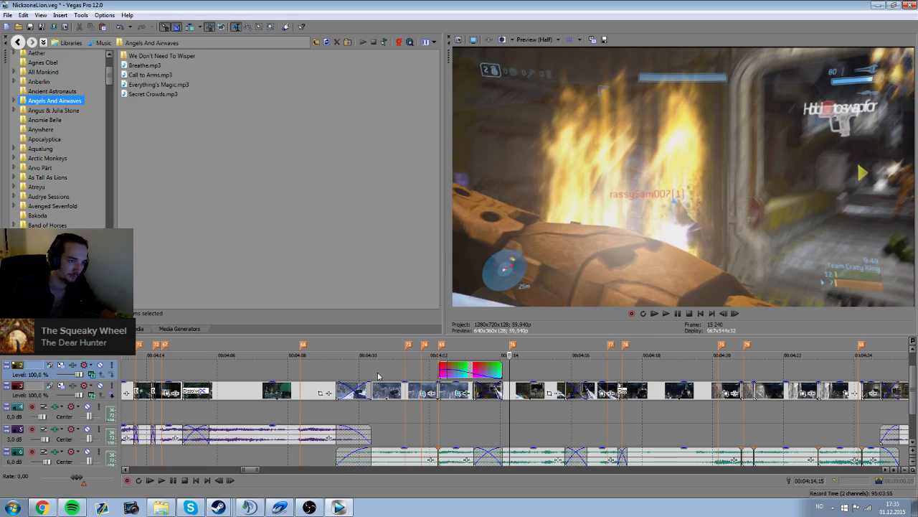
Step: Play the clips from marker 76, and select the time range of the crossfade before marker 77, about 04:15,49 to 04:16,26
{"action": "key", "text": "space"}
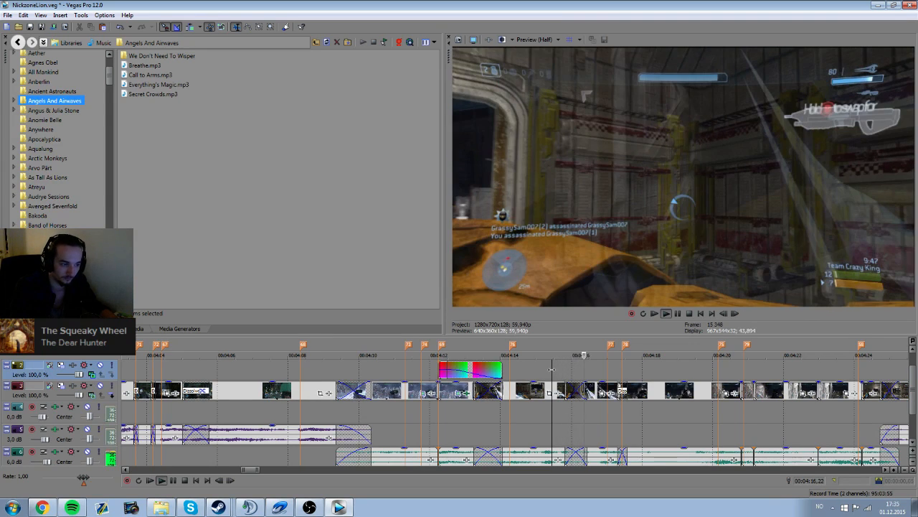
{"action": "key", "text": "space"}
{"action": "left_click", "coordinate": [564, 372]}
{"action": "left_click_drag", "start_coordinate": [588, 375], "coordinate": [561, 371]}
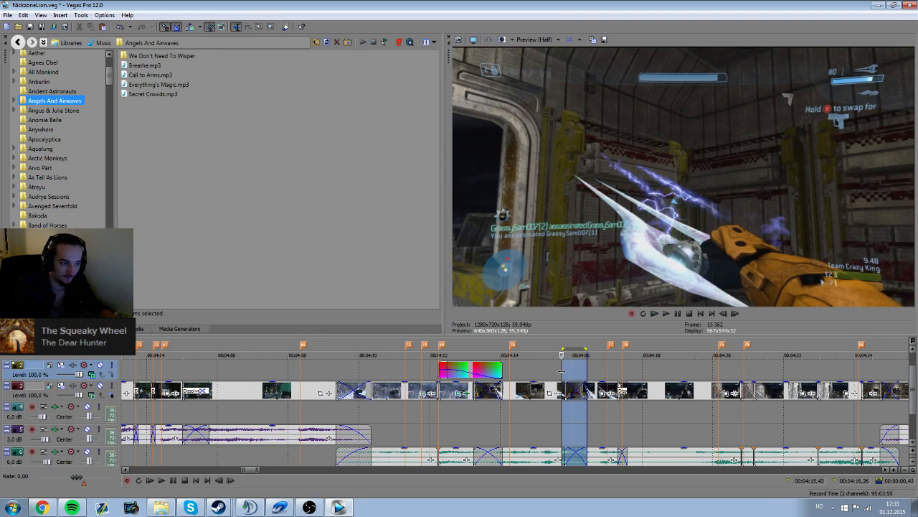
{"action": "left_click", "coordinate": [561, 374]}
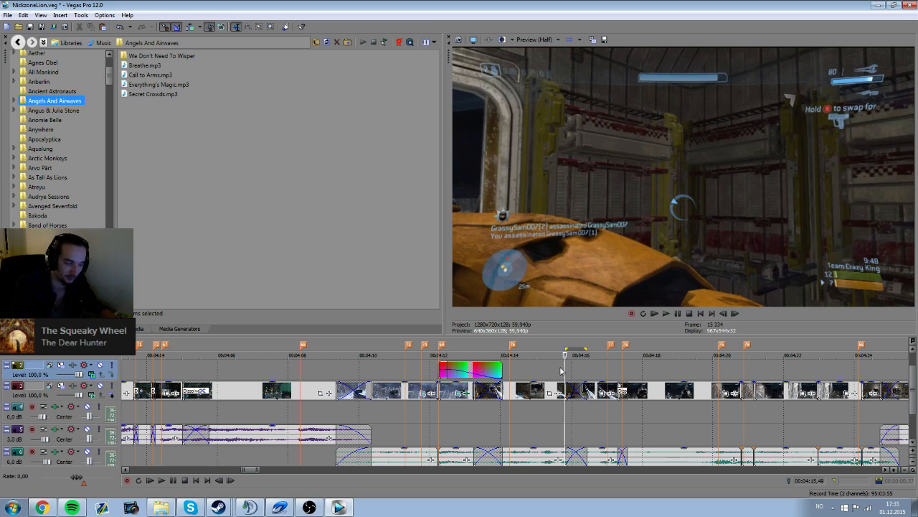
Step: Play from the crossfade at 04:15,49 past marker 78, and return to the kill at marker 77
{"action": "key", "text": "space"}
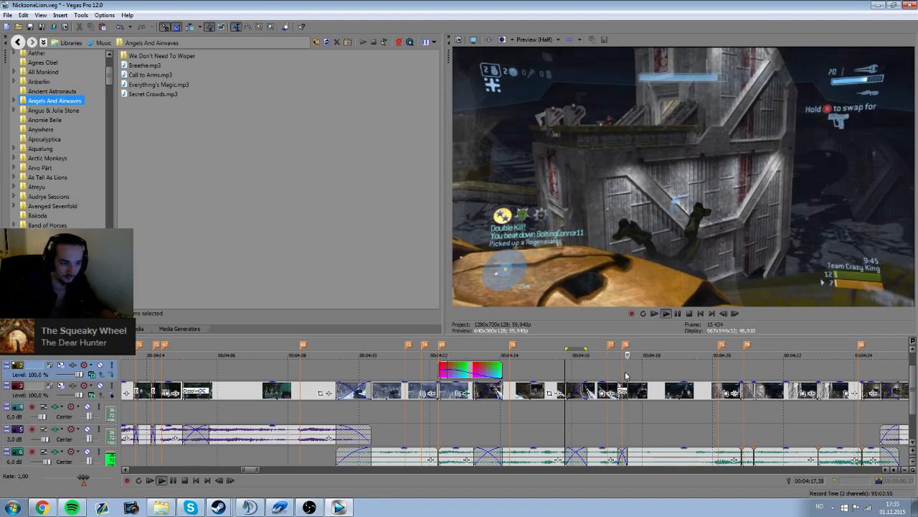
{"action": "left_click", "coordinate": [609, 375]}
{"action": "key", "text": "space"}
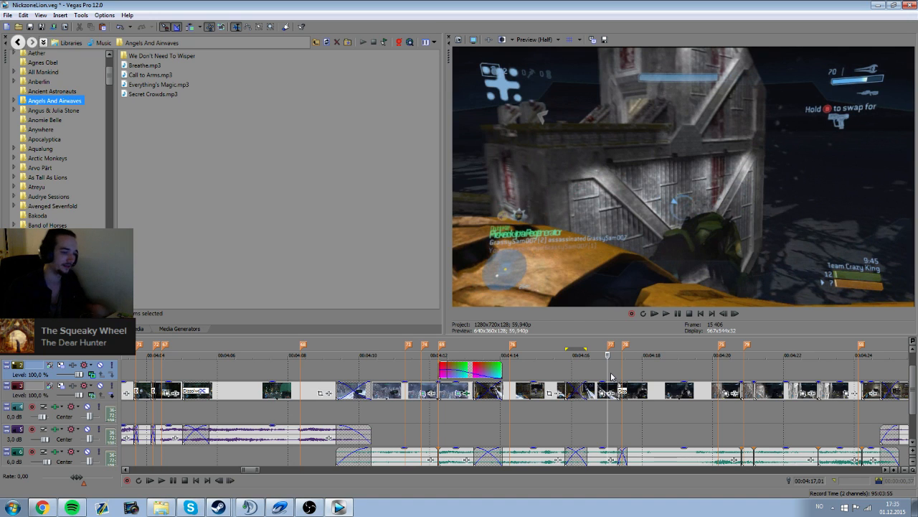
Step: Examine the dissolve at marker 78 frame by frame, forward to 04:17,39 and back to 04:17,17
{"action": "left_click", "coordinate": [612, 375]}
{"action": "scroll", "coordinate": [617, 373], "scroll_direction": "up", "scroll_amount": 5}
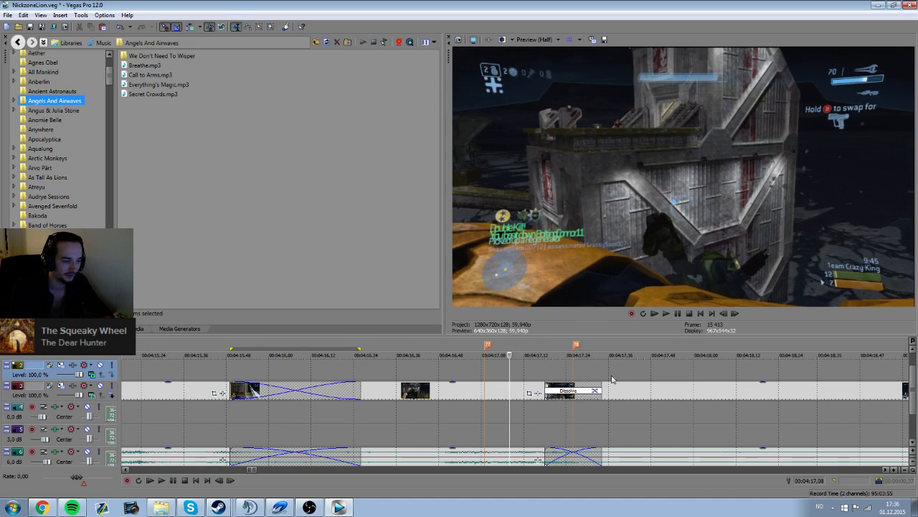
{"action": "left_click", "coordinate": [550, 368]}
{"action": "left_click", "coordinate": [556, 368]}
{"action": "left_click", "coordinate": [560, 368]}
{"action": "left_click", "coordinate": [566, 366]}
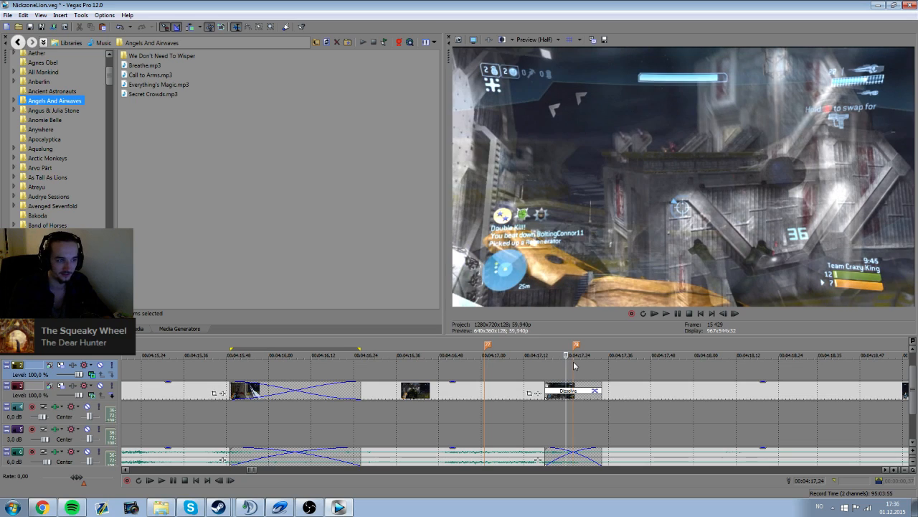
{"action": "key", "text": "Right"}
{"action": "key", "text": "Right"}
{"action": "key", "text": "Right"}
{"action": "key", "text": "Right"}
{"action": "key", "text": "Right"}
{"action": "key", "text": "Right"}
{"action": "key", "text": "Right"}
{"action": "key", "text": "Right"}
{"action": "key", "text": "Right"}
{"action": "key", "text": "Right"}
{"action": "key", "text": "Right"}
{"action": "key", "text": "Right"}
{"action": "key", "text": "Right"}
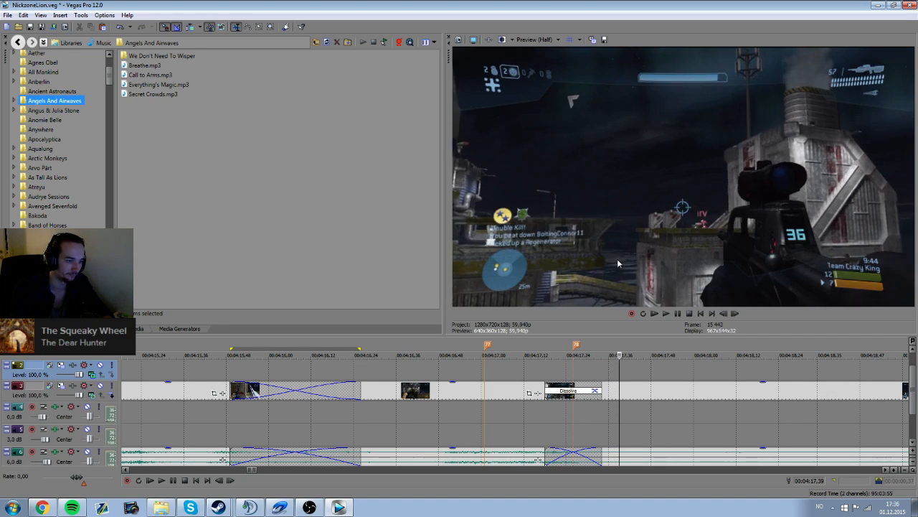
{"action": "key", "text": "Left"}
{"action": "key", "text": "Left"}
{"action": "key", "text": "Left"}
{"action": "key", "text": "Left"}
{"action": "key", "text": "Left"}
{"action": "key", "text": "Left"}
{"action": "key", "text": "Left"}
{"action": "key", "text": "Left"}
{"action": "key", "text": "Left"}
{"action": "key", "text": "Left"}
{"action": "key", "text": "Left"}
{"action": "key", "text": "Left"}
{"action": "key", "text": "Left"}
{"action": "key", "text": "Left"}
{"action": "key", "text": "Left"}
{"action": "key", "text": "Left"}
{"action": "key", "text": "Left"}
{"action": "key", "text": "Left"}
{"action": "key", "text": "Left"}
{"action": "key", "text": "Left"}
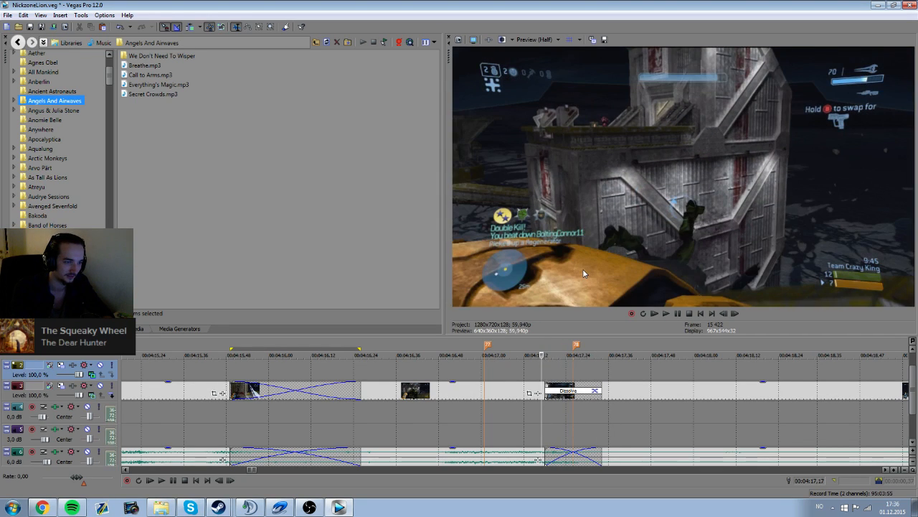
Step: Play the dissolve at marker 78, and review the clips from just before marker 77 to about 04:22
{"action": "key", "text": "space"}
{"action": "left_click", "coordinate": [462, 372]}
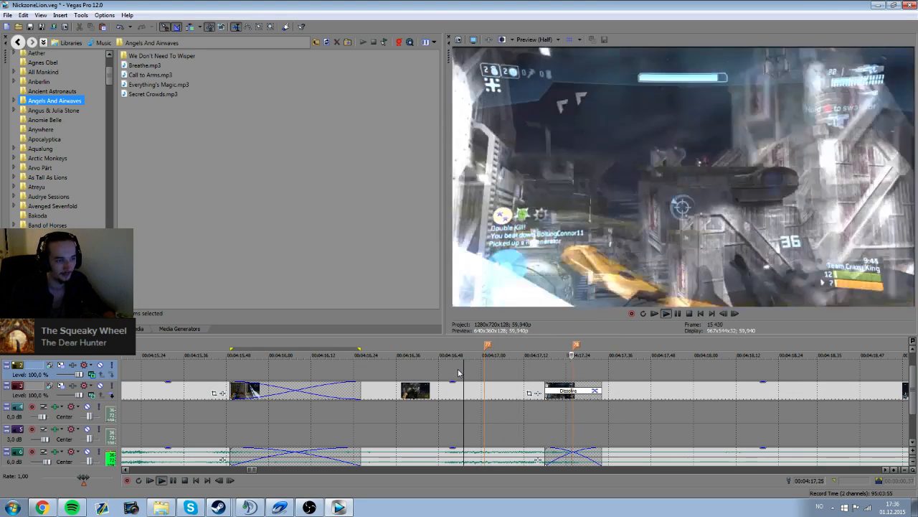
{"action": "scroll", "coordinate": [460, 372], "scroll_direction": "down", "scroll_amount": 3}
{"action": "key", "text": "space"}
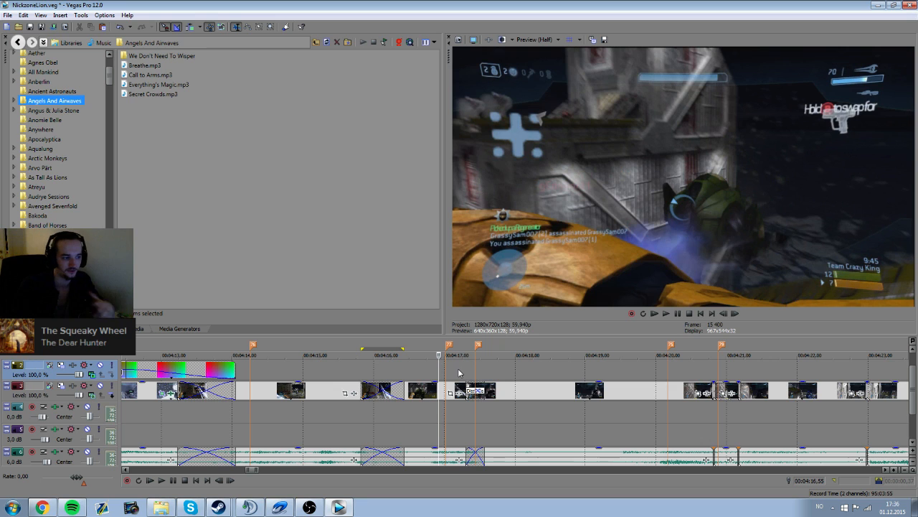
{"action": "left_click", "coordinate": [490, 371]}
{"action": "scroll", "coordinate": [491, 373], "scroll_direction": "down", "scroll_amount": 3}
{"action": "key", "text": "space"}
{"action": "left_click", "coordinate": [572, 372]}
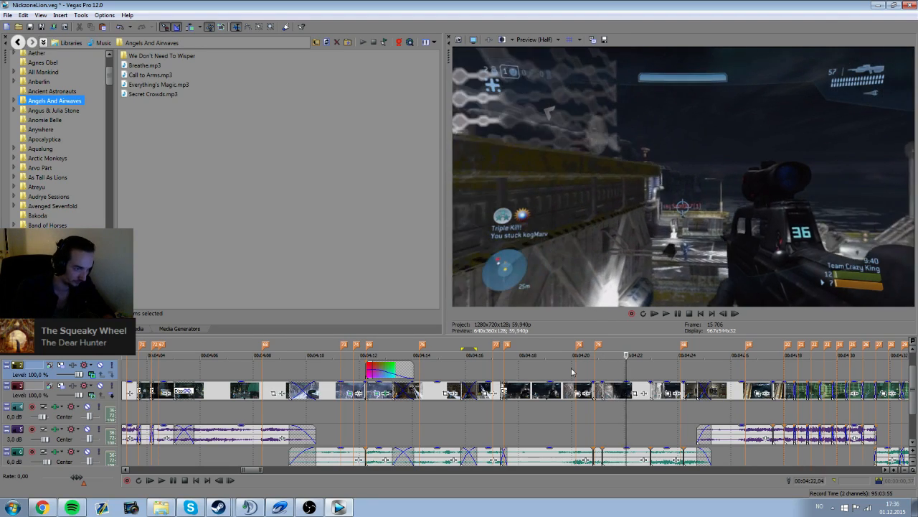
Step: Examine the kill at the 04:26,34 marker, and play the lead-up to the next rapid sequence from 04:27,27
{"action": "scroll", "coordinate": [572, 372], "scroll_direction": "down", "scroll_amount": 3}
{"action": "left_click", "coordinate": [540, 371]}
{"action": "scroll", "coordinate": [539, 373], "scroll_direction": "up", "scroll_amount": 3}
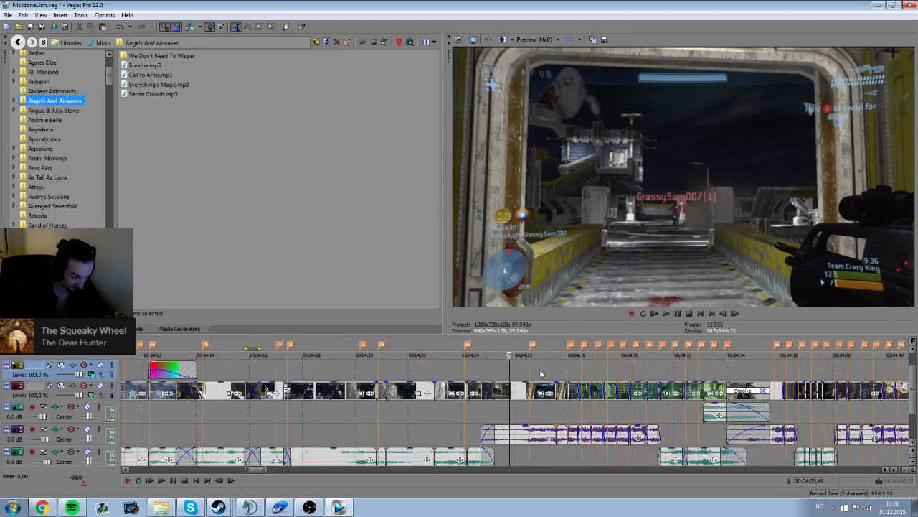
{"action": "scroll", "coordinate": [539, 372], "scroll_direction": "up", "scroll_amount": 1}
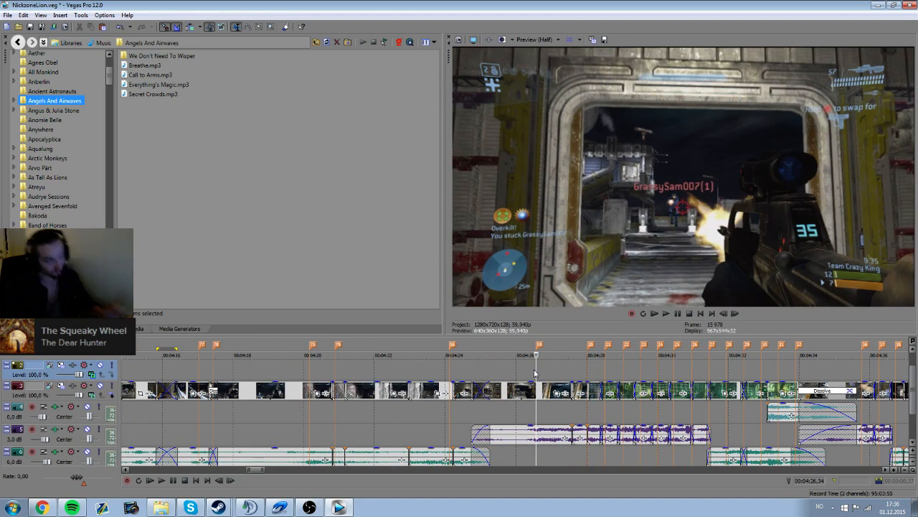
{"action": "left_click", "coordinate": [588, 372]}
{"action": "left_click", "coordinate": [568, 373]}
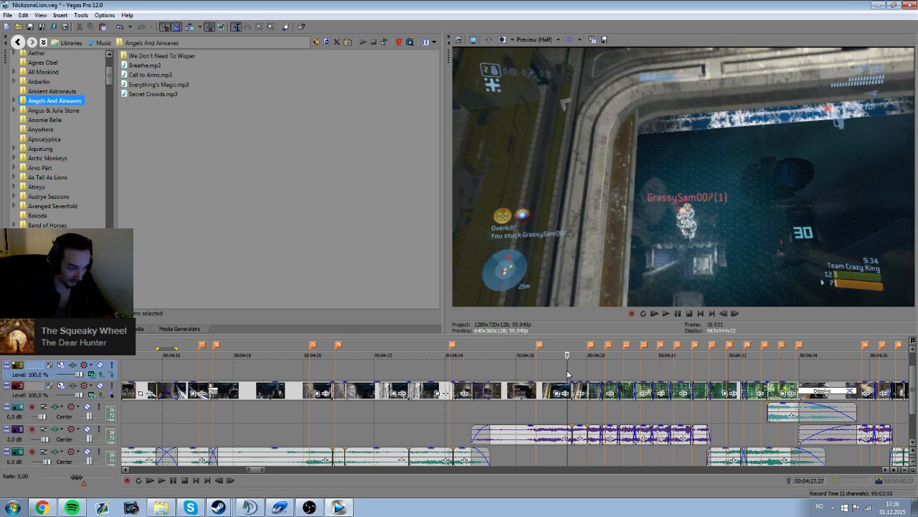
{"action": "key", "text": "space"}
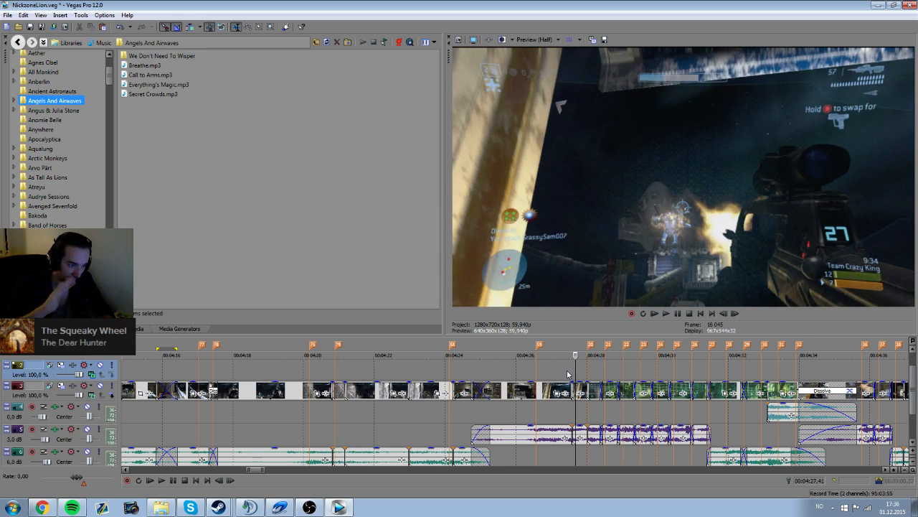
Step: Mute video track 3 and the gameplay audio on tracks 4, 5 and 6
{"action": "left_click", "coordinate": [100, 385]}
{"action": "left_click", "coordinate": [88, 406]}
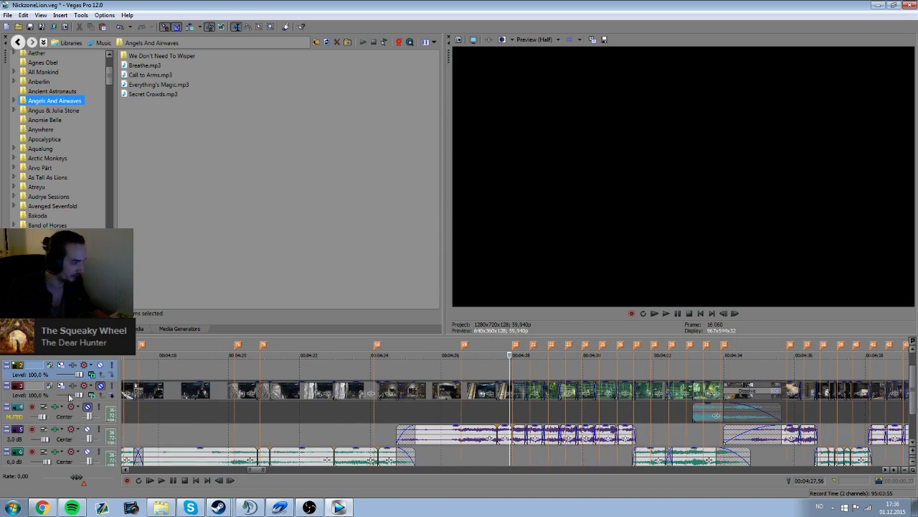
{"action": "left_click", "coordinate": [88, 429]}
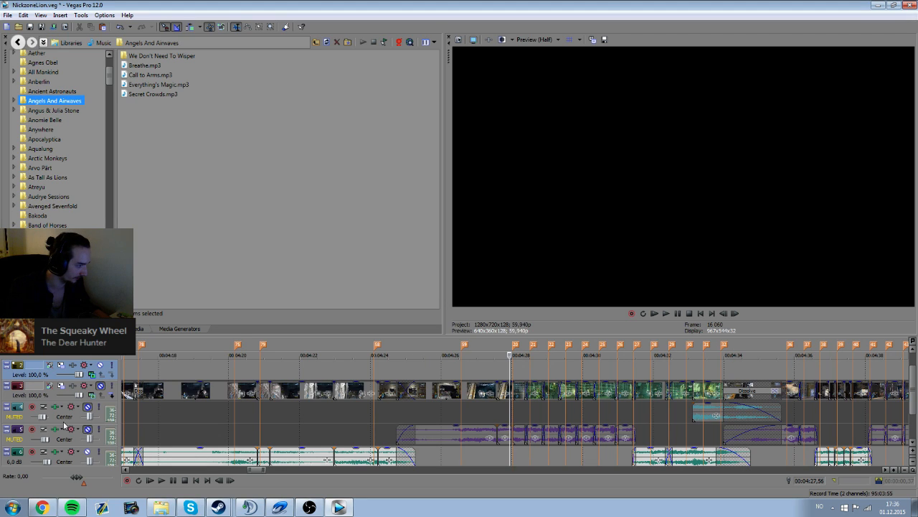
{"action": "left_click", "coordinate": [88, 454]}
Step: Play only the music on track 1 from the 04:26,34 marker through the closely spaced beat markers
{"action": "scroll", "coordinate": [586, 421], "scroll_direction": "up", "scroll_amount": 1}
{"action": "left_click", "coordinate": [460, 394]}
{"action": "key", "text": "space"}
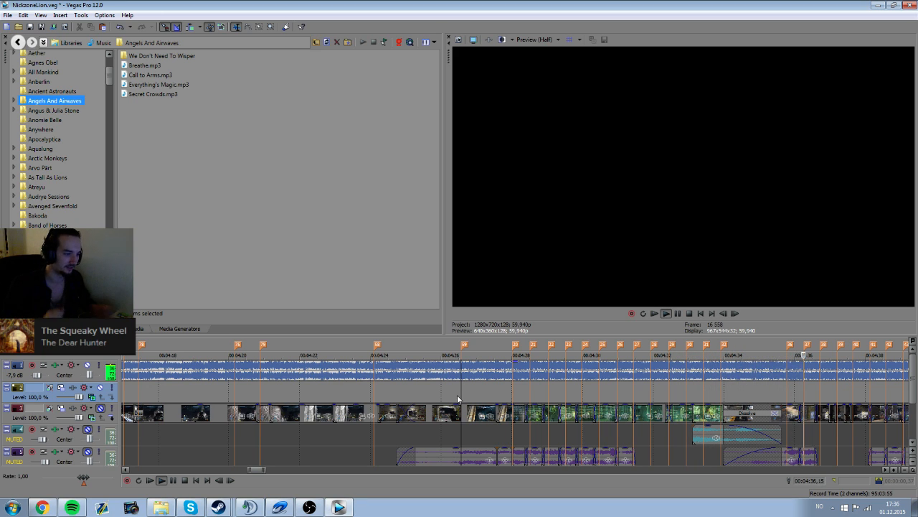
{"action": "scroll", "coordinate": [467, 393], "scroll_direction": "down", "scroll_amount": 3}
{"action": "key", "text": "space"}
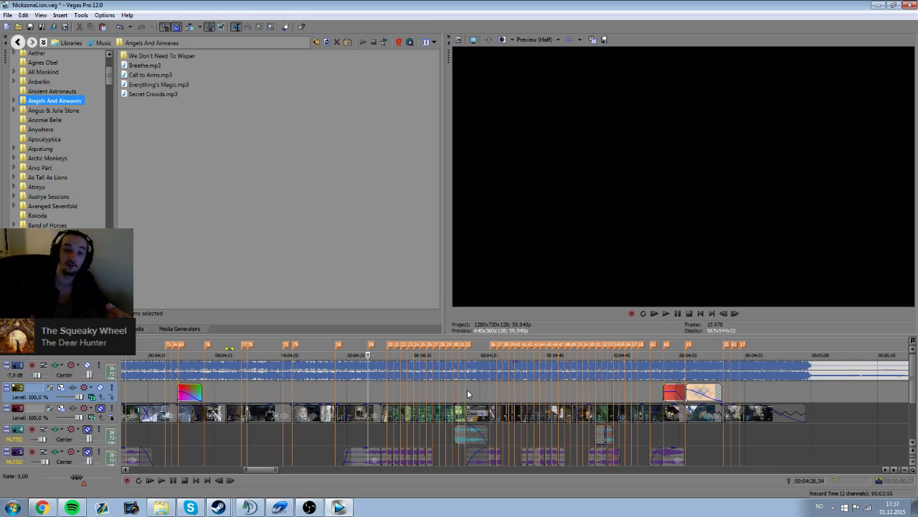
Step: Unmute video track 3 and audio tracks 4 and 5
{"action": "left_click", "coordinate": [100, 408]}
{"action": "left_click", "coordinate": [87, 429]}
{"action": "left_click", "coordinate": [86, 451]}
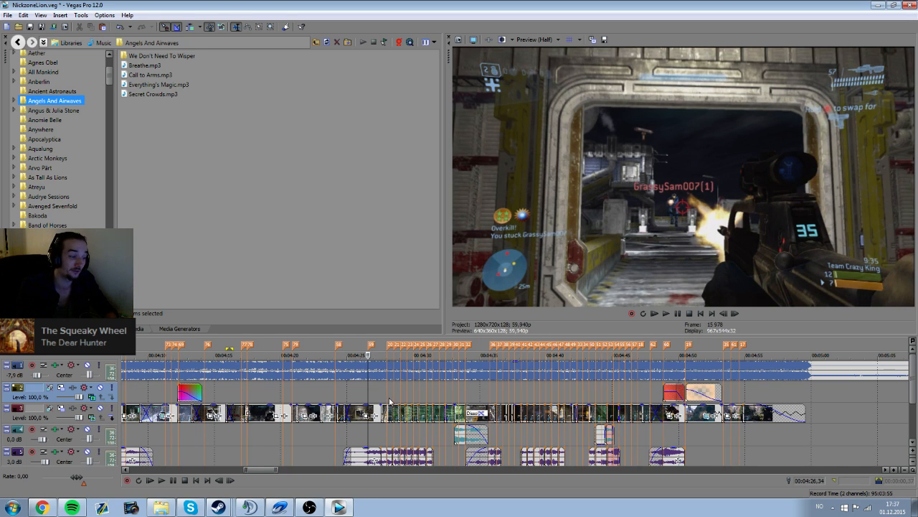
Step: Scrub and play the green-tinted gameplay clips between markers 20 and 32, and mark the time range up to marker 23
{"action": "left_click", "coordinate": [387, 400]}
{"action": "scroll", "coordinate": [404, 405], "scroll_direction": "up", "scroll_amount": 1}
{"action": "scroll", "coordinate": [442, 384], "scroll_direction": "up", "scroll_amount": 2}
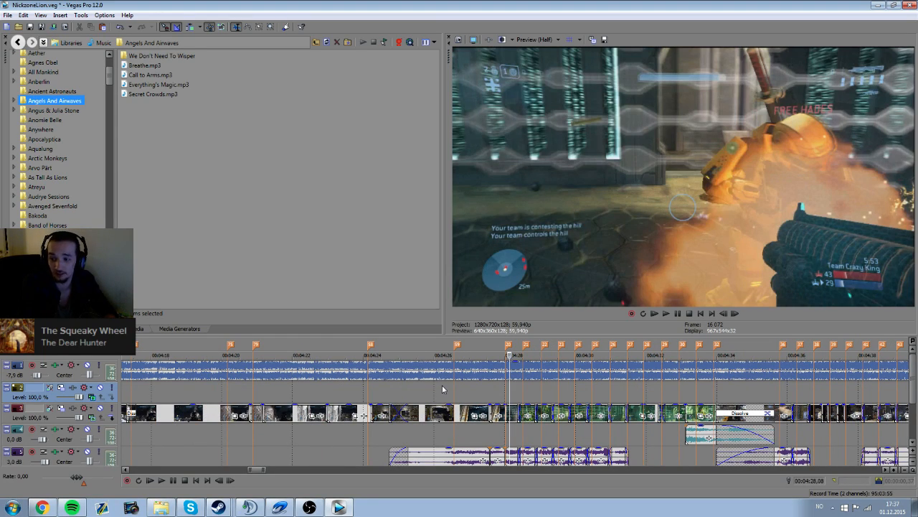
{"action": "left_click", "coordinate": [628, 392]}
{"action": "left_click", "coordinate": [599, 392]}
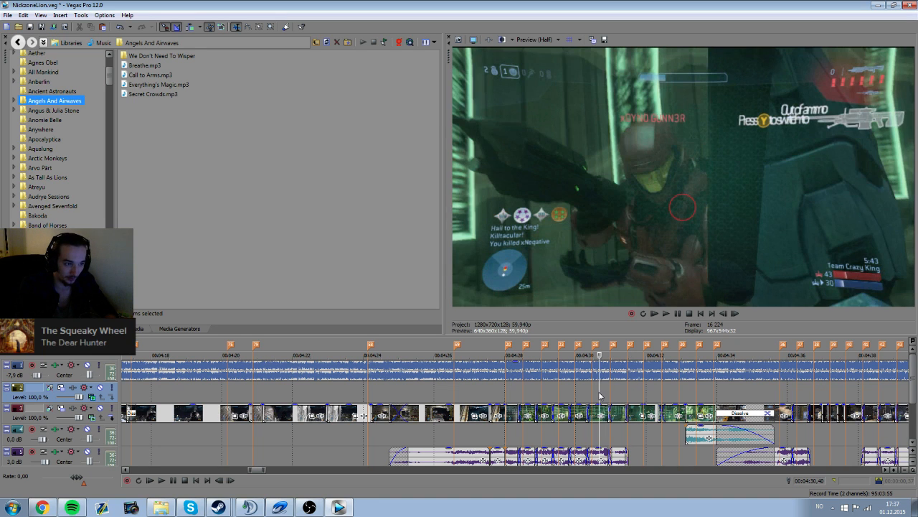
{"action": "key", "text": "space"}
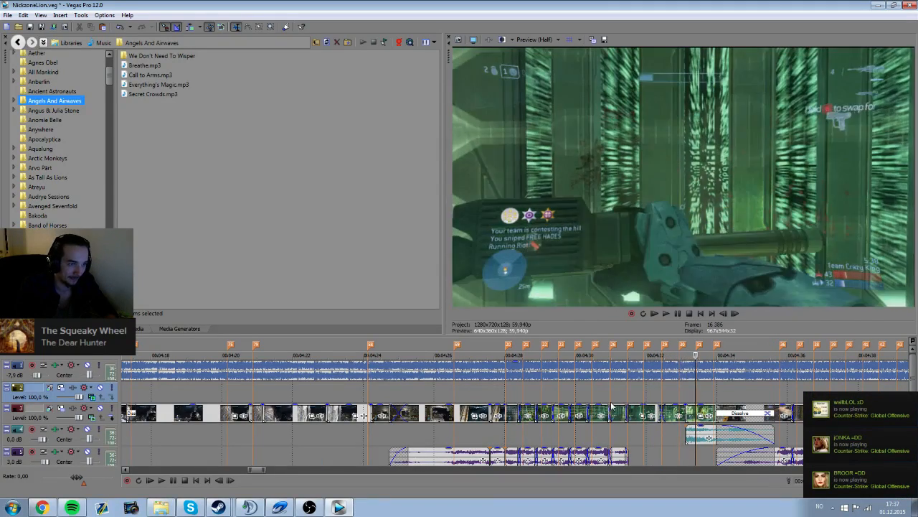
{"action": "left_click_drag", "start_coordinate": [489, 397], "coordinate": [558, 393]}
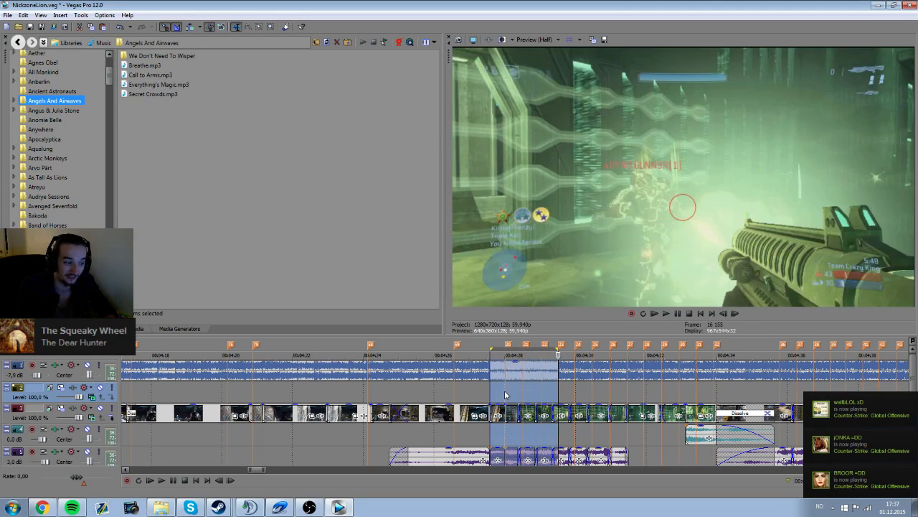
{"action": "left_click", "coordinate": [505, 392]}
{"action": "scroll", "coordinate": [624, 391], "scroll_direction": "up", "scroll_amount": 3}
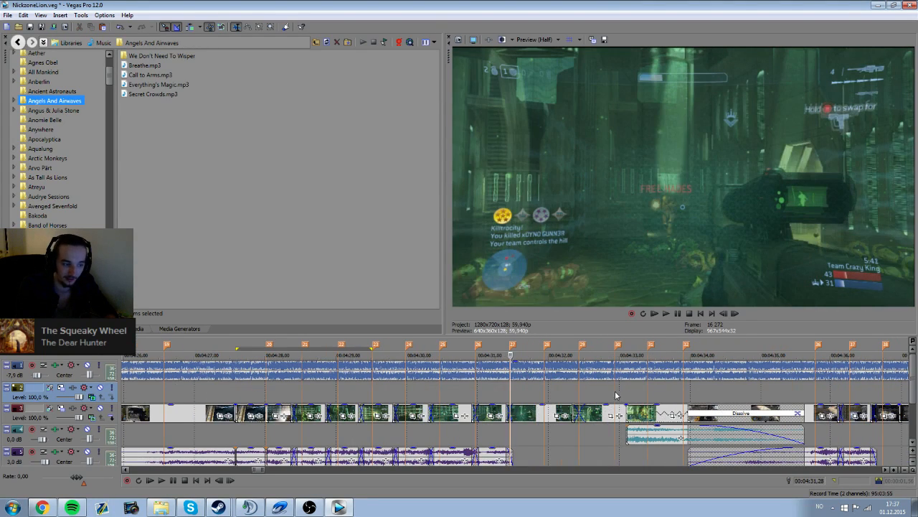
Step: Compare frames around the cuts at markers 25, 26 and 27 in the green-tinted gameplay section
{"action": "left_click", "coordinate": [548, 393]}
{"action": "left_click", "coordinate": [487, 393]}
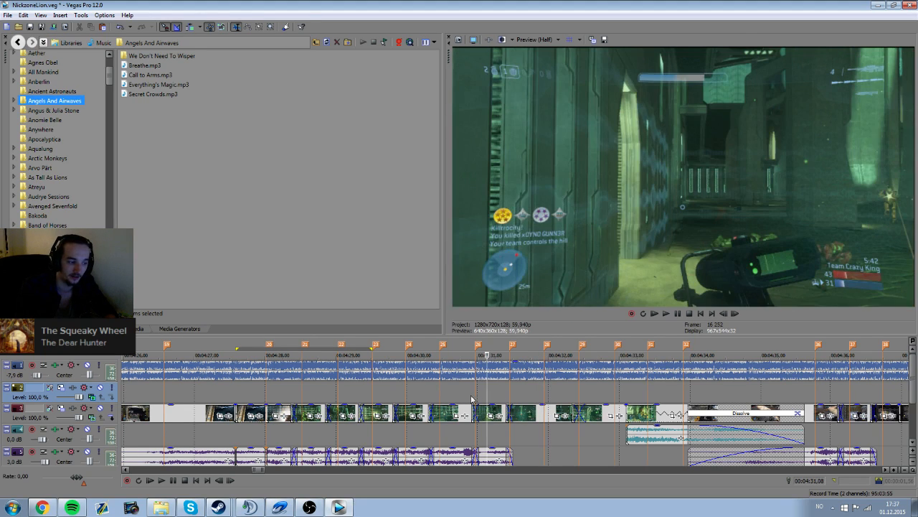
{"action": "left_click", "coordinate": [473, 393]}
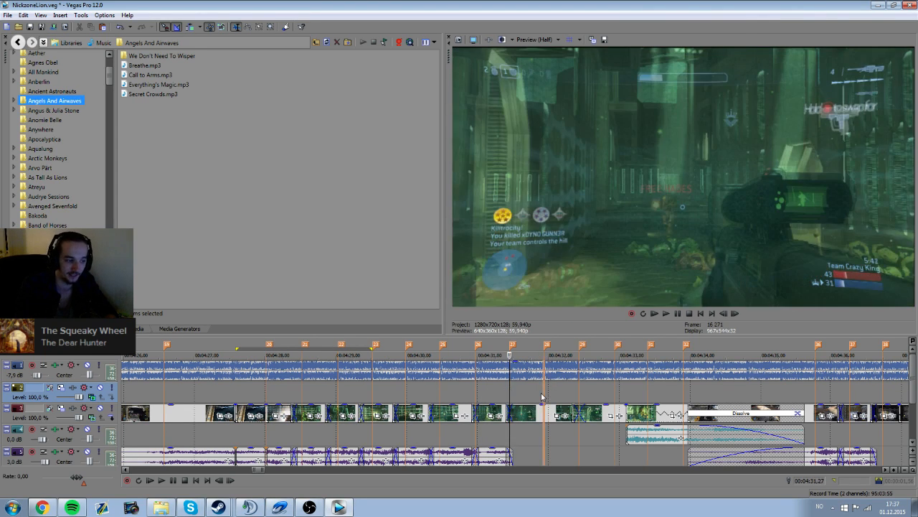
{"action": "left_click", "coordinate": [496, 398]}
{"action": "left_click", "coordinate": [266, 399]}
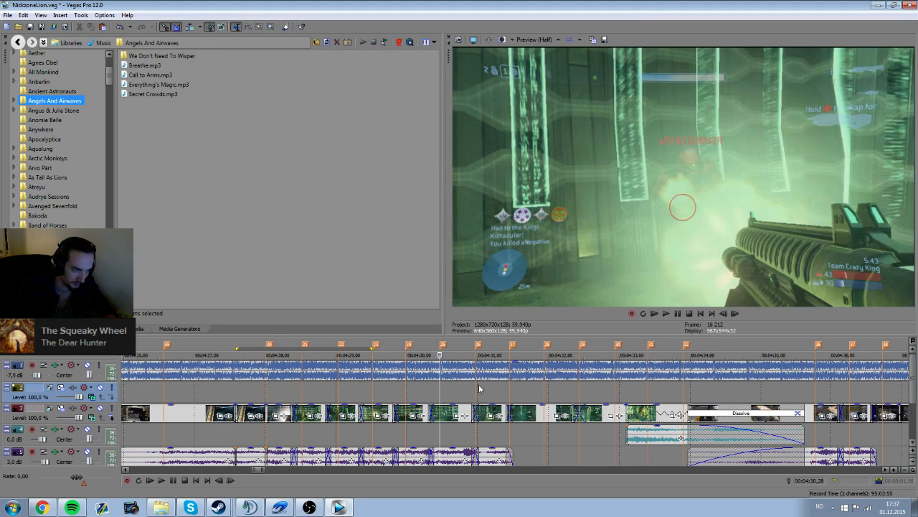
{"action": "left_click", "coordinate": [479, 388]}
{"action": "left_click", "coordinate": [441, 394]}
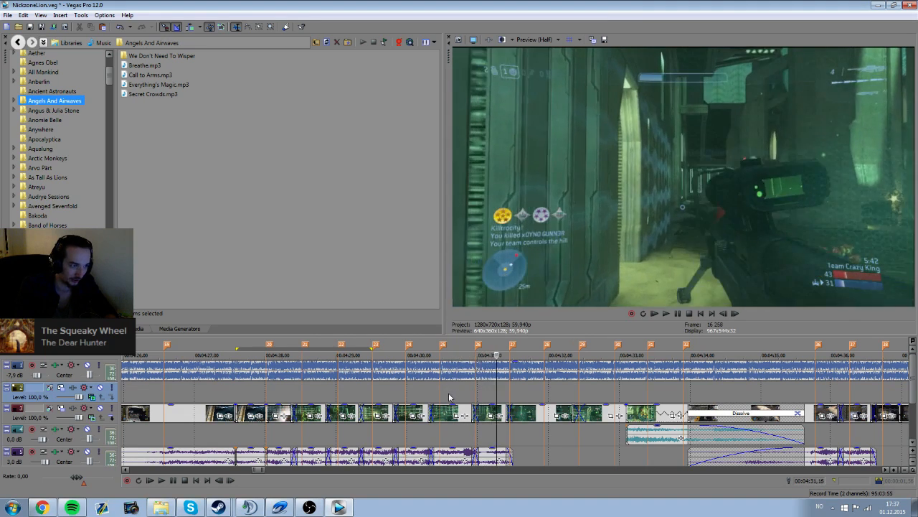
{"action": "left_click", "coordinate": [473, 399]}
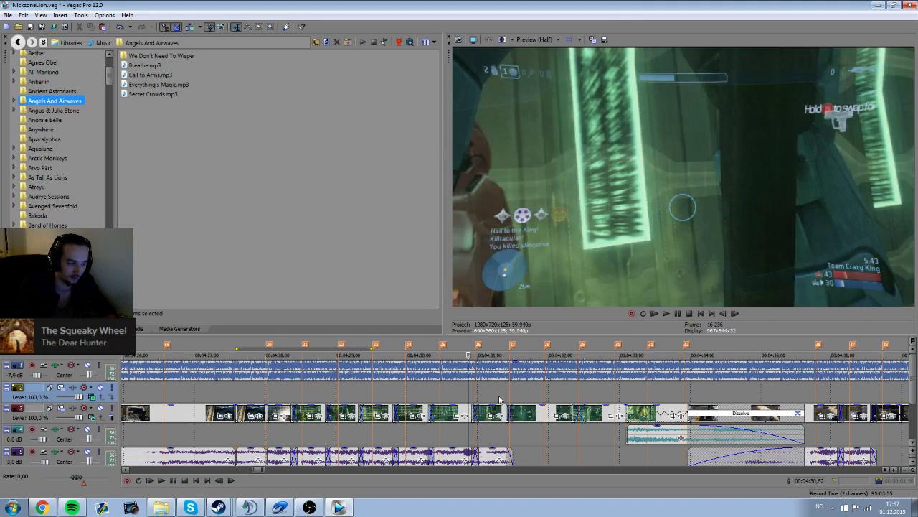
Step: Examine the clips between markers 26 and 28 frame by frame to see how the action lands on the beat markers
{"action": "key", "text": "Right"}
{"action": "key", "text": "Right"}
{"action": "key", "text": "Right"}
{"action": "key", "text": "Right"}
{"action": "key", "text": "Right"}
{"action": "key", "text": "Right"}
{"action": "key", "text": "Right"}
{"action": "key", "text": "Right"}
{"action": "key", "text": "Right"}
{"action": "key", "text": "Right"}
{"action": "key", "text": "Right"}
{"action": "key", "text": "Right"}
{"action": "key", "text": "Right"}
{"action": "key", "text": "Right"}
{"action": "key", "text": "Right"}
{"action": "key", "text": "Right"}
{"action": "key", "text": "Right"}
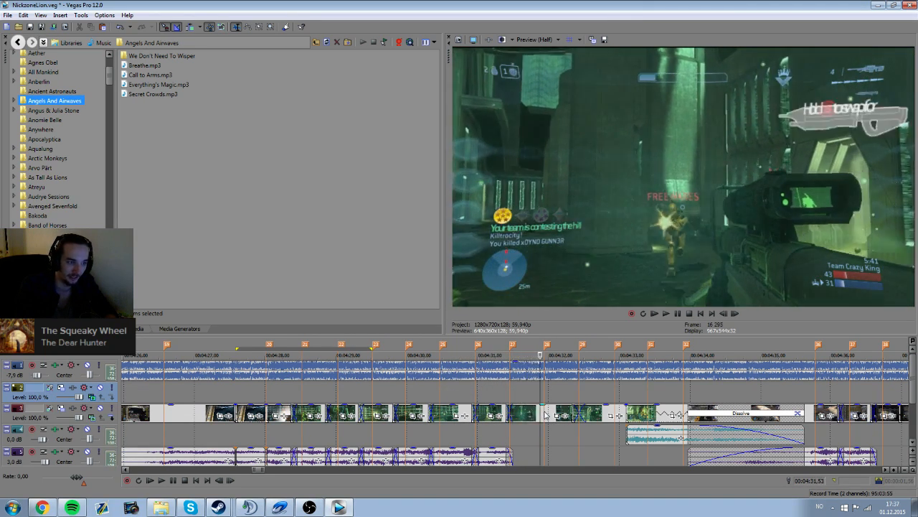
{"action": "key", "text": "Left"}
{"action": "key", "text": "Left"}
{"action": "key", "text": "Left"}
{"action": "key", "text": "Left"}
{"action": "key", "text": "Left"}
{"action": "key", "text": "Left"}
{"action": "key", "text": "Left"}
{"action": "key", "text": "Left"}
{"action": "key", "text": "Left"}
{"action": "key", "text": "Left"}
{"action": "key", "text": "space"}
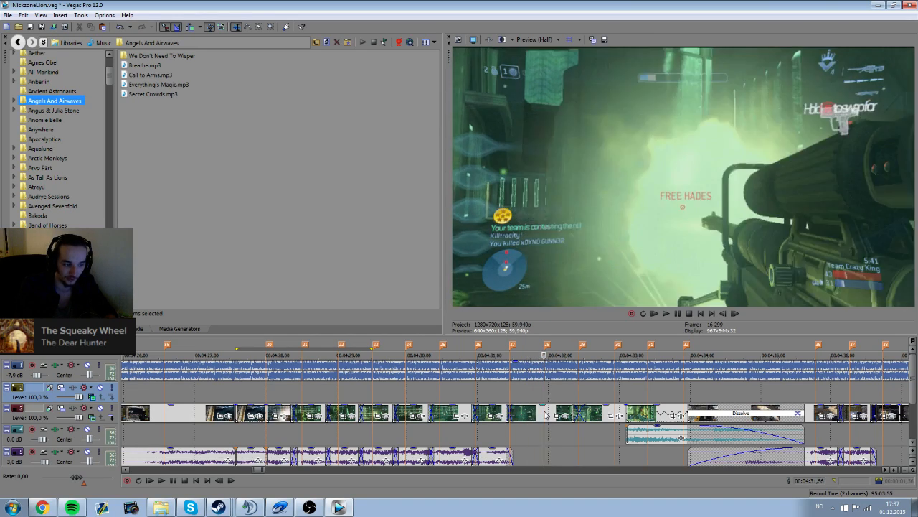
Step: Examine the clips from marker 28 to marker 32, comparing the shot moments with the beat markers
{"action": "key", "text": "Right"}
{"action": "key", "text": "Right"}
{"action": "key", "text": "Right"}
{"action": "key", "text": "Right"}
{"action": "key", "text": "Right"}
{"action": "key", "text": "Right"}
{"action": "key", "text": "Right"}
{"action": "key", "text": "Right"}
{"action": "key", "text": "Right"}
{"action": "key", "text": "Right"}
{"action": "key", "text": "Right"}
{"action": "key", "text": "Right"}
{"action": "key", "text": "Right"}
{"action": "key", "text": "Right"}
{"action": "key", "text": "Right"}
{"action": "key", "text": "Right"}
{"action": "key", "text": "Right"}
{"action": "key", "text": "Right"}
{"action": "key", "text": "Right"}
{"action": "key", "text": "Right"}
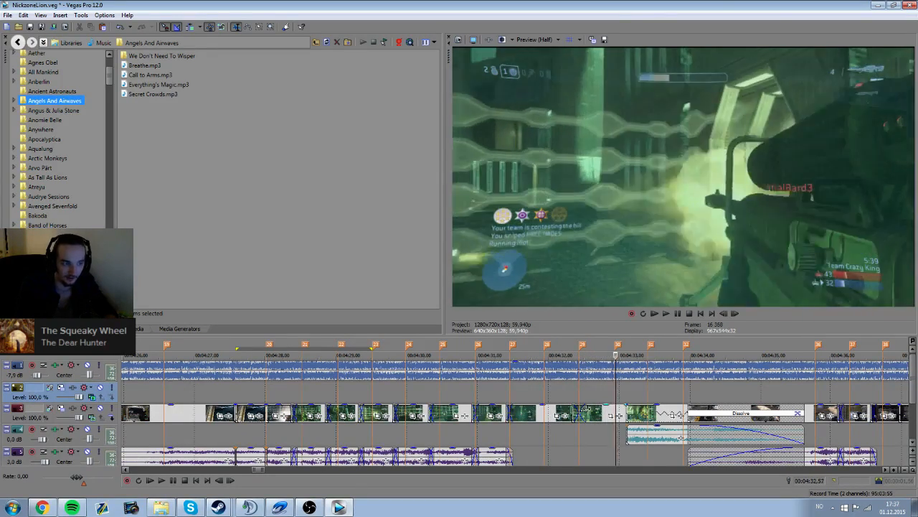
{"action": "left_click", "coordinate": [580, 392]}
{"action": "left_click", "coordinate": [543, 393]}
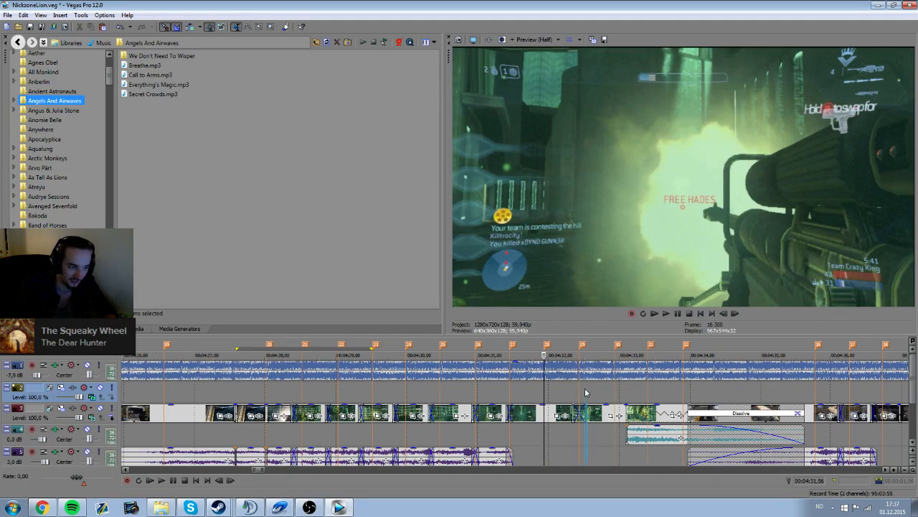
{"action": "left_click", "coordinate": [587, 395]}
{"action": "left_click", "coordinate": [611, 391]}
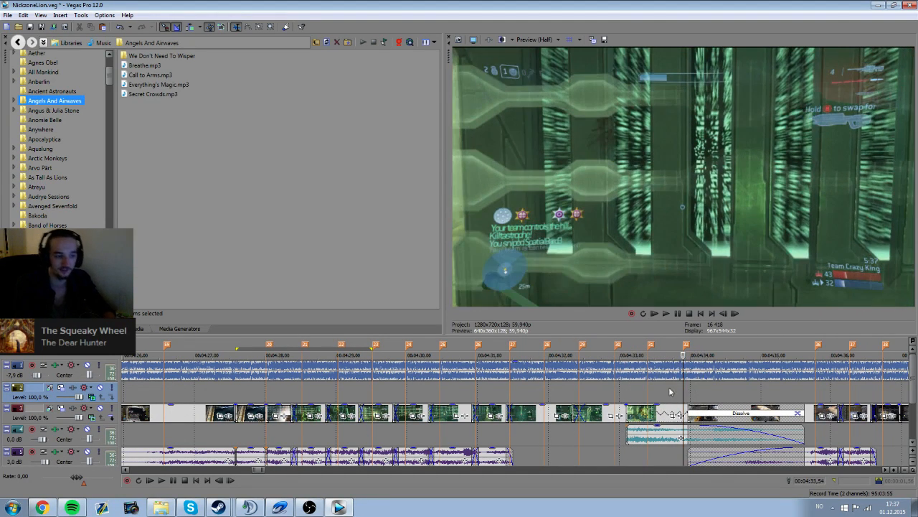
{"action": "left_click", "coordinate": [636, 391]}
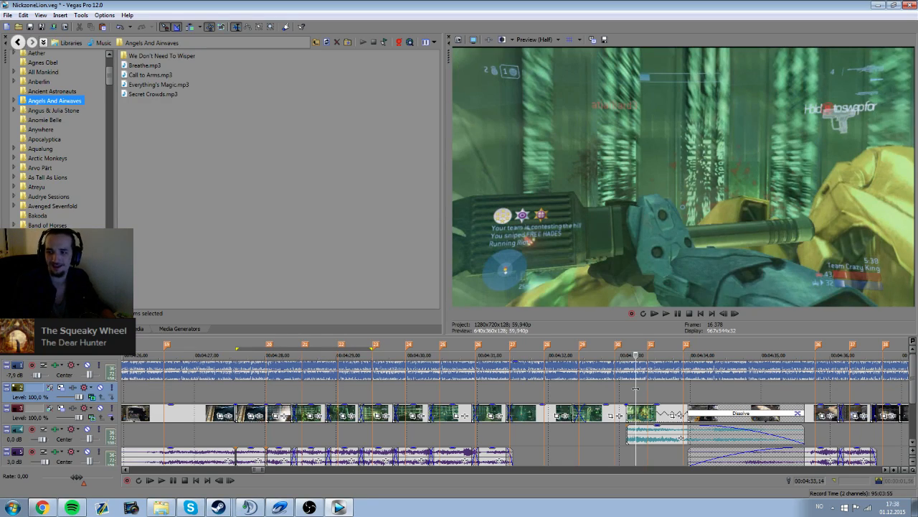
Step: Play the Dissolve transition after marker 32 and return to the frame where it starts
{"action": "key", "text": "space"}
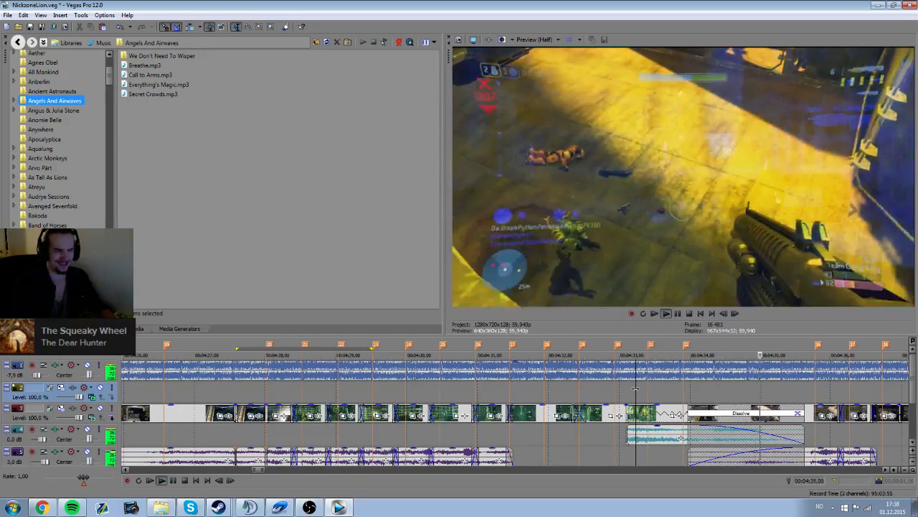
{"action": "key", "text": "space"}
{"action": "left_click", "coordinate": [711, 385]}
{"action": "left_click", "coordinate": [688, 399]}
{"action": "key", "text": "space"}
{"action": "key", "text": "Return"}
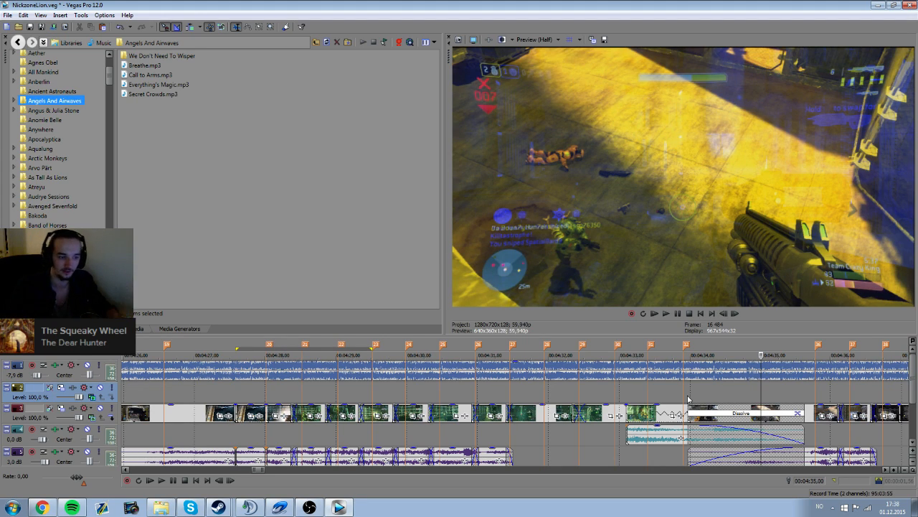
{"action": "left_click", "coordinate": [688, 399]}
{"action": "key", "text": "space"}
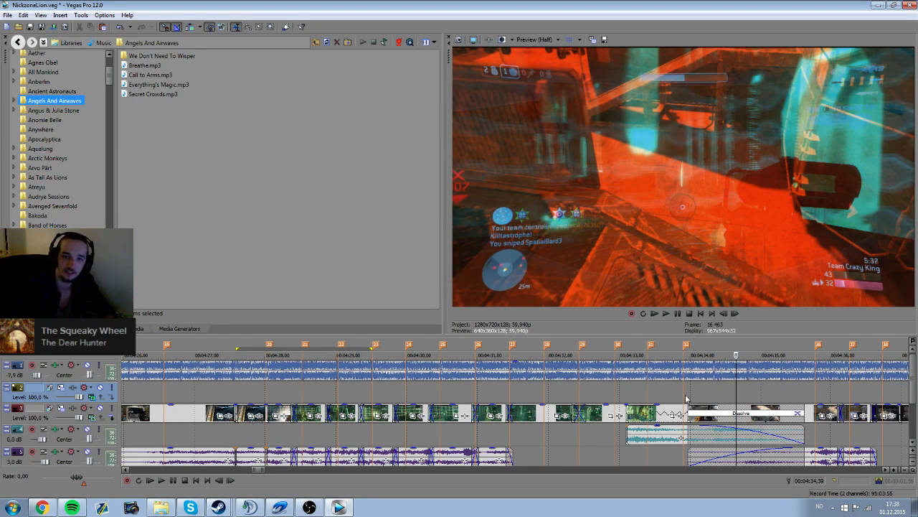
{"action": "left_click", "coordinate": [683, 386]}
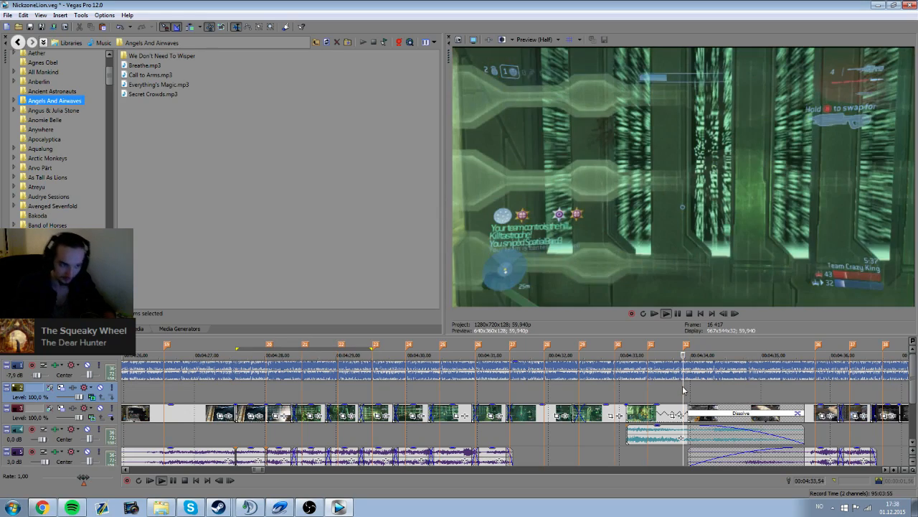
{"action": "key", "text": "space"}
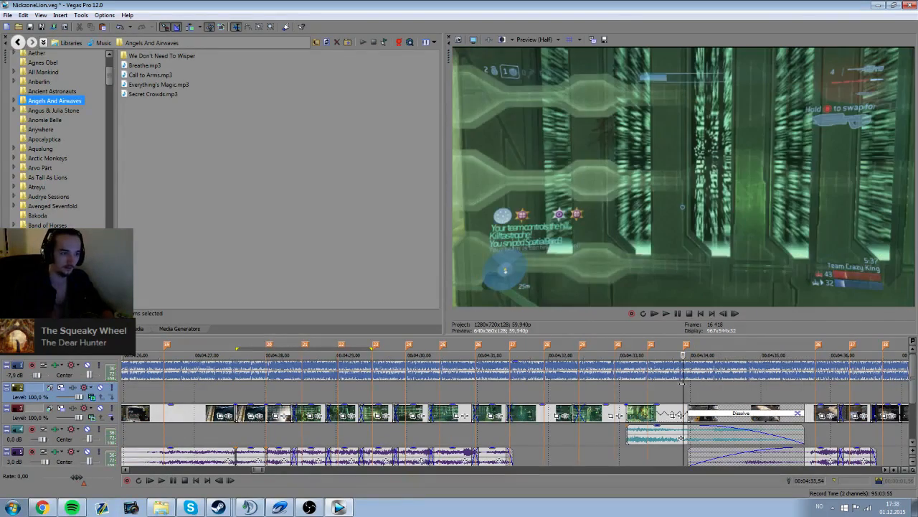
Step: Extend the outgoing clip at the end of the Dissolve transition by about 6 frames
{"action": "left_click", "coordinate": [805, 410]}
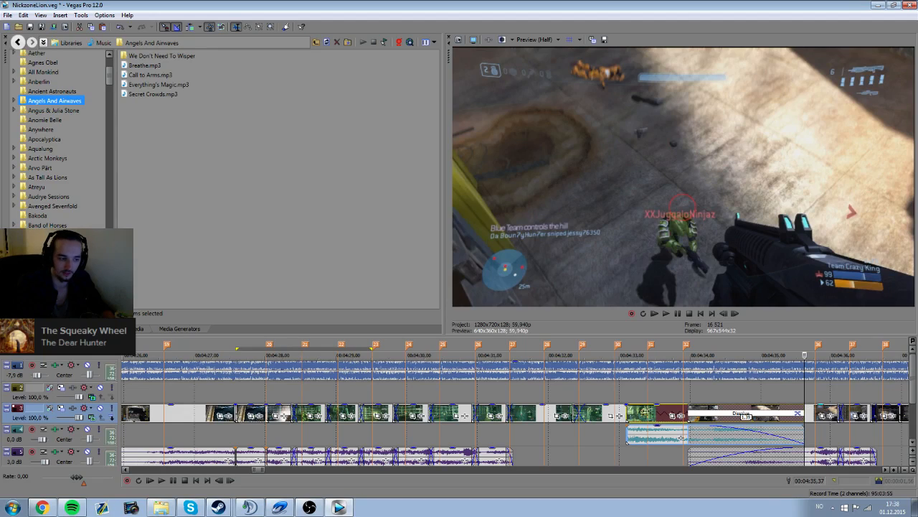
{"action": "scroll", "coordinate": [650, 411], "scroll_direction": "up", "scroll_amount": 3}
{"action": "left_click_drag", "start_coordinate": [506, 408], "coordinate": [530, 410]}
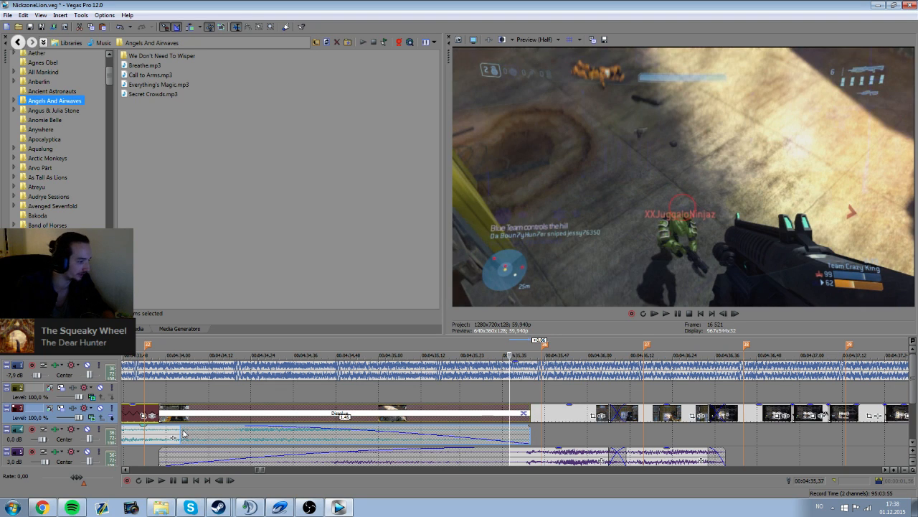
Step: Play the end of the extended Dissolve transition and check the clips leading up to it
{"action": "scroll", "coordinate": [459, 387], "scroll_direction": "down", "scroll_amount": 2}
{"action": "left_click", "coordinate": [463, 391]}
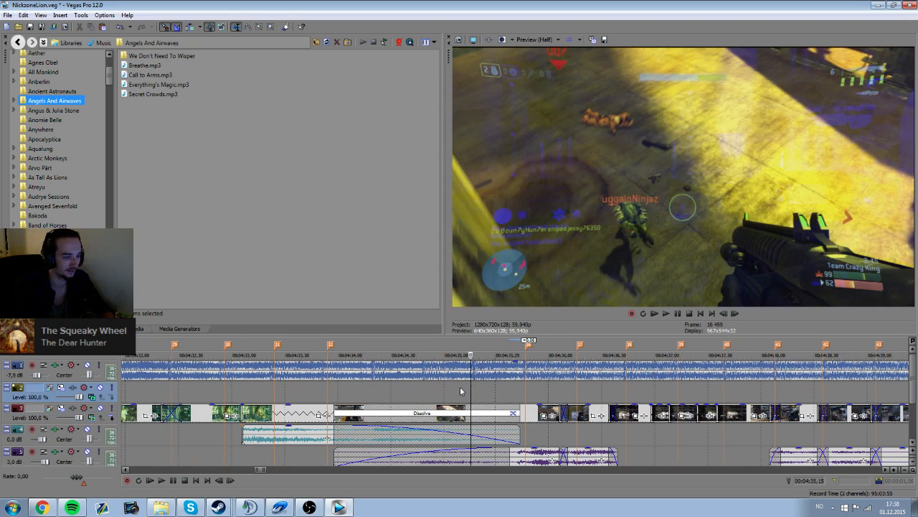
{"action": "key", "text": "space"}
{"action": "key", "text": "space"}
{"action": "left_click", "coordinate": [298, 394]}
{"action": "scroll", "coordinate": [303, 395], "scroll_direction": "down", "scroll_amount": 1}
{"action": "left_click", "coordinate": [312, 395]}
{"action": "scroll", "coordinate": [330, 392], "scroll_direction": "down", "scroll_amount": 1}
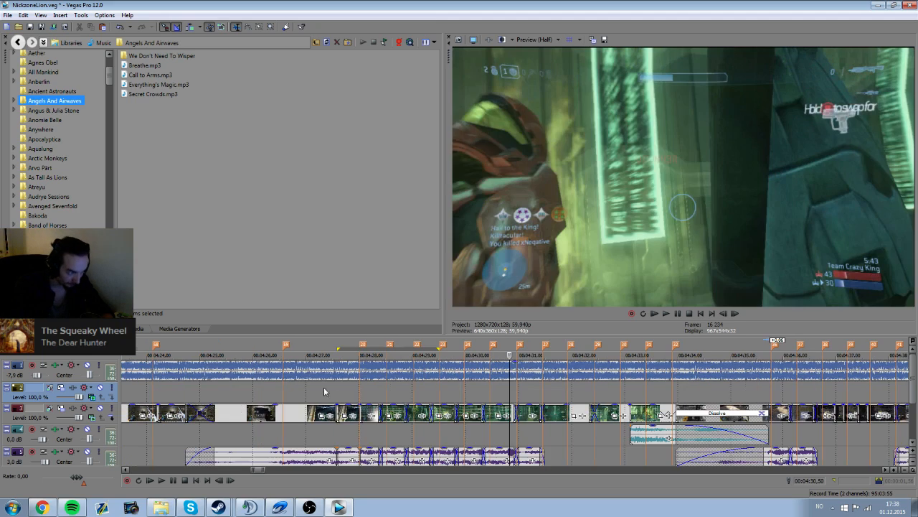
Step: Scrub the green-tinted clips from marker 20 onward and play the section that follows marker 36
{"action": "left_click", "coordinate": [378, 394]}
{"action": "left_click", "coordinate": [408, 393]}
{"action": "left_click", "coordinate": [441, 394]}
{"action": "left_click", "coordinate": [464, 394]}
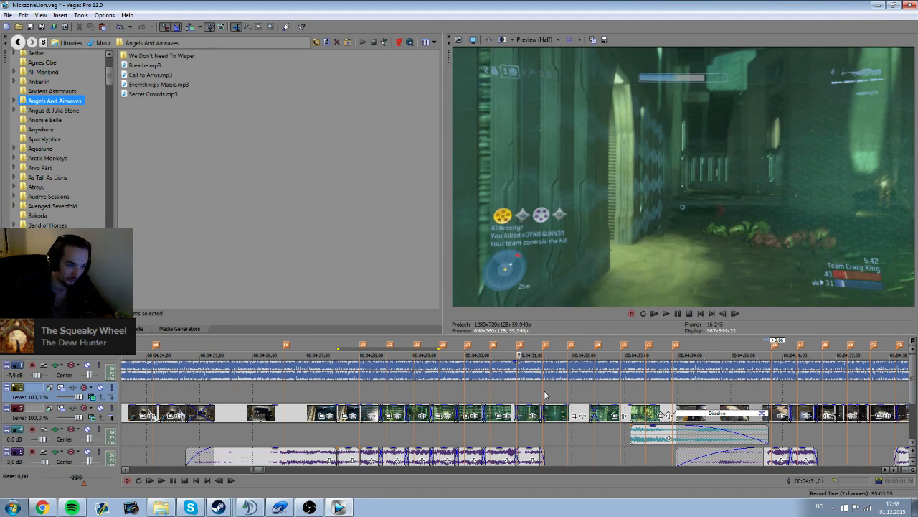
{"action": "left_click", "coordinate": [620, 394]}
{"action": "left_click", "coordinate": [773, 396]}
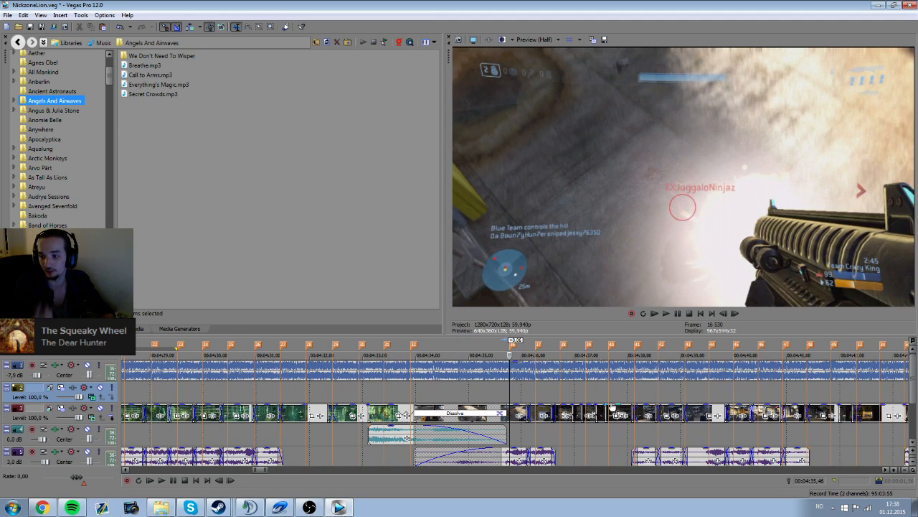
{"action": "key", "text": "space"}
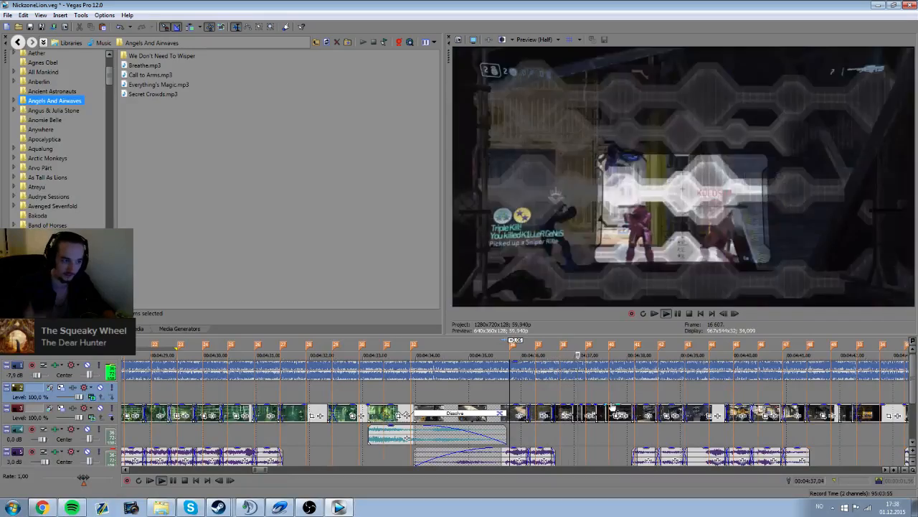
{"action": "scroll", "coordinate": [614, 409], "scroll_direction": "down", "scroll_amount": 3}
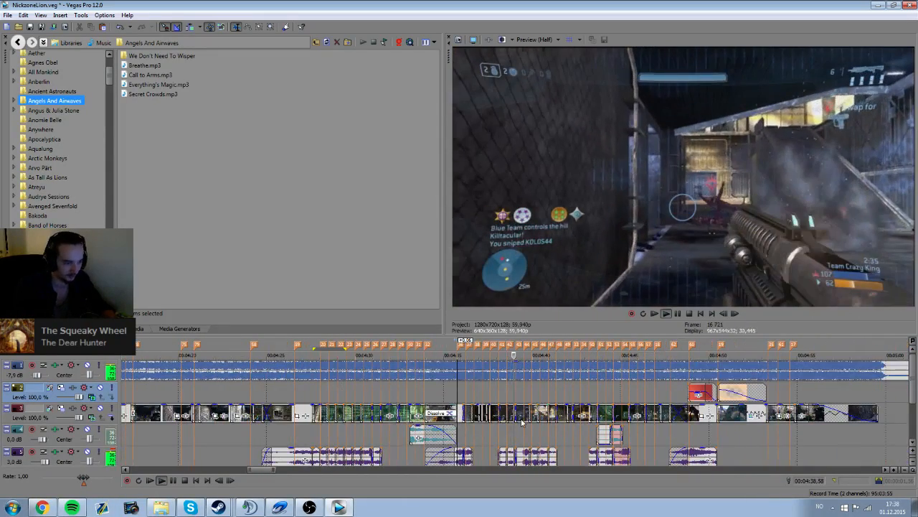
{"action": "key", "text": "space"}
Step: Unmute the muted bottom audio track and play the montage with its sound from 00:04:26,34
{"action": "scroll", "coordinate": [370, 400], "scroll_direction": "down", "scroll_amount": 2}
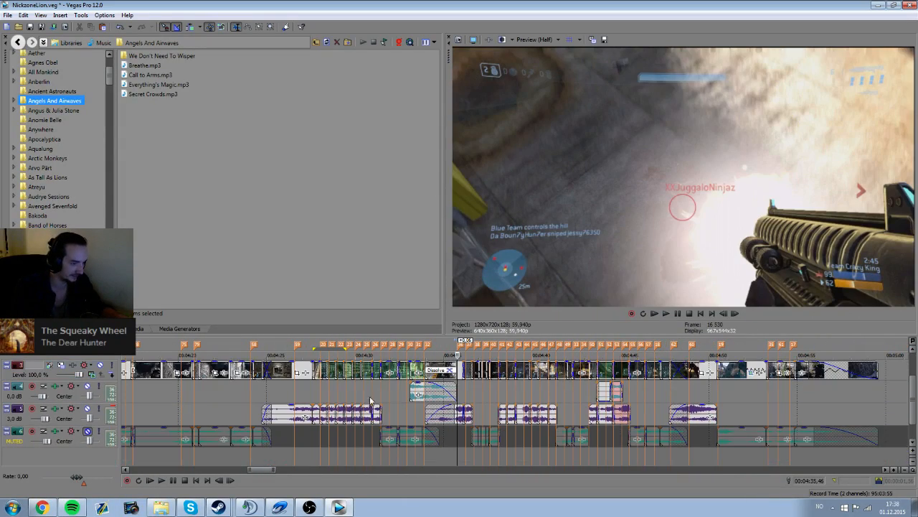
{"action": "left_click", "coordinate": [87, 431]}
{"action": "scroll", "coordinate": [423, 417], "scroll_direction": "down", "scroll_amount": 3}
{"action": "left_click", "coordinate": [449, 395]}
{"action": "scroll", "coordinate": [450, 394], "scroll_direction": "up", "scroll_amount": 3}
{"action": "key", "text": "space"}
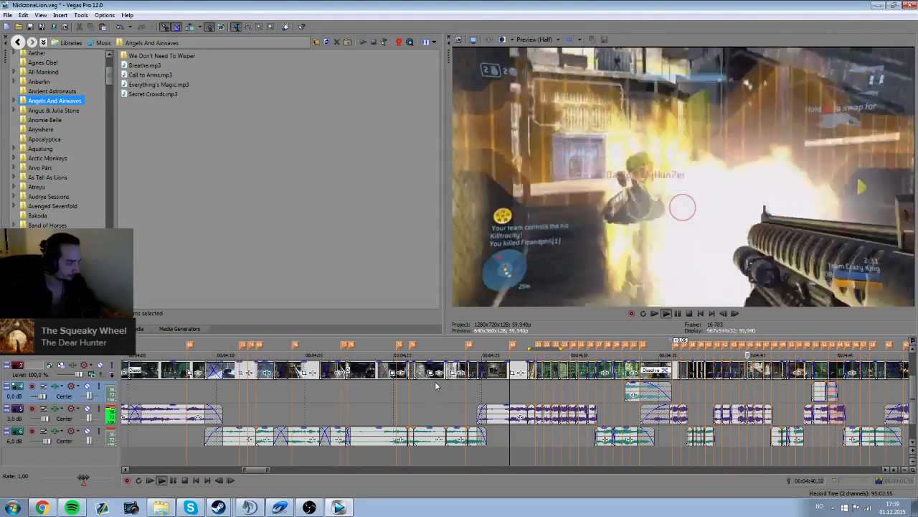
{"action": "scroll", "coordinate": [25, 368], "scroll_direction": "up", "scroll_amount": 2}
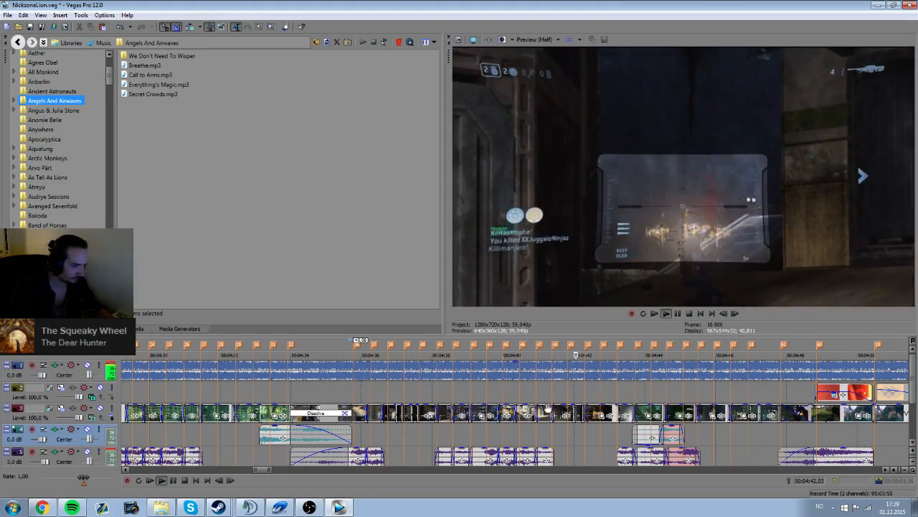
{"action": "key", "text": "space"}
Step: Replay the montage from just before the green-tinted section through to the closing clips
{"action": "scroll", "coordinate": [549, 394], "scroll_direction": "down", "scroll_amount": 2}
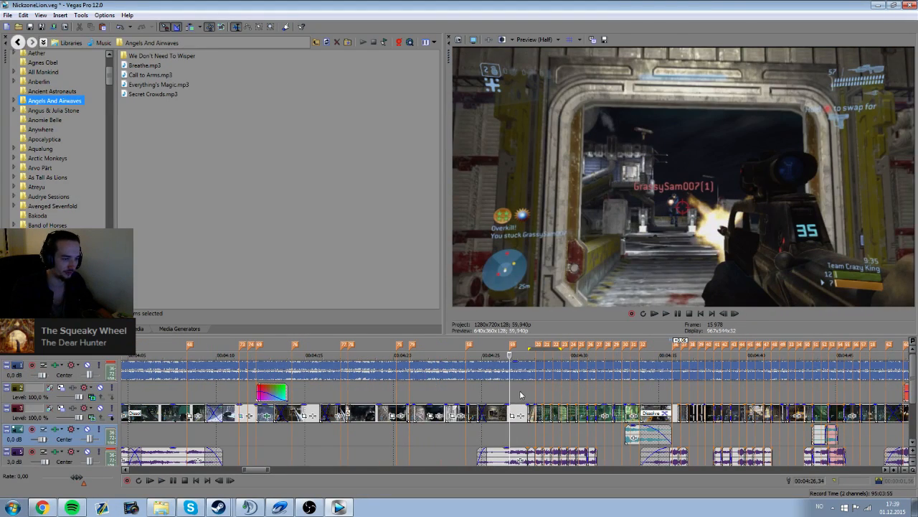
{"action": "left_click", "coordinate": [520, 395]}
{"action": "key", "text": "space"}
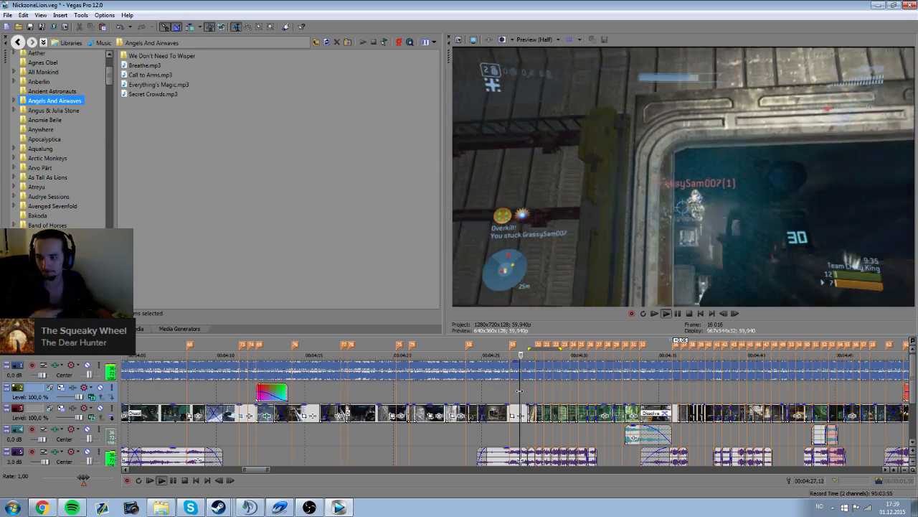
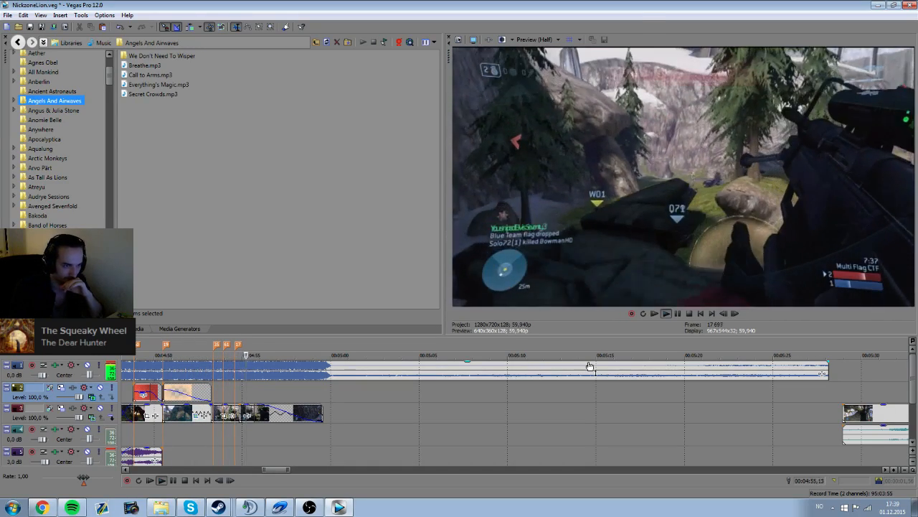
Step: Stop the replay, mark the range from 00:04:35,13 to 00:04:45,30, and check the clip just after it
{"action": "left_click", "coordinate": [168, 436]}
{"action": "key", "text": "space"}
{"action": "scroll", "coordinate": [469, 402], "scroll_direction": "down", "scroll_amount": 4}
{"action": "scroll", "coordinate": [485, 399], "scroll_direction": "down", "scroll_amount": 1}
{"action": "scroll", "coordinate": [402, 388], "scroll_direction": "up", "scroll_amount": 4}
{"action": "left_click_drag", "start_coordinate": [257, 372], "coordinate": [523, 361]}
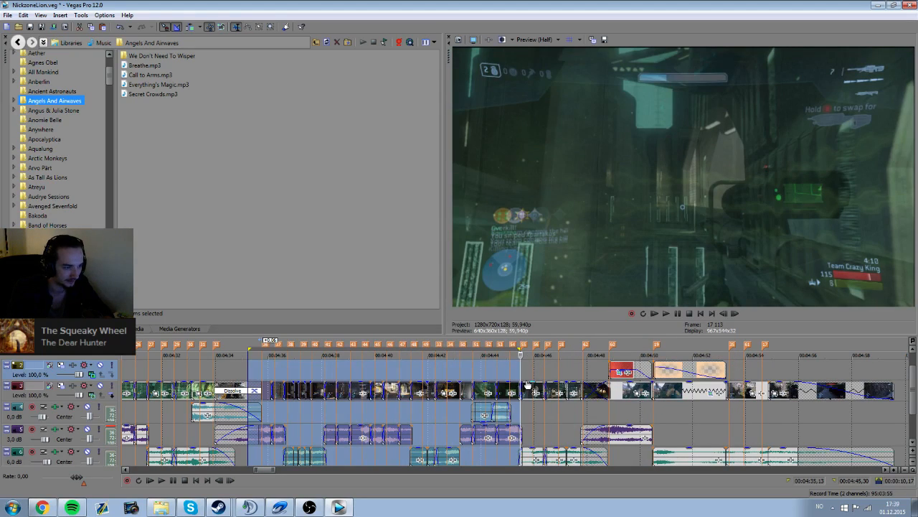
{"action": "left_click", "coordinate": [533, 373]}
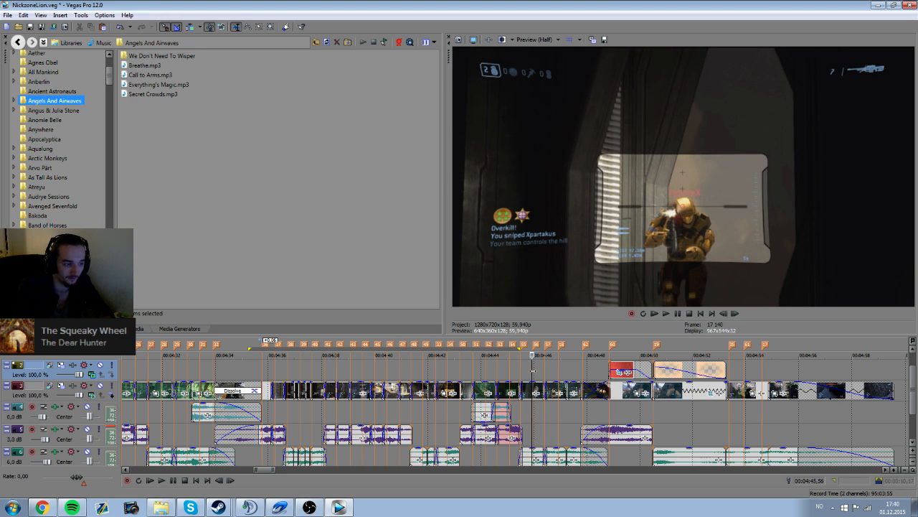
Step: Step frame by frame through the gameplay clips from 00:04:43,39 to check the cuts against the markers
{"action": "left_click", "coordinate": [472, 419]}
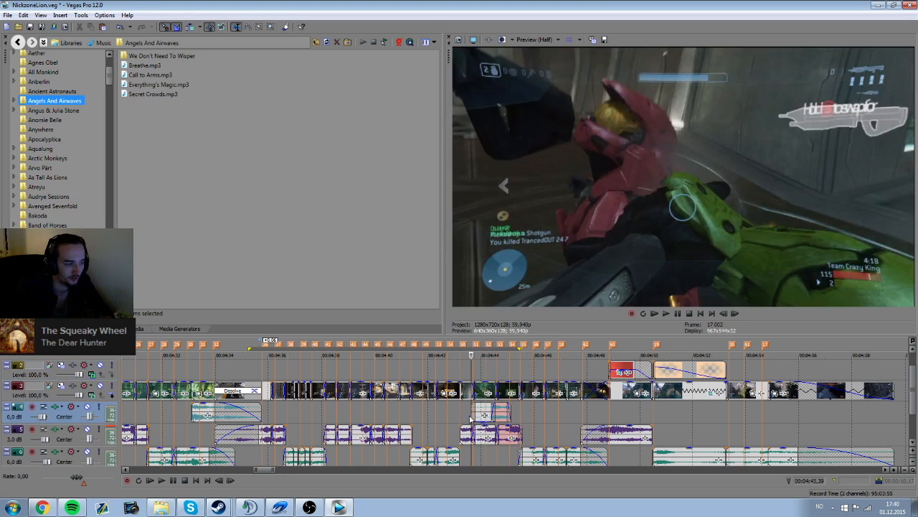
{"action": "key", "text": "Right"}
{"action": "key", "text": "Right"}
{"action": "key", "text": "Right"}
{"action": "key", "text": "Right"}
{"action": "key", "text": "Right"}
{"action": "key", "text": "Right"}
{"action": "key", "text": "Right"}
{"action": "key", "text": "Right"}
{"action": "key", "text": "Right"}
{"action": "key", "text": "Right"}
{"action": "key", "text": "Right"}
{"action": "key", "text": "Right"}
{"action": "key", "text": "Right"}
{"action": "key", "text": "Right"}
{"action": "key", "text": "Right"}
{"action": "key", "text": "Right"}
{"action": "key", "text": "Right"}
{"action": "key", "text": "Right"}
{"action": "key", "text": "Right"}
{"action": "key", "text": "Right"}
{"action": "scroll", "coordinate": [453, 404], "scroll_direction": "up", "scroll_amount": 1}
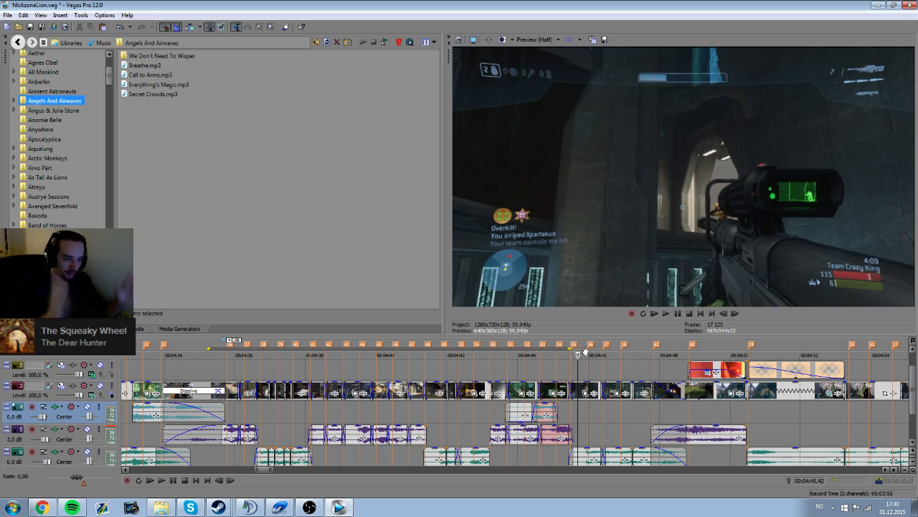
Step: Check the clips from 00:04:47,51 and the cut into the red-overlaid hammer clip at 00:04:48,47
{"action": "left_click", "coordinate": [656, 374]}
{"action": "scroll", "coordinate": [655, 370], "scroll_direction": "up", "scroll_amount": 1}
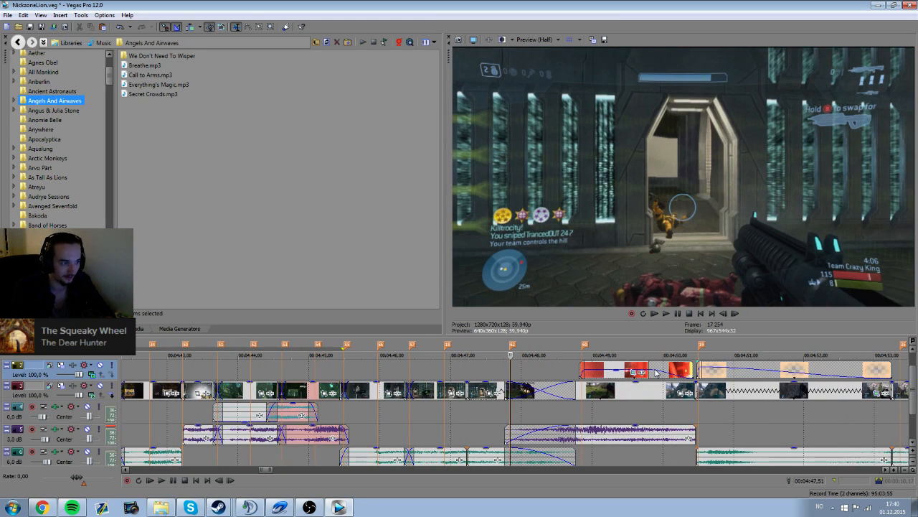
{"action": "left_click", "coordinate": [341, 363]}
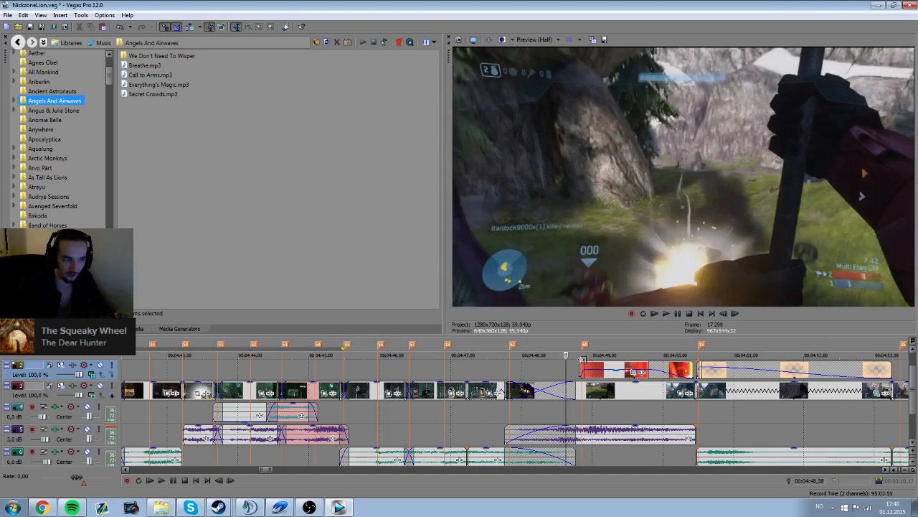
{"action": "left_click", "coordinate": [482, 382]}
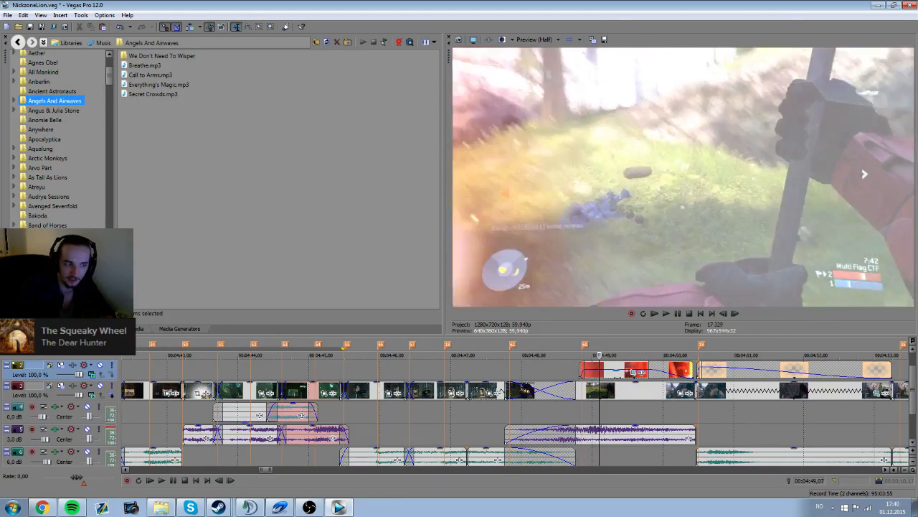
{"action": "left_click", "coordinate": [577, 367]}
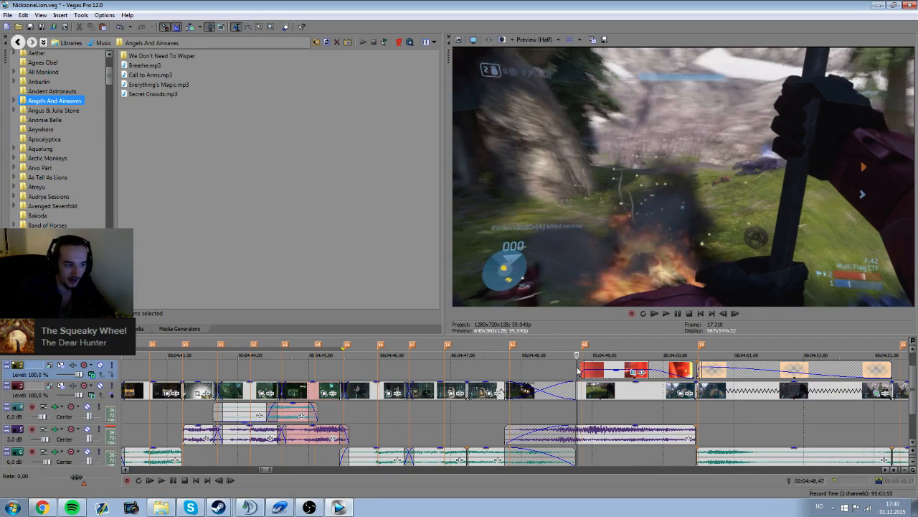
{"action": "left_click", "coordinate": [578, 367]}
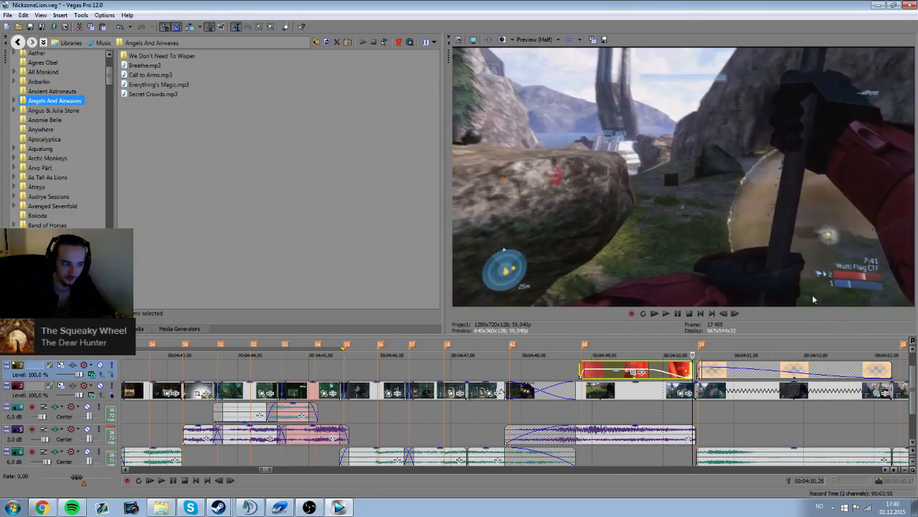
Step: Play the hammer clip and the beige-overlaid section after it, starting around 00:04:48,51
{"action": "scroll", "coordinate": [676, 391], "scroll_direction": "down", "scroll_amount": 3}
{"action": "left_click", "coordinate": [469, 408]}
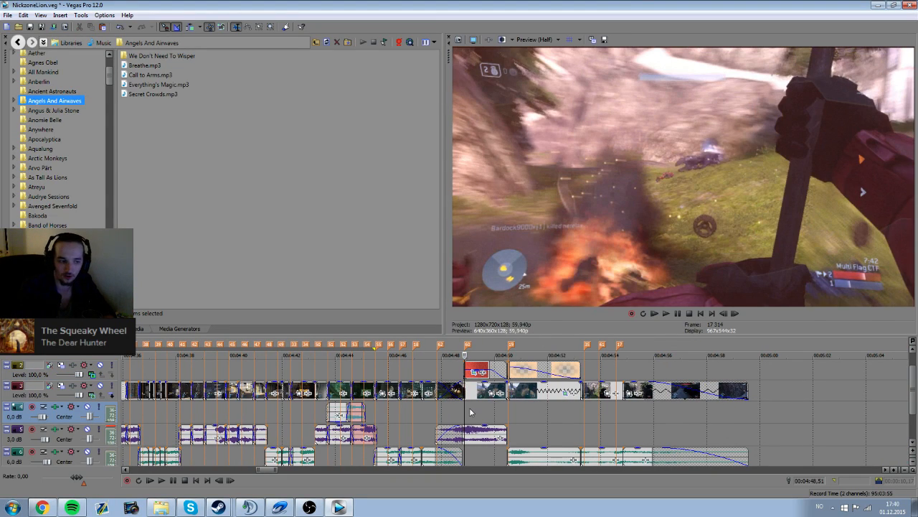
{"action": "key", "text": "Right"}
{"action": "key", "text": "space"}
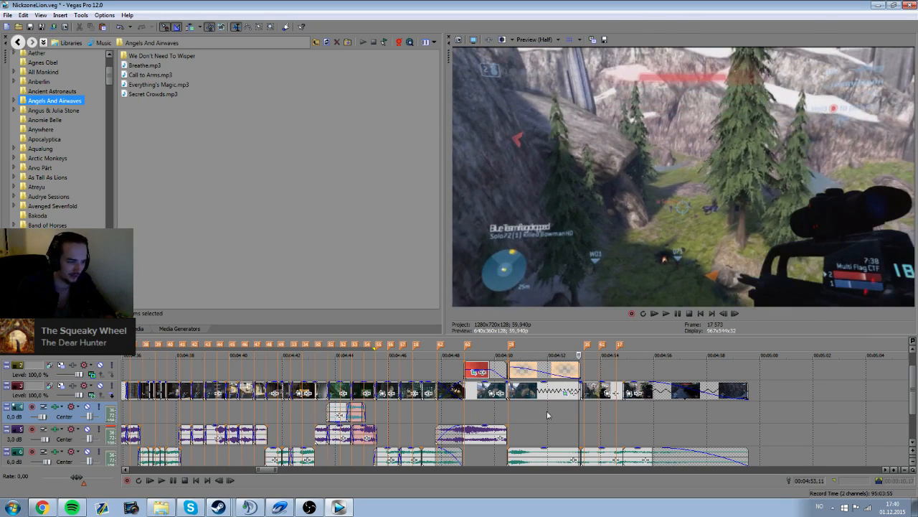
{"action": "left_click", "coordinate": [463, 410]}
{"action": "left_click", "coordinate": [457, 411]}
{"action": "key", "text": "space"}
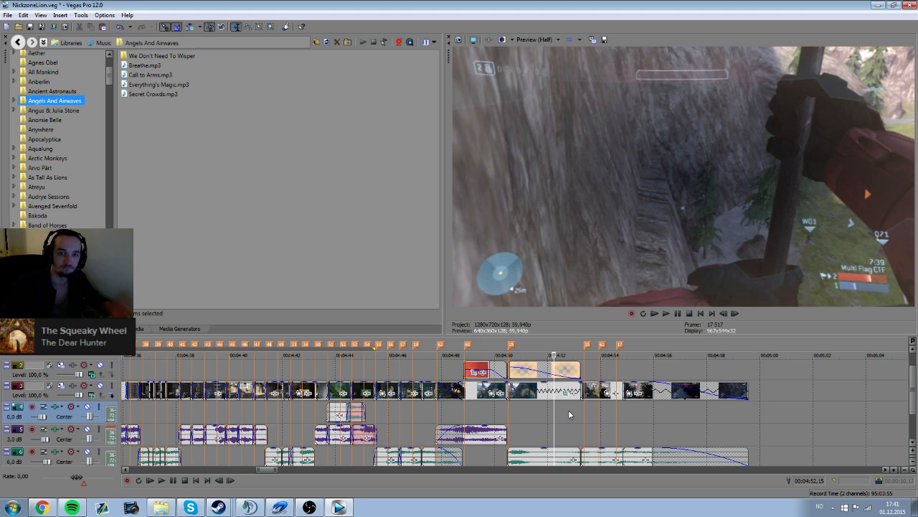
Step: Play the closing section from 00:04:47,50 until past the last montage clip
{"action": "scroll", "coordinate": [574, 414], "scroll_direction": "down", "scroll_amount": 3}
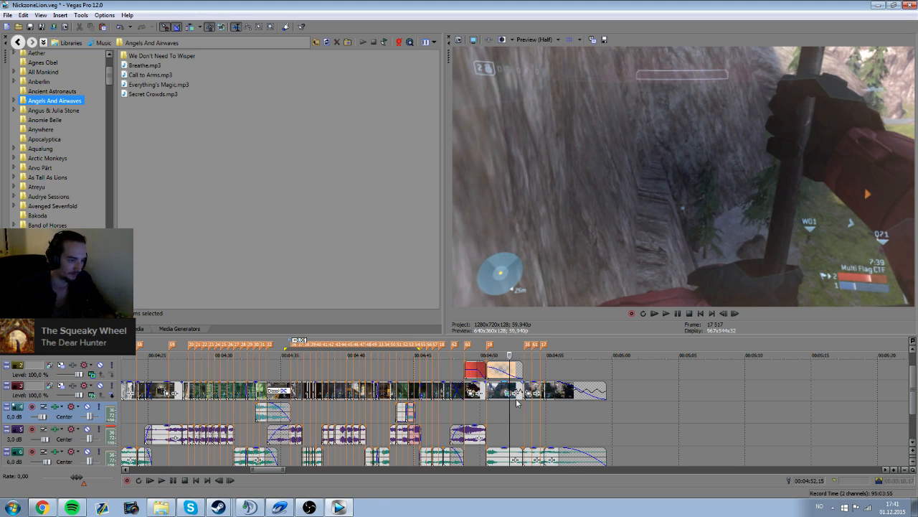
{"action": "left_click", "coordinate": [452, 415]}
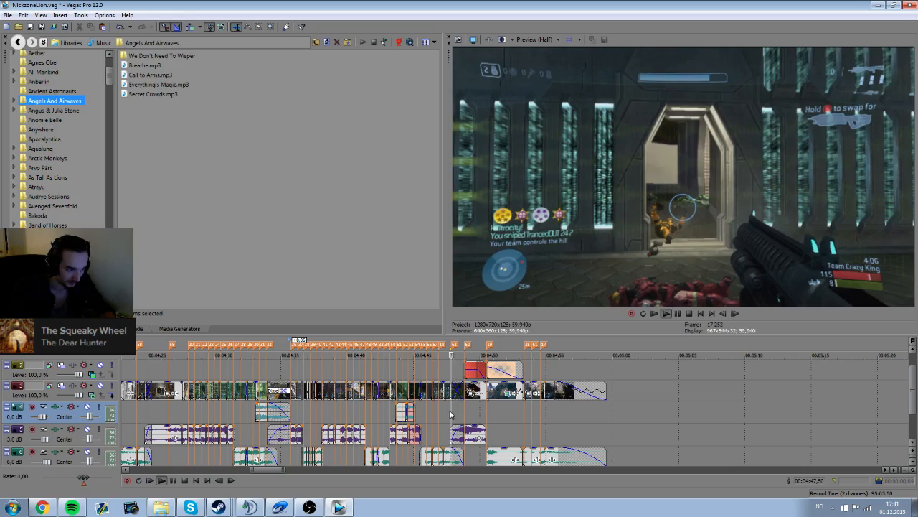
{"action": "key", "text": "space"}
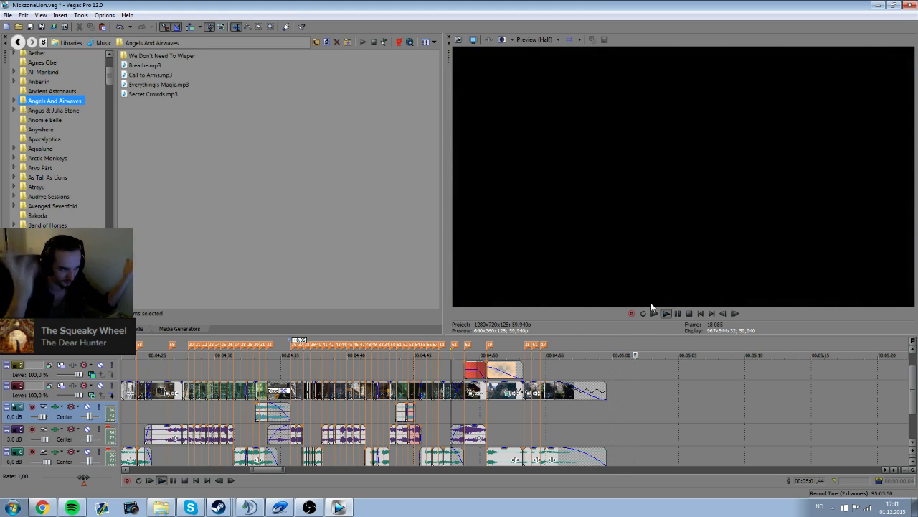
{"action": "scroll", "coordinate": [694, 350], "scroll_direction": "down", "scroll_amount": 3}
{"action": "key", "text": "space"}
Step: Mark the closing section and the edited montage before it as time ranges, and check the montage's opening clips
{"action": "left_click_drag", "start_coordinate": [500, 372], "coordinate": [445, 370]}
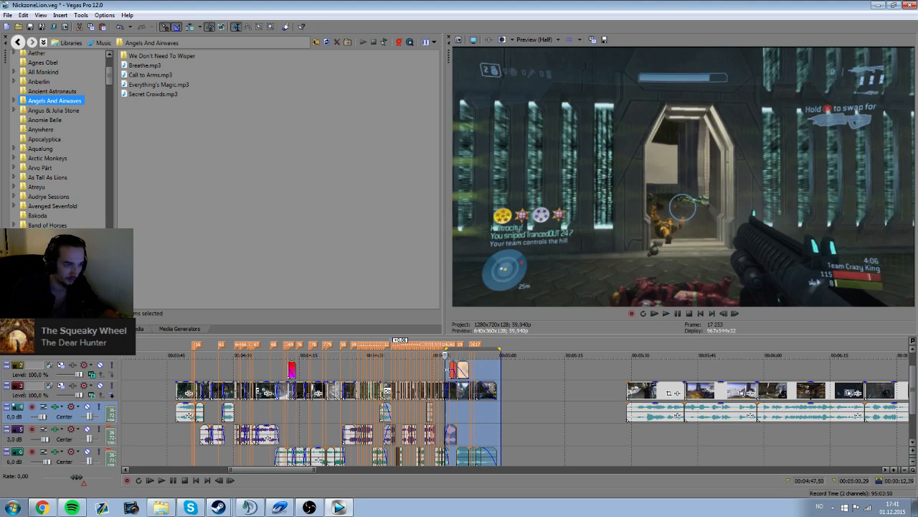
{"action": "left_click", "coordinate": [434, 370]}
{"action": "left_click_drag", "start_coordinate": [176, 373], "coordinate": [443, 372]}
{"action": "left_click", "coordinate": [434, 376]}
{"action": "scroll", "coordinate": [433, 377], "scroll_direction": "down", "scroll_amount": 1}
{"action": "left_click", "coordinate": [334, 375]}
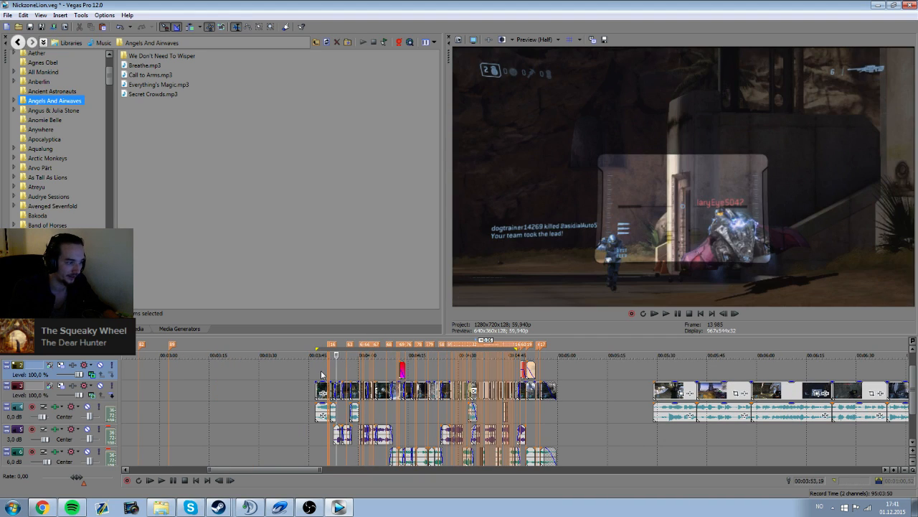
{"action": "scroll", "coordinate": [349, 367], "scroll_direction": "up", "scroll_amount": 3}
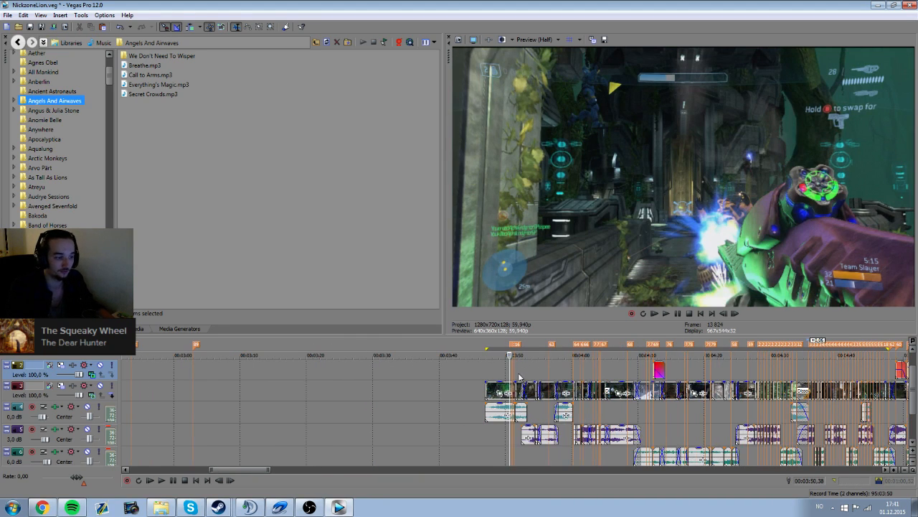
{"action": "scroll", "coordinate": [519, 377], "scroll_direction": "up", "scroll_amount": 1}
Step: Survey the groups of unused gameplay clips after the music and mark their time ranges
{"action": "scroll", "coordinate": [538, 386], "scroll_direction": "down", "scroll_amount": 3}
{"action": "left_click", "coordinate": [725, 414]}
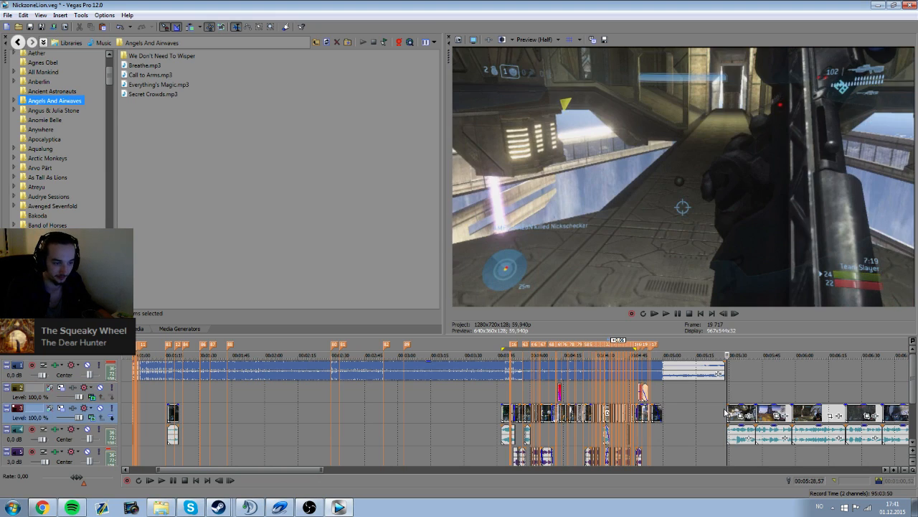
{"action": "scroll", "coordinate": [724, 415], "scroll_direction": "down", "scroll_amount": 3}
{"action": "left_click", "coordinate": [470, 399]}
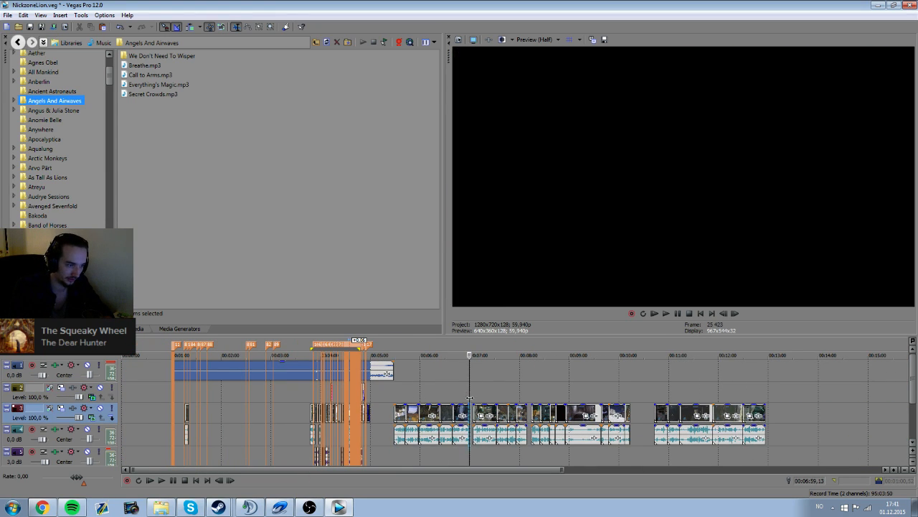
{"action": "left_click_drag", "start_coordinate": [474, 399], "coordinate": [742, 397]}
{"action": "left_click", "coordinate": [742, 397]}
{"action": "left_click_drag", "start_coordinate": [627, 394], "coordinate": [394, 395]}
{"action": "left_click", "coordinate": [395, 396]}
{"action": "left_click", "coordinate": [658, 417]}
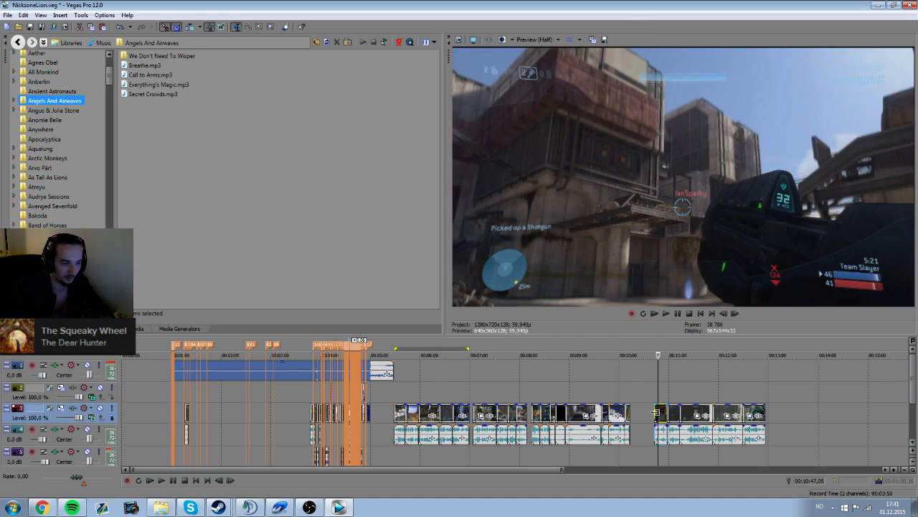
{"action": "left_click", "coordinate": [490, 411]}
Step: Scrub the first group of unused gameplay clips, starting from the end of the music track
{"action": "left_click", "coordinate": [392, 376]}
{"action": "scroll", "coordinate": [399, 392], "scroll_direction": "up", "scroll_amount": 3}
{"action": "key", "text": "space"}
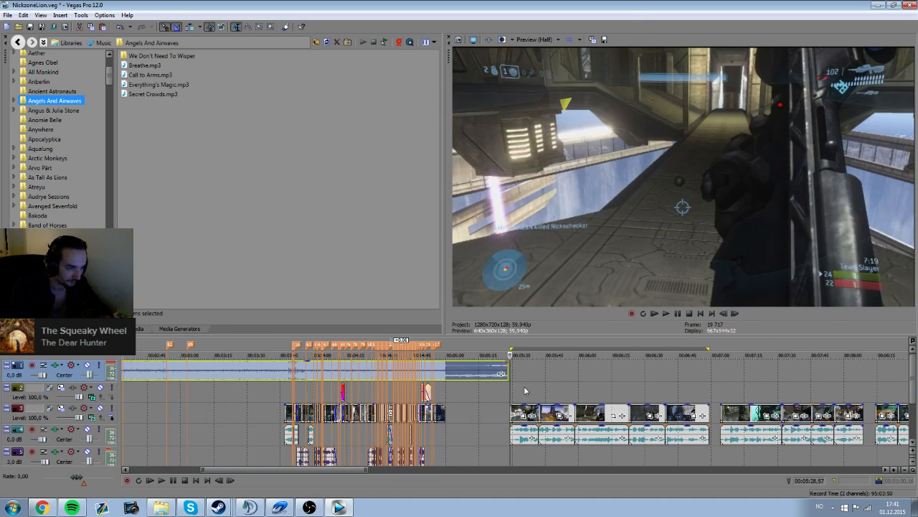
{"action": "scroll", "coordinate": [529, 387], "scroll_direction": "down", "scroll_amount": 3}
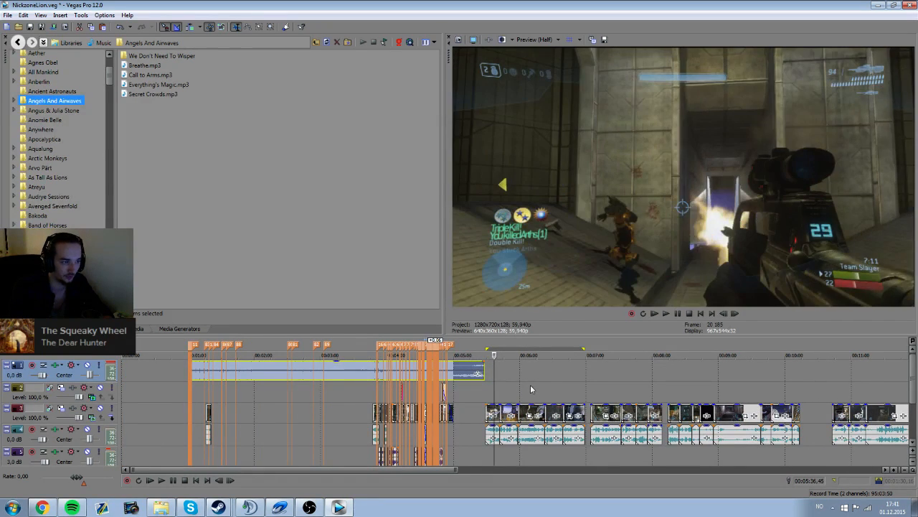
{"action": "left_click", "coordinate": [509, 394]}
{"action": "scroll", "coordinate": [572, 393], "scroll_direction": "down", "scroll_amount": 2}
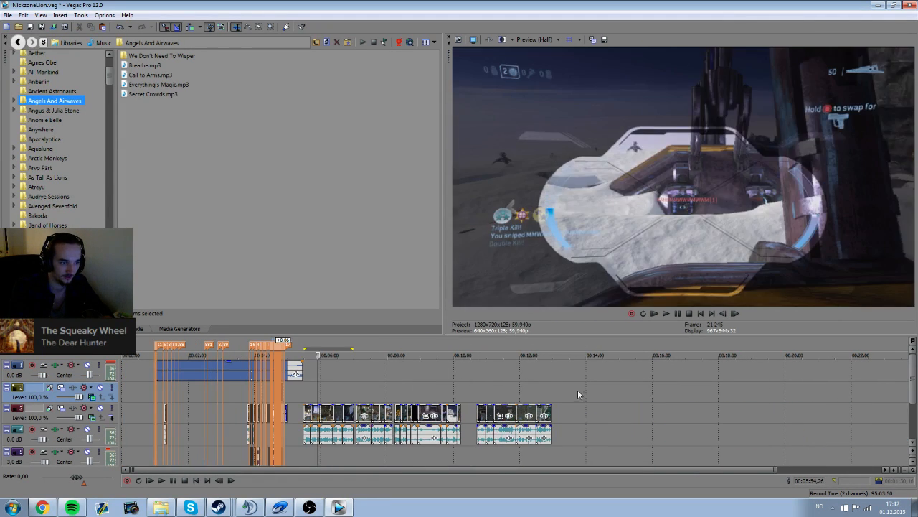
Step: Scrub the sniper clip in the last group of unused clips, from about 00:11:01 to 00:11:10
{"action": "left_click", "coordinate": [478, 395]}
{"action": "scroll", "coordinate": [482, 394], "scroll_direction": "up", "scroll_amount": 6}
{"action": "left_click", "coordinate": [758, 389]}
{"action": "scroll", "coordinate": [754, 389], "scroll_direction": "down", "scroll_amount": 1}
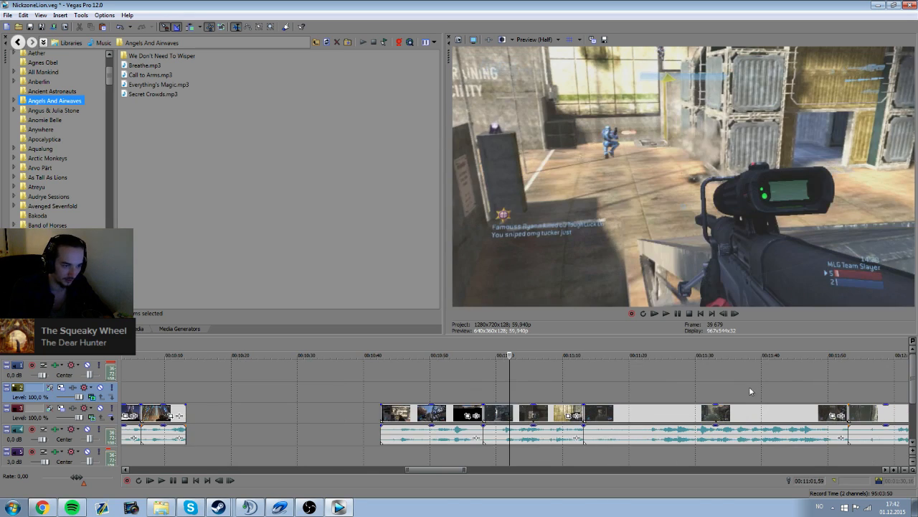
{"action": "scroll", "coordinate": [612, 392], "scroll_direction": "up", "scroll_amount": 3}
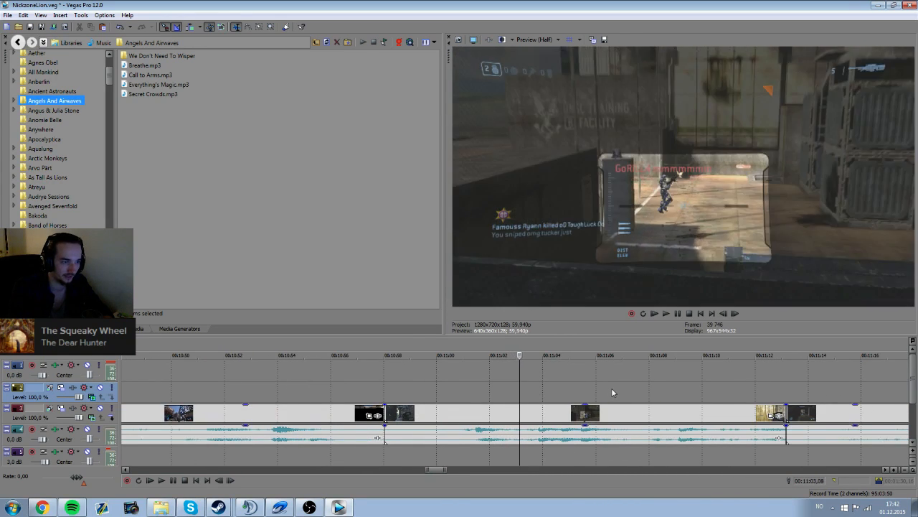
{"action": "scroll", "coordinate": [612, 393], "scroll_direction": "down", "scroll_amount": 2}
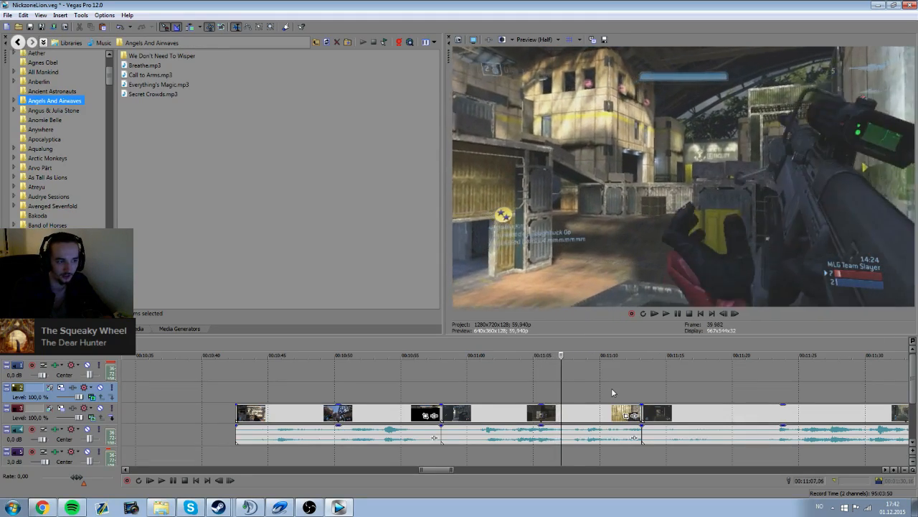
{"action": "scroll", "coordinate": [610, 390], "scroll_direction": "up", "scroll_amount": 3}
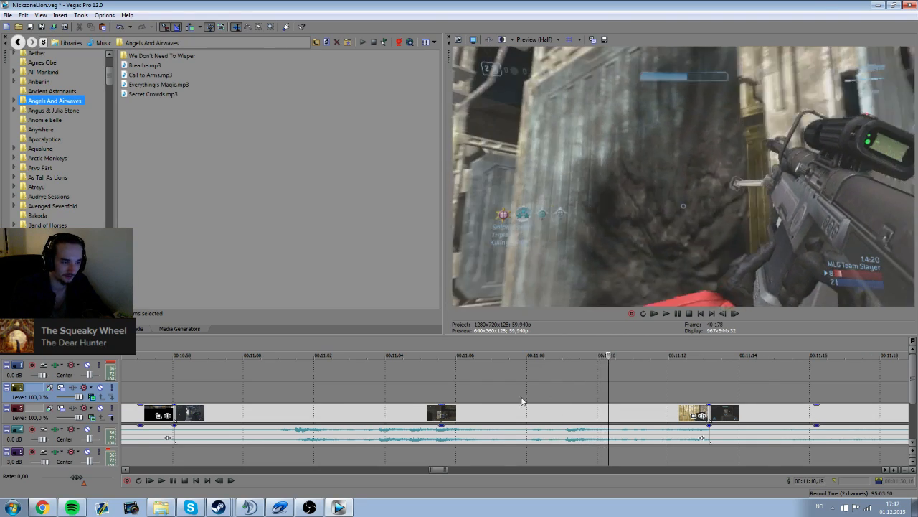
{"action": "scroll", "coordinate": [529, 399], "scroll_direction": "down", "scroll_amount": 3}
Step: Cut the sniper clip with its audio from the last unused group and paste it at about 00:02:51
{"action": "left_click", "coordinate": [497, 421]}
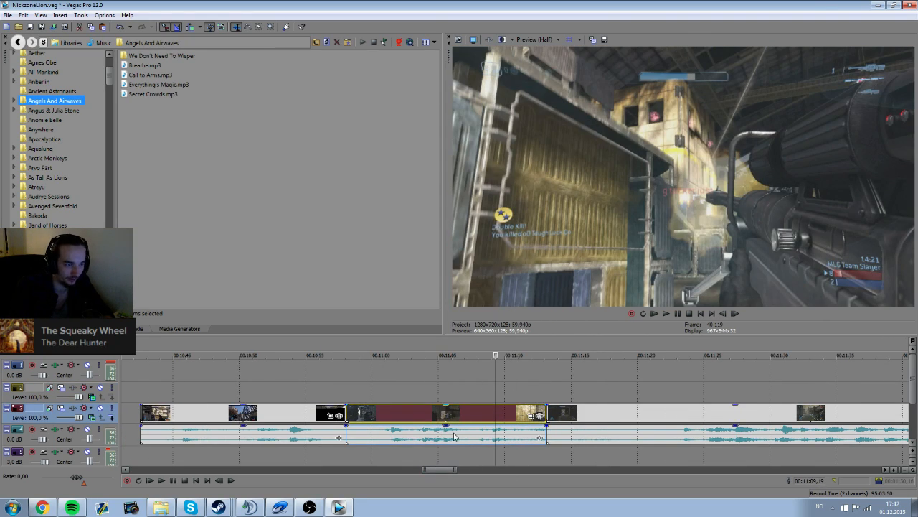
{"action": "scroll", "coordinate": [443, 423], "scroll_direction": "down", "scroll_amount": 6}
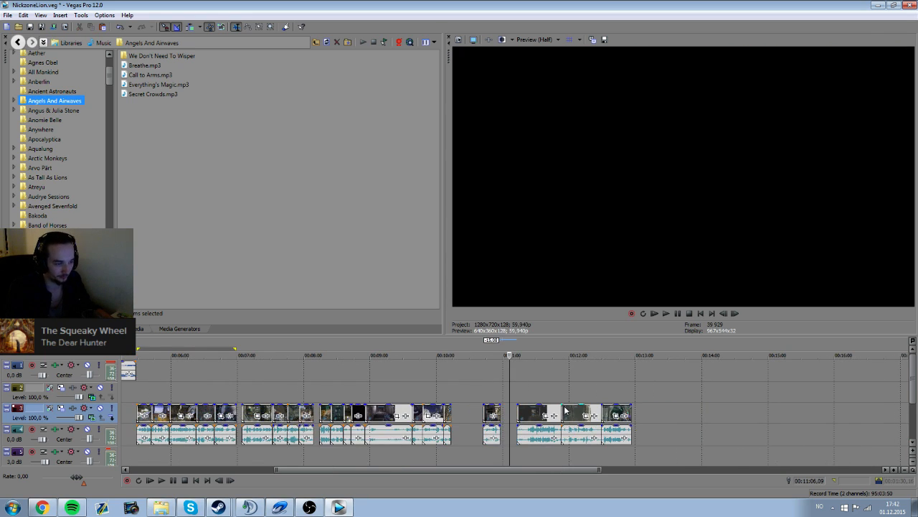
{"action": "scroll", "coordinate": [565, 411], "scroll_direction": "down", "scroll_amount": 3}
{"action": "scroll", "coordinate": [576, 423], "scroll_direction": "up", "scroll_amount": 10}
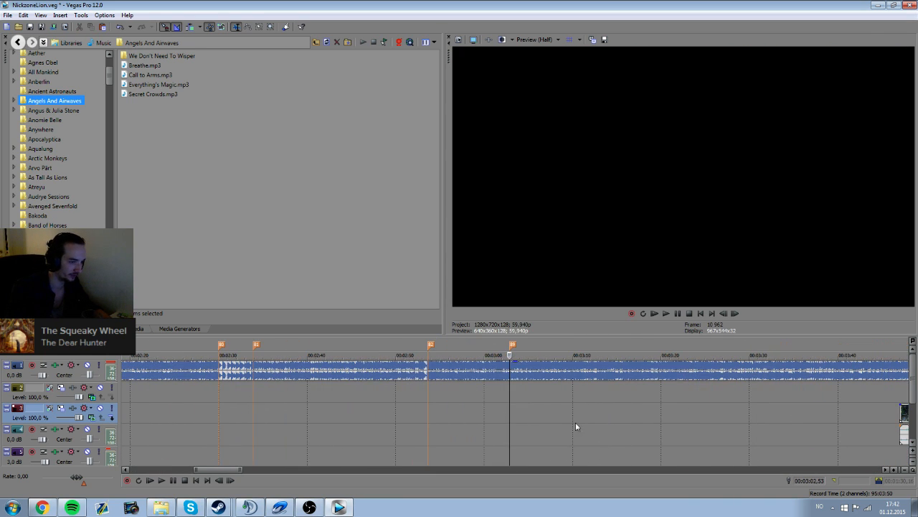
{"action": "left_click", "coordinate": [408, 426]}
{"action": "key", "text": "ctrl+b"}
{"action": "left_click", "coordinate": [478, 216]}
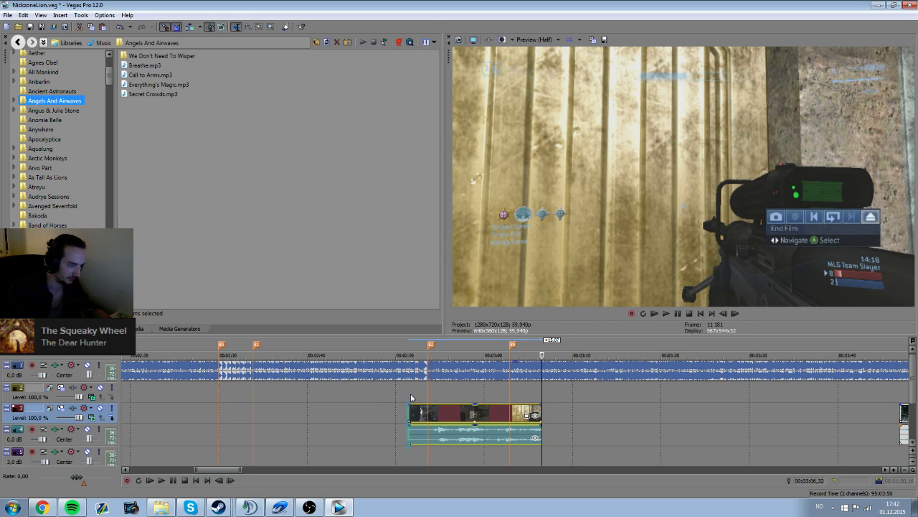
Step: Shift the pasted sniper clip earlier so its shot lines up with the marker at about 00:02:53
{"action": "left_click", "coordinate": [427, 395]}
{"action": "scroll", "coordinate": [428, 395], "scroll_direction": "up", "scroll_amount": 4}
{"action": "left_click_drag", "start_coordinate": [556, 419], "coordinate": [338, 413]}
{"action": "scroll", "coordinate": [523, 420], "scroll_direction": "down", "scroll_amount": 3}
{"action": "left_click_drag", "start_coordinate": [531, 421], "coordinate": [494, 414]}
{"action": "left_click", "coordinate": [493, 414]}
{"action": "scroll", "coordinate": [593, 420], "scroll_direction": "up", "scroll_amount": 5}
{"action": "left_click_drag", "start_coordinate": [600, 418], "coordinate": [614, 417]}
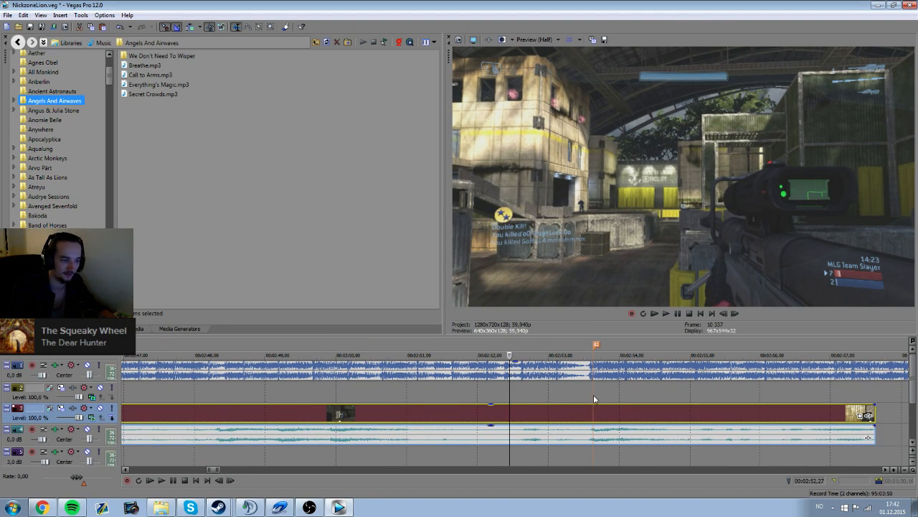
Step: Play the run-up to the marker at 00:02:53,38 and nudge the sniper clip one frame earlier
{"action": "left_click", "coordinate": [593, 400]}
{"action": "left_click", "coordinate": [538, 414]}
{"action": "left_click", "coordinate": [444, 398]}
{"action": "key", "text": "space"}
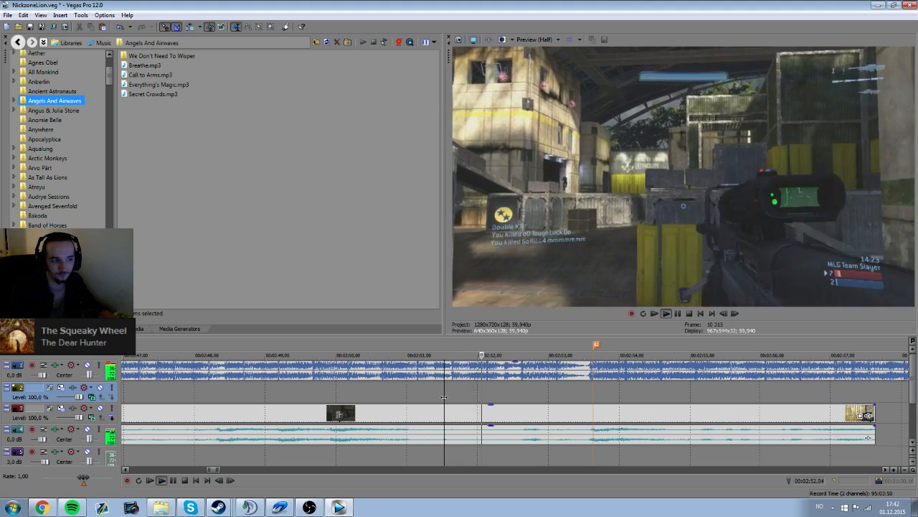
{"action": "key", "text": "space"}
{"action": "left_click", "coordinate": [595, 413]}
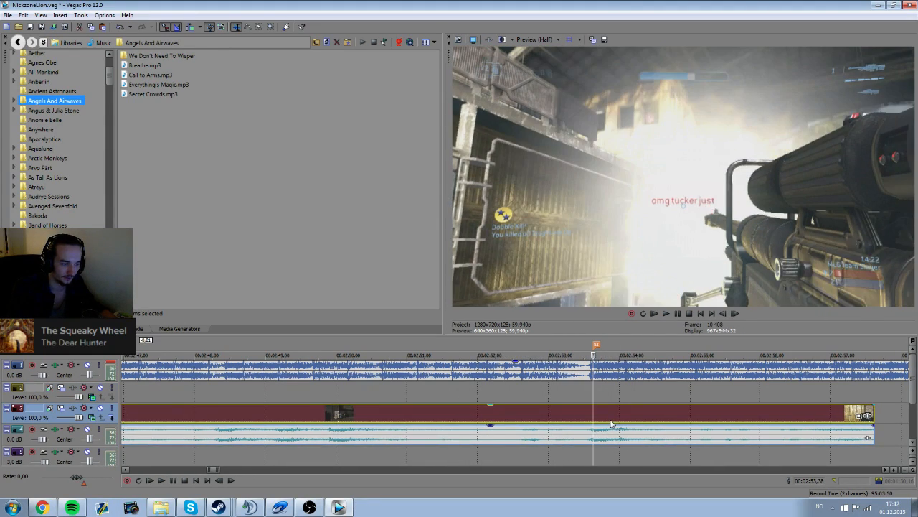
Step: Play the sniper clip around the marker at 00:02:53,38 to check the timing of its shot
{"action": "left_click", "coordinate": [463, 399]}
{"action": "key", "text": "space"}
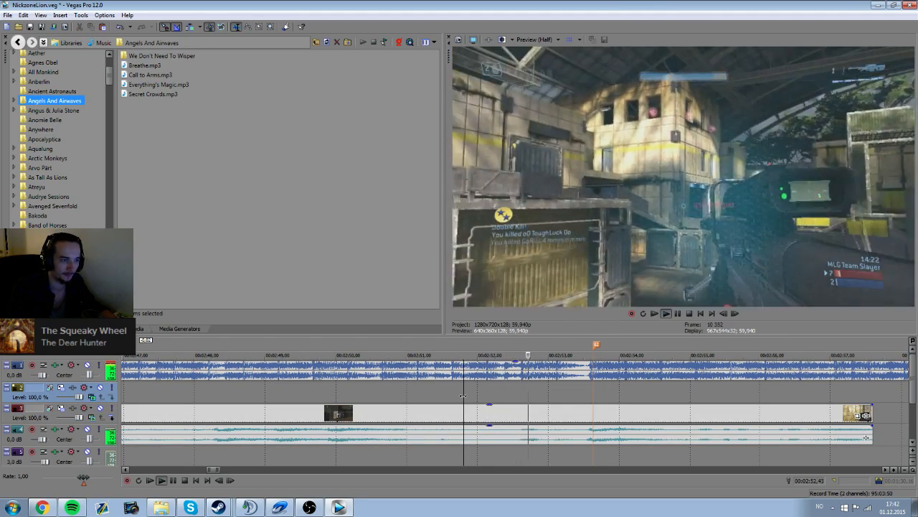
{"action": "scroll", "coordinate": [459, 395], "scroll_direction": "down", "scroll_amount": 3}
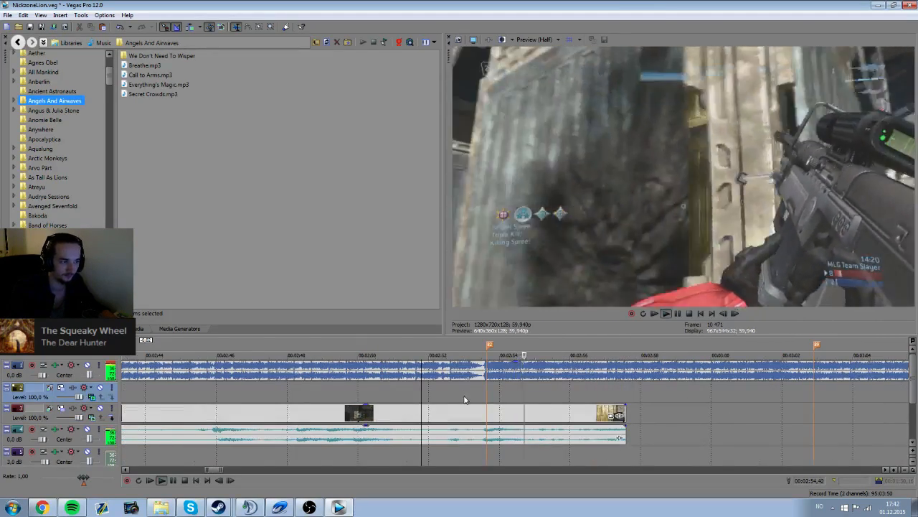
{"action": "key", "text": "space"}
{"action": "key", "text": "Left"}
{"action": "key", "text": "Left"}
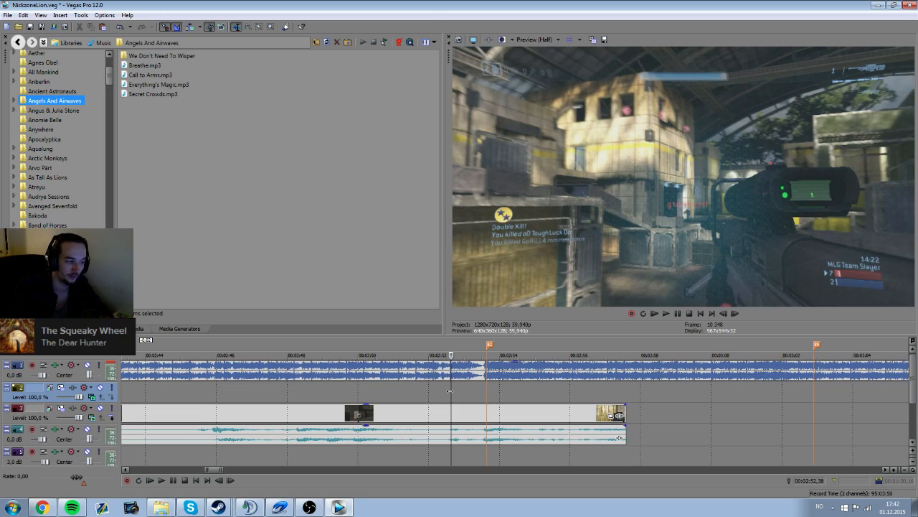
{"action": "left_click", "coordinate": [436, 391]}
{"action": "key", "text": "space"}
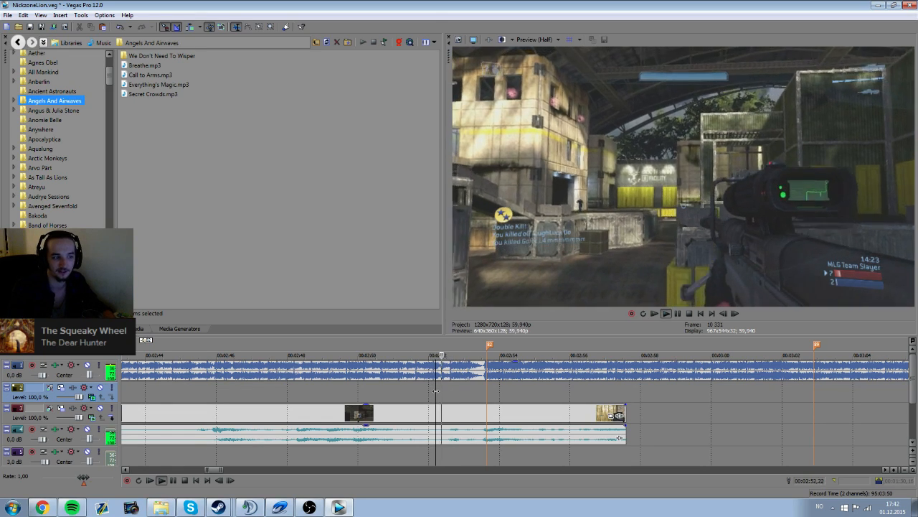
{"action": "key", "text": "space"}
Step: Play the first half of the sniper clip and add a marker on the beat at about 00:02:49,36
{"action": "left_click", "coordinate": [485, 400]}
{"action": "scroll", "coordinate": [485, 400], "scroll_direction": "down", "scroll_amount": 3}
{"action": "left_click", "coordinate": [407, 390]}
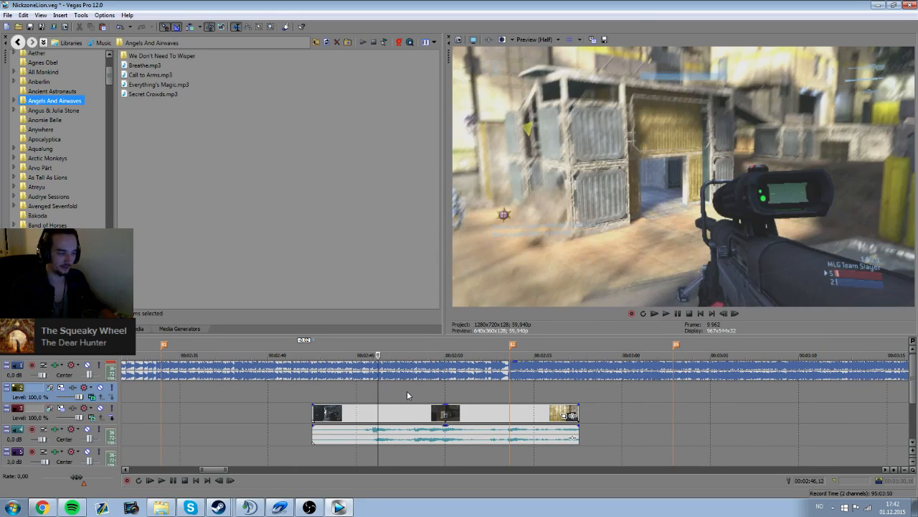
{"action": "key", "text": "space"}
{"action": "key", "text": "space"}
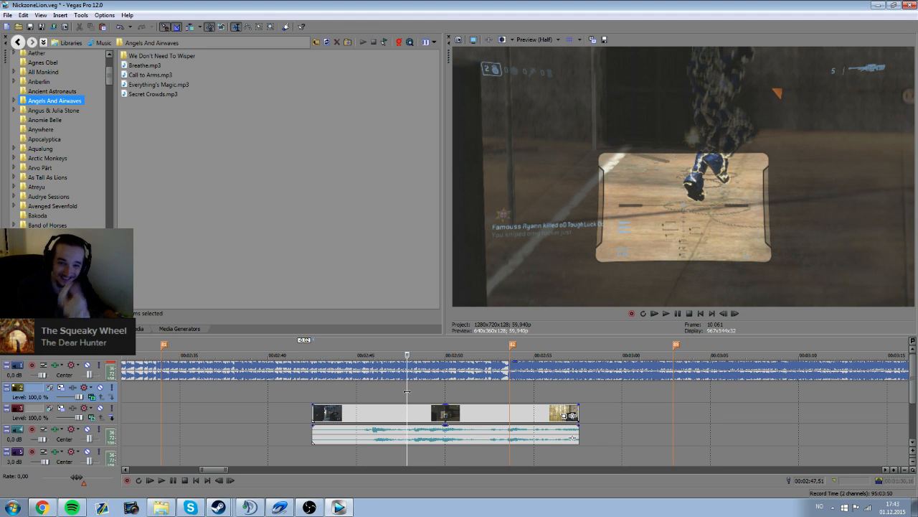
{"action": "key", "text": "space"}
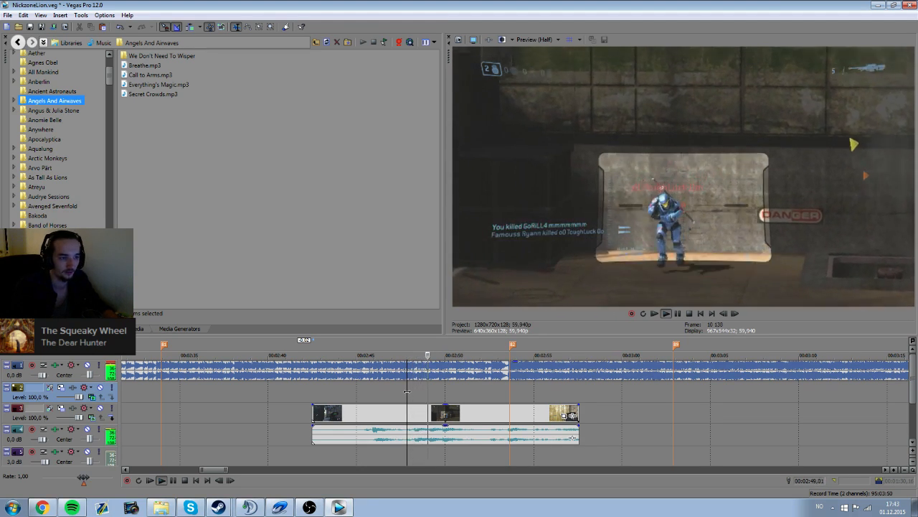
{"action": "key", "text": "space"}
{"action": "key", "text": "space"}
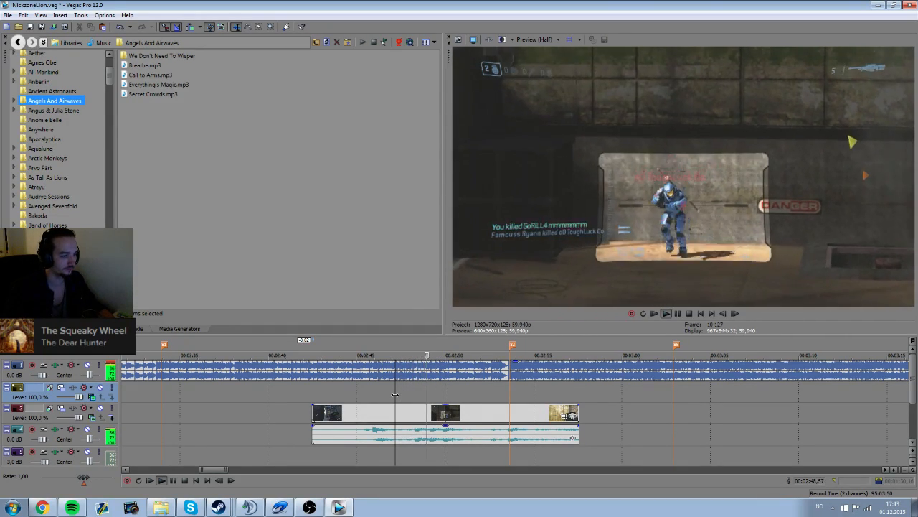
{"action": "key", "text": "space"}
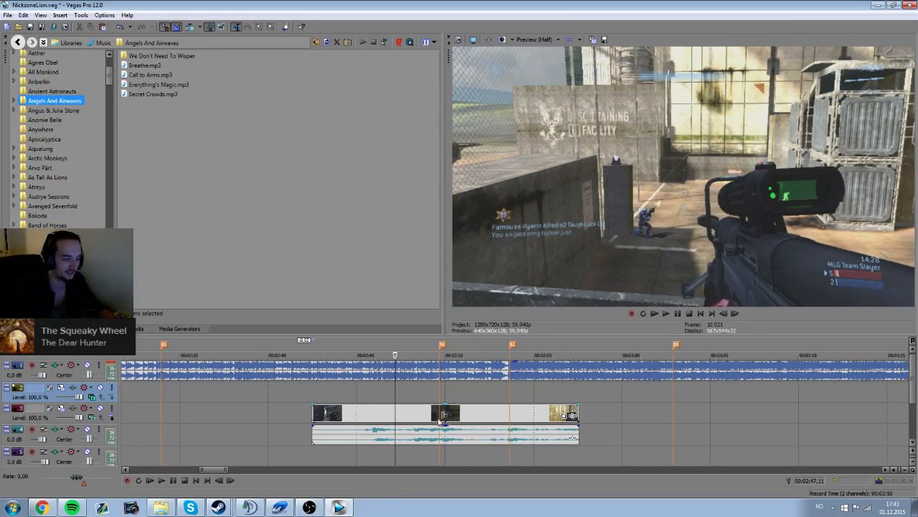
Step: Shift the sniper clip about 14 frames earlier so its shot hits the marker near 00:02:49,36, and play it back
{"action": "left_click", "coordinate": [437, 422]}
{"action": "scroll", "coordinate": [567, 407], "scroll_direction": "up", "scroll_amount": 3}
{"action": "key", "text": "Right"}
{"action": "key", "text": "Right"}
{"action": "left_click_drag", "start_coordinate": [558, 419], "coordinate": [546, 420]}
{"action": "left_click", "coordinate": [465, 389]}
{"action": "key", "text": "space"}
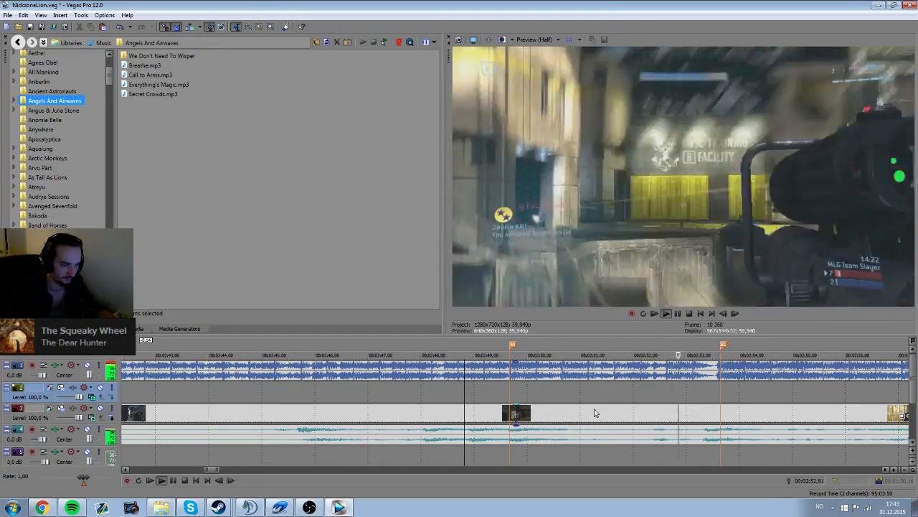
Step: Replay the run-up to the 00:02:53,38 marker and add a marker on the beat at about 00:02:53,08
{"action": "key", "text": "space"}
{"action": "key", "text": "space"}
{"action": "key", "text": "space"}
{"action": "left_click", "coordinate": [661, 398]}
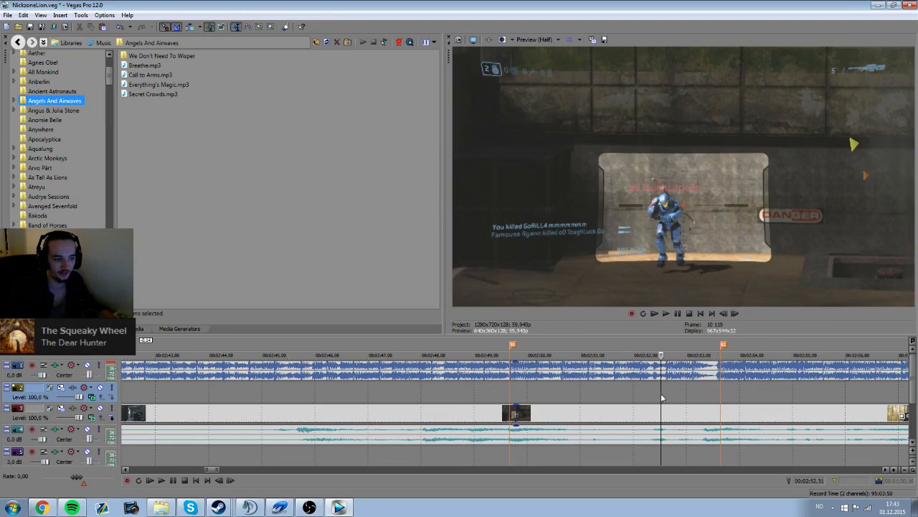
{"action": "left_click", "coordinate": [650, 416]}
{"action": "left_click", "coordinate": [664, 380]}
{"action": "key", "text": "space"}
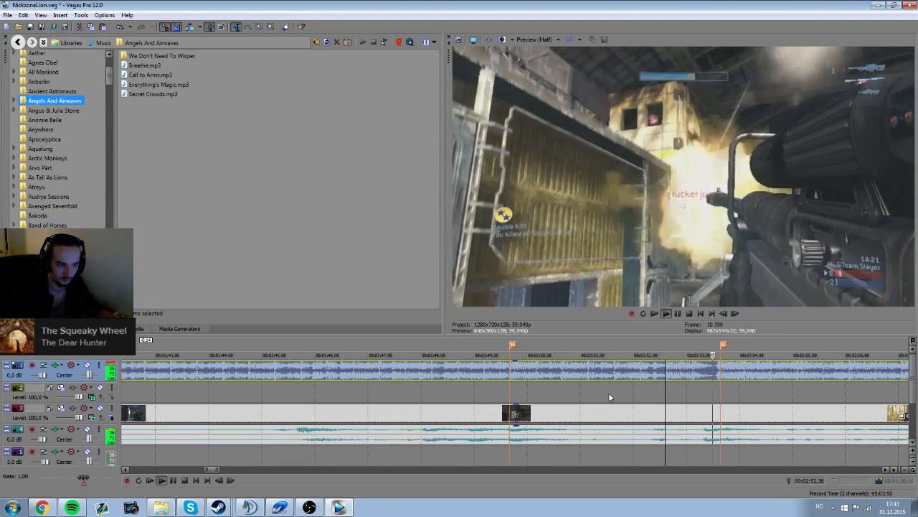
{"action": "left_click", "coordinate": [609, 395]}
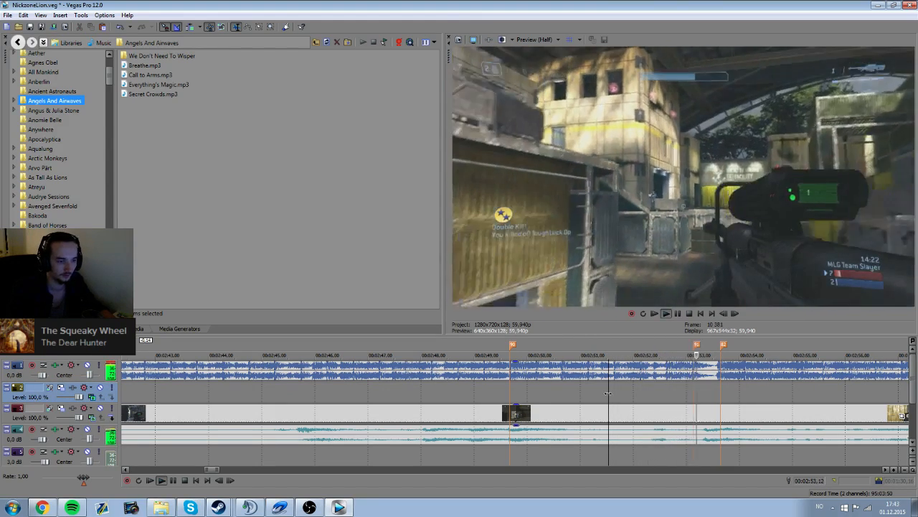
Step: Split the sniper clip at the 00:02:53,08 marker and move the second part later so its shot hits the 00:02:53,38 marker
{"action": "left_click", "coordinate": [694, 413]}
{"action": "key", "text": "space"}
{"action": "key", "text": "s"}
{"action": "left_click_drag", "start_coordinate": [701, 422], "coordinate": [722, 420]}
{"action": "scroll", "coordinate": [721, 421], "scroll_direction": "up", "scroll_amount": 4}
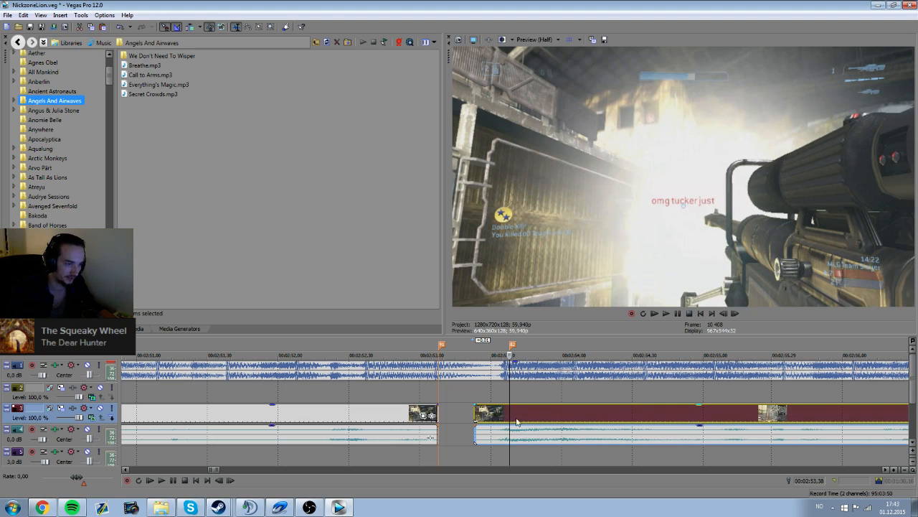
Step: Try to split the second part at 00:02:53,30 and stretch the short piece back to the 00:02:53,08 marker
{"action": "left_click", "coordinate": [493, 420]}
{"action": "left_click", "coordinate": [492, 414]}
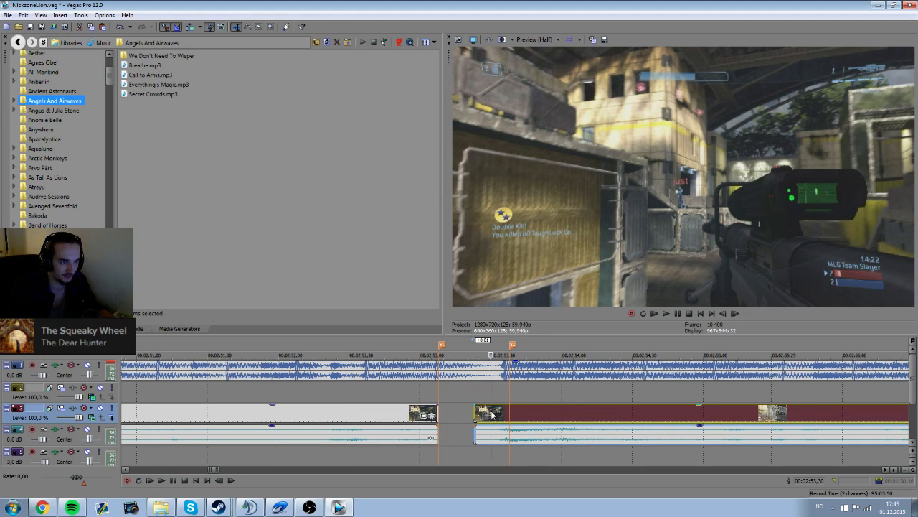
{"action": "key", "text": "s"}
{"action": "left_click_drag", "start_coordinate": [475, 414], "coordinate": [438, 417]}
{"action": "left_click", "coordinate": [419, 389]}
{"action": "key", "text": "space"}
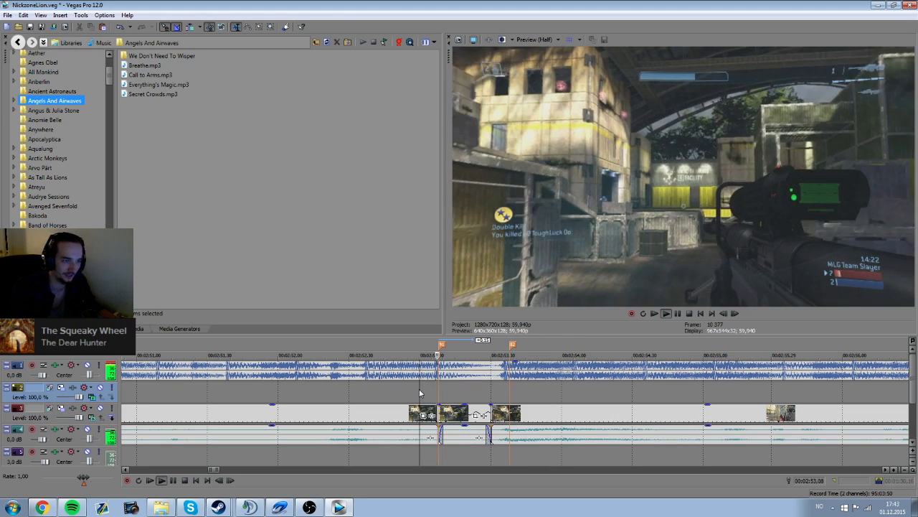
{"action": "key", "text": "space"}
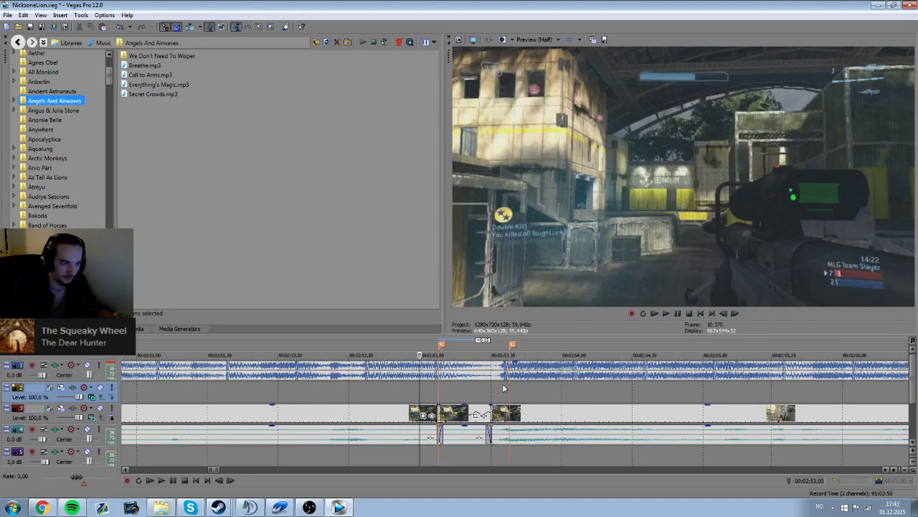
Step: Step frame by frame through the stretched piece after the 00:02:53,08 marker and compare it with the footage before the cut
{"action": "left_click", "coordinate": [438, 399]}
{"action": "key", "text": "Right"}
{"action": "key", "text": "Right"}
{"action": "key", "text": "Right"}
{"action": "key", "text": "Right"}
{"action": "key", "text": "Right"}
{"action": "key", "text": "Right"}
{"action": "key", "text": "Right"}
{"action": "key", "text": "Right"}
{"action": "key", "text": "Right"}
{"action": "key", "text": "Right"}
{"action": "key", "text": "Right"}
{"action": "key", "text": "Right"}
{"action": "key", "text": "Right"}
{"action": "key", "text": "Right"}
{"action": "key", "text": "Right"}
{"action": "key", "text": "Right"}
{"action": "key", "text": "Right"}
{"action": "key", "text": "Right"}
{"action": "key", "text": "Right"}
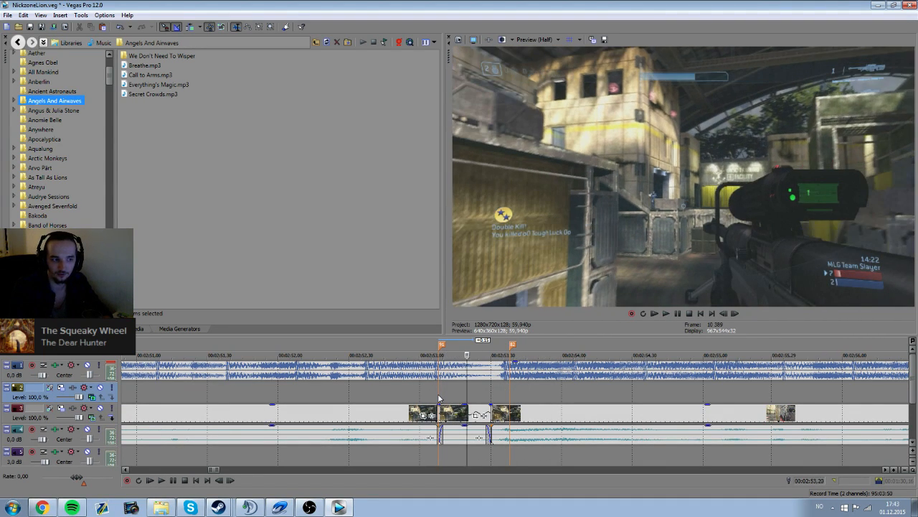
{"action": "left_click", "coordinate": [411, 395]}
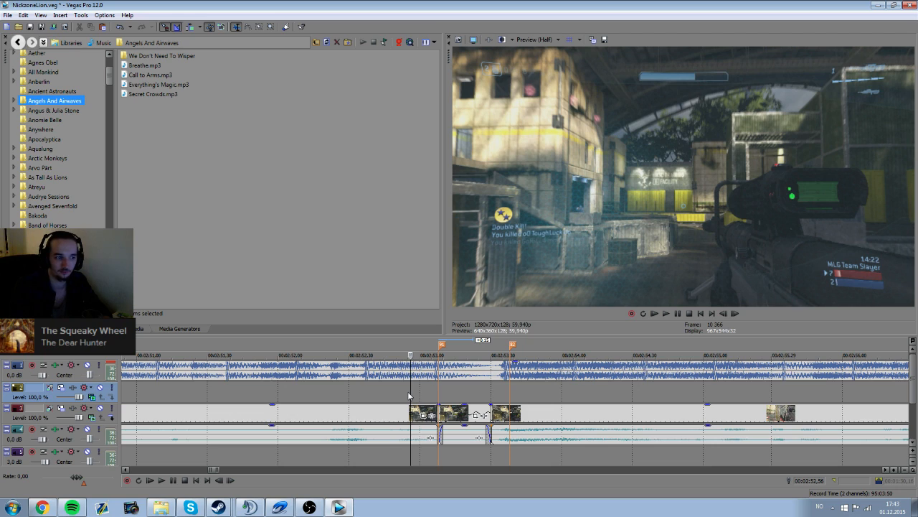
{"action": "key", "text": "Right"}
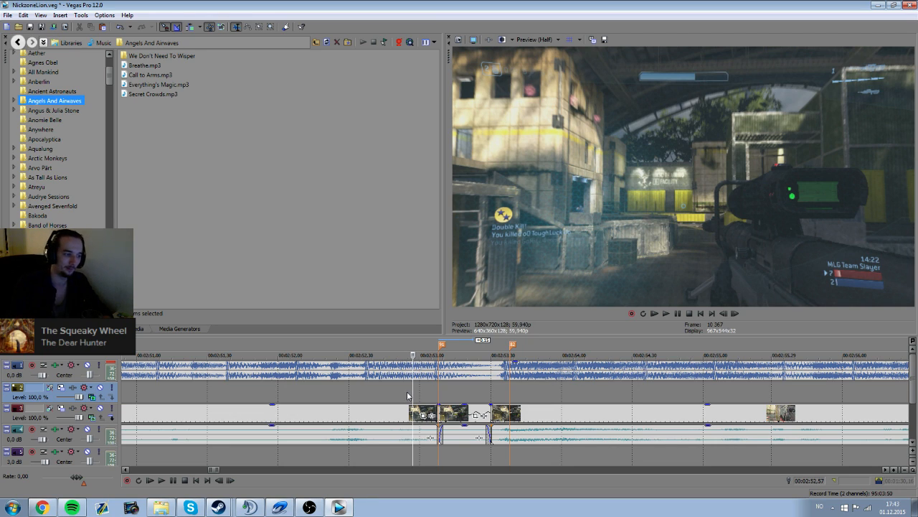
Step: Undo the stretch and the split of the short piece after the 00:02:53,08 marker
{"action": "left_click", "coordinate": [456, 415]}
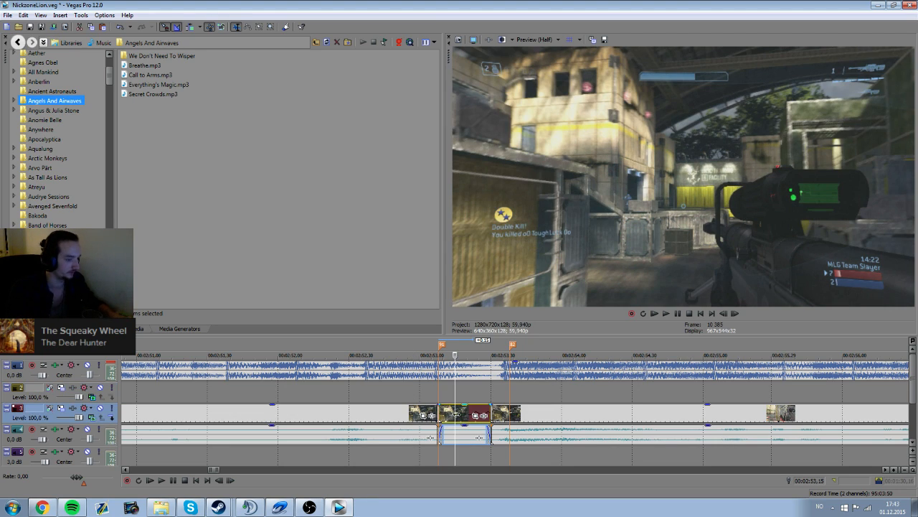
{"action": "key", "text": "ctrl+z"}
{"action": "key", "text": "ctrl+z"}
Step: Play on from about 00:02:49 and add a marker on the beat at 00:02:51,09
{"action": "scroll", "coordinate": [364, 400], "scroll_direction": "down", "scroll_amount": 1}
{"action": "left_click", "coordinate": [364, 399]}
{"action": "key", "text": "space"}
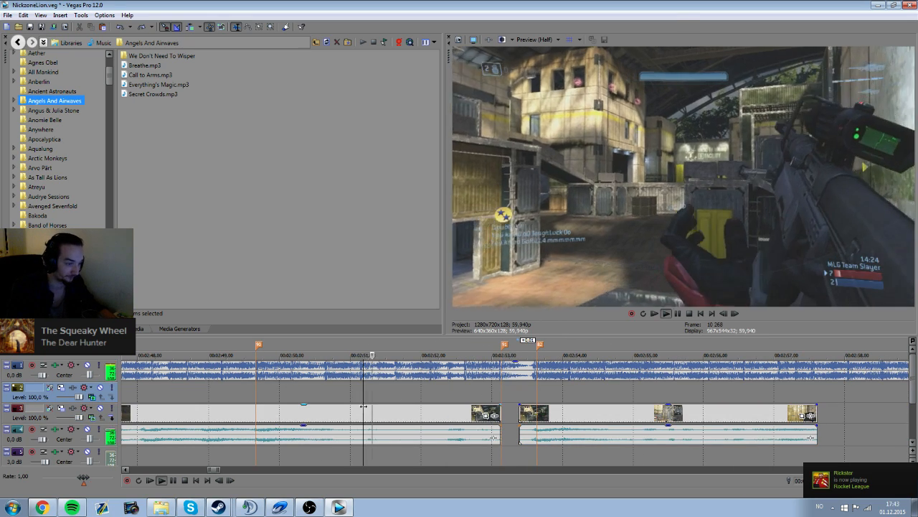
{"action": "left_click", "coordinate": [219, 387]}
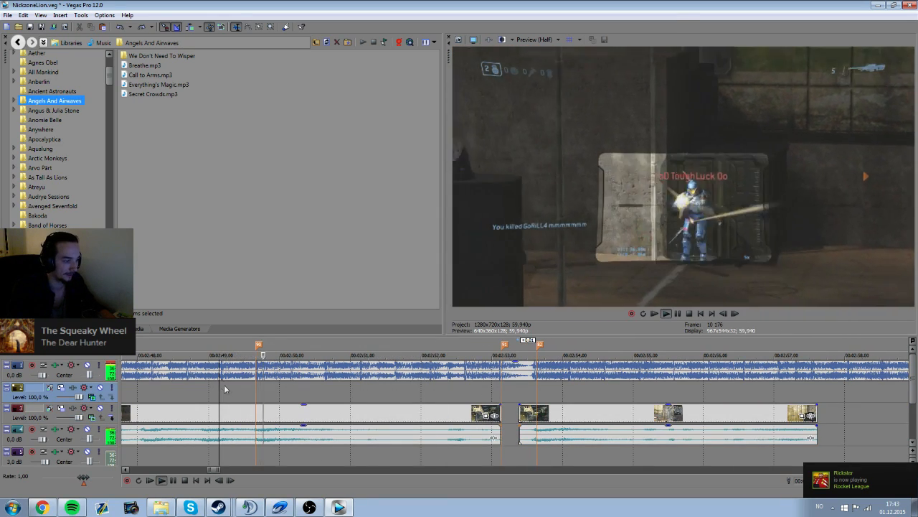
{"action": "key", "text": "space"}
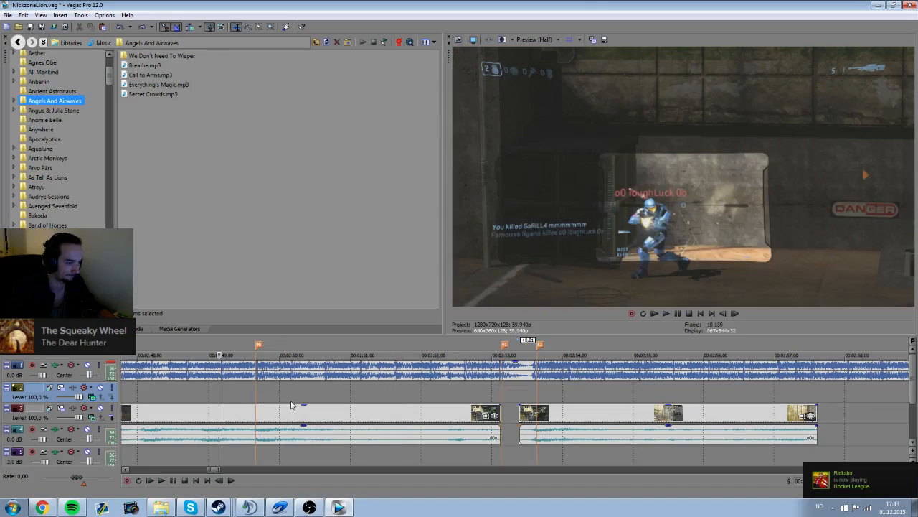
{"action": "key", "text": "space"}
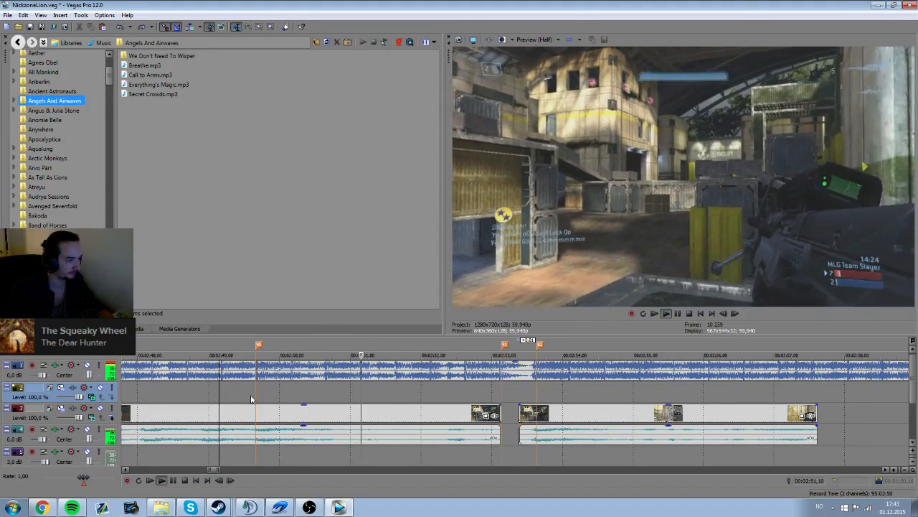
{"action": "key", "text": "m"}
{"action": "key", "text": "space"}
{"action": "left_click", "coordinate": [362, 405]}
{"action": "scroll", "coordinate": [362, 405], "scroll_direction": "up", "scroll_amount": 3}
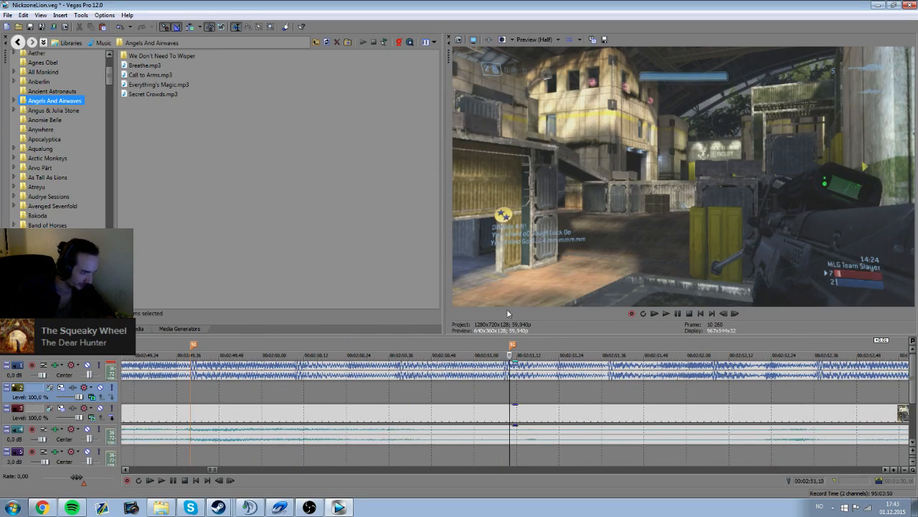
{"action": "scroll", "coordinate": [529, 416], "scroll_direction": "down", "scroll_amount": 2}
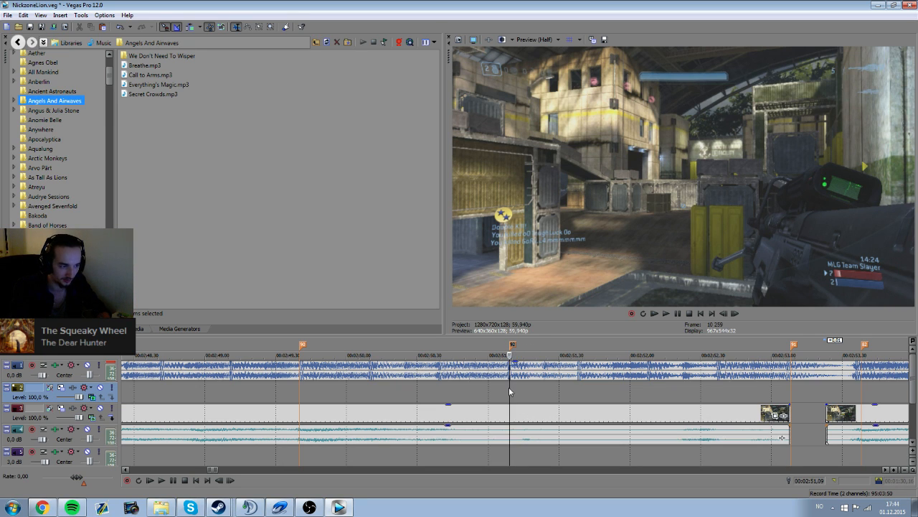
Step: Play the section before the 00:02:51,09 marker and split the first part of the sniper clip at 00:02:50,35
{"action": "left_click", "coordinate": [692, 386]}
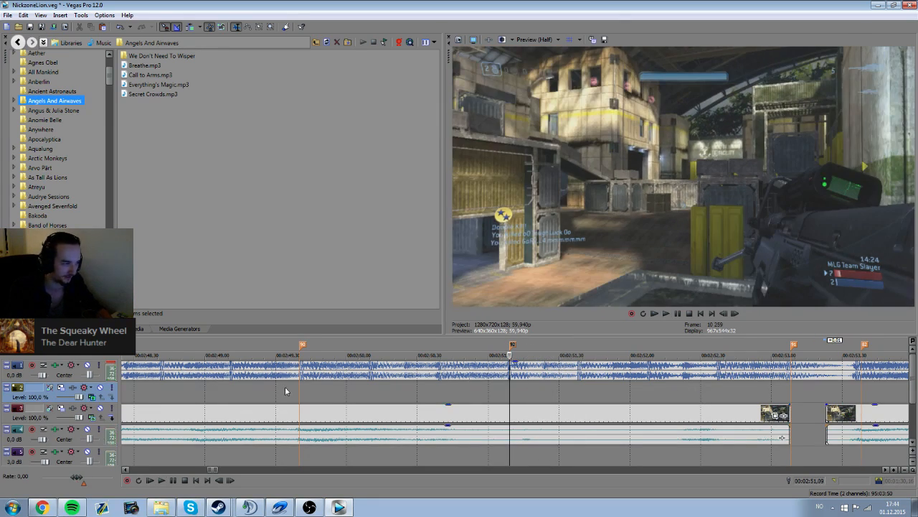
{"action": "left_click", "coordinate": [296, 391]}
{"action": "left_click", "coordinate": [535, 414]}
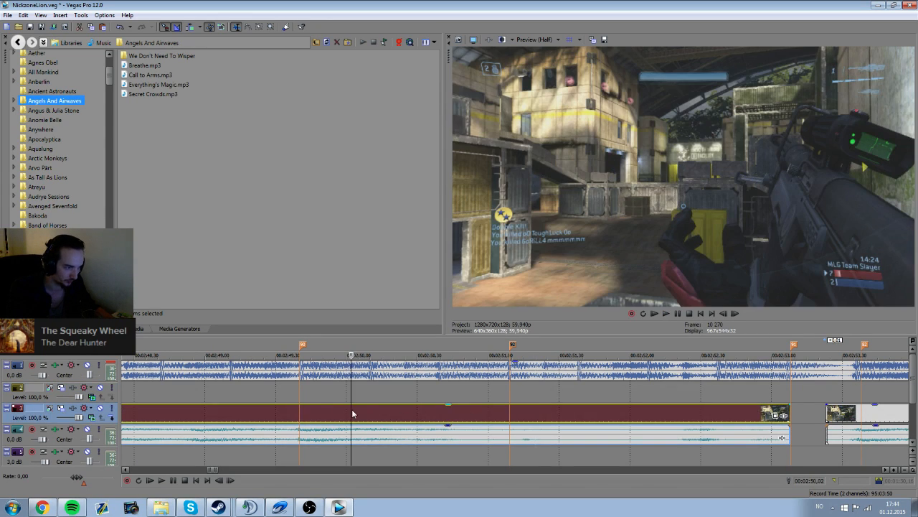
{"action": "left_click", "coordinate": [270, 394]}
{"action": "key", "text": "space"}
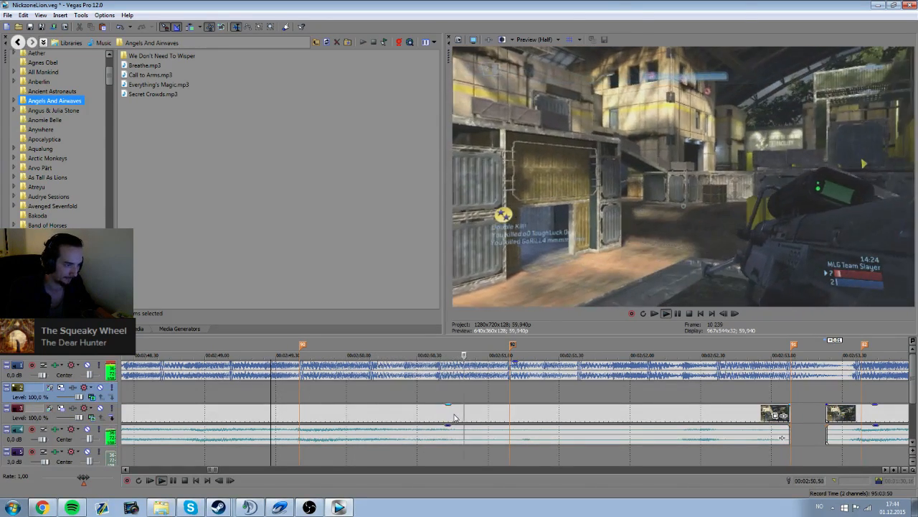
{"action": "left_click", "coordinate": [429, 415]}
{"action": "key", "text": "s"}
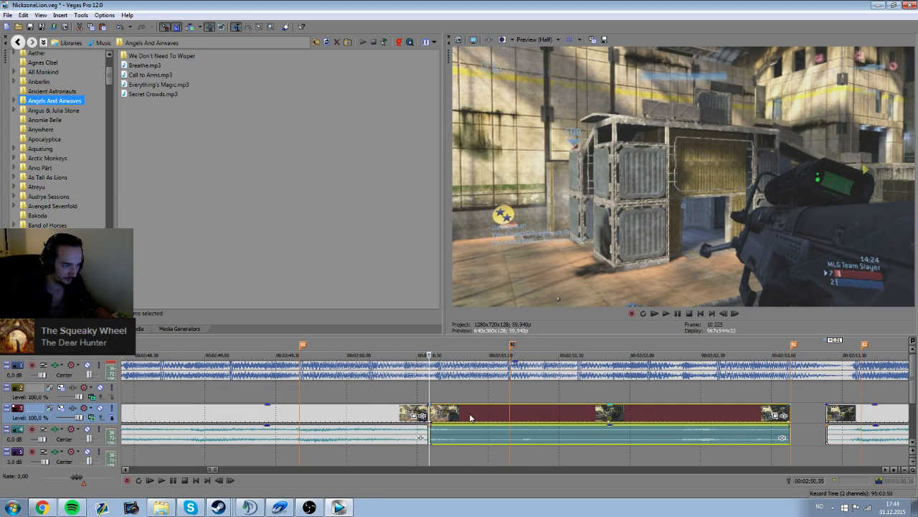
Step: Split again just before the 00:02:51,09 marker, compress the short middle piece, and shift the remaining part earlier against it
{"action": "key", "text": "s"}
{"action": "left_click_drag", "start_coordinate": [486, 413], "coordinate": [470, 414]}
{"action": "mouse_move", "coordinate": [532, 418]}
{"action": "left_mouse_down"}
{"action": "mouse_move", "coordinate": [516, 417]}
{"action": "mouse_move", "coordinate": [549, 415]}
{"action": "left_mouse_up"}
{"action": "left_click", "coordinate": [516, 418]}
{"action": "scroll", "coordinate": [516, 418], "scroll_direction": "up", "scroll_amount": 3}
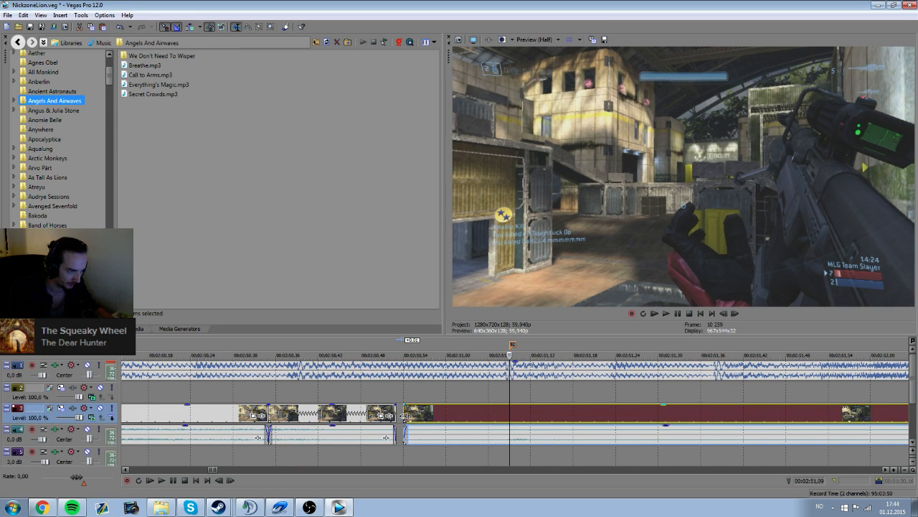
Step: Play the sped-up middle piece and the cut into the 00:02:51,09 marker
{"action": "scroll", "coordinate": [402, 417], "scroll_direction": "down", "scroll_amount": 3}
{"action": "left_click", "coordinate": [349, 391]}
{"action": "key", "text": "space"}
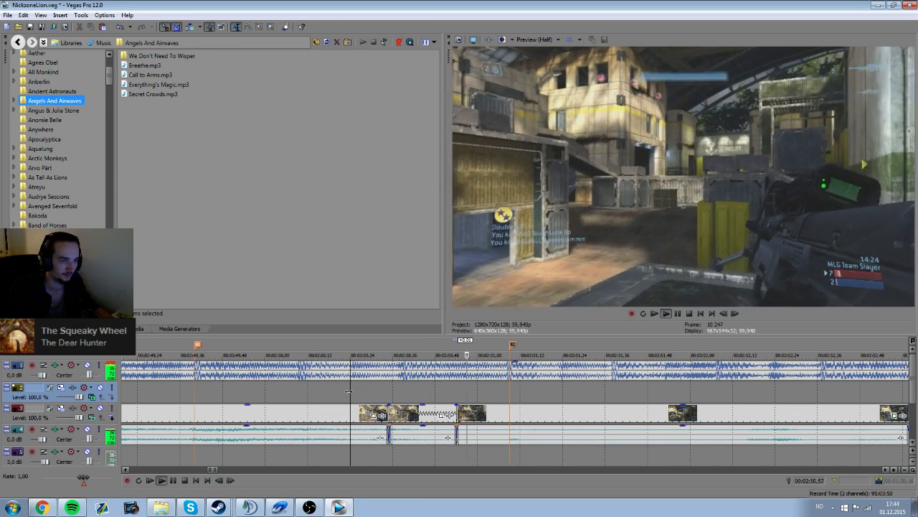
{"action": "scroll", "coordinate": [350, 393], "scroll_direction": "down", "scroll_amount": 3}
{"action": "key", "text": "space"}
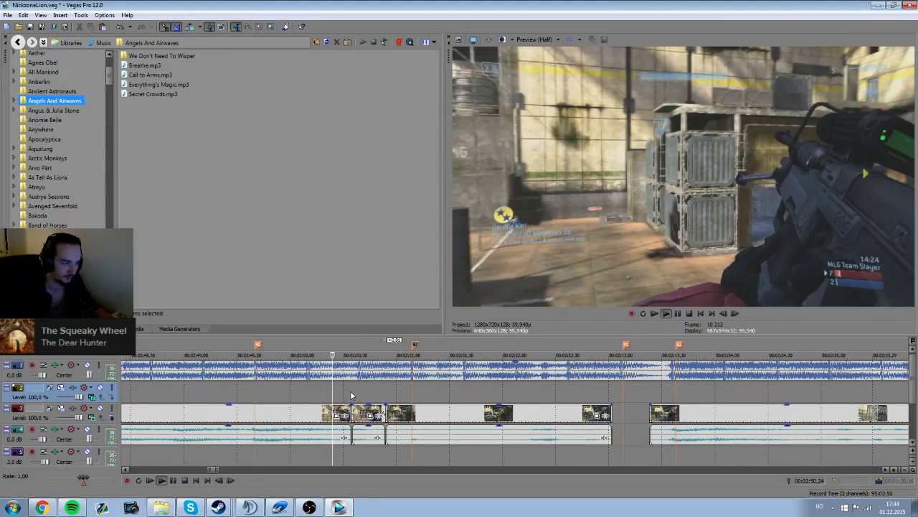
{"action": "key", "text": "space"}
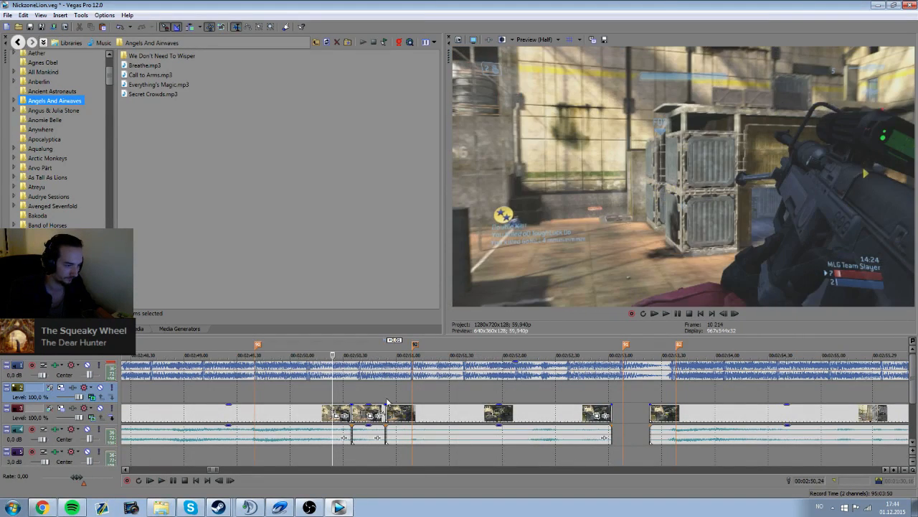
Step: Split the sniper clip at 00:02:51,35 and move the part after the cut later until it meets the following piece
{"action": "left_click", "coordinate": [462, 416]}
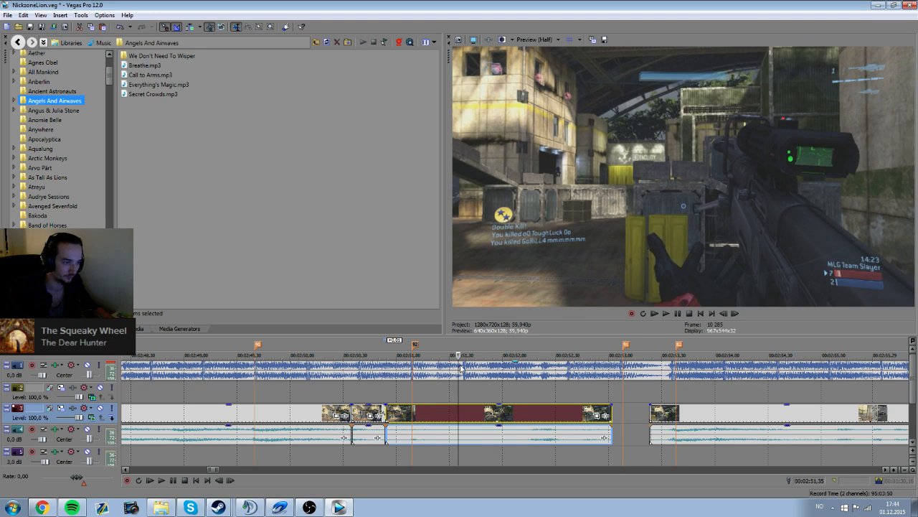
{"action": "key", "text": "s"}
{"action": "left_click_drag", "start_coordinate": [490, 421], "coordinate": [524, 421]}
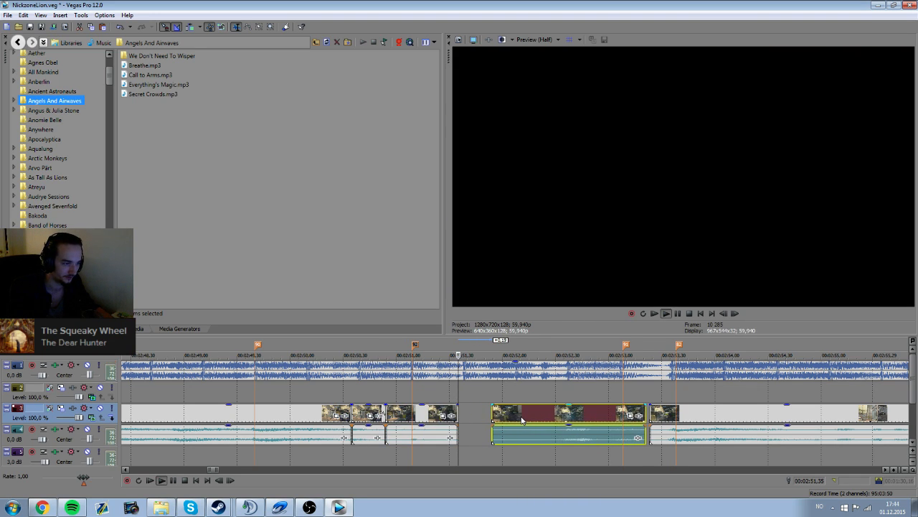
{"action": "key", "text": "space"}
{"action": "key", "text": "space"}
{"action": "left_click", "coordinate": [570, 421]}
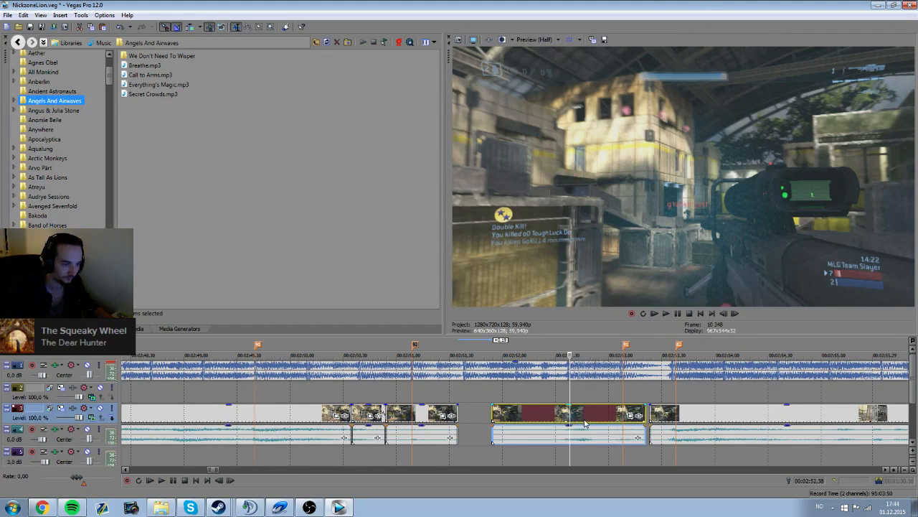
{"action": "left_click_drag", "start_coordinate": [584, 420], "coordinate": [589, 420]}
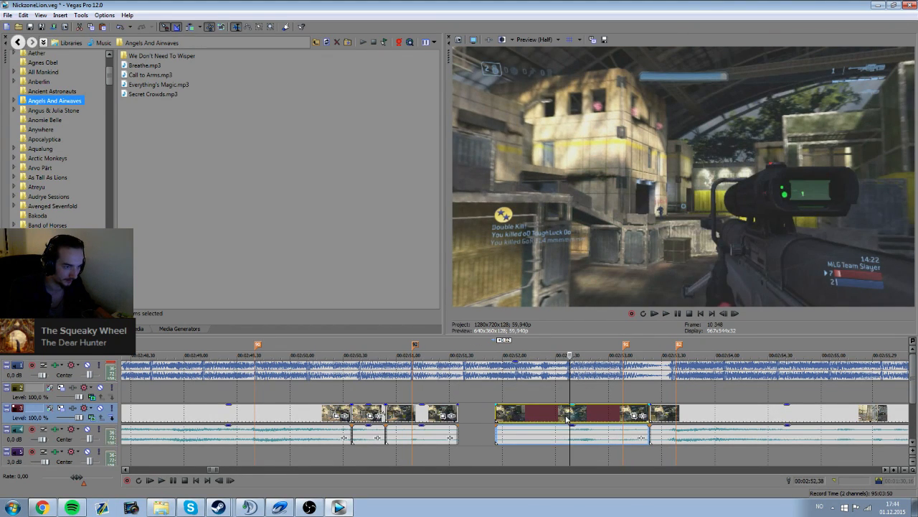
Step: Split the moved part at 00:02:52,36 and slow its first piece by stretching its start back to the previous cut
{"action": "left_click", "coordinate": [567, 420]}
{"action": "key", "text": "s"}
{"action": "left_click_drag", "start_coordinate": [495, 412], "coordinate": [459, 412]}
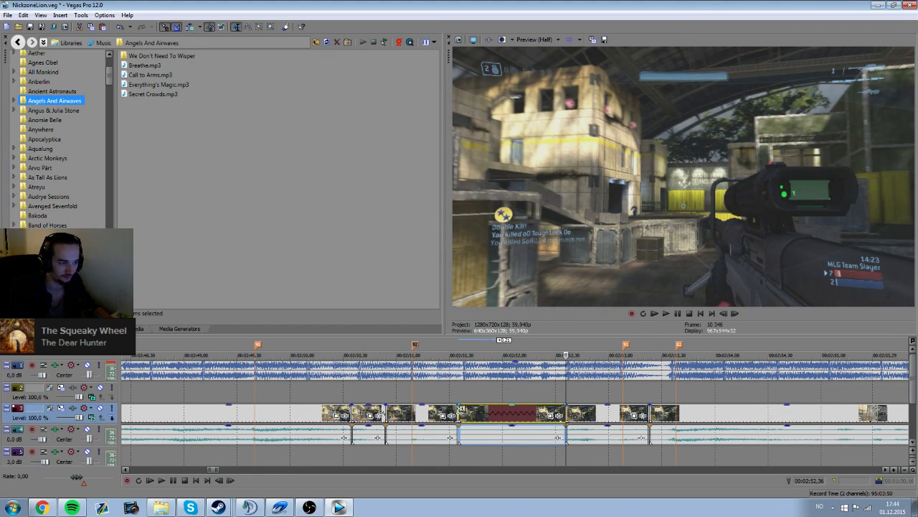
Step: Play the section from just before the 00:02:51,09 marker through the slowed-down piece
{"action": "left_click", "coordinate": [406, 392]}
{"action": "key", "text": "space"}
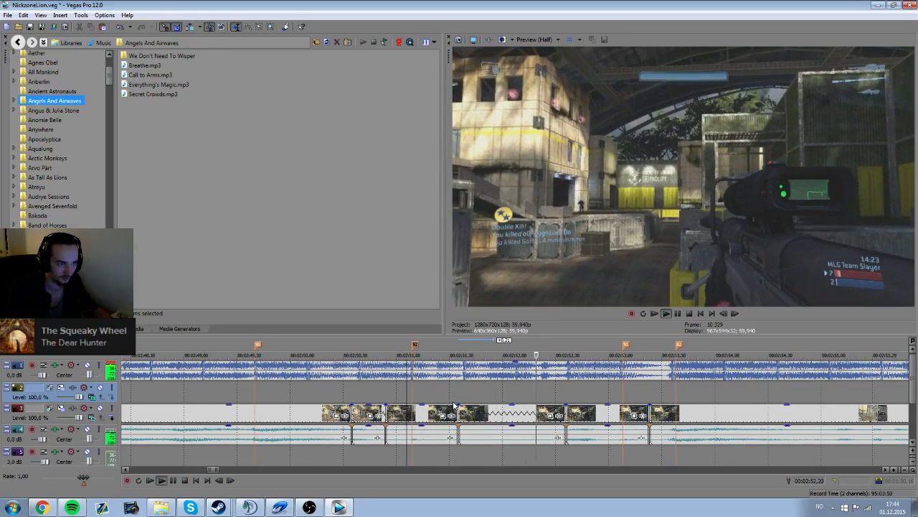
{"action": "key", "text": "space"}
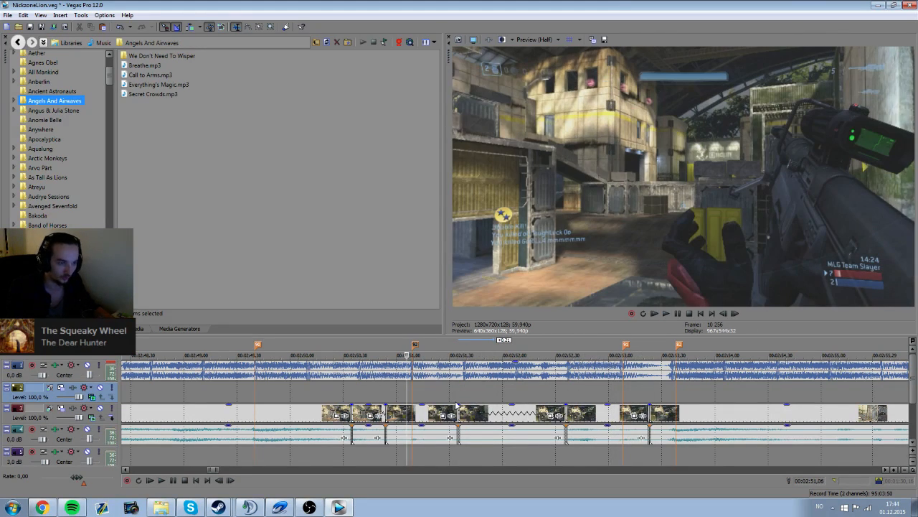
{"action": "right_click", "coordinate": [515, 436]}
{"action": "left_click", "coordinate": [534, 430]}
{"action": "left_click", "coordinate": [490, 344]}
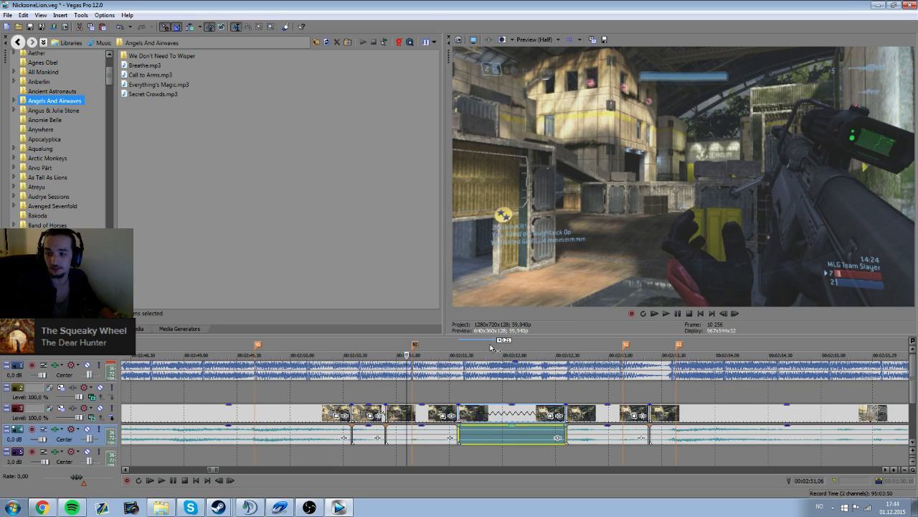
{"action": "left_click", "coordinate": [436, 387]}
{"action": "key", "text": "space"}
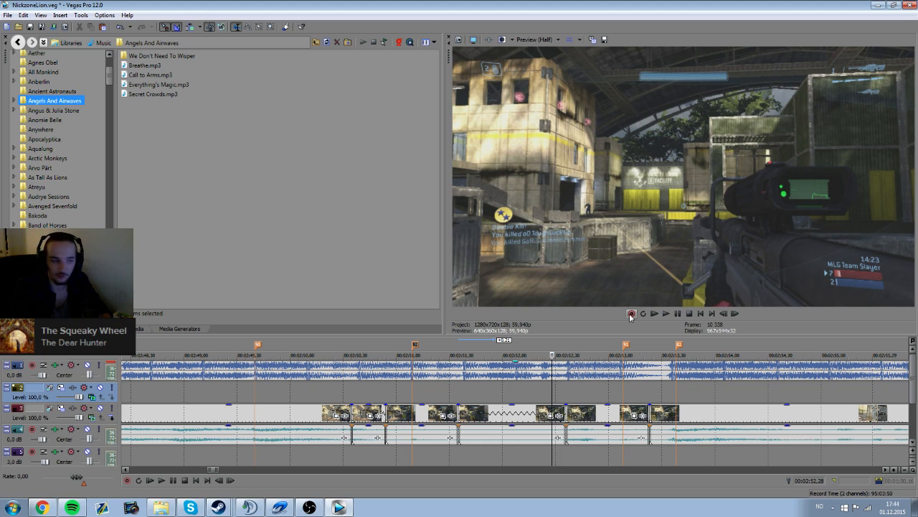
{"action": "key", "text": "space"}
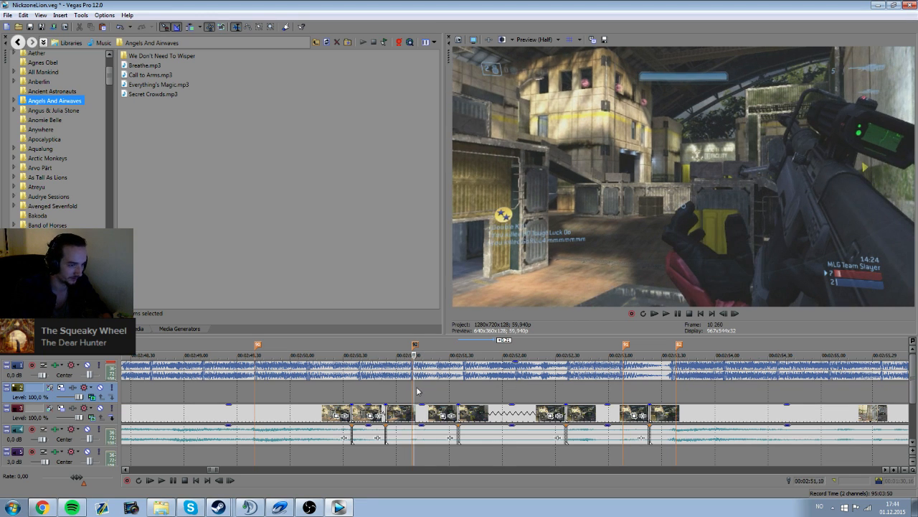
{"action": "key", "text": "space"}
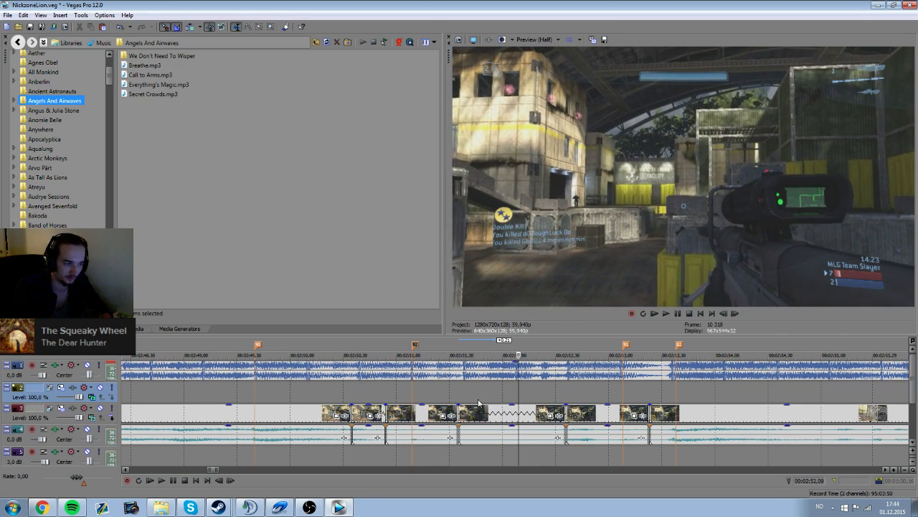
Step: Replay from 00:02:51,19 and check the slowed piece and the cut at 00:02:53,23
{"action": "left_click", "coordinate": [430, 396]}
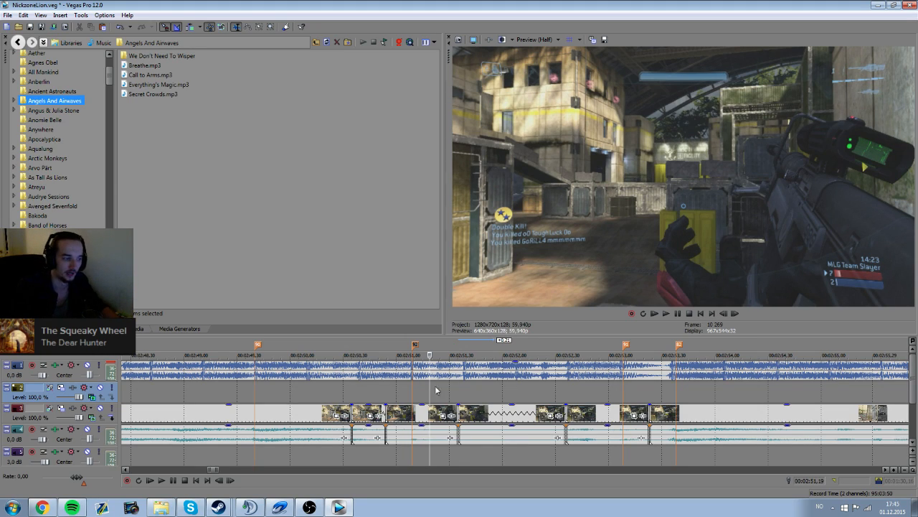
{"action": "key", "text": "space"}
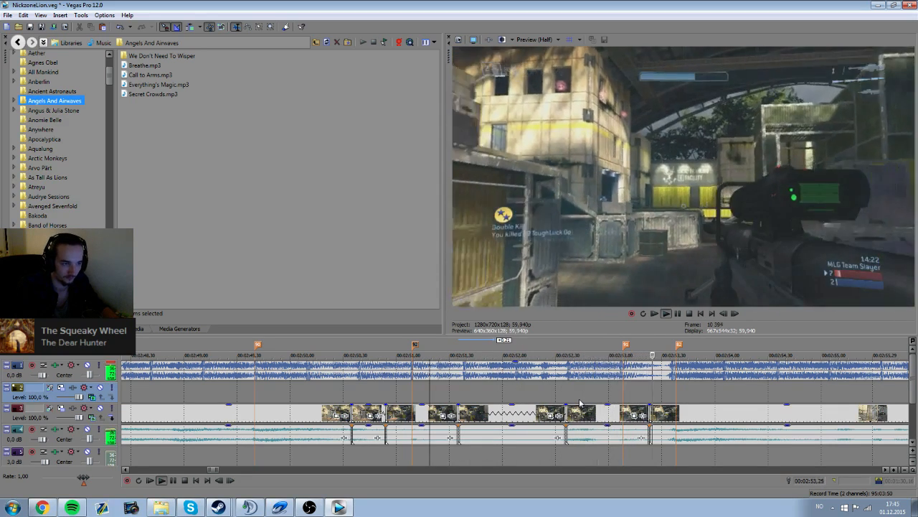
{"action": "key", "text": "space"}
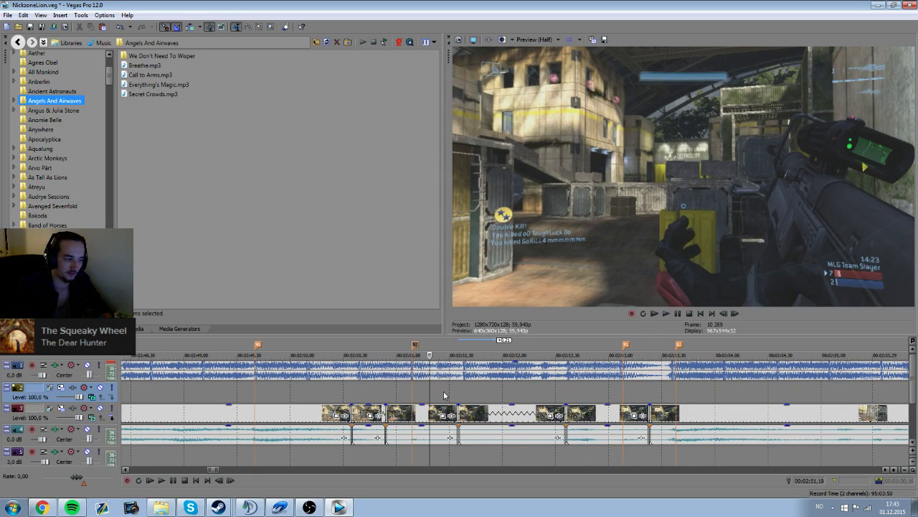
{"action": "key", "text": "space"}
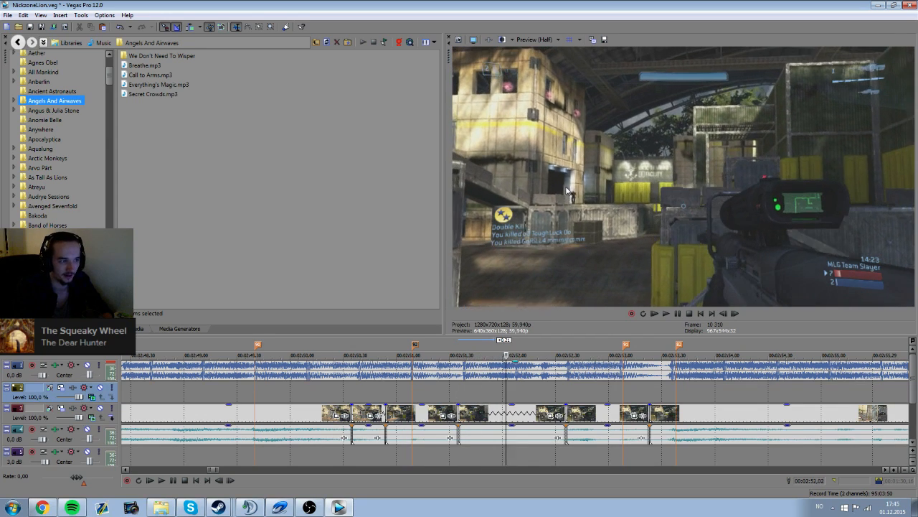
{"action": "left_click", "coordinate": [458, 394]}
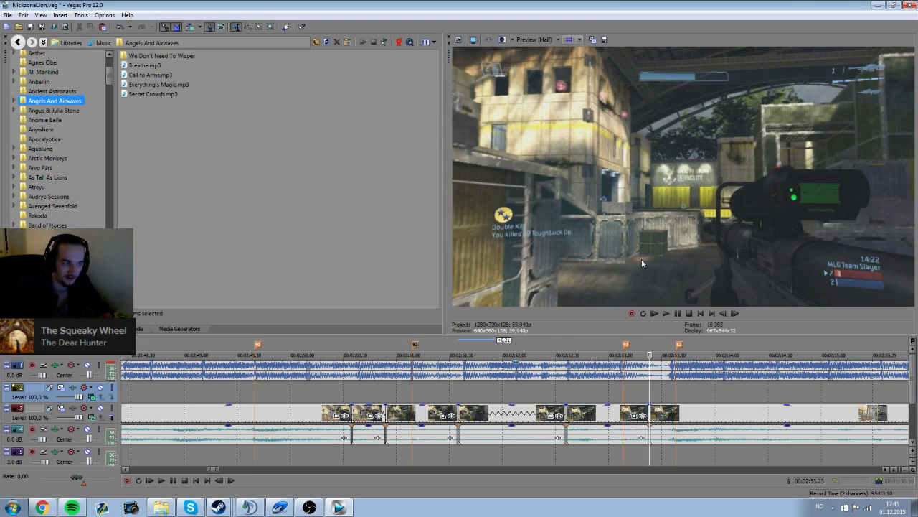
Step: Play the whole retimed sniper sequence from about 00:02:47,32 through the marker hit near 00:02:53,38
{"action": "scroll", "coordinate": [382, 392], "scroll_direction": "down", "scroll_amount": 3}
{"action": "left_click", "coordinate": [302, 392]}
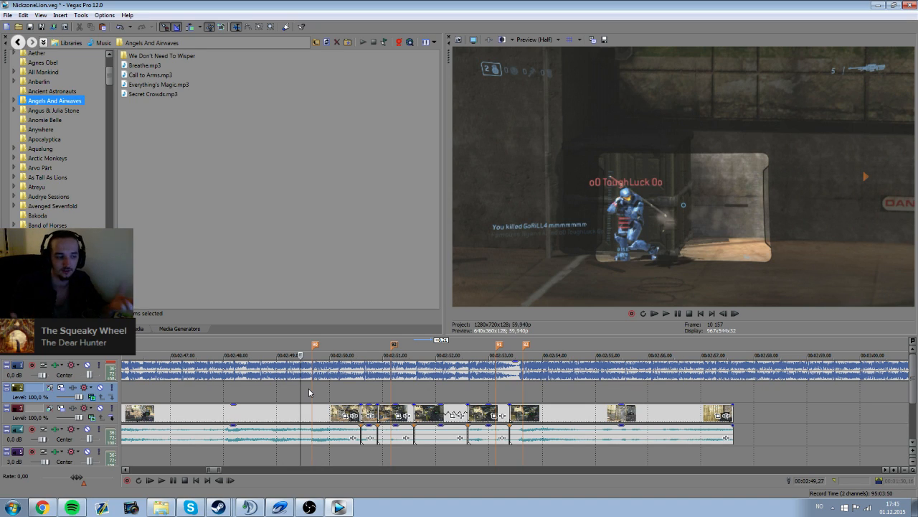
{"action": "key", "text": "space"}
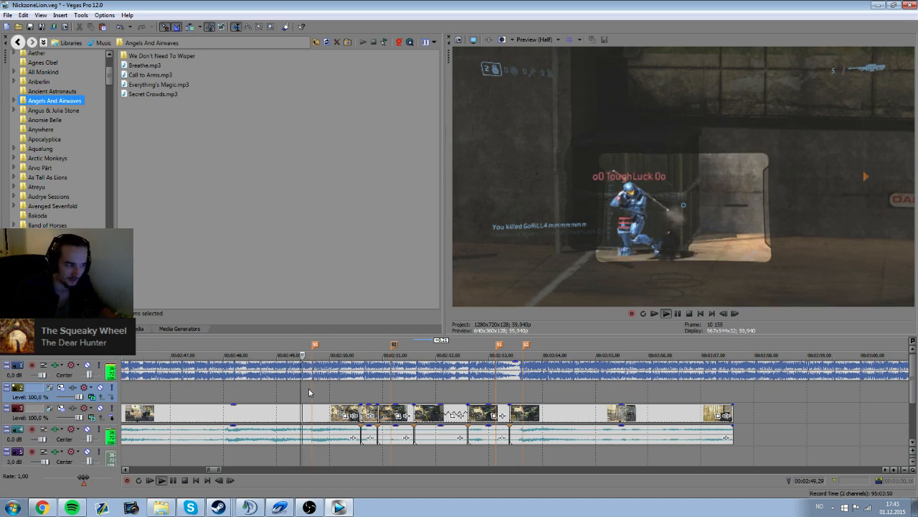
{"action": "key", "text": "space"}
{"action": "scroll", "coordinate": [309, 388], "scroll_direction": "down", "scroll_amount": 3}
{"action": "left_click", "coordinate": [475, 389]}
{"action": "scroll", "coordinate": [483, 399], "scroll_direction": "up", "scroll_amount": 2}
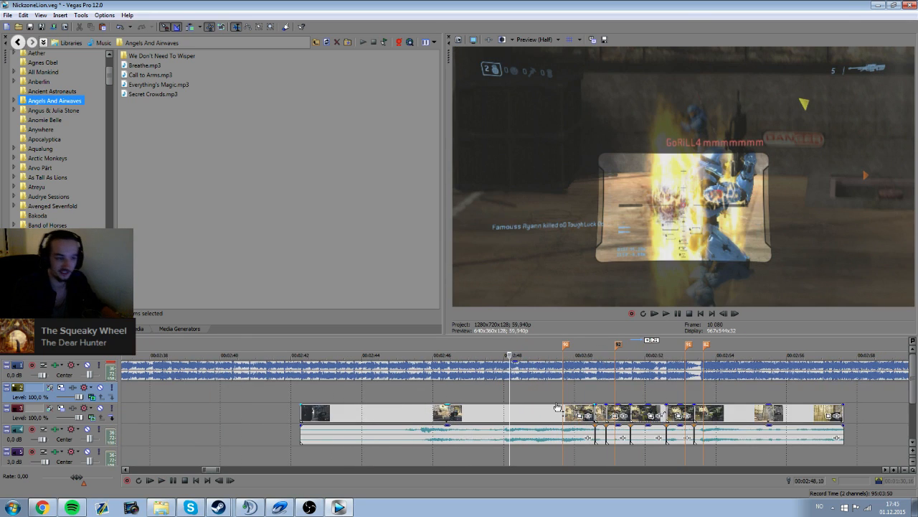
{"action": "left_click", "coordinate": [703, 402]}
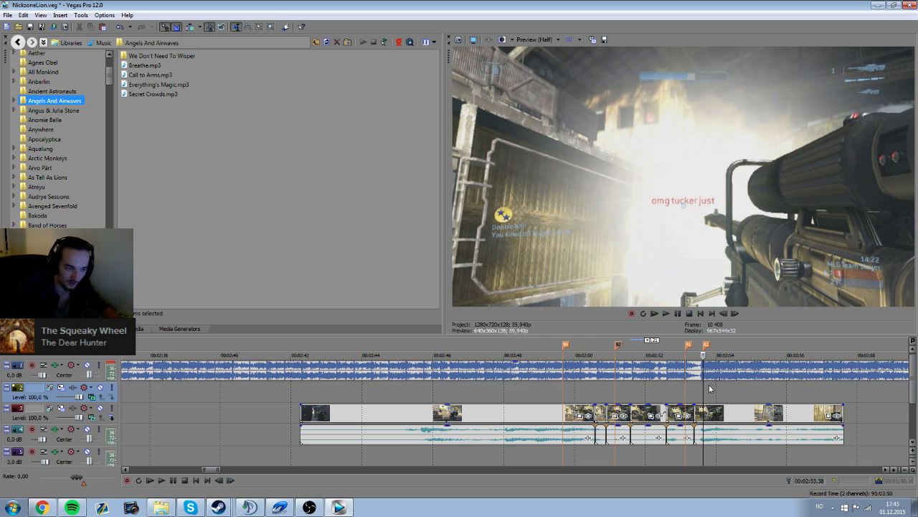
{"action": "left_click", "coordinate": [487, 400]}
{"action": "key", "text": "space"}
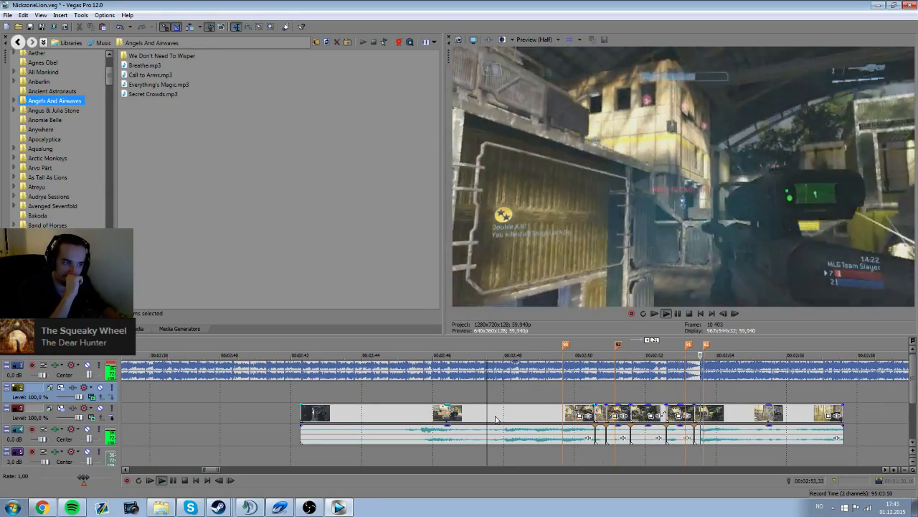
{"action": "key", "text": "space"}
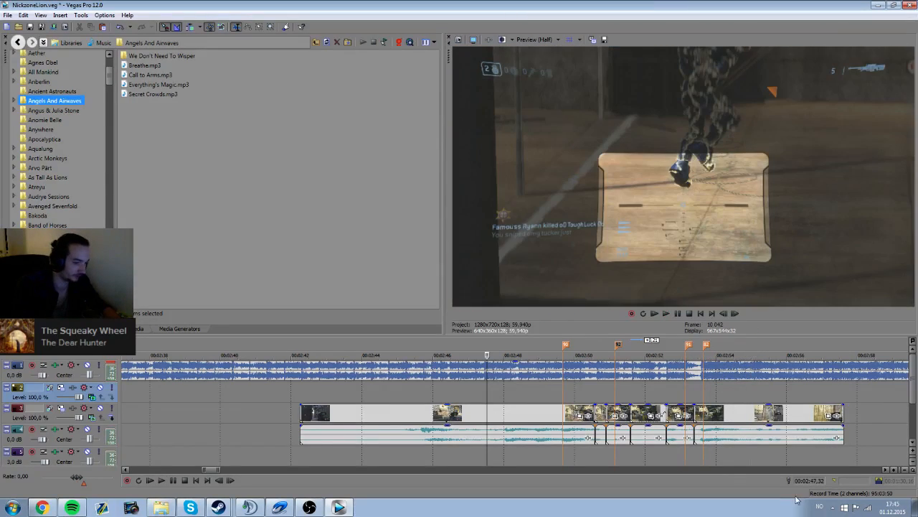
Step: Move the last sniper piece's audio down to track 5 and trim the end of that piece to about 00:02:56
{"action": "left_click_drag", "start_coordinate": [725, 435], "coordinate": [725, 458]}
{"action": "key", "text": "space"}
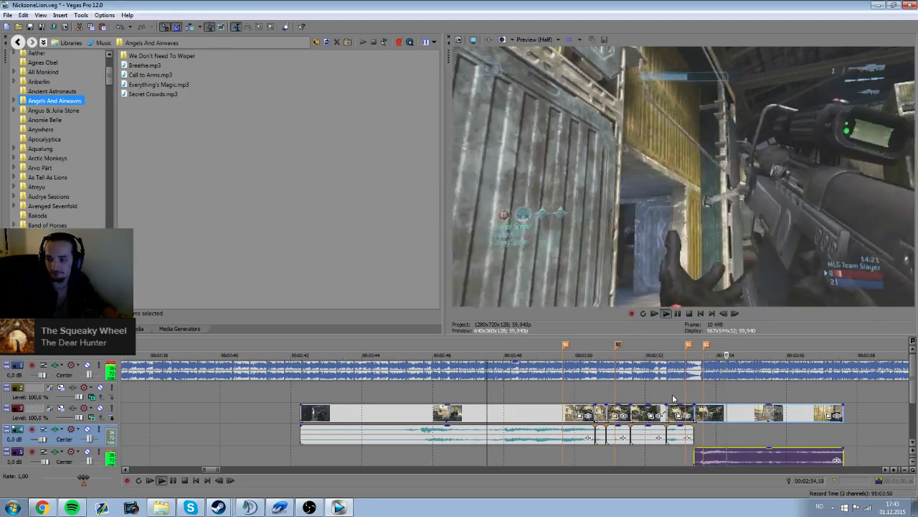
{"action": "scroll", "coordinate": [673, 397], "scroll_direction": "down", "scroll_amount": 5}
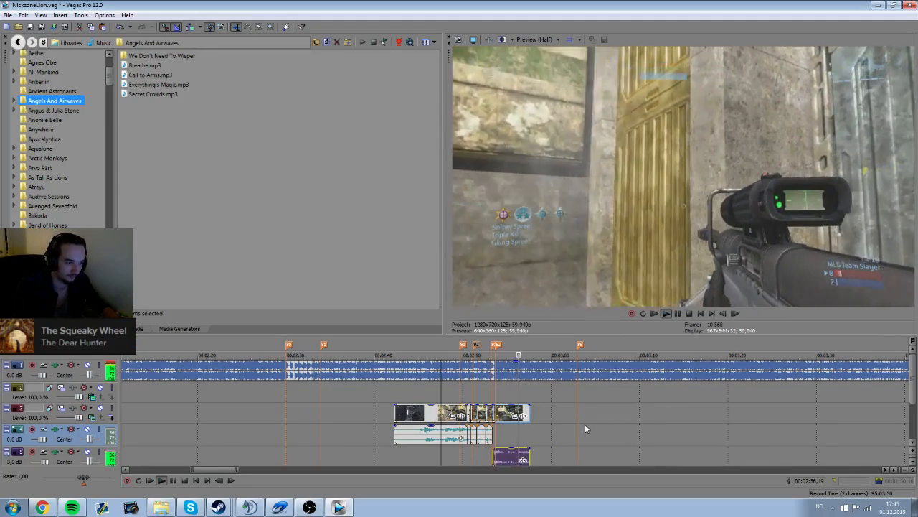
{"action": "scroll", "coordinate": [570, 420], "scroll_direction": "down", "scroll_amount": 1}
{"action": "key", "text": "space"}
{"action": "left_click_drag", "start_coordinate": [530, 392], "coordinate": [517, 392]}
{"action": "scroll", "coordinate": [517, 392], "scroll_direction": "down", "scroll_amount": 2}
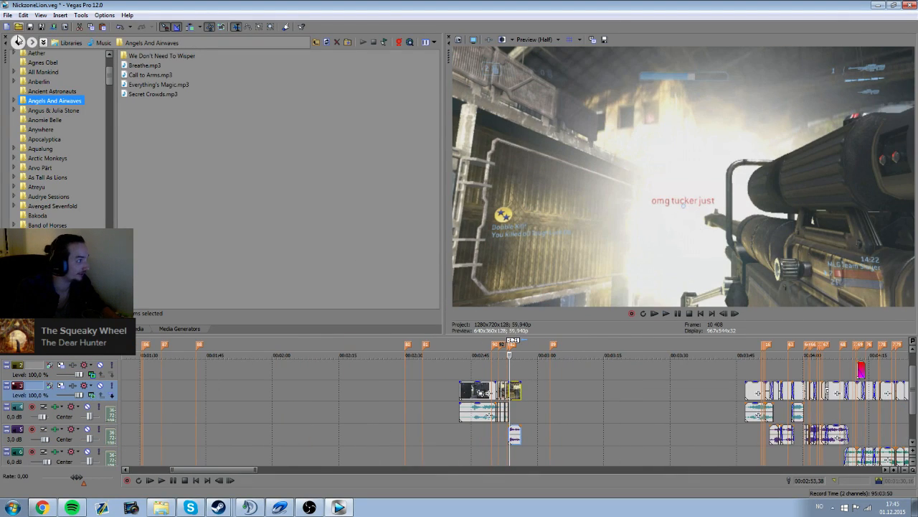
Step: Look over the song's timeline, examining the placed sniper section and the empty stretches around it
{"action": "scroll", "coordinate": [477, 453], "scroll_direction": "down", "scroll_amount": 3}
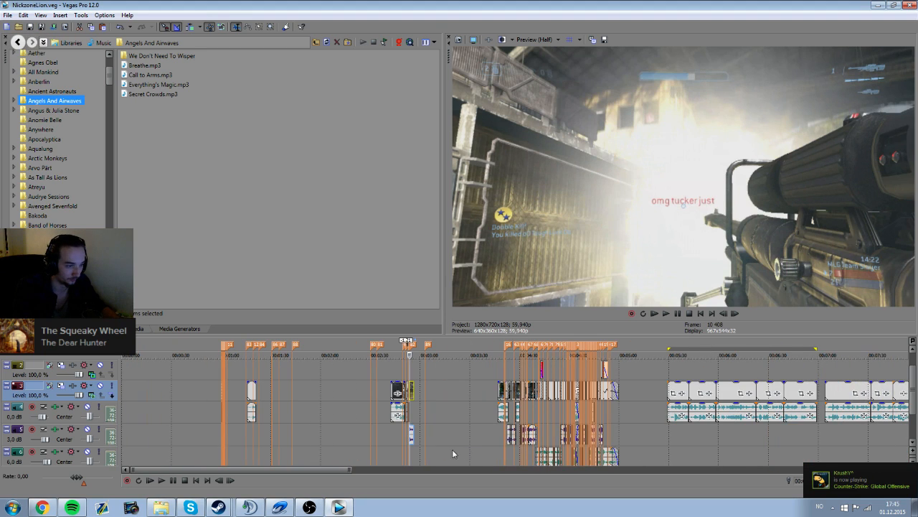
{"action": "left_click", "coordinate": [398, 374]}
{"action": "left_click", "coordinate": [247, 382]}
{"action": "scroll", "coordinate": [680, 389], "scroll_direction": "up", "scroll_amount": 4}
{"action": "scroll", "coordinate": [658, 375], "scroll_direction": "down", "scroll_amount": 2}
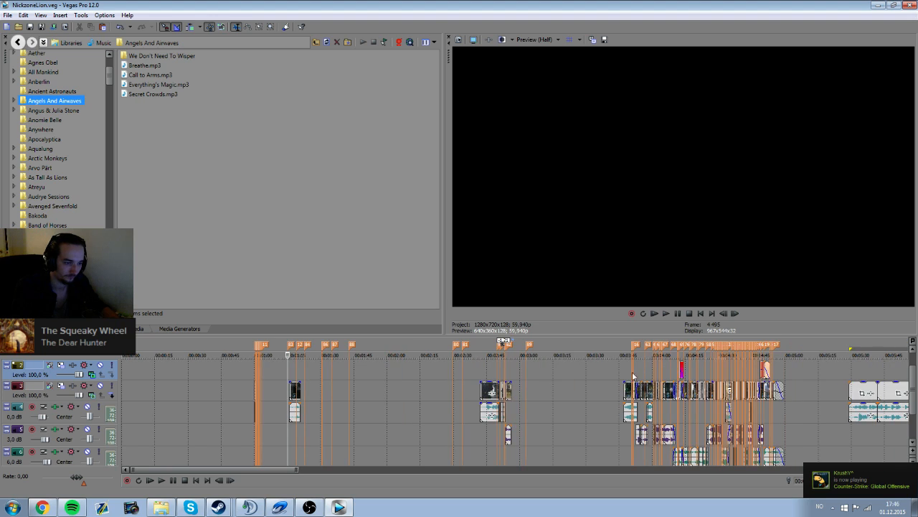
{"action": "left_click", "coordinate": [486, 373]}
{"action": "scroll", "coordinate": [562, 376], "scroll_direction": "up", "scroll_amount": 4}
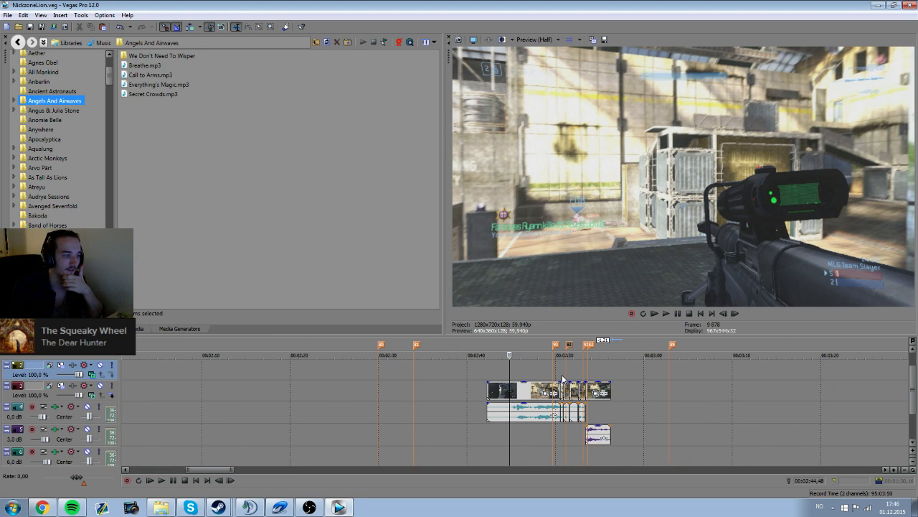
{"action": "scroll", "coordinate": [563, 378], "scroll_direction": "down", "scroll_amount": 2}
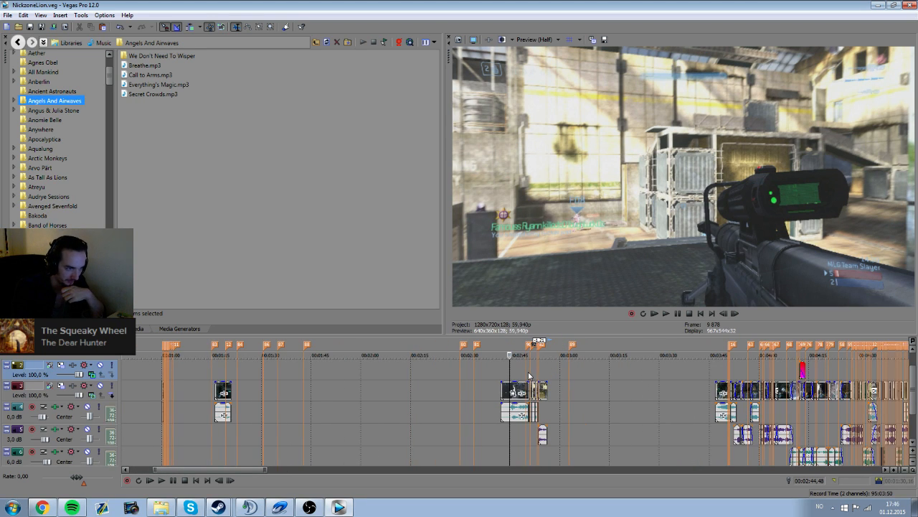
{"action": "left_click", "coordinate": [532, 387]}
{"action": "scroll", "coordinate": [532, 396], "scroll_direction": "up", "scroll_amount": 3}
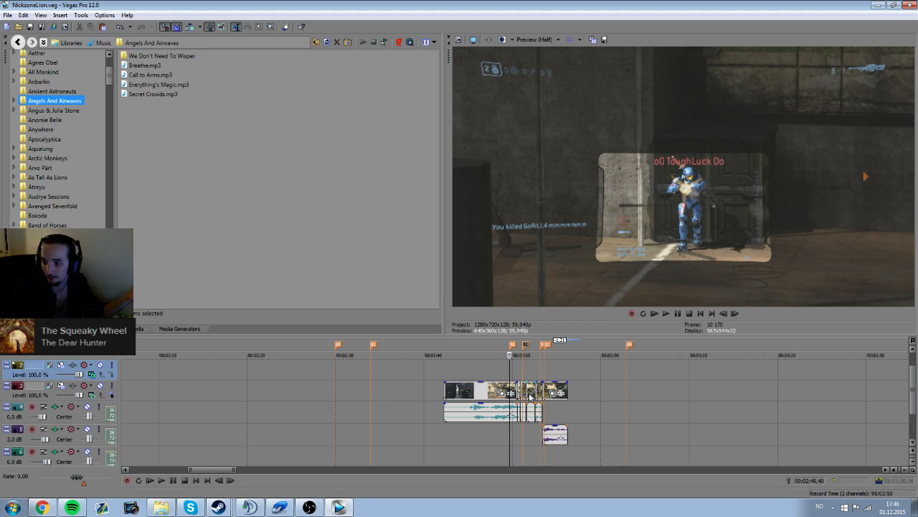
{"action": "scroll", "coordinate": [532, 396], "scroll_direction": "down", "scroll_amount": 2}
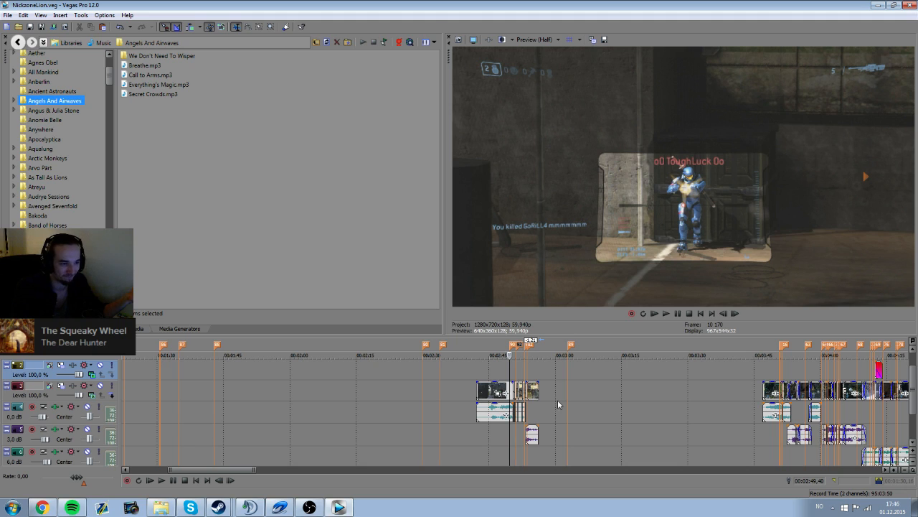
{"action": "scroll", "coordinate": [557, 399], "scroll_direction": "down", "scroll_amount": 4}
{"action": "left_click", "coordinate": [498, 365]}
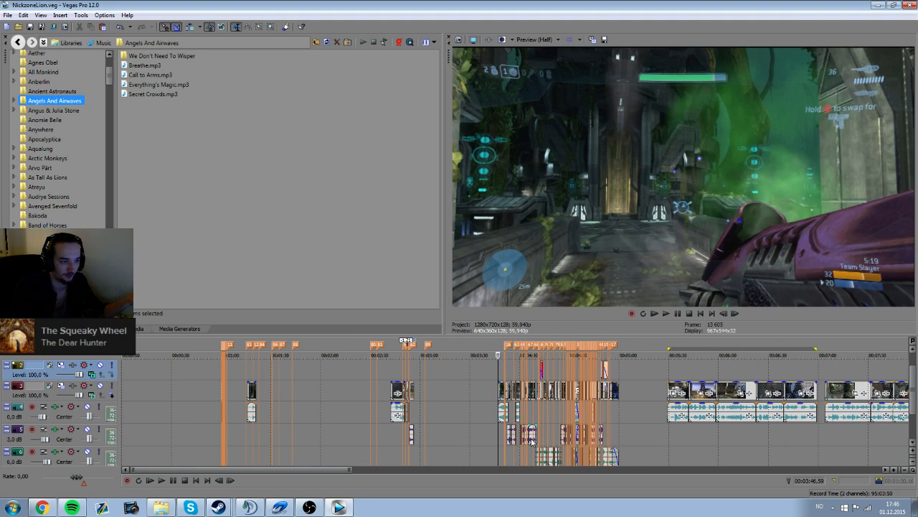
{"action": "left_click", "coordinate": [394, 372]}
{"action": "left_click", "coordinate": [498, 368]}
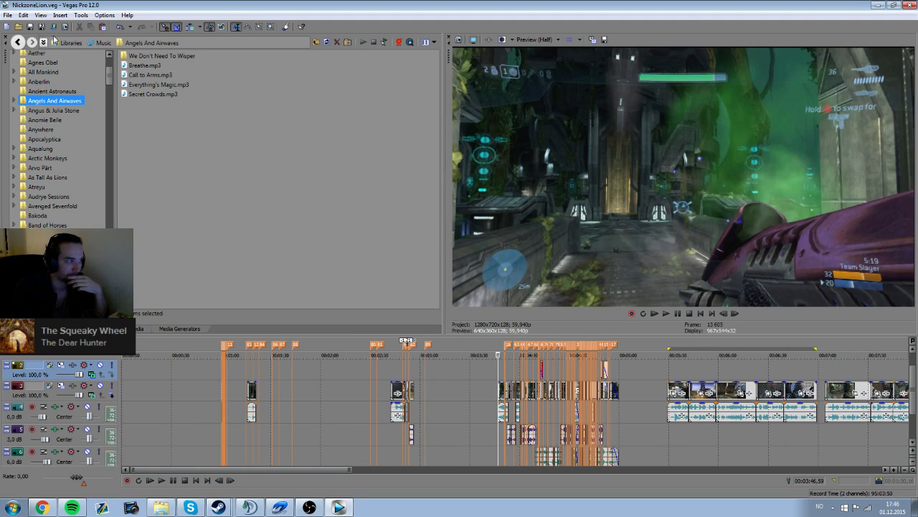
Step: Look through the unused clip groups between about 00:05:28 and 00:08:14, examining which gameplay shots are available
{"action": "left_click", "coordinate": [672, 377]}
{"action": "scroll", "coordinate": [670, 377], "scroll_direction": "up", "scroll_amount": 2}
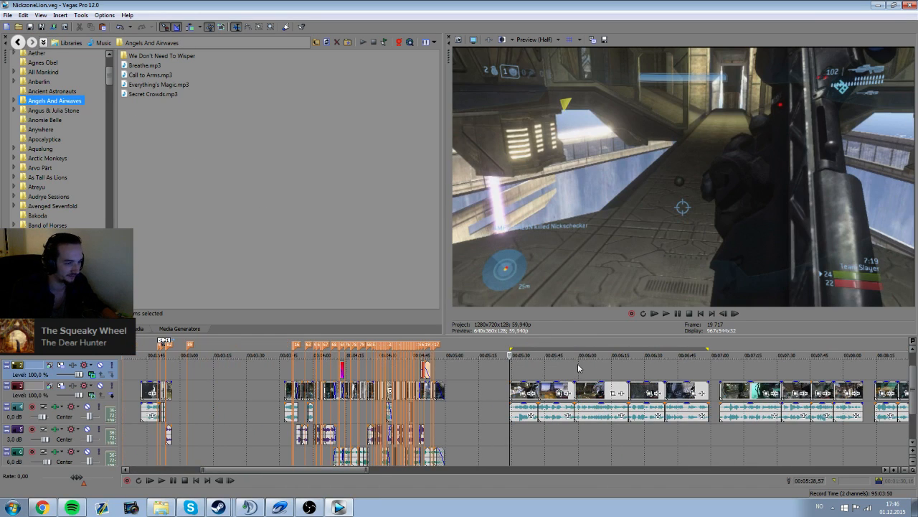
{"action": "left_click", "coordinate": [686, 370]}
{"action": "left_click", "coordinate": [724, 387]}
{"action": "scroll", "coordinate": [724, 387], "scroll_direction": "down", "scroll_amount": 2}
{"action": "key", "text": "Right"}
{"action": "key", "text": "Right"}
{"action": "key", "text": "Right"}
{"action": "key", "text": "Right"}
{"action": "key", "text": "Right"}
{"action": "key", "text": "Right"}
{"action": "key", "text": "Right"}
{"action": "key", "text": "Right"}
{"action": "key", "text": "Right"}
{"action": "key", "text": "Right"}
{"action": "left_click", "coordinate": [590, 392]}
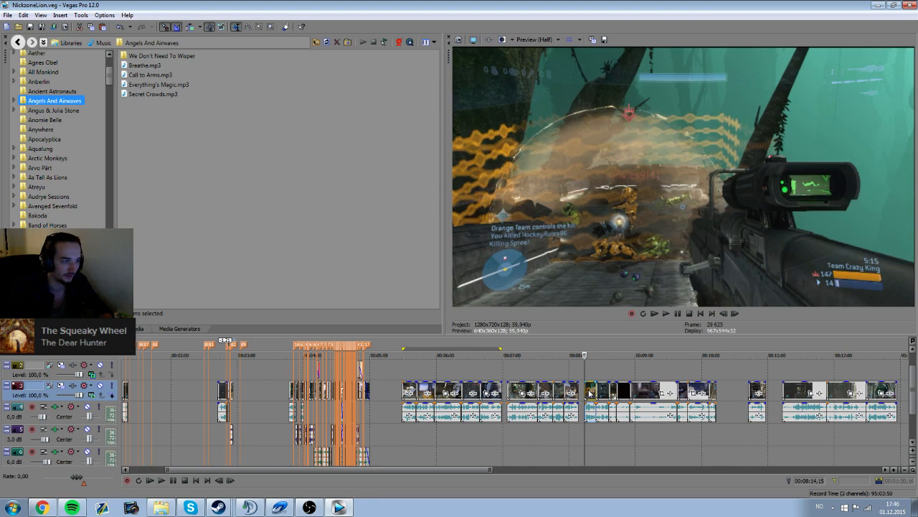
Step: Preview the unused clips from 00:07:04,08 onward and examine the shots near 00:08:14, 00:10:06 and 00:07:18
{"action": "left_click", "coordinate": [520, 378]}
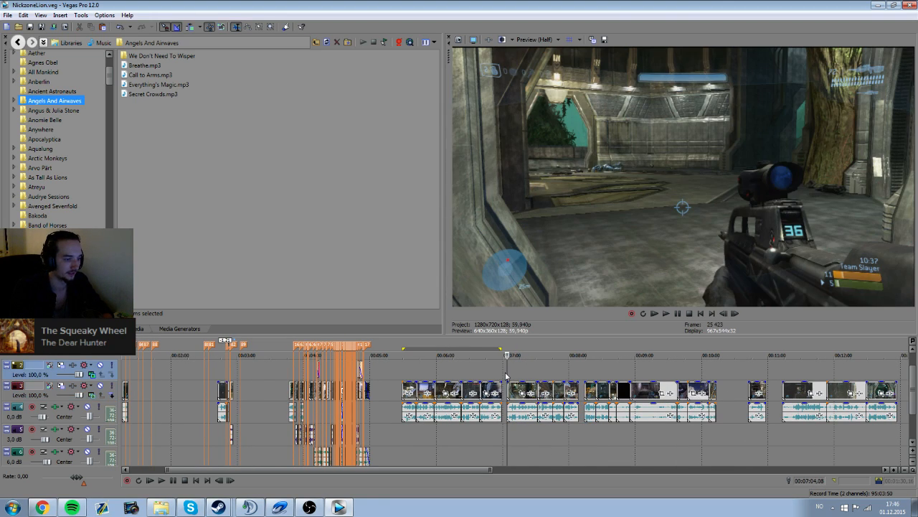
{"action": "key", "text": "space"}
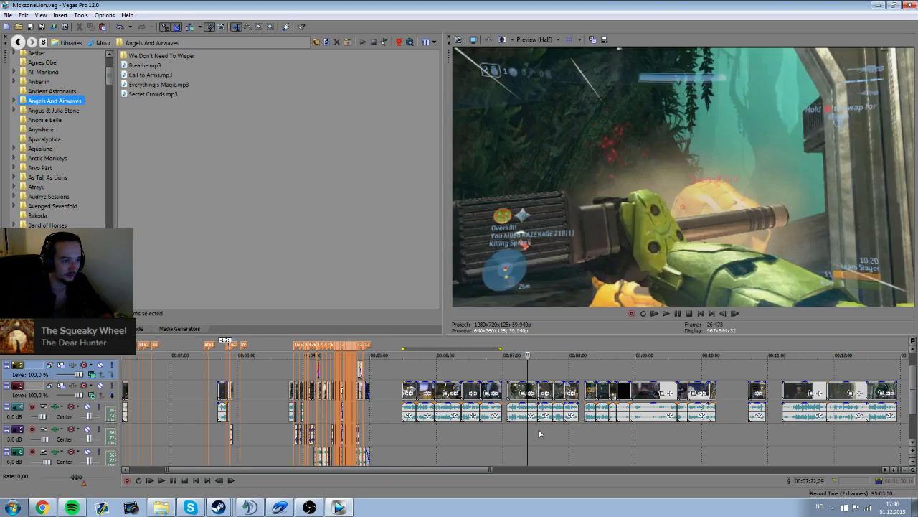
{"action": "scroll", "coordinate": [540, 427], "scroll_direction": "up", "scroll_amount": 3}
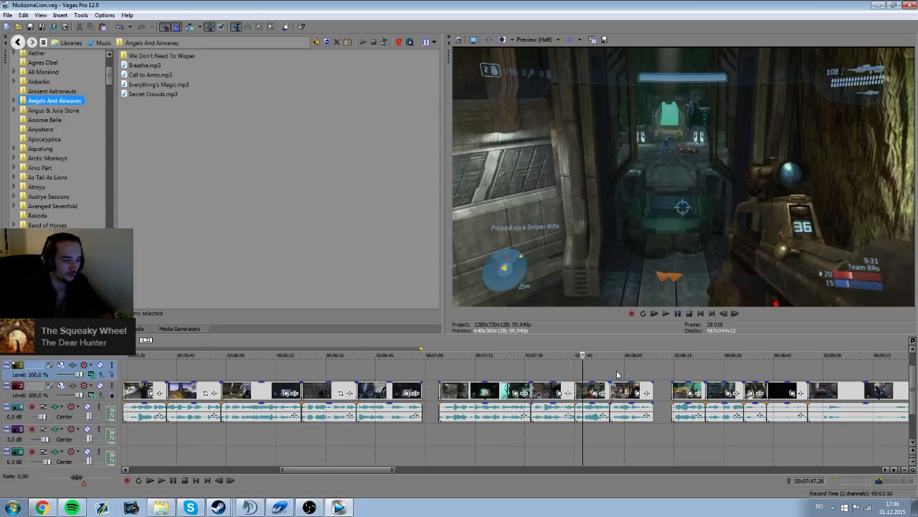
{"action": "left_click", "coordinate": [621, 369]}
{"action": "scroll", "coordinate": [491, 351], "scroll_direction": "down", "scroll_amount": 3}
{"action": "left_click", "coordinate": [537, 375]}
{"action": "scroll", "coordinate": [567, 384], "scroll_direction": "down", "scroll_amount": 4}
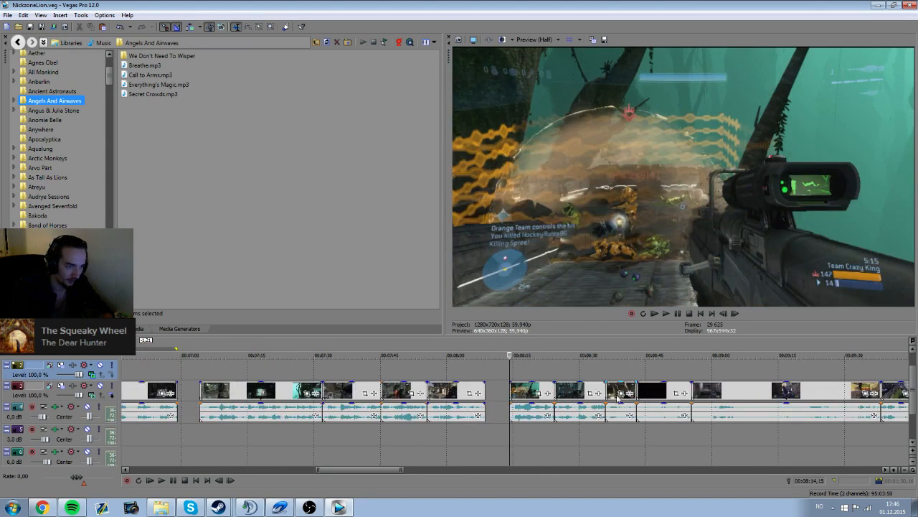
{"action": "left_click", "coordinate": [464, 381]}
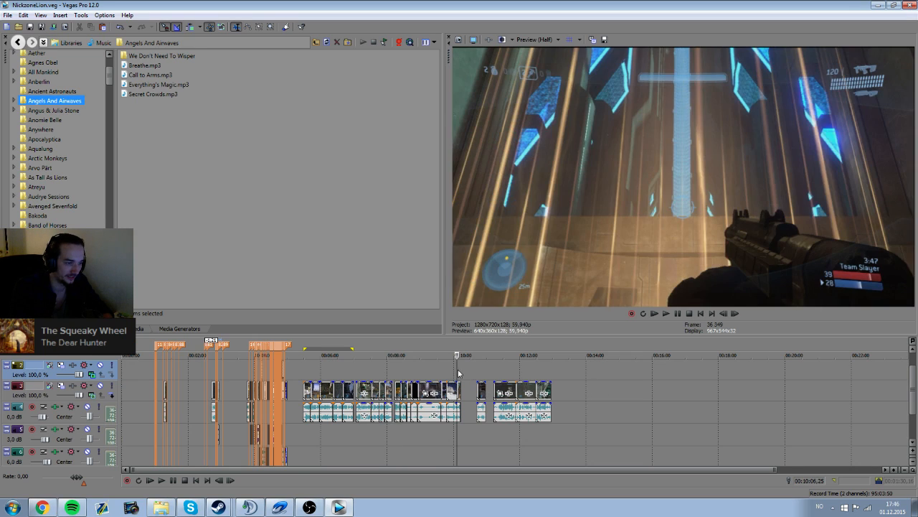
{"action": "scroll", "coordinate": [550, 387], "scroll_direction": "up", "scroll_amount": 3}
{"action": "left_click", "coordinate": [424, 374]}
{"action": "scroll", "coordinate": [538, 413], "scroll_direction": "up", "scroll_amount": 4}
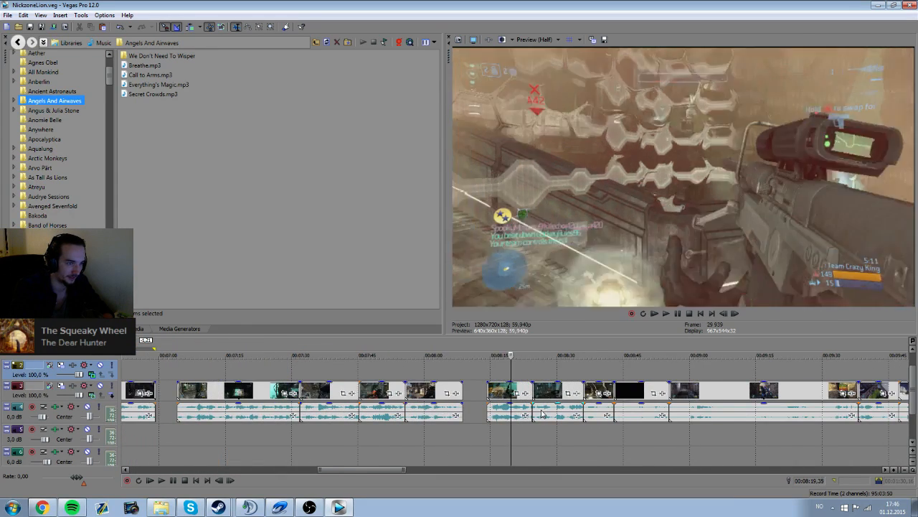
{"action": "scroll", "coordinate": [524, 414], "scroll_direction": "down", "scroll_amount": 2}
{"action": "left_click", "coordinate": [408, 380]}
{"action": "scroll", "coordinate": [437, 380], "scroll_direction": "down", "scroll_amount": 2}
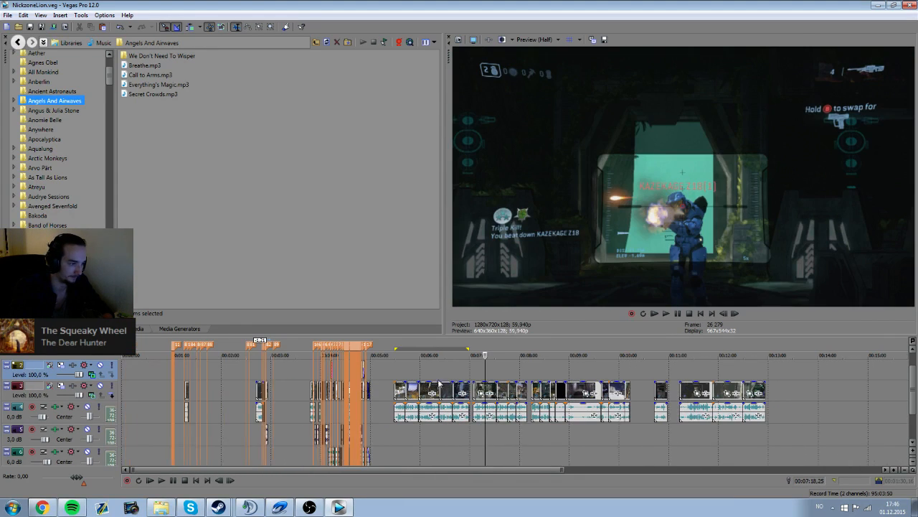
Step: Mark out in turn the time ranges of the three unused clip groups between about 00:05:28 and 00:10:13
{"action": "left_click", "coordinate": [247, 371]}
{"action": "left_click_drag", "start_coordinate": [396, 371], "coordinate": [467, 366]}
{"action": "left_click", "coordinate": [267, 371]}
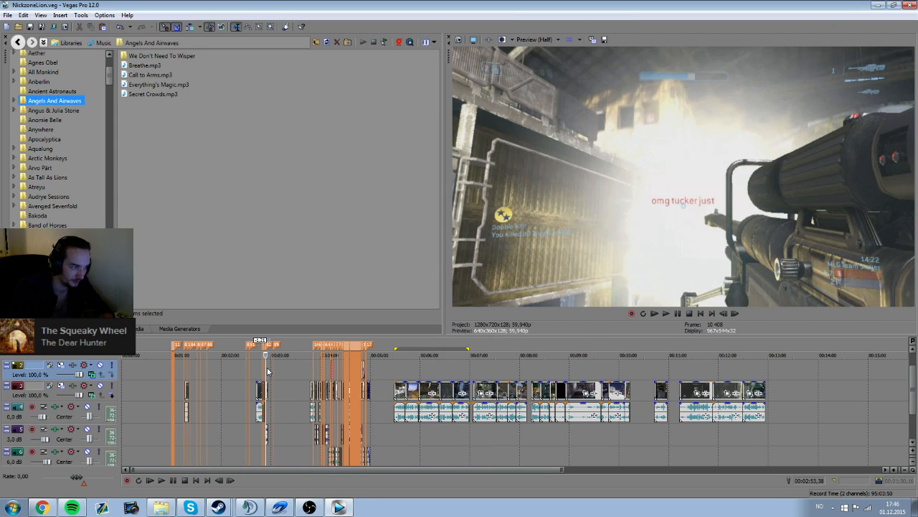
{"action": "left_click_drag", "start_coordinate": [473, 370], "coordinate": [527, 368]}
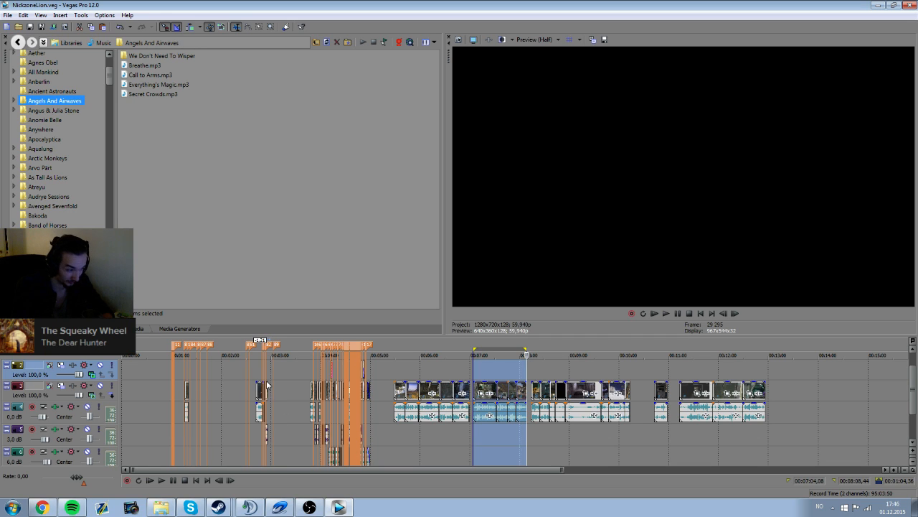
{"action": "left_click_drag", "start_coordinate": [531, 370], "coordinate": [634, 364]}
{"action": "left_click", "coordinate": [631, 369]}
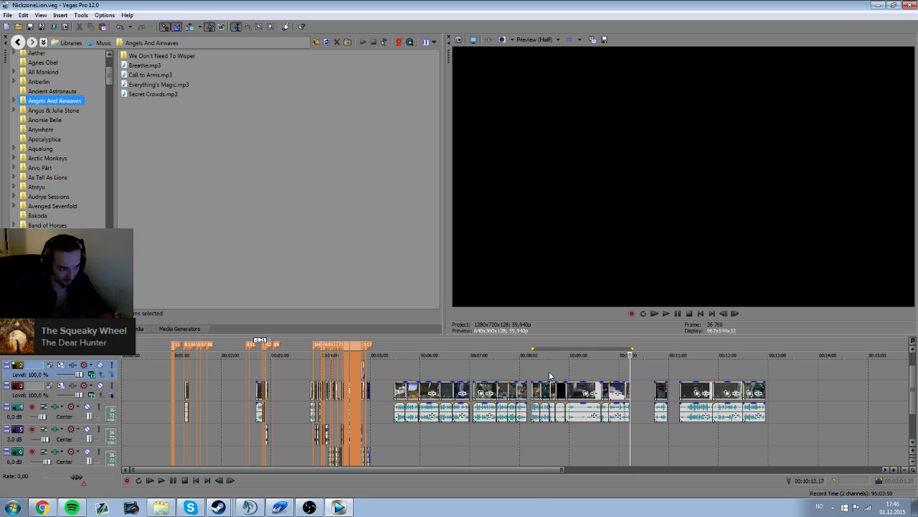
Step: Preview the short stand-alone clip starting near 00:10:42, playing on from its middle
{"action": "left_click", "coordinate": [654, 392]}
{"action": "scroll", "coordinate": [667, 404], "scroll_direction": "up", "scroll_amount": 5}
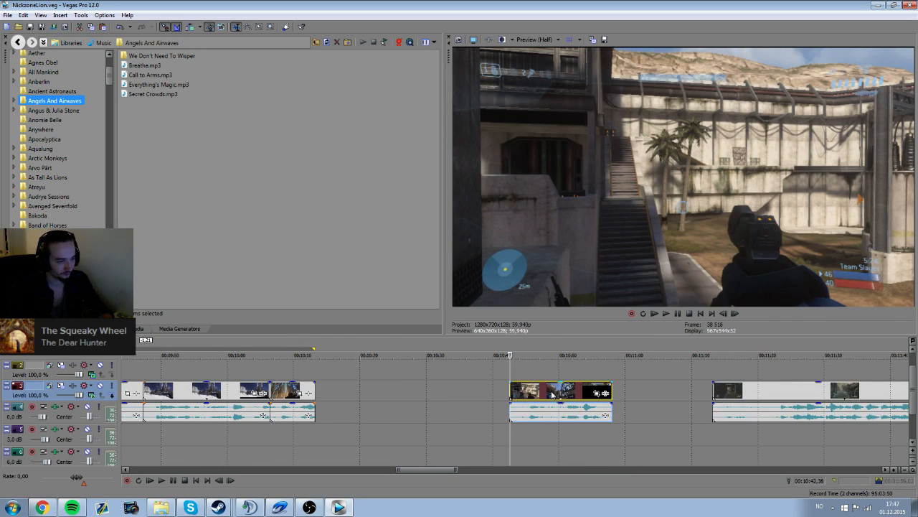
{"action": "left_click", "coordinate": [553, 393]}
{"action": "key", "text": "space"}
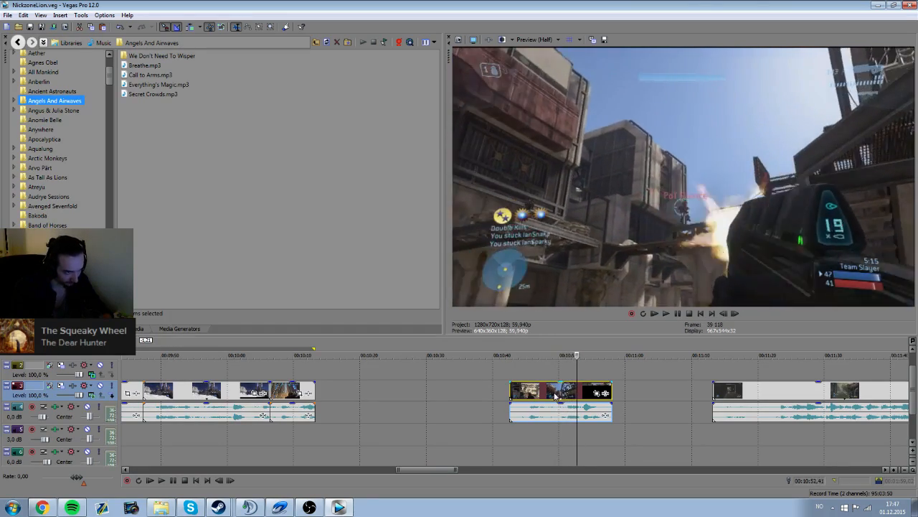
Step: Play the multikill in the long sniper clip from about 00:11:35 to 00:11:40 and examine its shots
{"action": "left_click", "coordinate": [752, 393]}
{"action": "scroll", "coordinate": [747, 395], "scroll_direction": "down", "scroll_amount": 2}
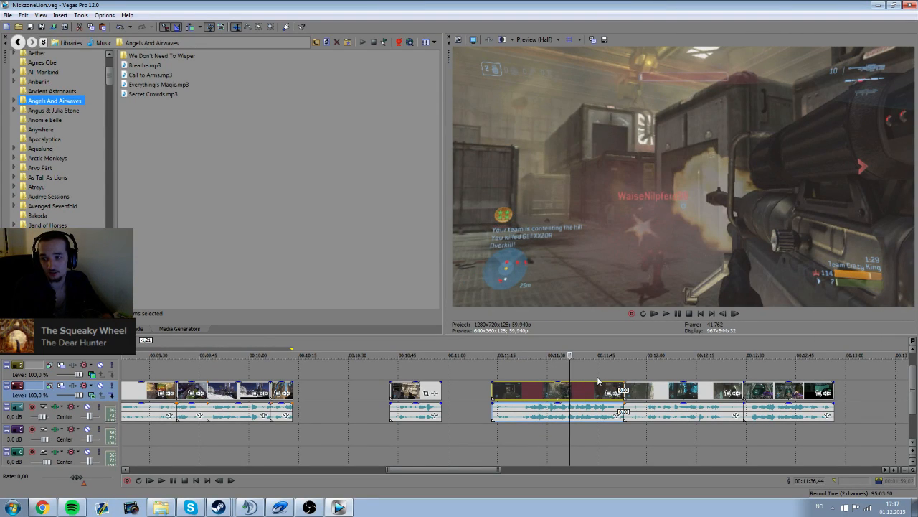
{"action": "scroll", "coordinate": [580, 378], "scroll_direction": "up", "scroll_amount": 3}
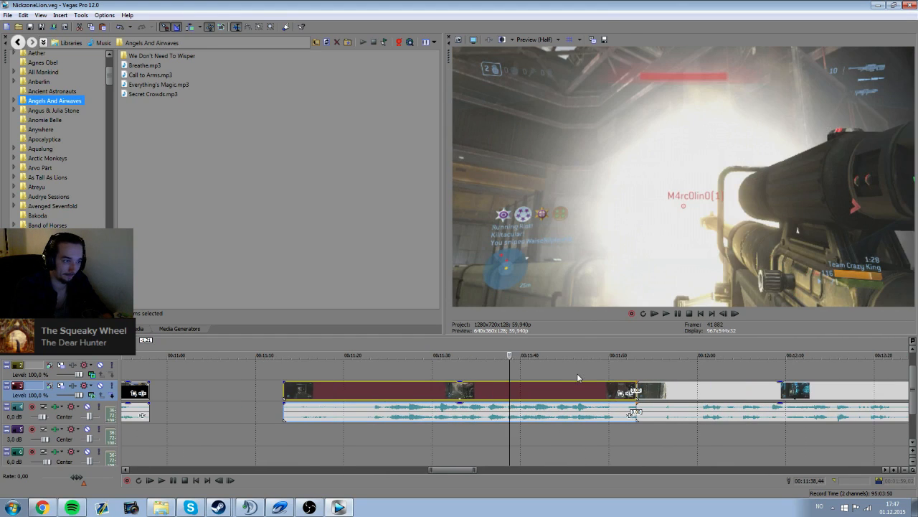
{"action": "left_click", "coordinate": [500, 370]}
{"action": "key", "text": "space"}
{"action": "key", "text": "space"}
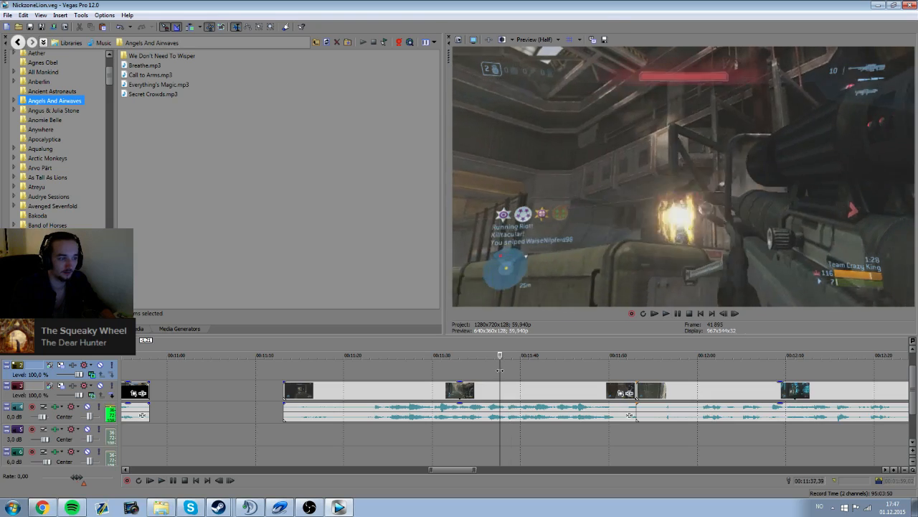
{"action": "left_click", "coordinate": [479, 380]}
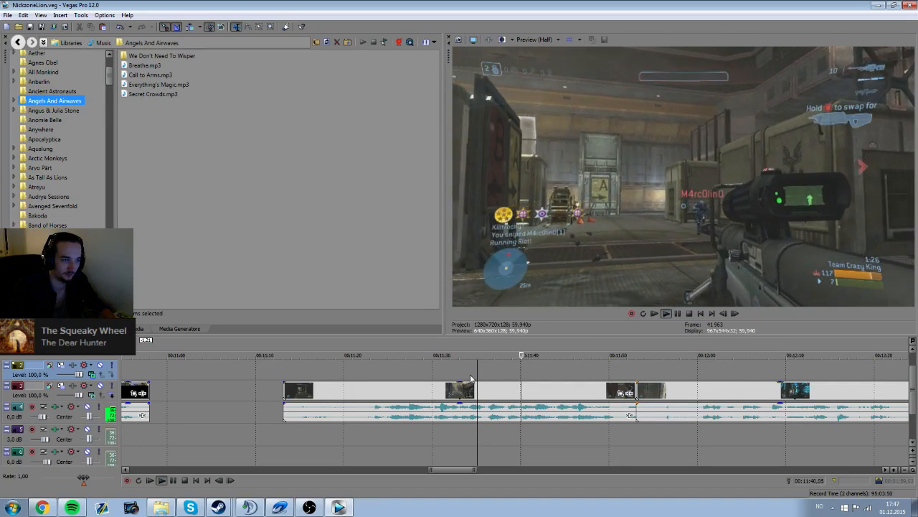
{"action": "key", "text": "space"}
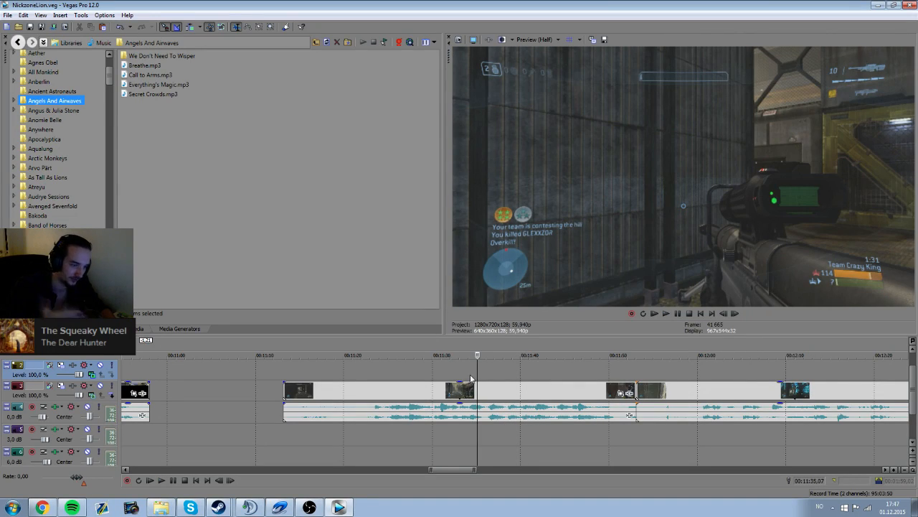
Step: Listen to the song's empty stretches from about 00:02:27 and 00:01:30 for a beat suited to the sniper clip
{"action": "scroll", "coordinate": [471, 378], "scroll_direction": "down", "scroll_amount": 5}
{"action": "scroll", "coordinate": [244, 385], "scroll_direction": "down", "scroll_amount": 3}
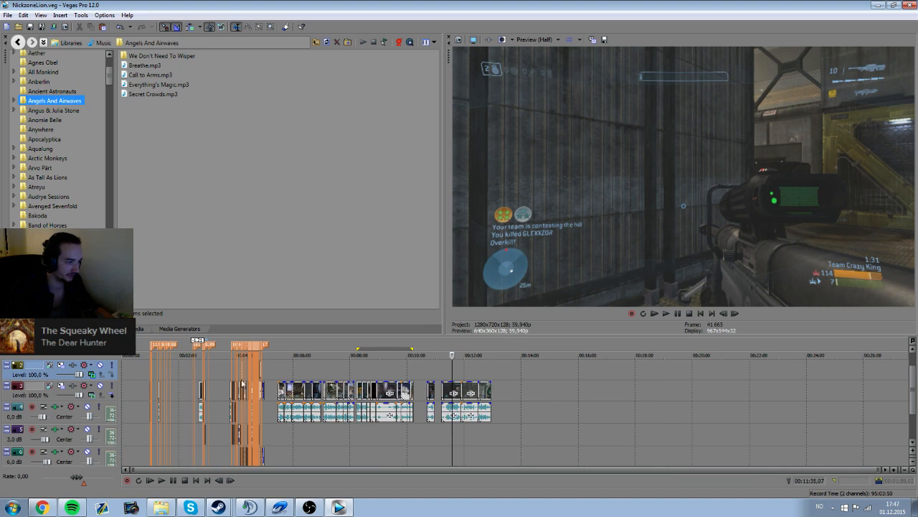
{"action": "scroll", "coordinate": [230, 378], "scroll_direction": "up", "scroll_amount": 5}
{"action": "left_click", "coordinate": [366, 371]}
{"action": "key", "text": "space"}
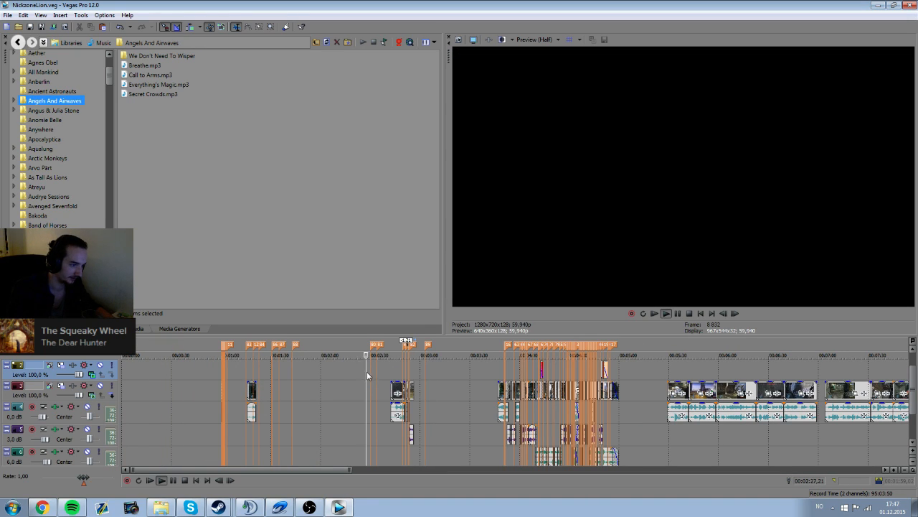
{"action": "scroll", "coordinate": [366, 371], "scroll_direction": "up", "scroll_amount": 4}
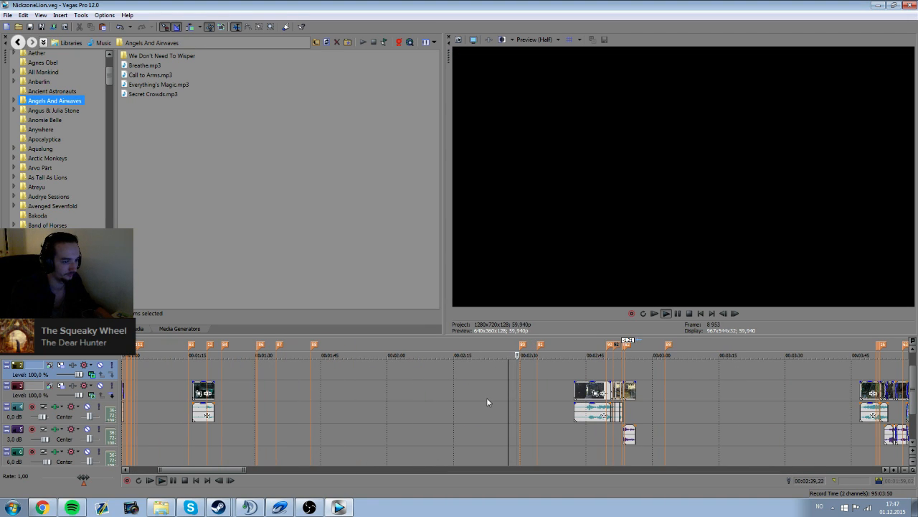
{"action": "scroll", "coordinate": [483, 398], "scroll_direction": "down", "scroll_amount": 1}
{"action": "left_click", "coordinate": [311, 372]}
{"action": "scroll", "coordinate": [517, 397], "scroll_direction": "up", "scroll_amount": 5}
{"action": "scroll", "coordinate": [586, 412], "scroll_direction": "up", "scroll_amount": 1}
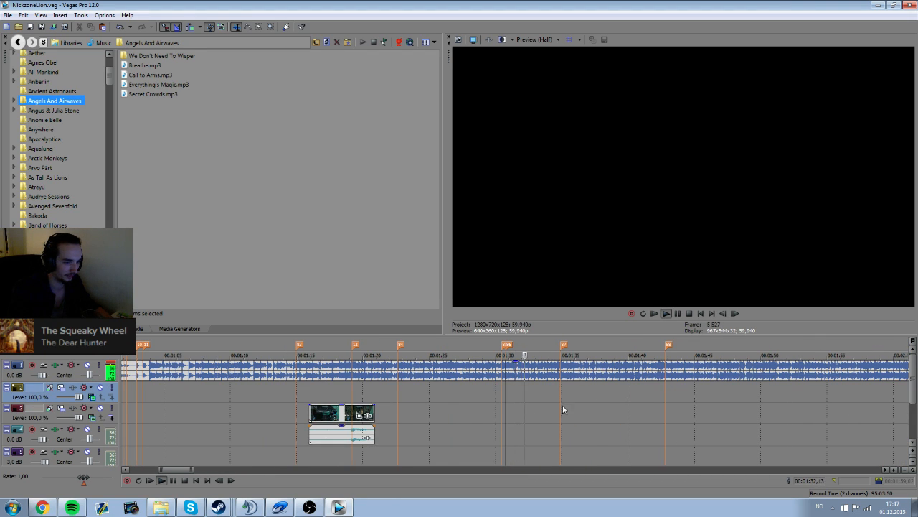
Step: Find the strong beat after 00:02:01,23 in the song and place a marker on it at about 00:02:02
{"action": "key", "text": "space"}
{"action": "scroll", "coordinate": [574, 407], "scroll_direction": "down", "scroll_amount": 3}
{"action": "left_click", "coordinate": [593, 389]}
{"action": "key", "text": "space"}
{"action": "left_click", "coordinate": [702, 389]}
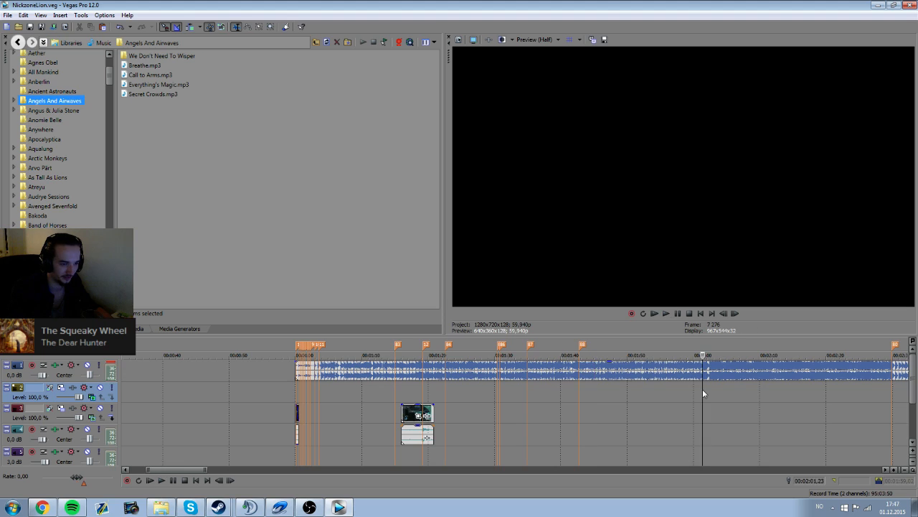
{"action": "scroll", "coordinate": [702, 389], "scroll_direction": "up", "scroll_amount": 6}
{"action": "key", "text": "space"}
{"action": "scroll", "coordinate": [654, 402], "scroll_direction": "down", "scroll_amount": 10}
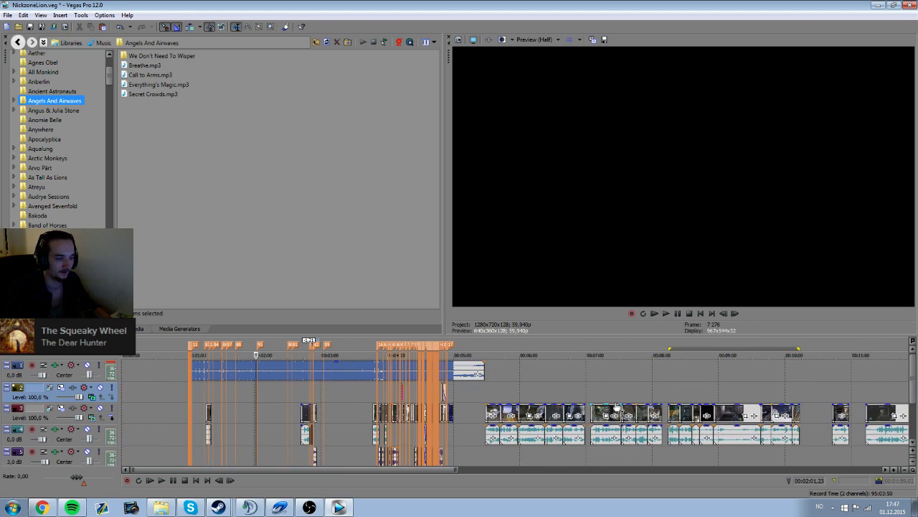
Step: Cut the long sniper multikill clip near 00:11:39 and paste it on track 3 under the song, starting near 00:02:00
{"action": "left_click", "coordinate": [594, 406]}
{"action": "left_click", "coordinate": [679, 407]}
{"action": "scroll", "coordinate": [824, 411], "scroll_direction": "up", "scroll_amount": 3}
{"action": "left_click", "coordinate": [697, 419]}
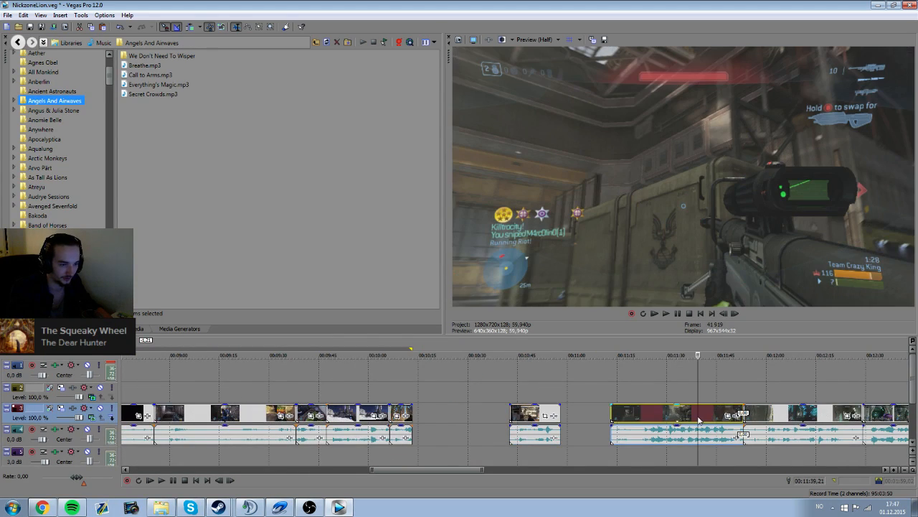
{"action": "scroll", "coordinate": [682, 420], "scroll_direction": "down", "scroll_amount": 2}
{"action": "key", "text": "Delete"}
{"action": "scroll", "coordinate": [435, 416], "scroll_direction": "down", "scroll_amount": 4}
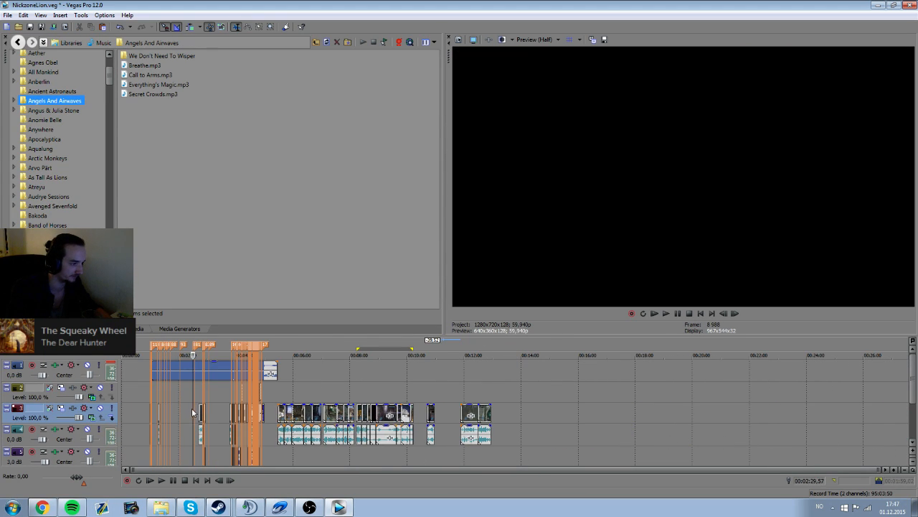
{"action": "scroll", "coordinate": [592, 419], "scroll_direction": "up", "scroll_amount": 10}
{"action": "left_click", "coordinate": [474, 416]}
{"action": "key", "text": "ctrl+v"}
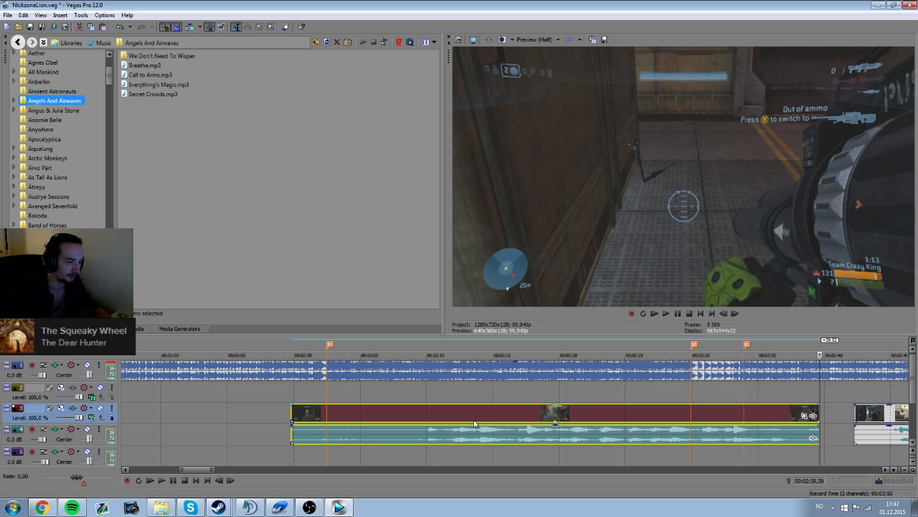
Step: Move the pasted sniper clip earlier so that it starts at about 00:01:31
{"action": "left_click", "coordinate": [465, 418]}
{"action": "scroll", "coordinate": [465, 417], "scroll_direction": "down", "scroll_amount": 4}
{"action": "left_click", "coordinate": [394, 417]}
{"action": "left_click_drag", "start_coordinate": [534, 417], "coordinate": [426, 416]}
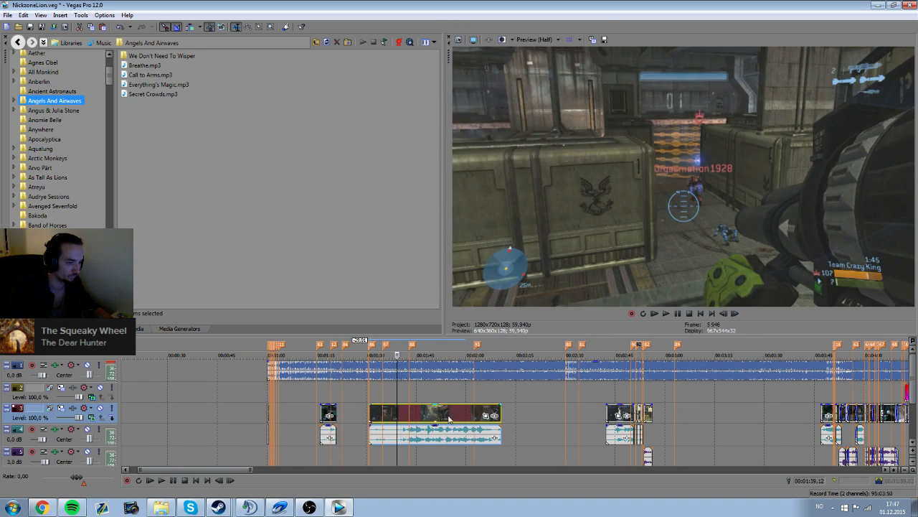
Step: Shift the sniper clip toward the marker near 00:02:02, split it after the multikill shots and delete the remainder
{"action": "left_click", "coordinate": [475, 416]}
{"action": "scroll", "coordinate": [476, 417], "scroll_direction": "up", "scroll_amount": 4}
{"action": "left_click_drag", "start_coordinate": [520, 417], "coordinate": [478, 414]}
{"action": "key", "text": "s"}
{"action": "key", "text": "Delete"}
{"action": "left_click", "coordinate": [491, 417]}
{"action": "scroll", "coordinate": [491, 417], "scroll_direction": "up", "scroll_amount": 1}
{"action": "scroll", "coordinate": [491, 417], "scroll_direction": "up", "scroll_amount": 3}
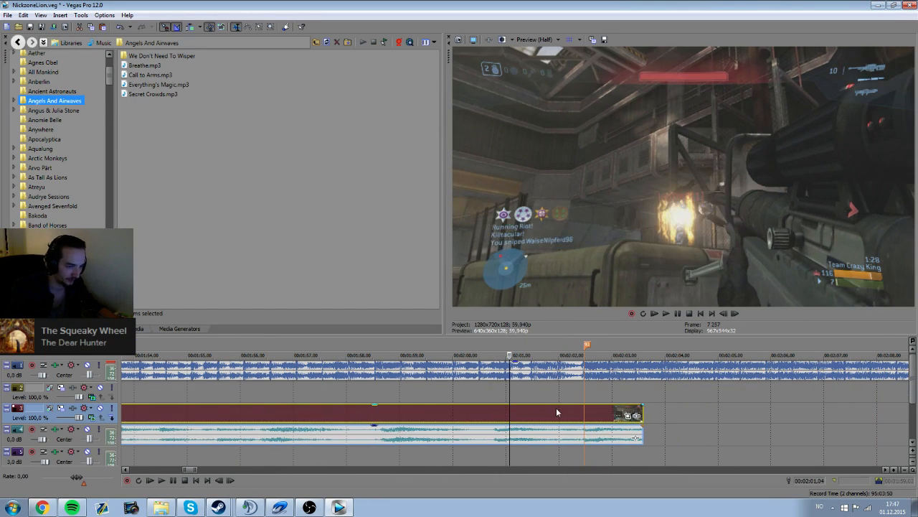
Step: Play the shots before the marker and move the trimmed sniper clip slightly later, ending at about 00:02:04,15
{"action": "left_click", "coordinate": [426, 397]}
{"action": "key", "text": "space"}
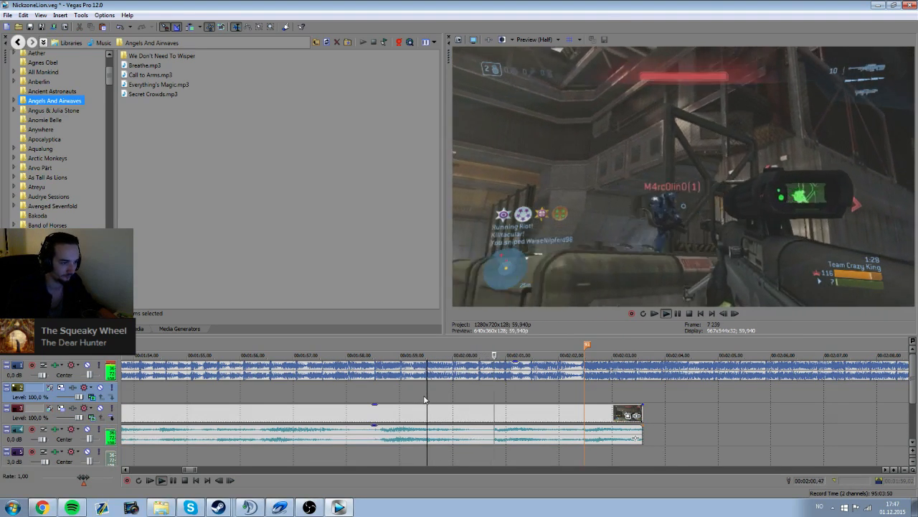
{"action": "key", "text": "space"}
{"action": "left_click_drag", "start_coordinate": [531, 411], "coordinate": [583, 411]}
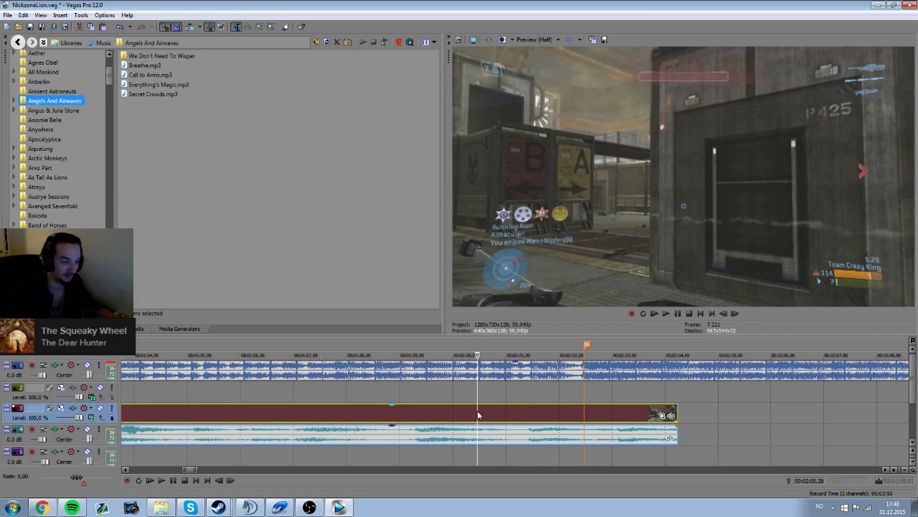
Step: Replay the sniper shots from about 00:02:00,28 toward the marker and check their timing against the beat
{"action": "key", "text": "space"}
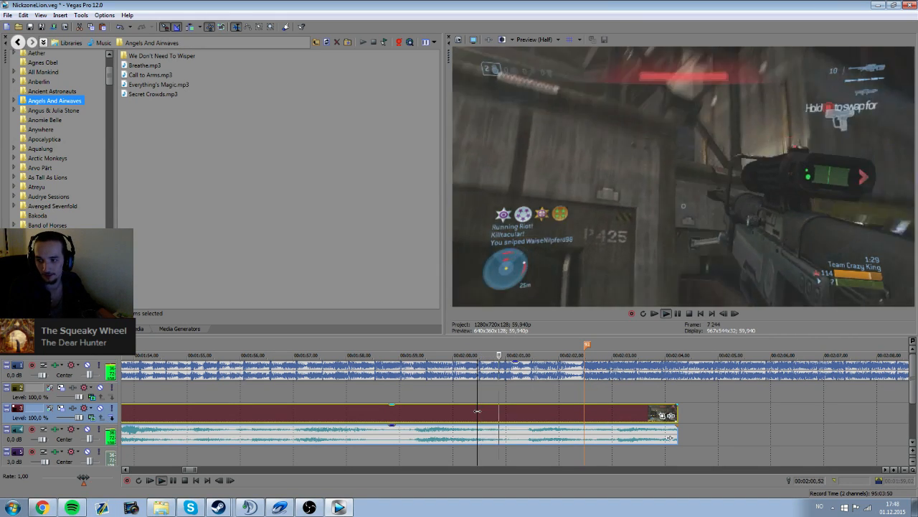
{"action": "key", "text": "space"}
{"action": "key", "text": "space"}
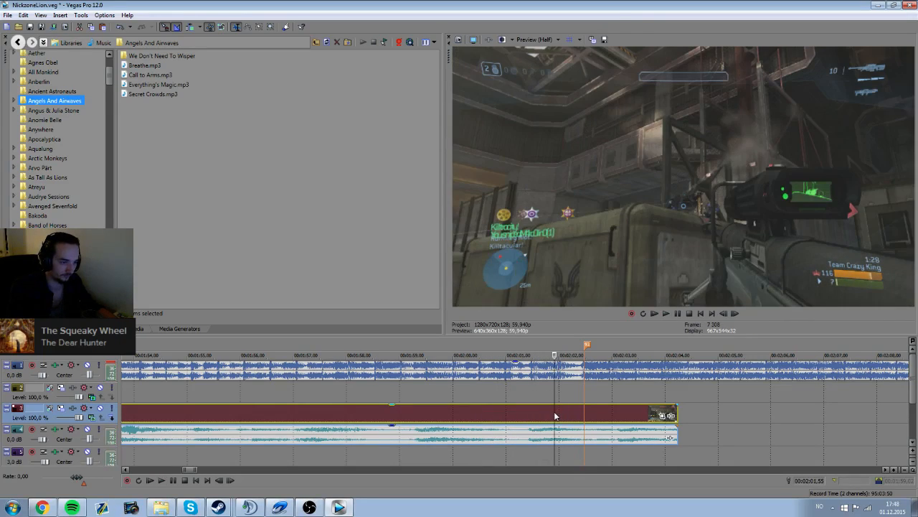
{"action": "left_click", "coordinate": [491, 385]}
{"action": "key", "text": "space"}
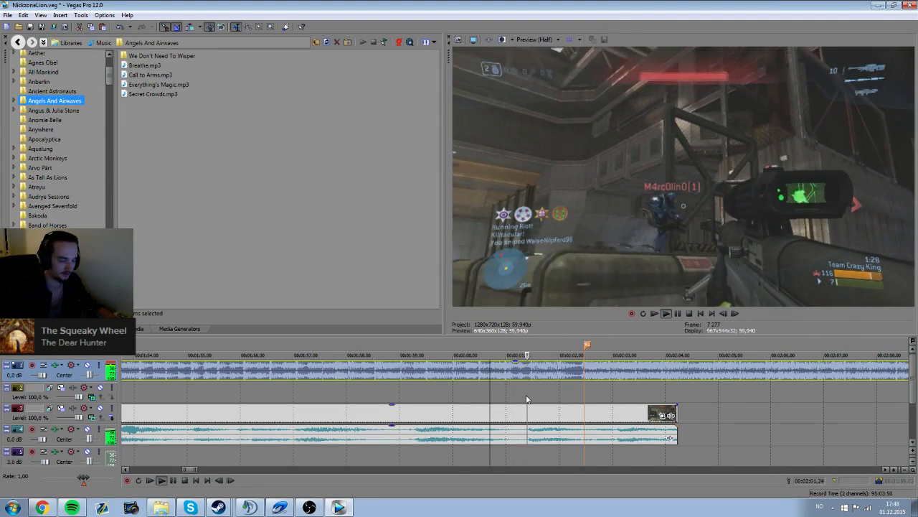
Step: Split the sniper clip at about 00:02:01,49 and 00:02:02,45, and try moving the last piece earlier over the middle one
{"action": "key", "text": "space"}
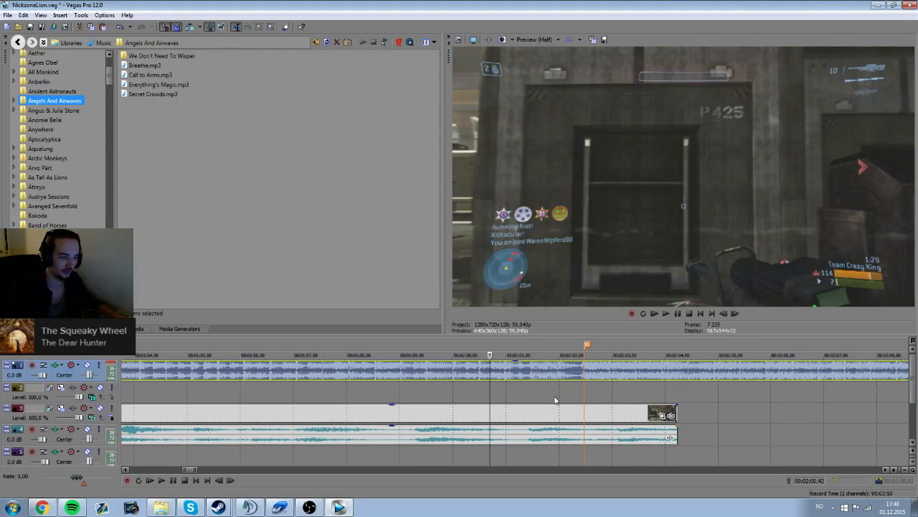
{"action": "left_click", "coordinate": [553, 401]}
{"action": "left_click", "coordinate": [553, 422]}
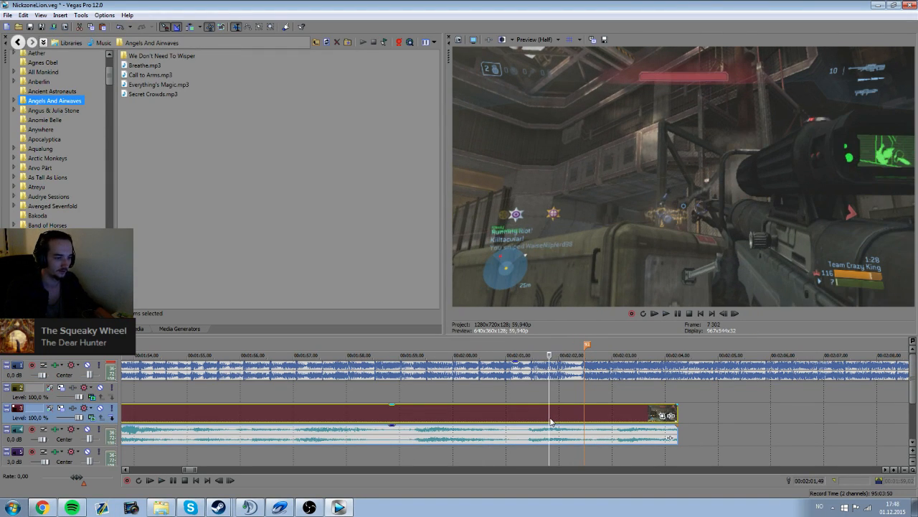
{"action": "key", "text": "s"}
{"action": "left_click", "coordinate": [598, 416]}
{"action": "key", "text": "s"}
{"action": "left_click_drag", "start_coordinate": [600, 416], "coordinate": [559, 417]}
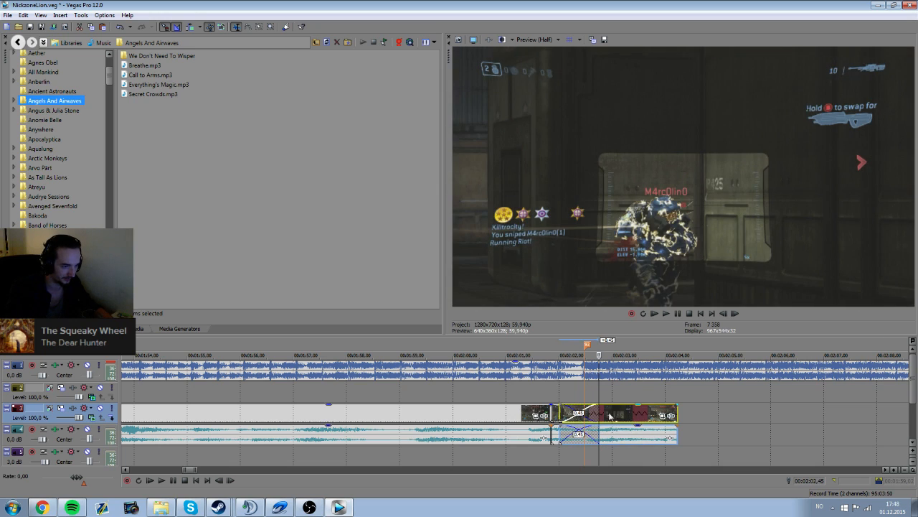
{"action": "key", "text": "ctrl+z"}
Step: Trim the end of the middle sniper piece to about 00:02:02 and move the last piece back against it
{"action": "left_click", "coordinate": [587, 411]}
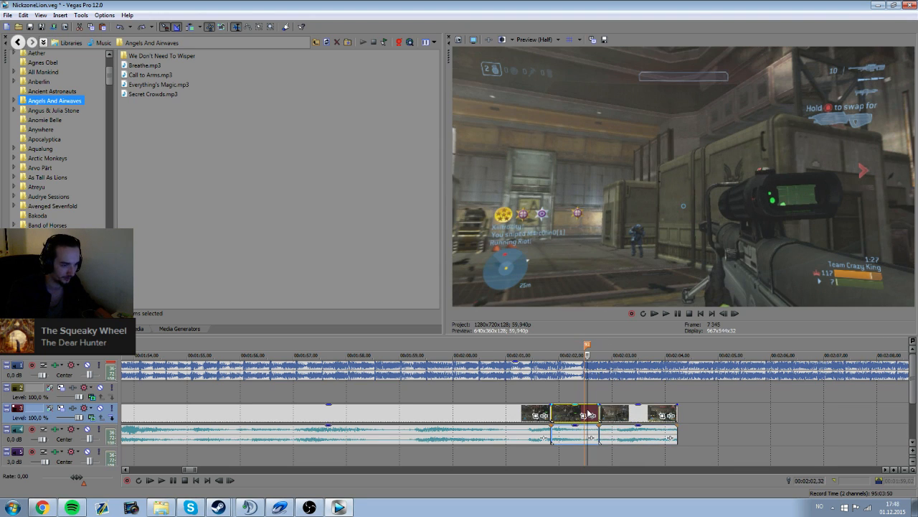
{"action": "scroll", "coordinate": [574, 403], "scroll_direction": "up", "scroll_amount": 3}
{"action": "left_click", "coordinate": [431, 398]}
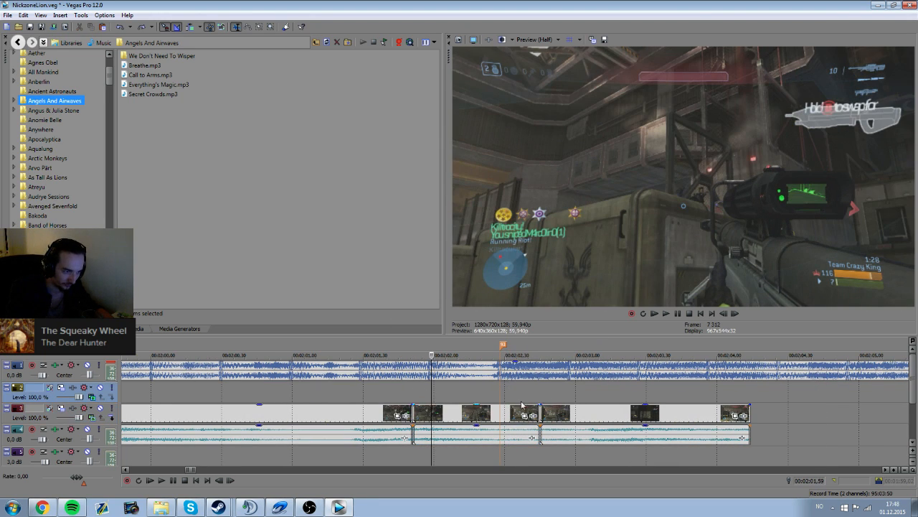
{"action": "left_click_drag", "start_coordinate": [539, 410], "coordinate": [449, 406]}
{"action": "left_click_drag", "start_coordinate": [604, 423], "coordinate": [509, 412]}
Step: Play the recut sniper shots and move the last piece slightly earlier so that it overlaps the middle piece in a short crossfade
{"action": "left_click", "coordinate": [317, 384]}
{"action": "key", "text": "space"}
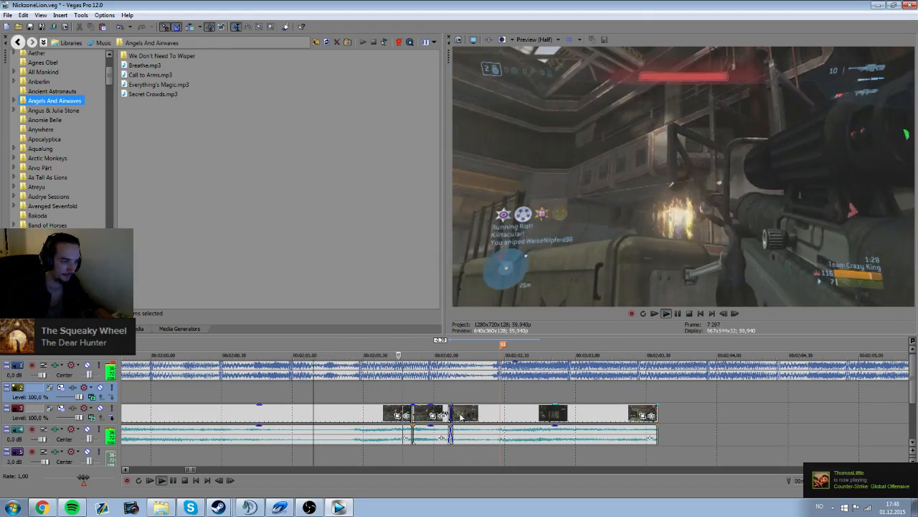
{"action": "left_click", "coordinate": [522, 410]}
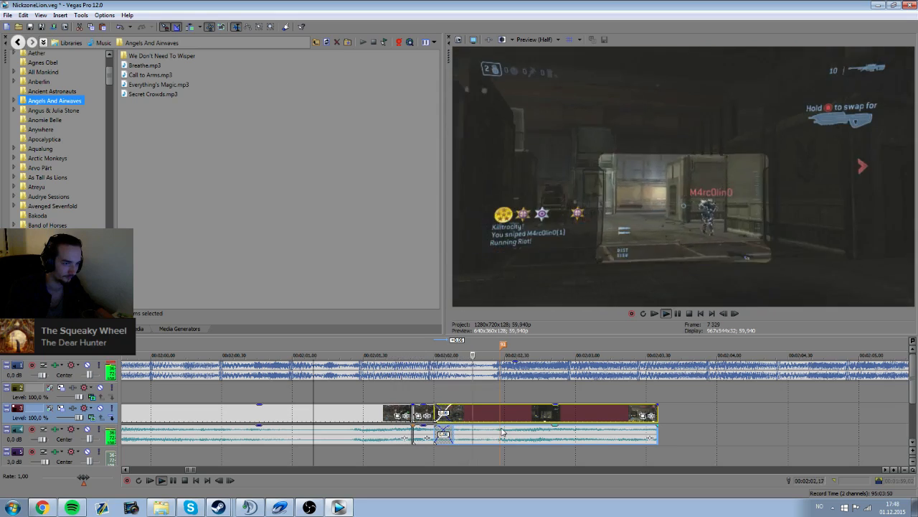
{"action": "key", "text": "space"}
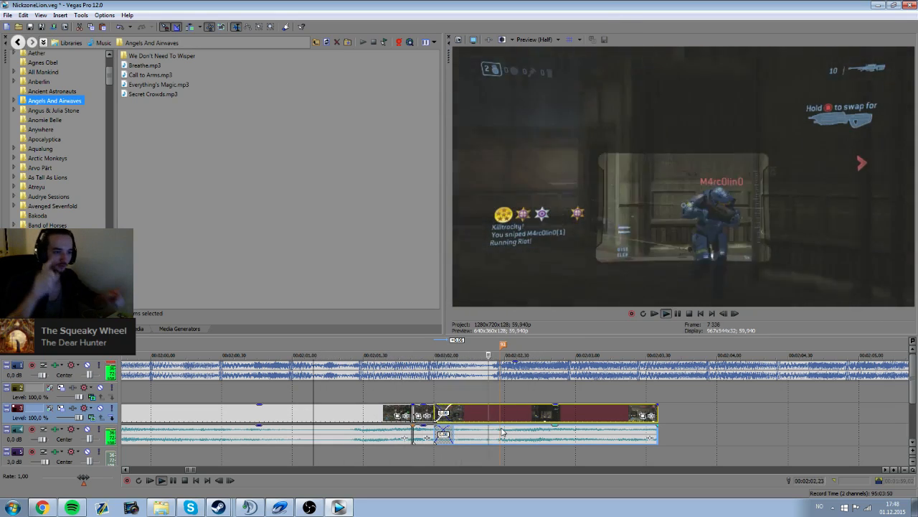
{"action": "key", "text": "space"}
Step: Replay the sniper sequence from about 00:01:58 through the marker near 00:02:02 and check the shots against the beat
{"action": "scroll", "coordinate": [371, 394], "scroll_direction": "down", "scroll_amount": 4}
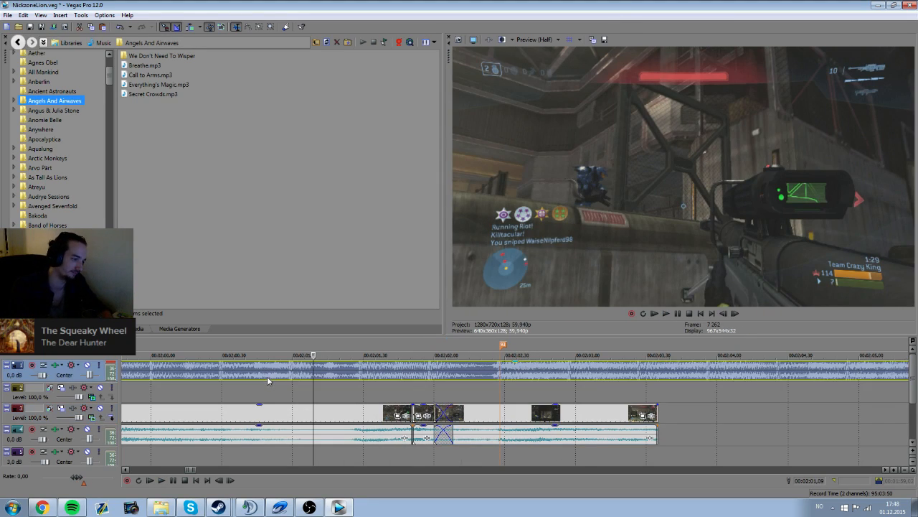
{"action": "left_click", "coordinate": [382, 398]}
{"action": "key", "text": "space"}
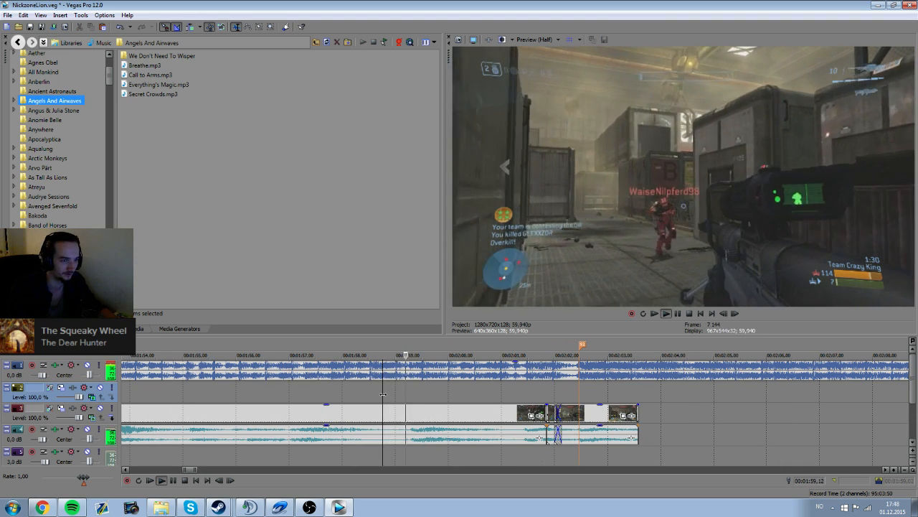
{"action": "key", "text": "space"}
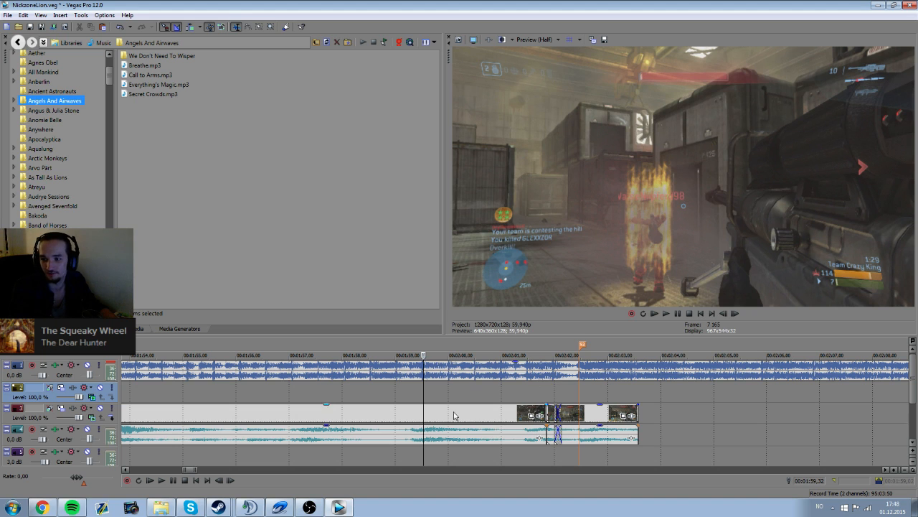
{"action": "left_click", "coordinate": [360, 396]}
{"action": "key", "text": "space"}
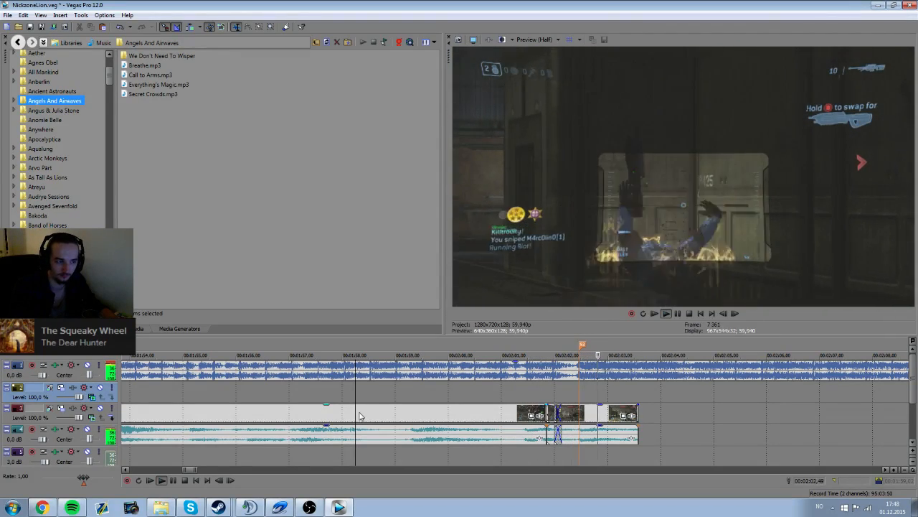
{"action": "key", "text": "space"}
Step: Delete all three pieces of the sniper clip around the marker near 00:02:02 from the song section
{"action": "left_click", "coordinate": [578, 411]}
{"action": "key", "text": "Delete"}
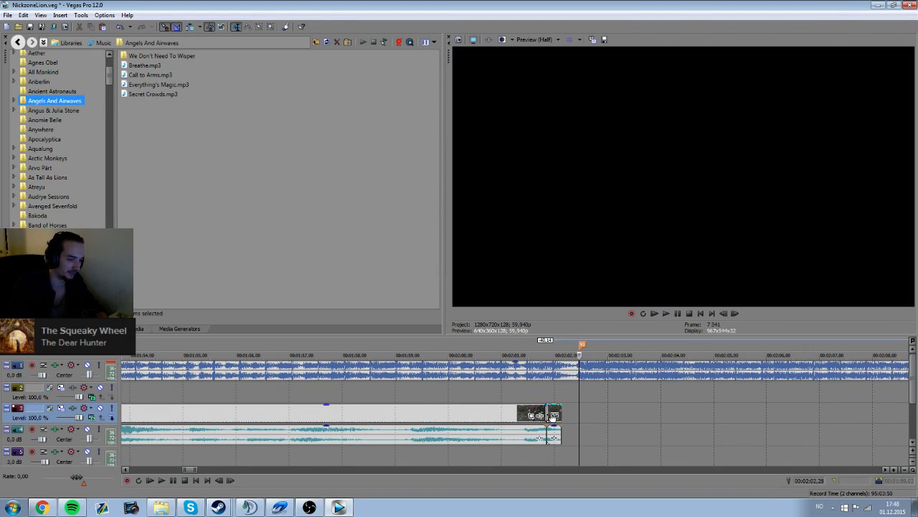
{"action": "left_click", "coordinate": [553, 416]}
{"action": "key", "text": "Delete"}
{"action": "left_click", "coordinate": [427, 421]}
{"action": "scroll", "coordinate": [452, 425], "scroll_direction": "down", "scroll_amount": 4}
{"action": "key", "text": "Delete"}
Step: Move the last two unused clips with their audio earlier so that they directly follow the preceding clip at about 00:11:30
{"action": "scroll", "coordinate": [478, 432], "scroll_direction": "down", "scroll_amount": 4}
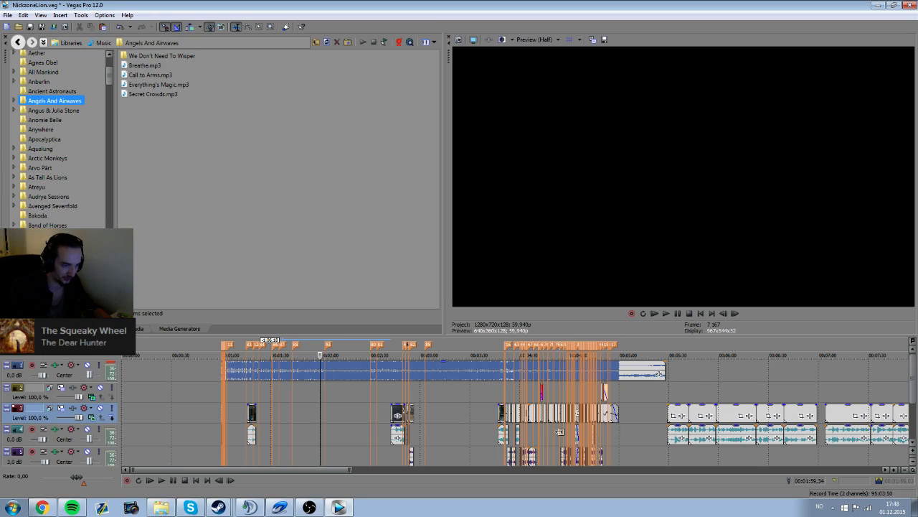
{"action": "scroll", "coordinate": [622, 430], "scroll_direction": "down", "scroll_amount": 2}
{"action": "left_click", "coordinate": [666, 414]}
{"action": "scroll", "coordinate": [597, 426], "scroll_direction": "up", "scroll_amount": 4}
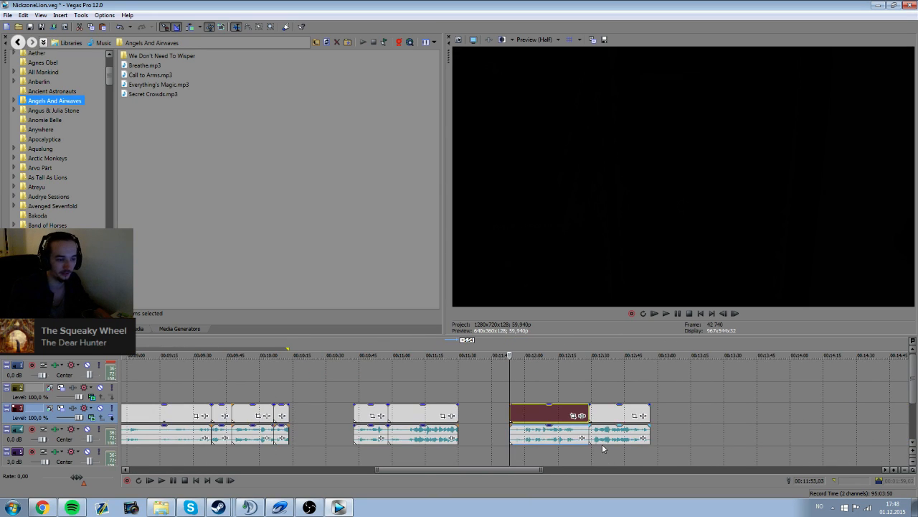
{"action": "left_click", "coordinate": [617, 438], "text": "shift"}
{"action": "left_click_drag", "start_coordinate": [548, 418], "coordinate": [496, 414]}
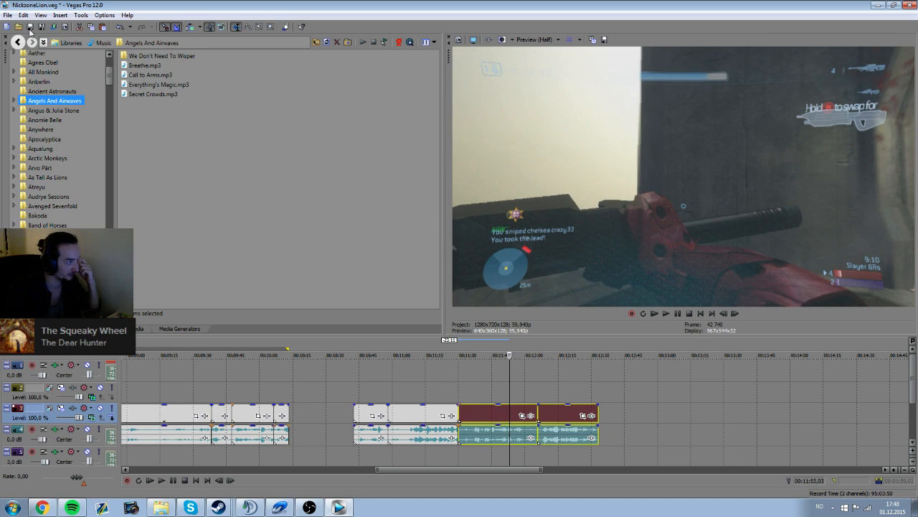
Step: Cut the Slayer BRs clip that starts at about 00:11:30 from the unused footage and close the gap with the last clip
{"action": "scroll", "coordinate": [491, 411], "scroll_direction": "up", "scroll_amount": 4}
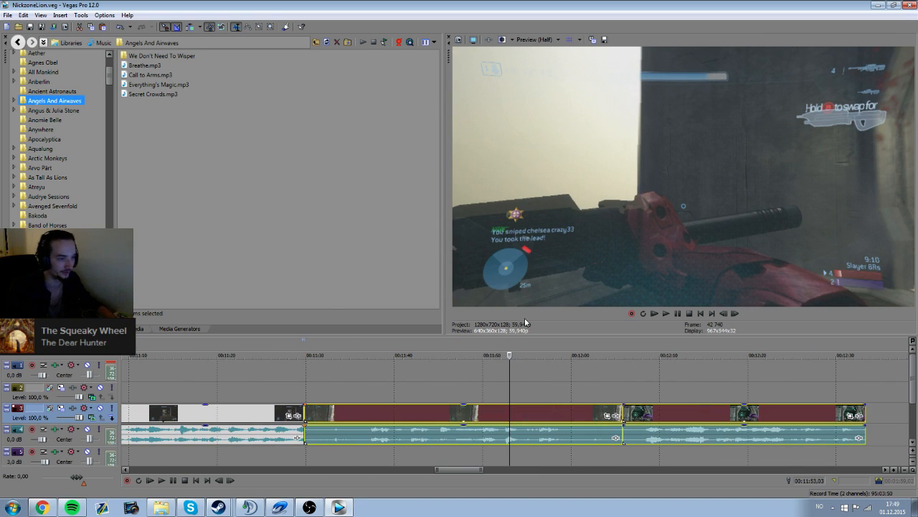
{"action": "left_click", "coordinate": [533, 378]}
{"action": "left_click", "coordinate": [514, 418]}
{"action": "key", "text": "Delete"}
{"action": "scroll", "coordinate": [515, 417], "scroll_direction": "down", "scroll_amount": 5}
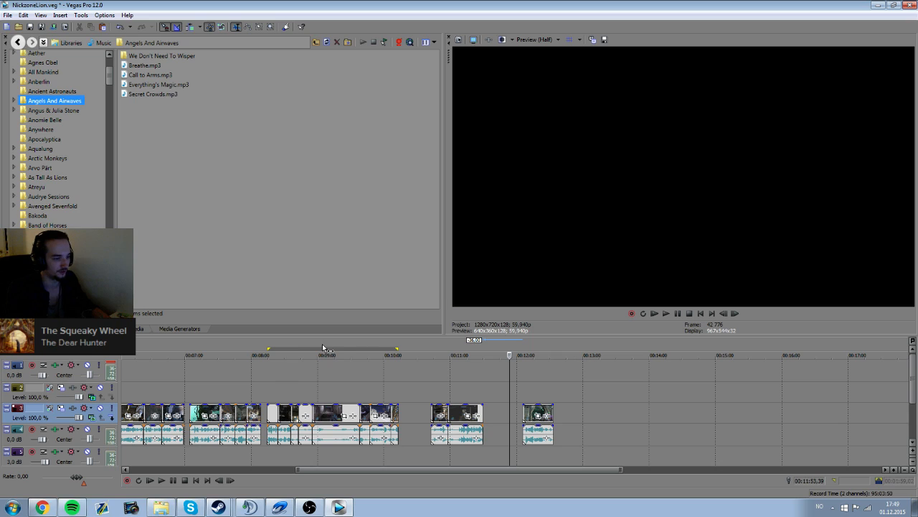
{"action": "left_click_drag", "start_coordinate": [523, 414], "coordinate": [484, 415]}
{"action": "scroll", "coordinate": [470, 430], "scroll_direction": "down", "scroll_amount": 3}
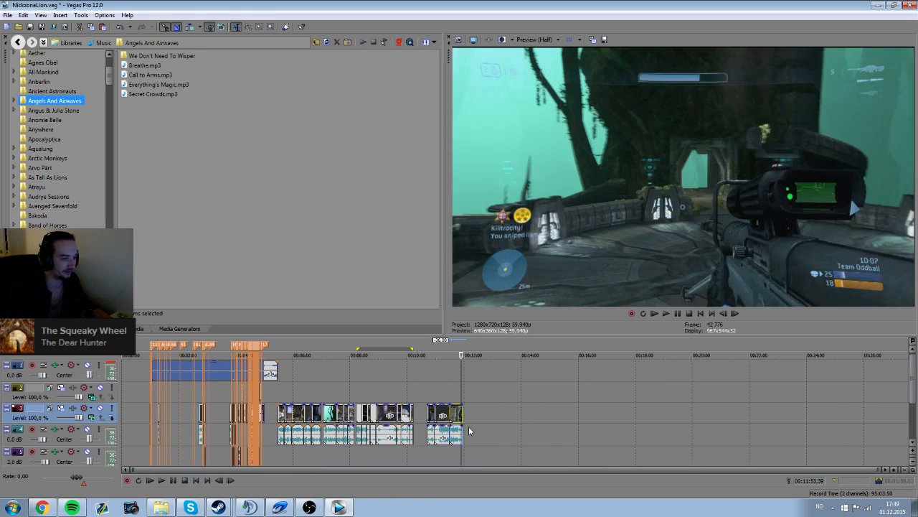
Step: Paste the Slayer BRs clip at the marker near 00:02:02 and move it earlier to span the marker
{"action": "left_click", "coordinate": [208, 415]}
{"action": "scroll", "coordinate": [208, 415], "scroll_direction": "up", "scroll_amount": 5}
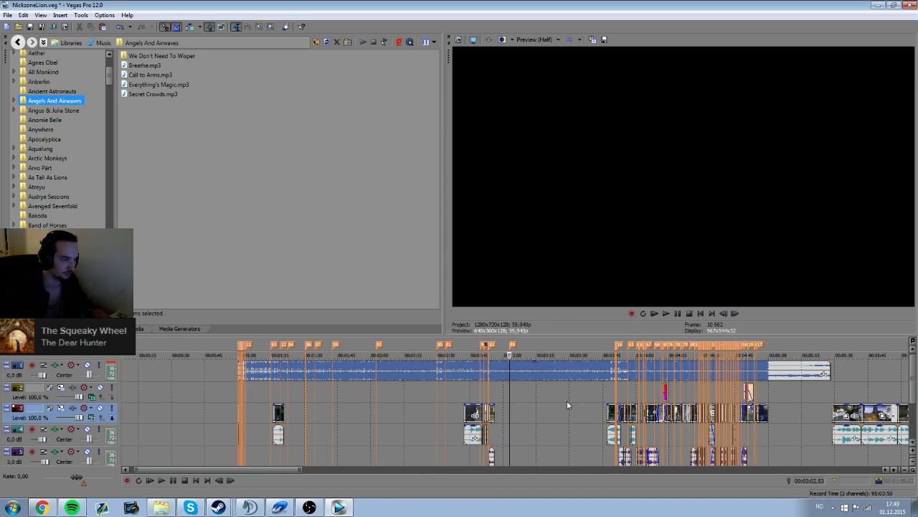
{"action": "left_click", "coordinate": [363, 424]}
{"action": "key", "text": "ctrl+v"}
{"action": "left_click", "coordinate": [375, 418]}
{"action": "left_click_drag", "start_coordinate": [375, 418], "coordinate": [321, 418]}
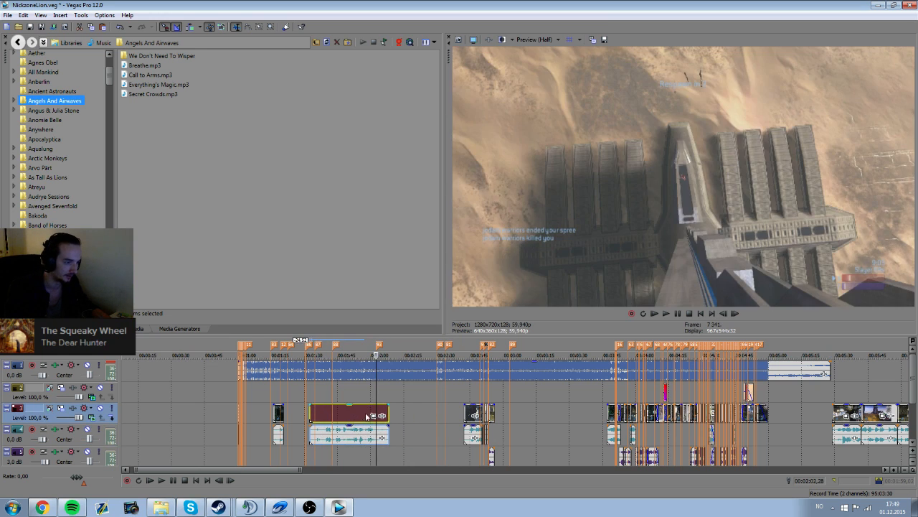
Step: Reposition the Slayer BRs clip so that a sniper shot falls on the marker and the clip ends at about 00:02:12
{"action": "left_click", "coordinate": [358, 412]}
{"action": "scroll", "coordinate": [462, 386], "scroll_direction": "up", "scroll_amount": 4}
{"action": "mouse_move", "coordinate": [578, 412]}
{"action": "left_mouse_down"}
{"action": "mouse_move", "coordinate": [647, 417]}
{"action": "mouse_move", "coordinate": [470, 420]}
{"action": "left_mouse_up"}
{"action": "scroll", "coordinate": [597, 432], "scroll_direction": "up", "scroll_amount": 4}
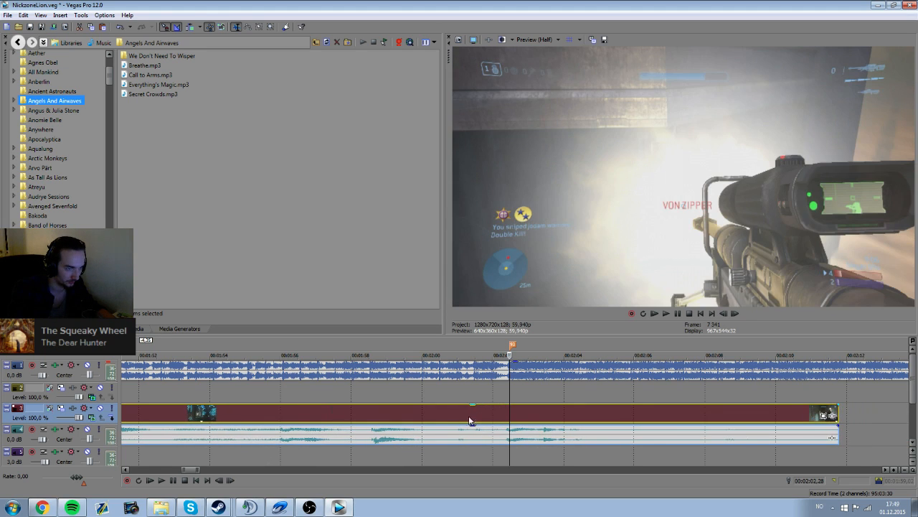
Step: Play the Slayer shots from about 00:01:58 past the marker, and step frame by frame to 00:02:01,32 to check their timing
{"action": "left_click", "coordinate": [341, 388]}
{"action": "key", "text": "space"}
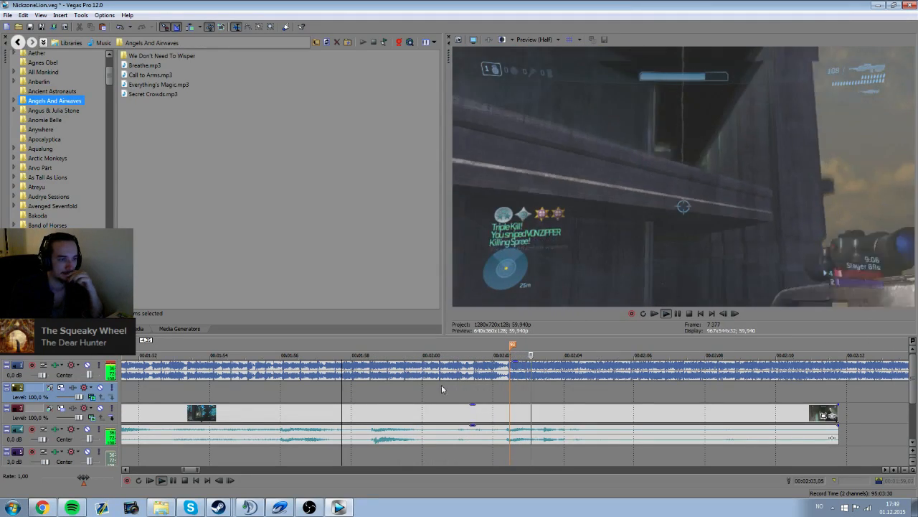
{"action": "left_click", "coordinate": [468, 399]}
{"action": "key", "text": "Right"}
{"action": "key", "text": "Right"}
{"action": "key", "text": "Right"}
{"action": "key", "text": "Right"}
{"action": "key", "text": "Right"}
{"action": "key", "text": "Right"}
{"action": "key", "text": "Right"}
{"action": "key", "text": "Right"}
{"action": "key", "text": "Right"}
{"action": "key", "text": "Right"}
{"action": "key", "text": "Right"}
{"action": "key", "text": "Right"}
{"action": "key", "text": "Right"}
{"action": "key", "text": "Right"}
{"action": "key", "text": "Right"}
{"action": "key", "text": "Right"}
{"action": "key", "text": "Right"}
{"action": "key", "text": "Right"}
{"action": "key", "text": "Right"}
{"action": "key", "text": "Right"}
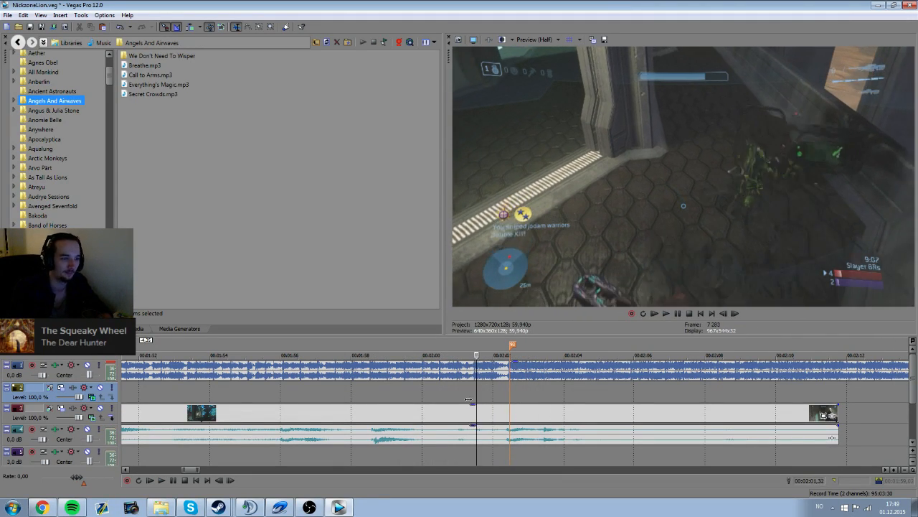
Step: Nudge the Slayer BRs clip slightly later against the marker near 00:02:02
{"action": "left_click", "coordinate": [510, 416]}
{"action": "scroll", "coordinate": [510, 416], "scroll_direction": "up", "scroll_amount": 3}
{"action": "left_click_drag", "start_coordinate": [523, 420], "coordinate": [539, 422]}
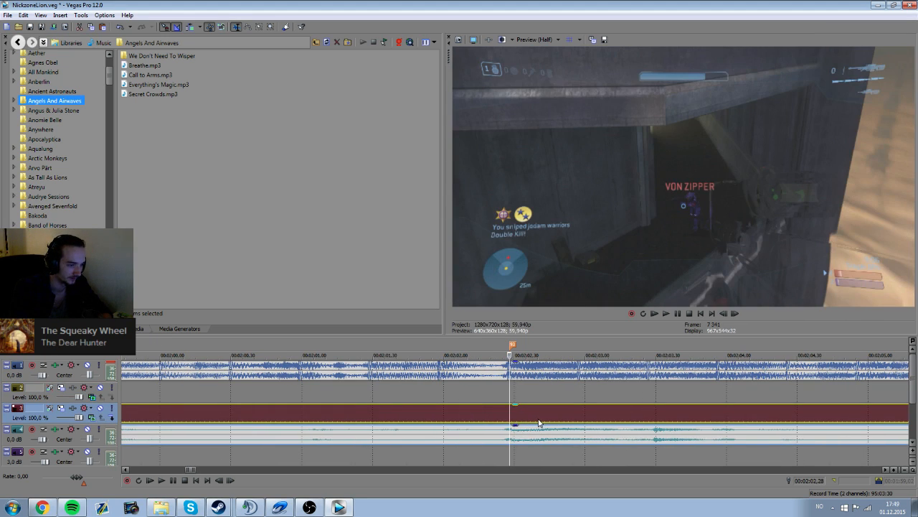
Step: Take the Slayer BRs clip out of the song section and place it after the last of the unused clips
{"action": "scroll", "coordinate": [443, 414], "scroll_direction": "down", "scroll_amount": 10}
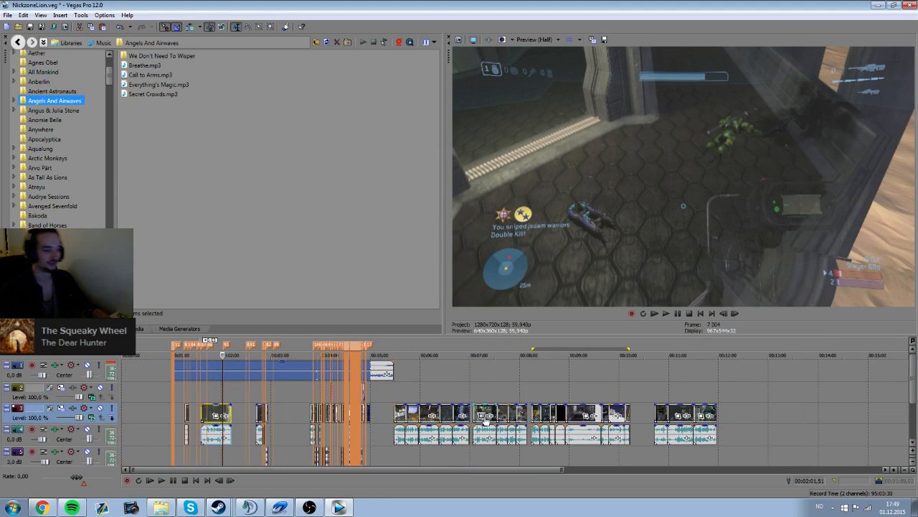
{"action": "left_click", "coordinate": [655, 422]}
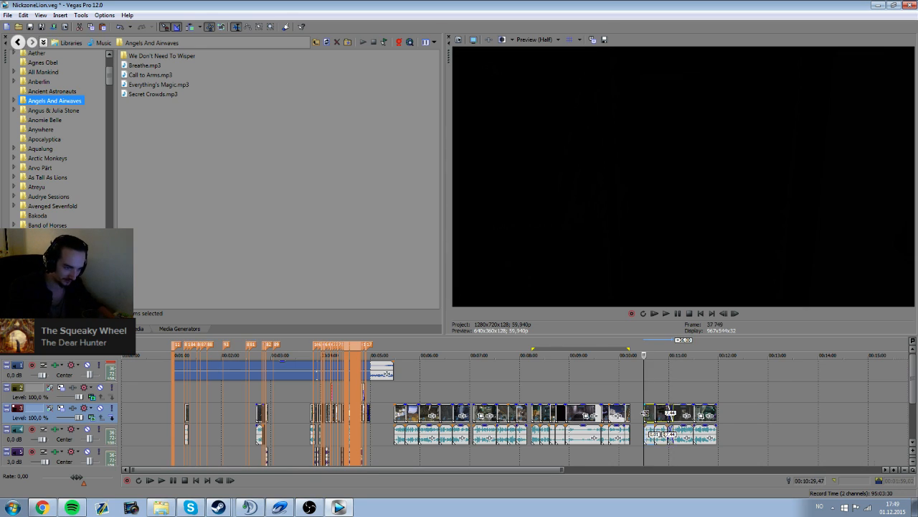
{"action": "scroll", "coordinate": [654, 421], "scroll_direction": "up", "scroll_amount": 4}
{"action": "left_click_drag", "start_coordinate": [447, 418], "coordinate": [810, 411]}
{"action": "scroll", "coordinate": [747, 434], "scroll_direction": "down", "scroll_amount": 4}
{"action": "scroll", "coordinate": [746, 437], "scroll_direction": "down", "scroll_amount": 2}
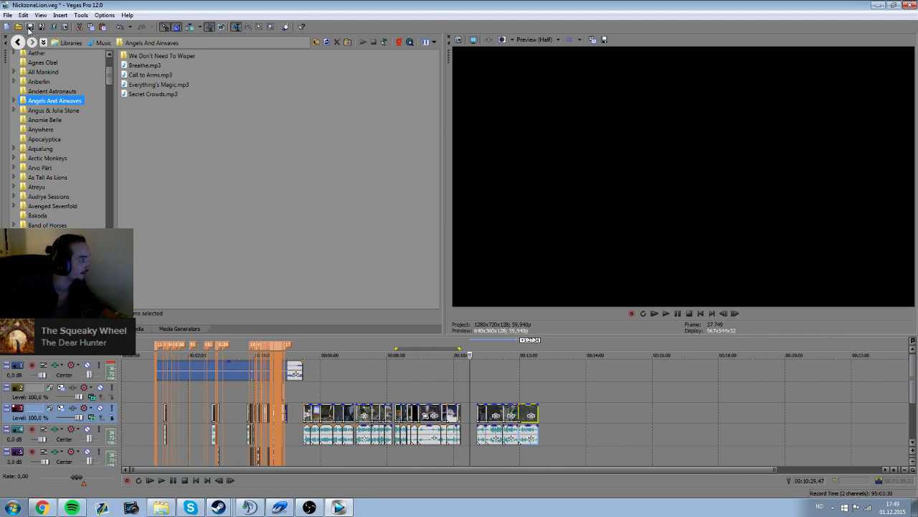